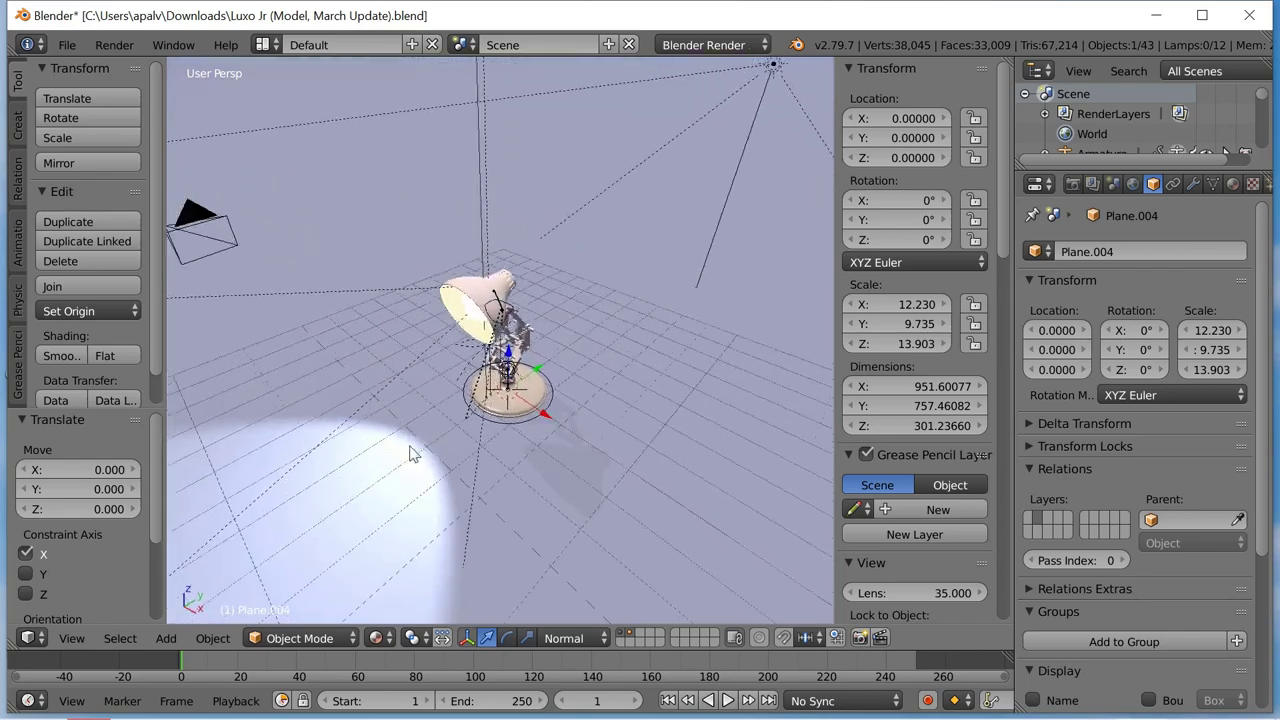
# Select the lamp armature and switch it to Pose Mode, cancelling a trial Head rotation.
pyautogui.moveTo(427, 467)
pyautogui.mouseDown(button='middle')
pyautogui.moveTo(520, 275)
pyautogui.moveTo(560, 328)
pyautogui.moveTo(478, 318)
pyautogui.mouseUp(button='middle')
pyautogui.scroll(3, 520, 275)
pyautogui.rightClick(520, 275)
pyautogui.hotkey('ctrl', 'Tab')
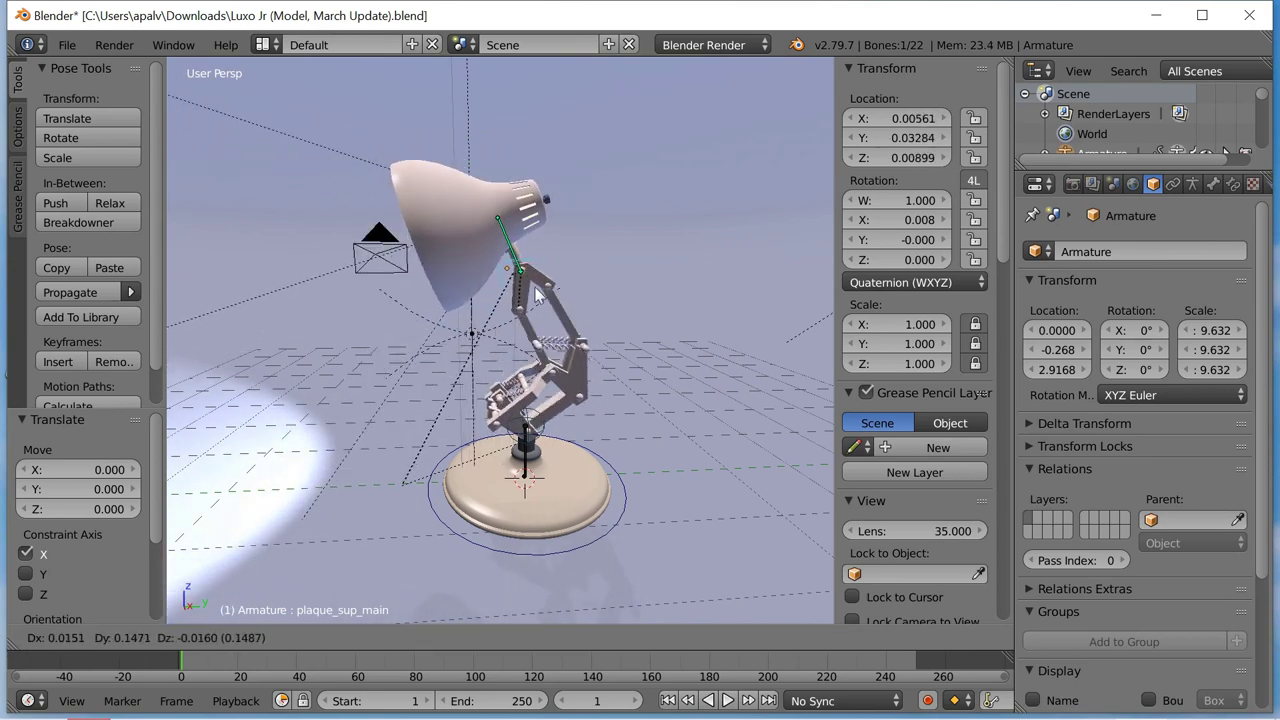
pyautogui.press('r')
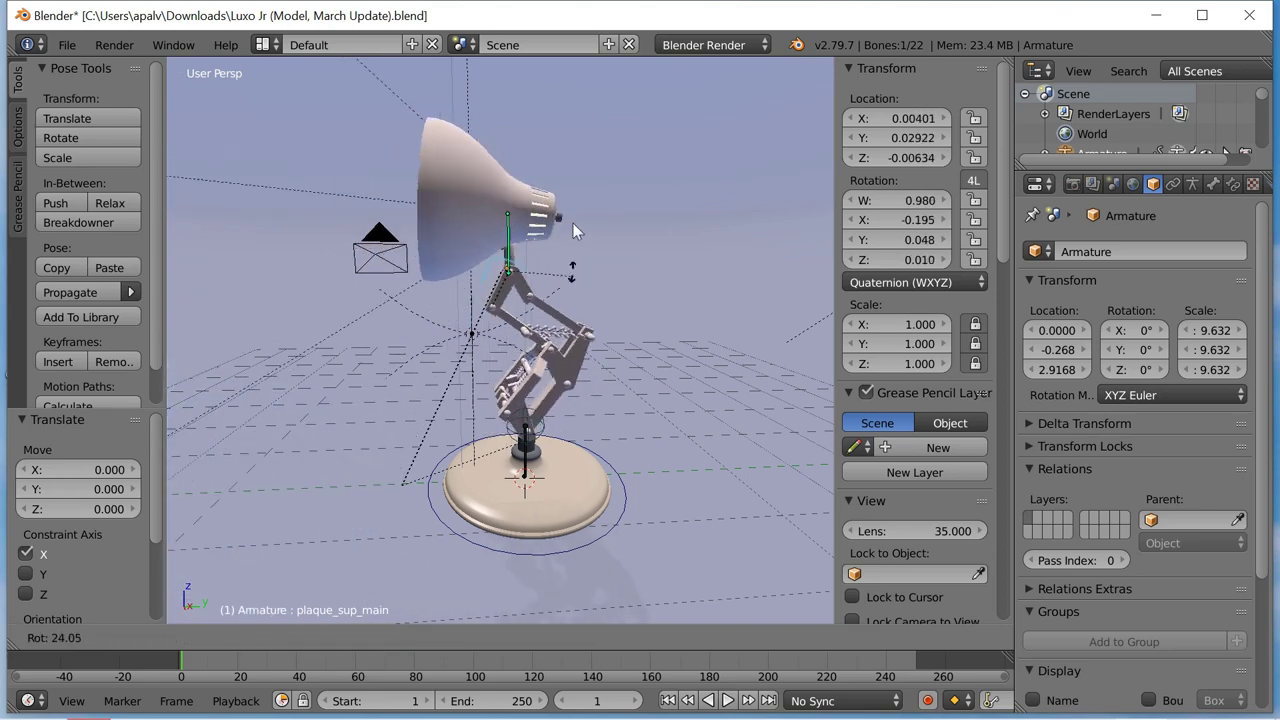
pyautogui.press('Escape')
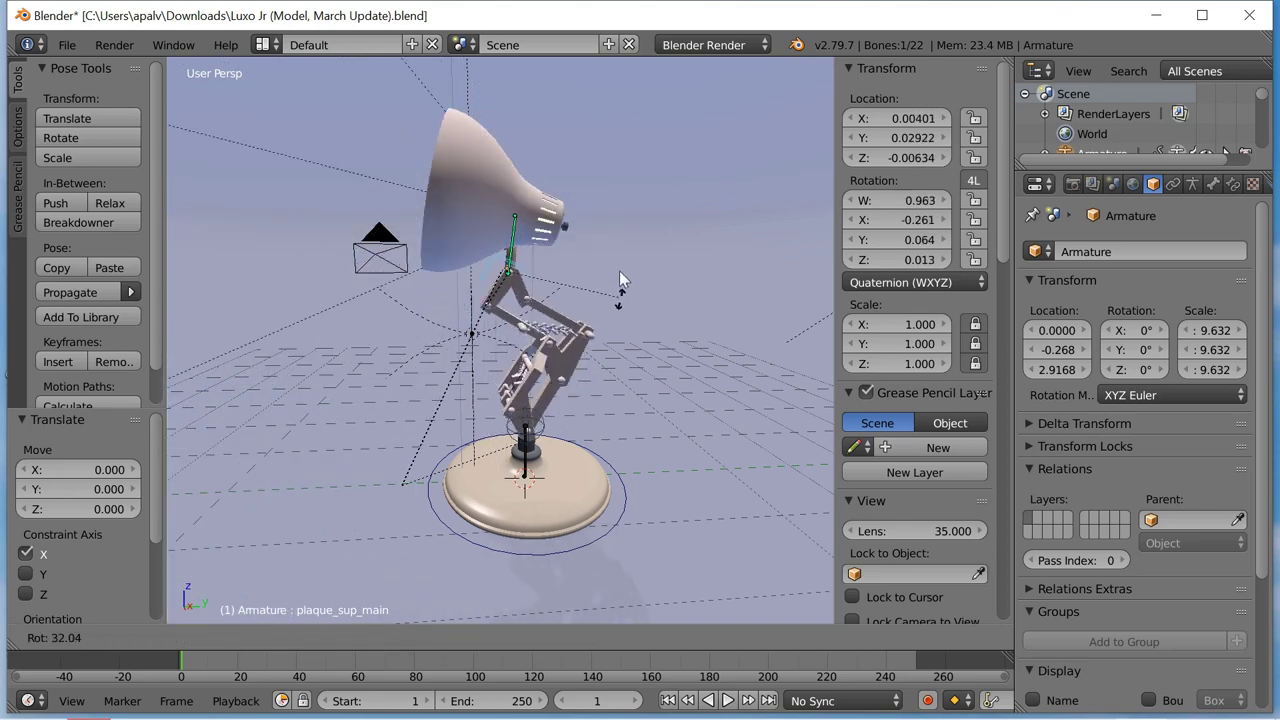
# Browse the bone's settings, collapsing its inverse kinematics panel, and view its constraints.
pyautogui.click(1193, 185)
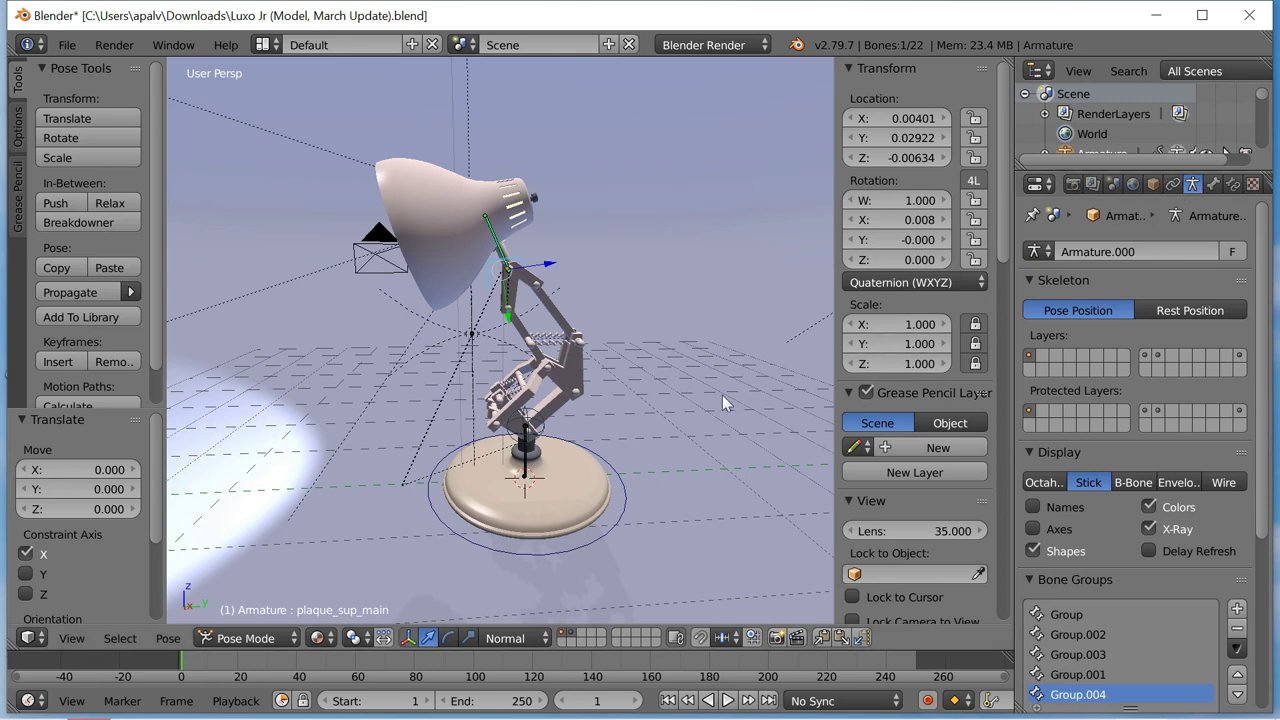
pyautogui.click(1213, 187)
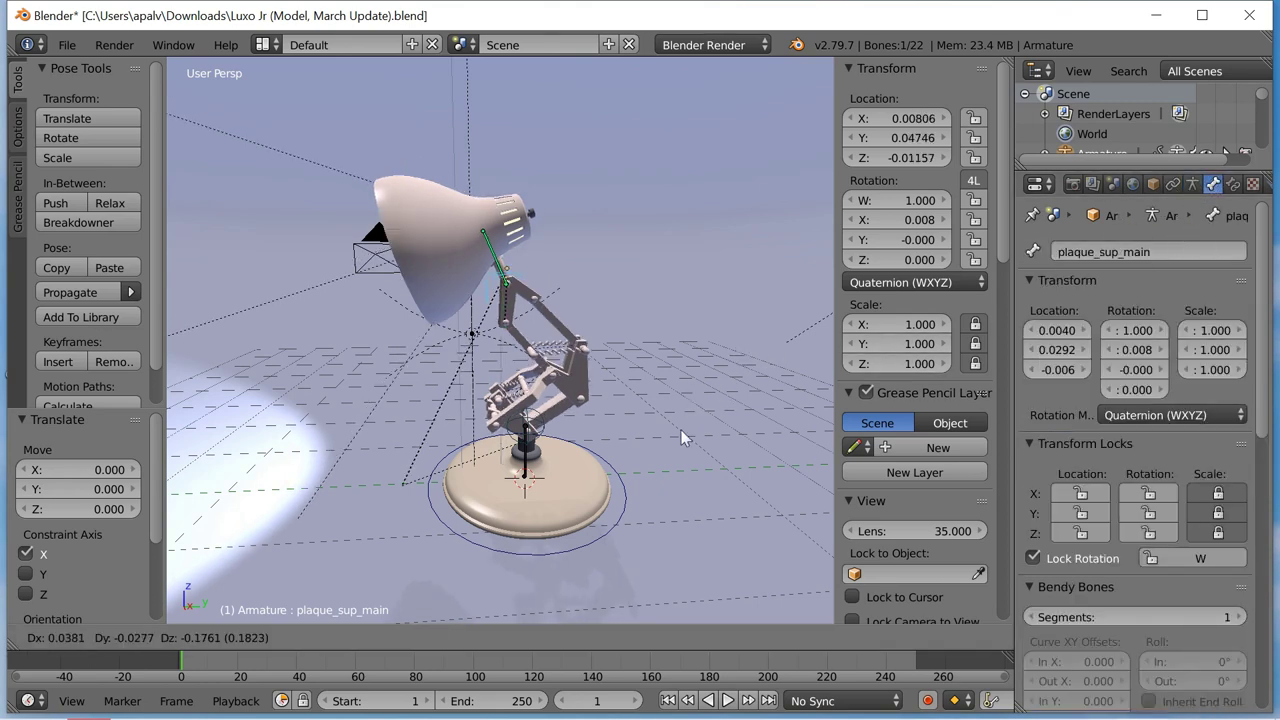
pyautogui.scroll(-4, 1098, 505)
pyautogui.scroll(-4, 1097, 505)
pyautogui.scroll(-5, 1096, 505)
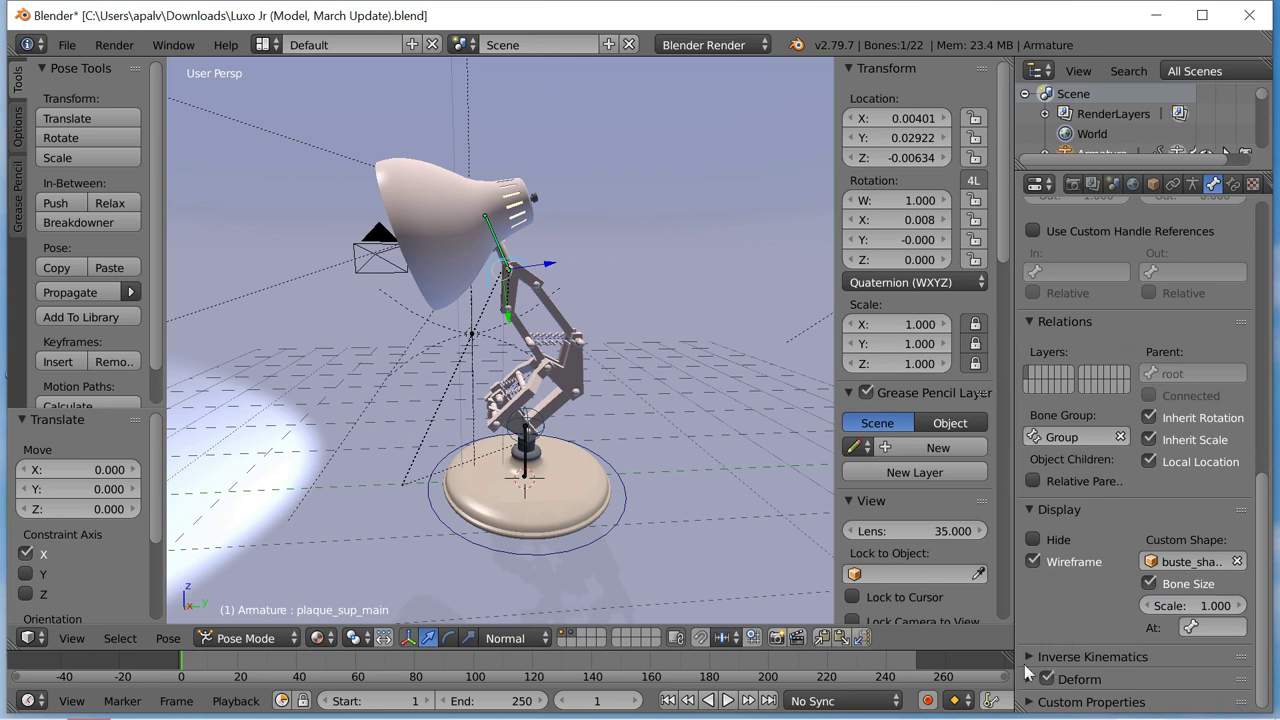
pyautogui.scroll(-3, 1032, 620)
pyautogui.scroll(-2, 1034, 556)
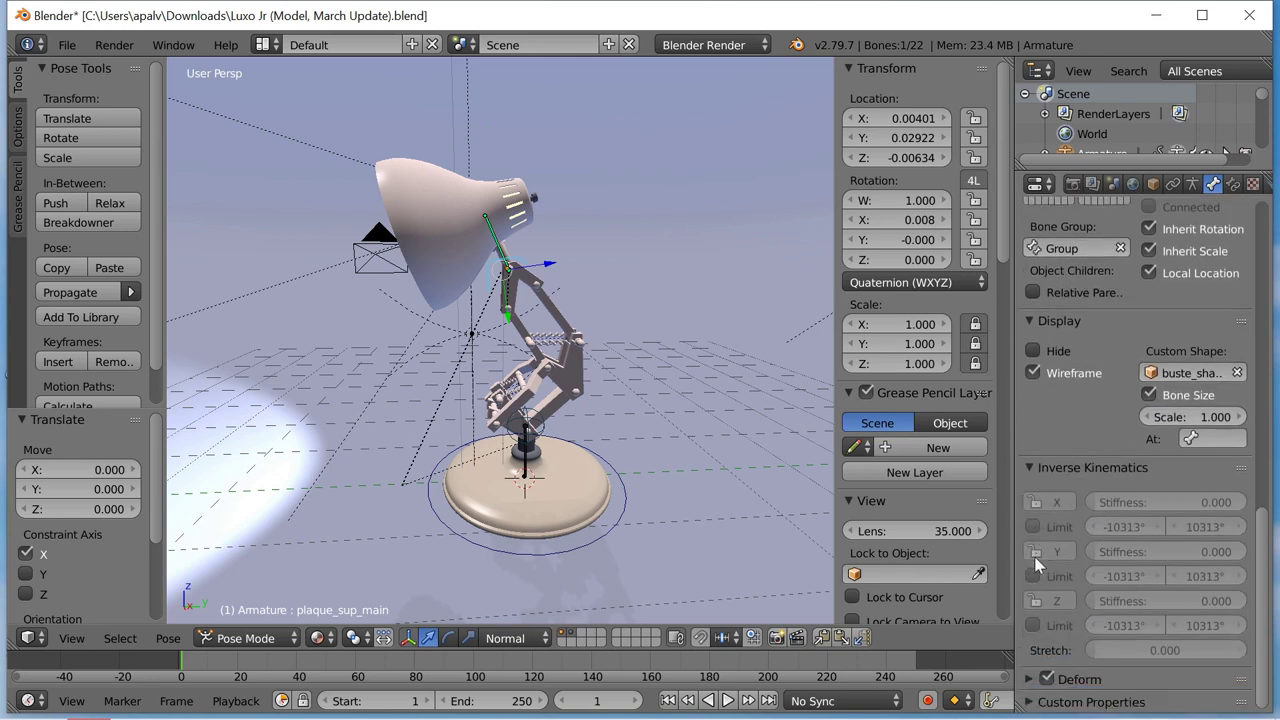
pyautogui.click(1030, 470)
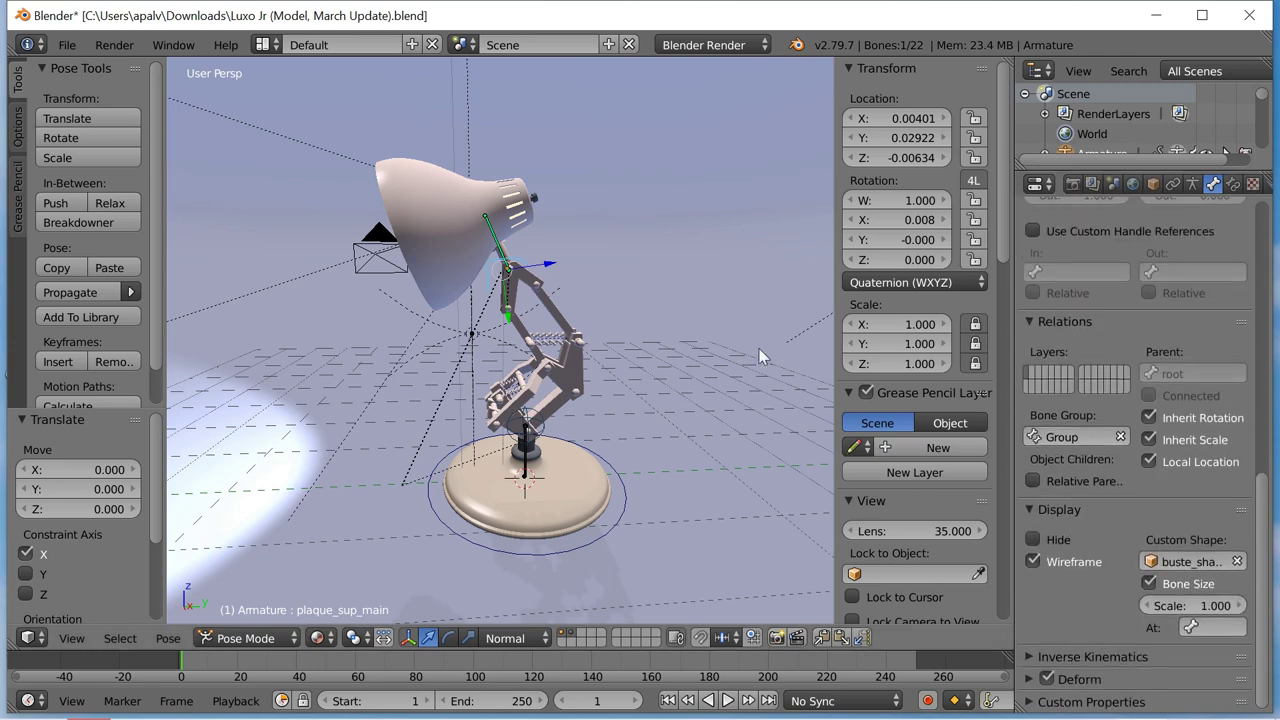
pyautogui.click(1234, 185)
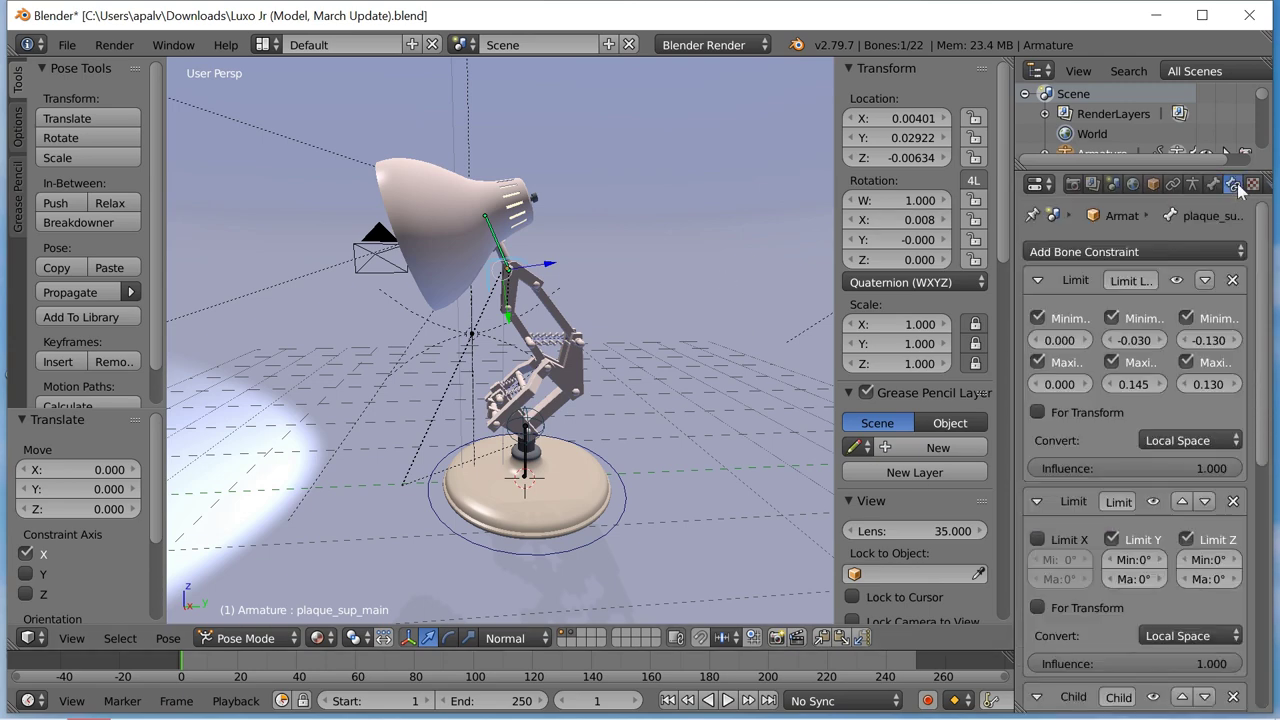
# Return to the Armature settings and leave the IK solver set to Standard.
pyautogui.click(1193, 185)
pyautogui.scroll(-2, 1113, 507)
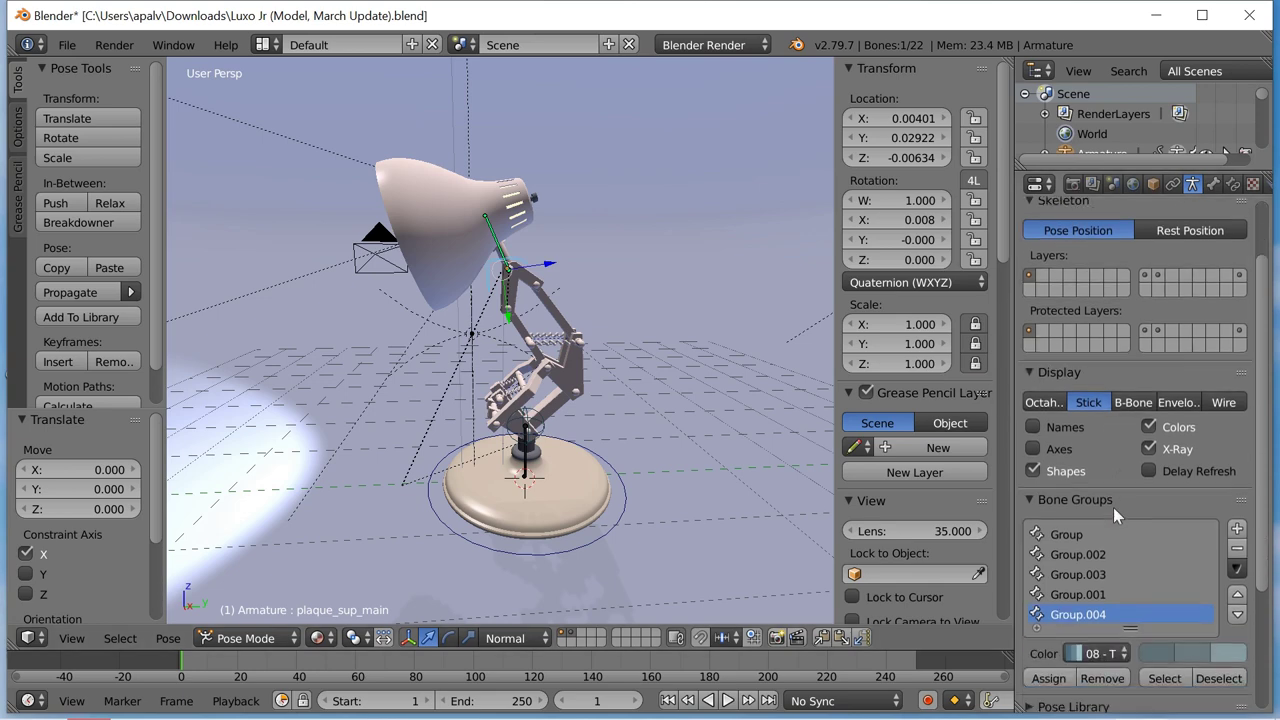
pyautogui.scroll(-4, 1111, 509)
pyautogui.scroll(-1, 1030, 660)
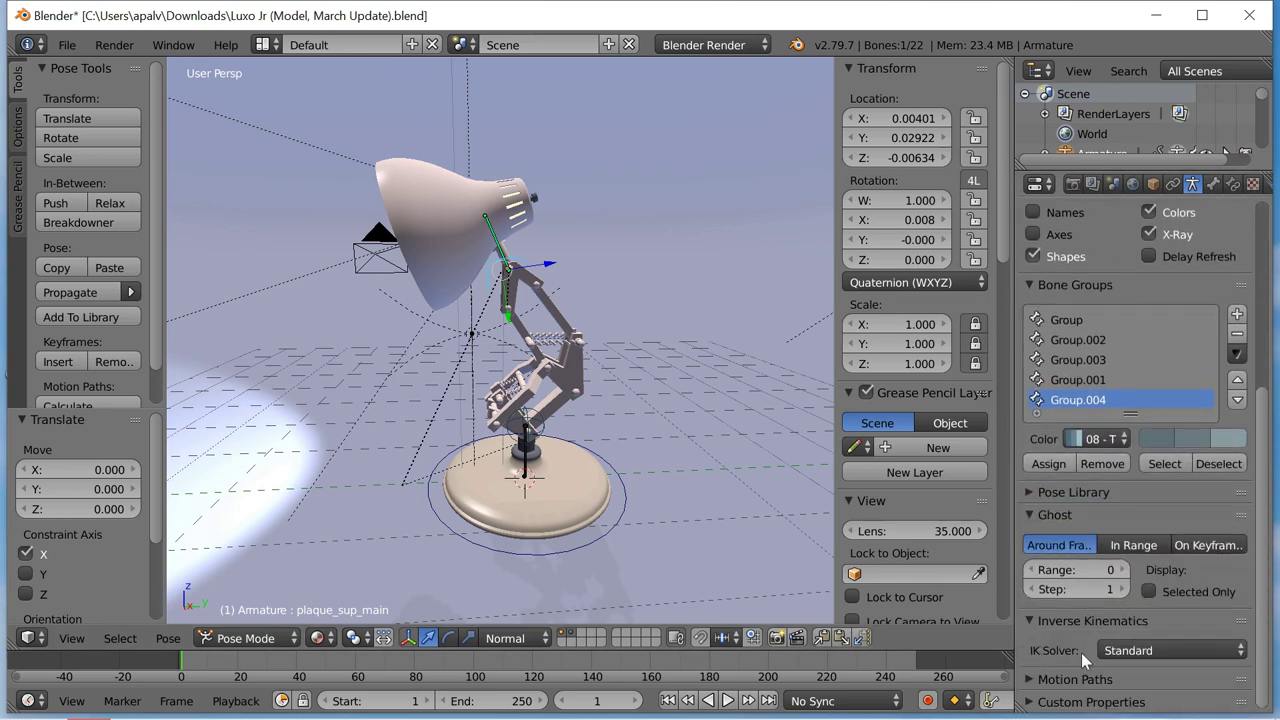
pyautogui.click(1112, 650)
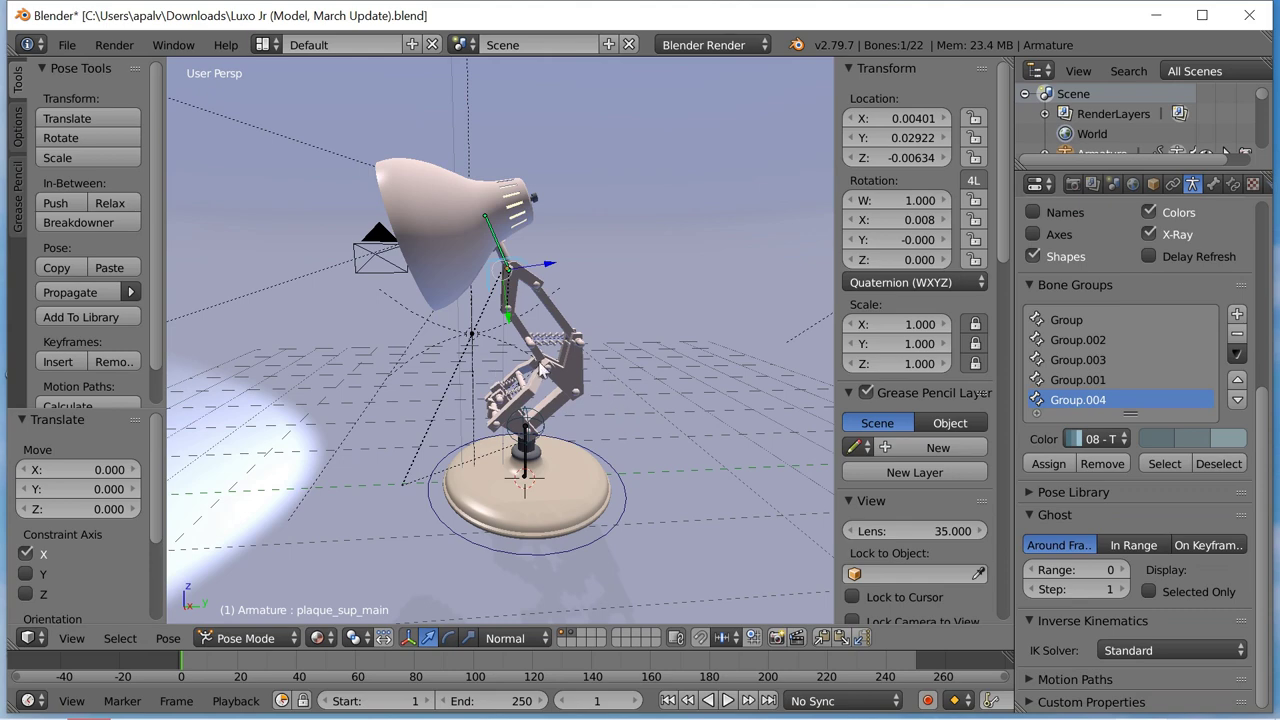
pyautogui.press('r')
pyautogui.rightClick(528, 250)
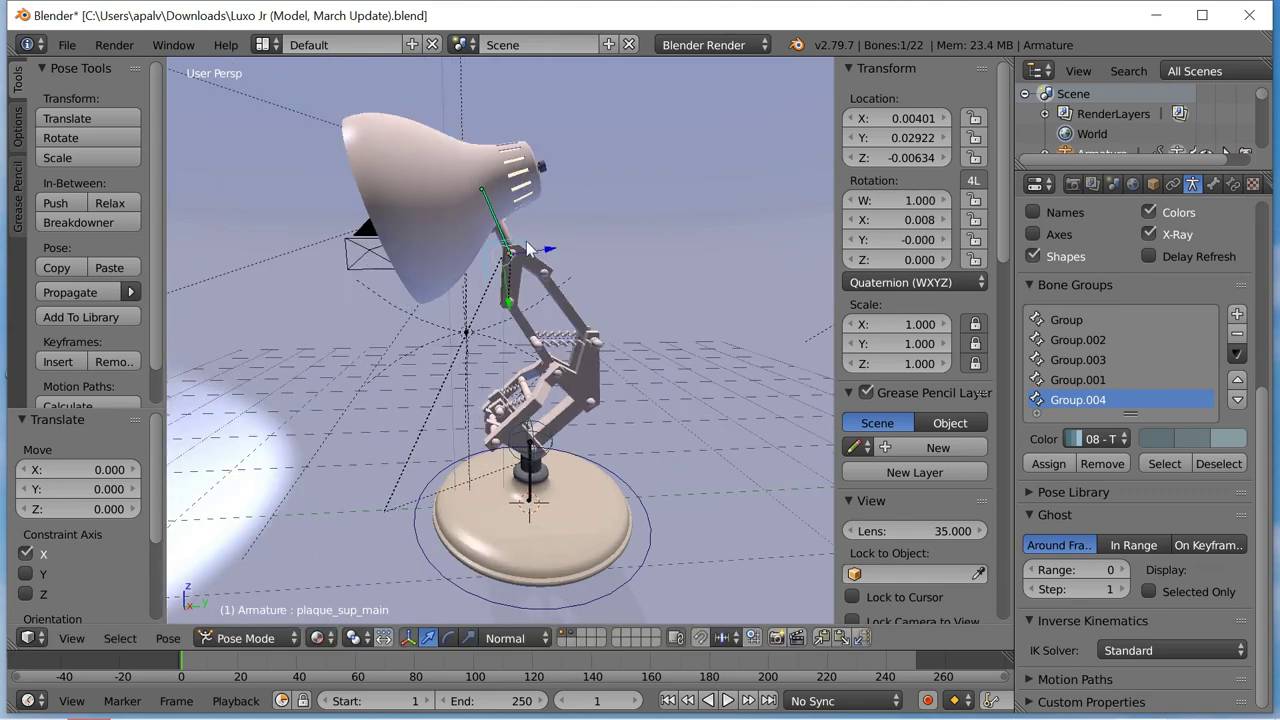
pyautogui.press('g')
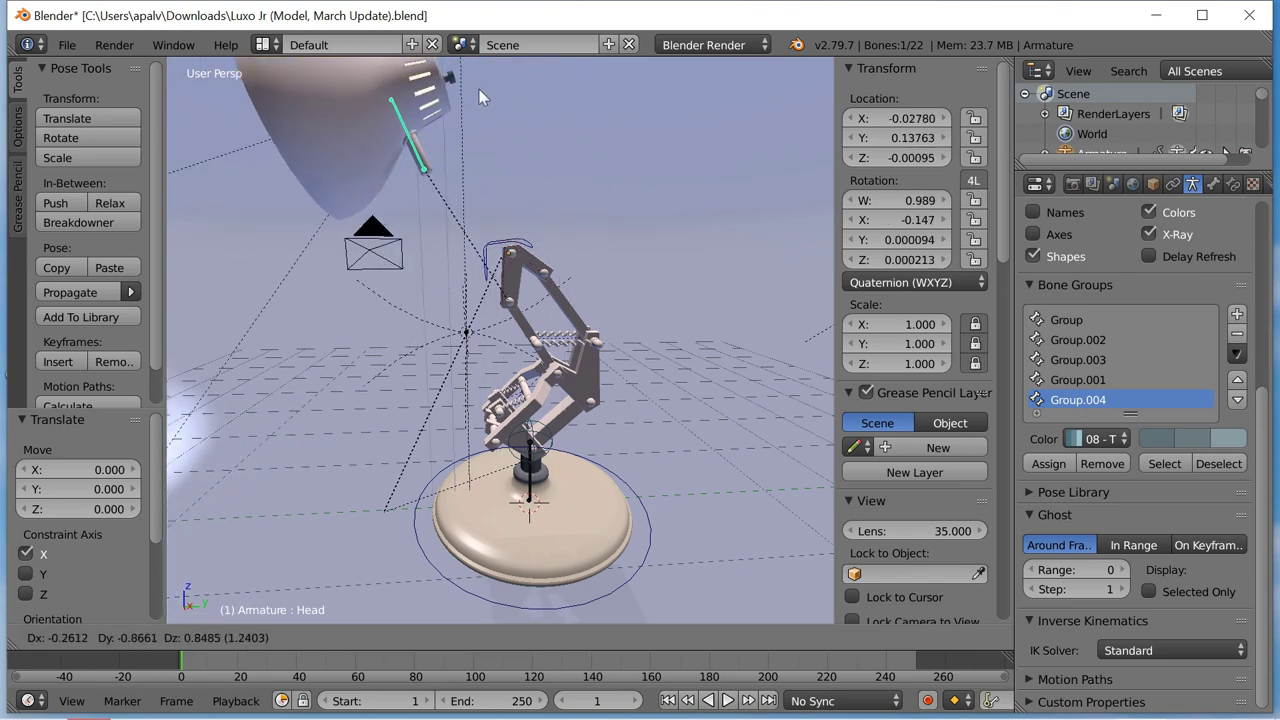
pyautogui.rightClick(493, 182)
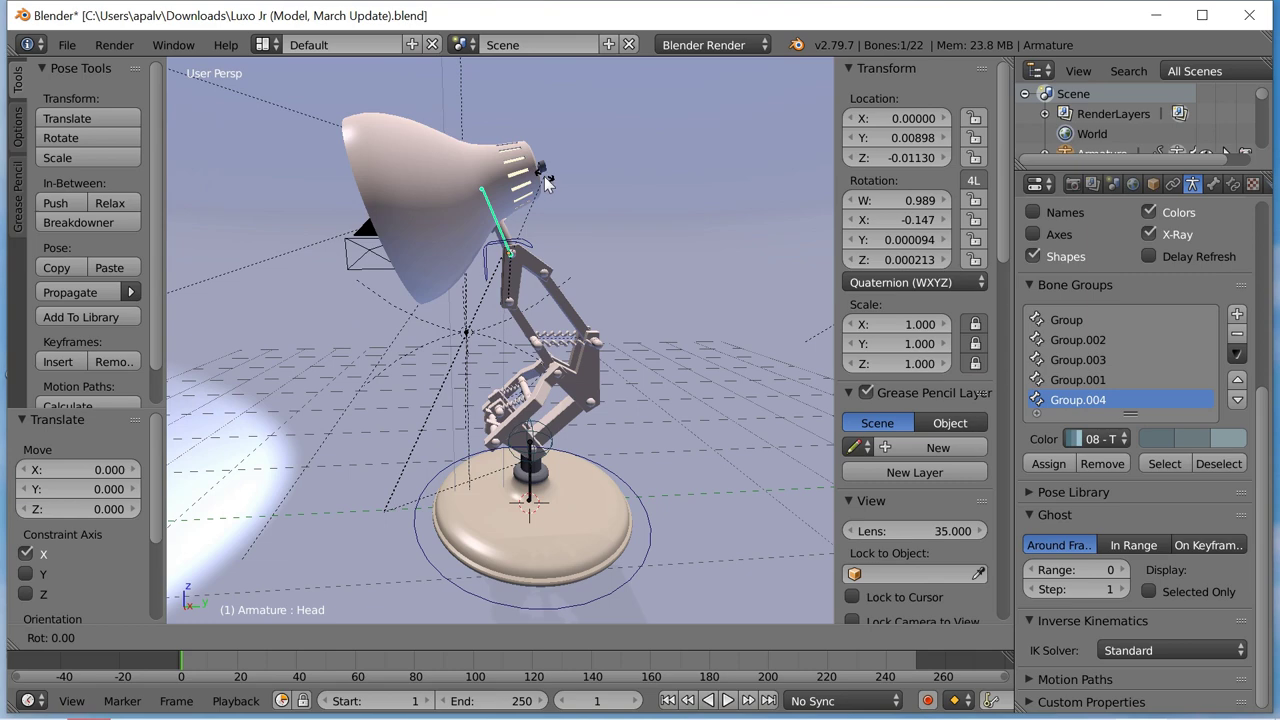
pyautogui.rightClick(620, 267)
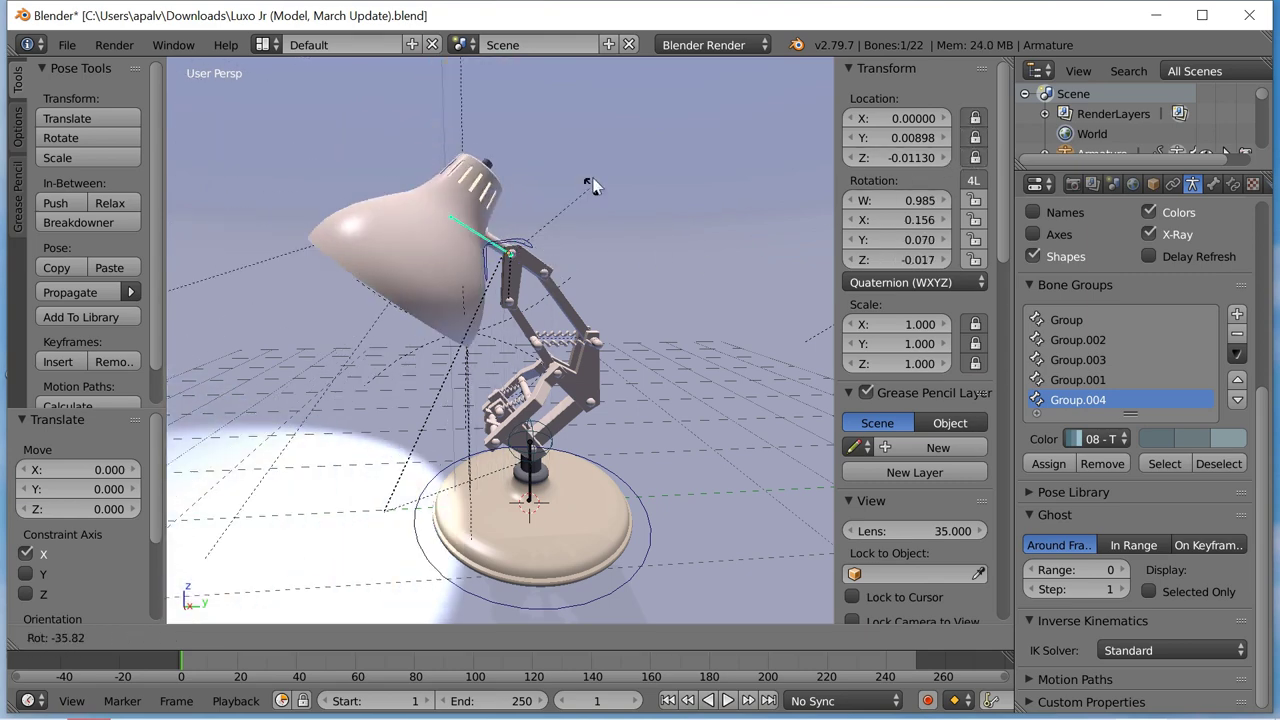
pyautogui.press('r')
pyautogui.press('r')
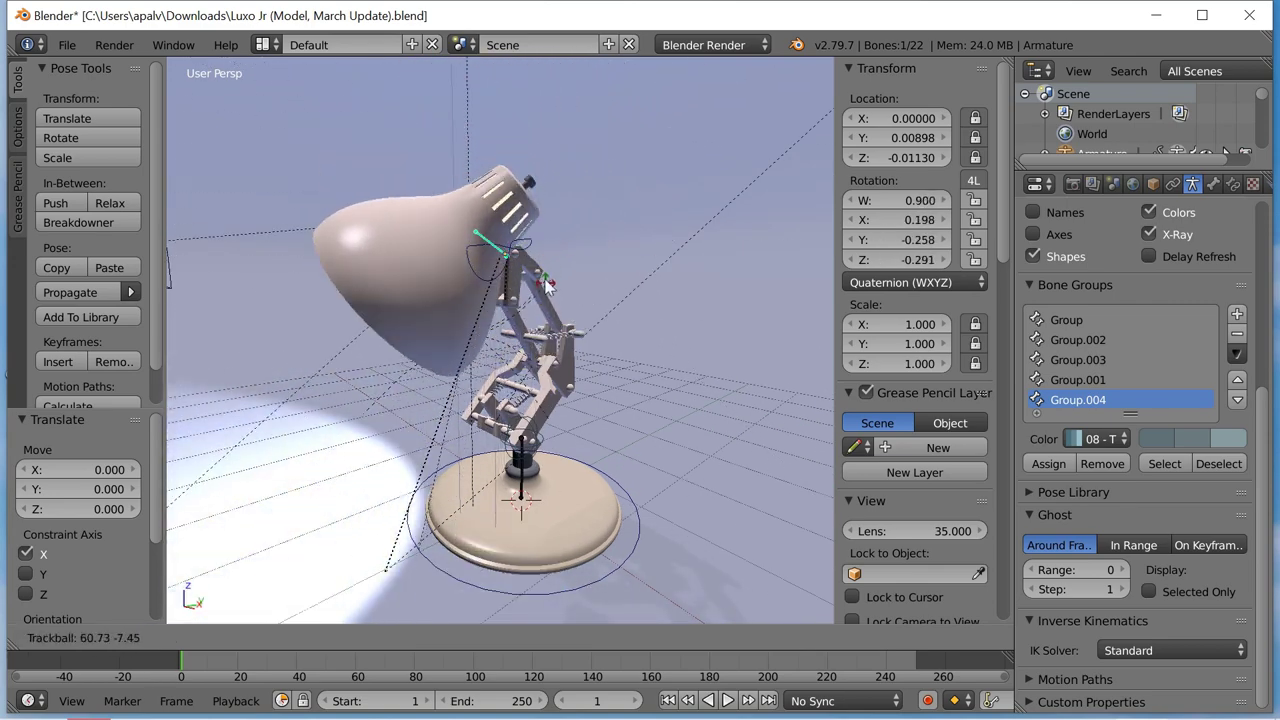
pyautogui.click(613, 226)
pyautogui.moveTo(710, 220)
pyautogui.mouseDown(button='middle')
pyautogui.moveTo(674, 191)
pyautogui.moveTo(767, 208)
pyautogui.moveTo(573, 289)
pyautogui.moveTo(677, 158)
pyautogui.moveTo(507, 146)
pyautogui.moveTo(535, 151)
pyautogui.mouseUp(button='middle')
pyautogui.press('r')
pyautogui.press('r')
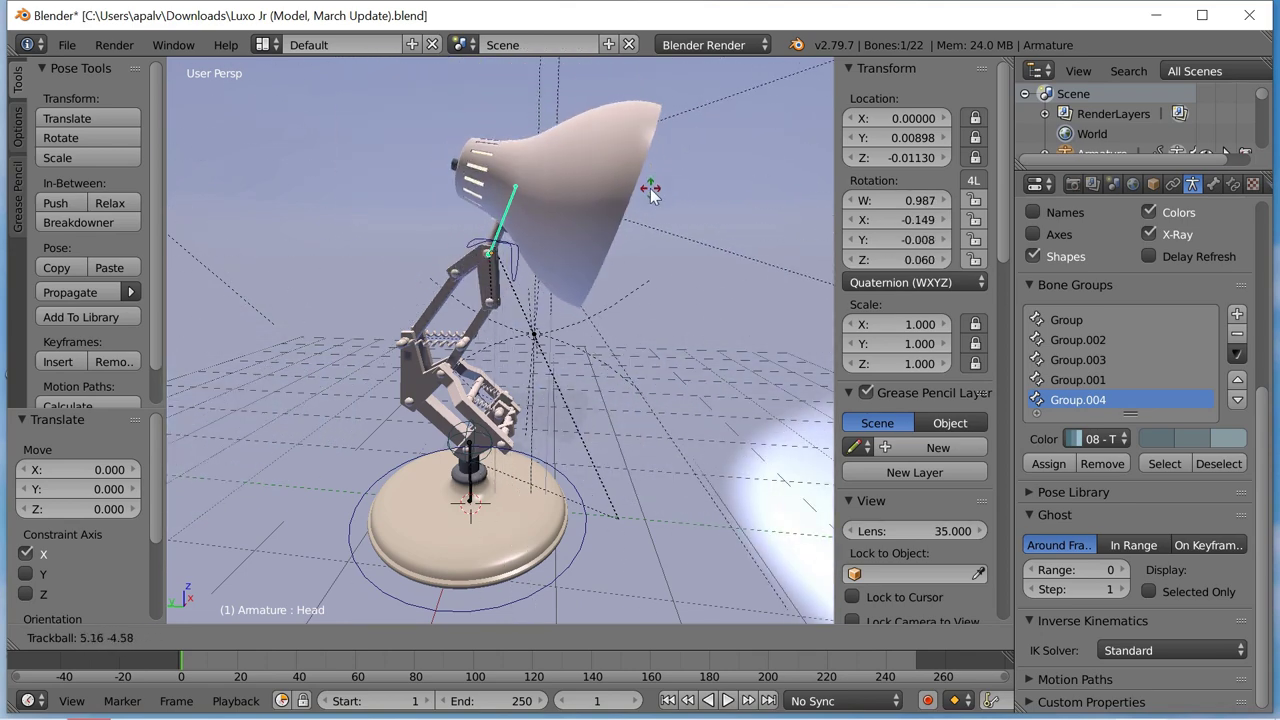
pyautogui.click(650, 188)
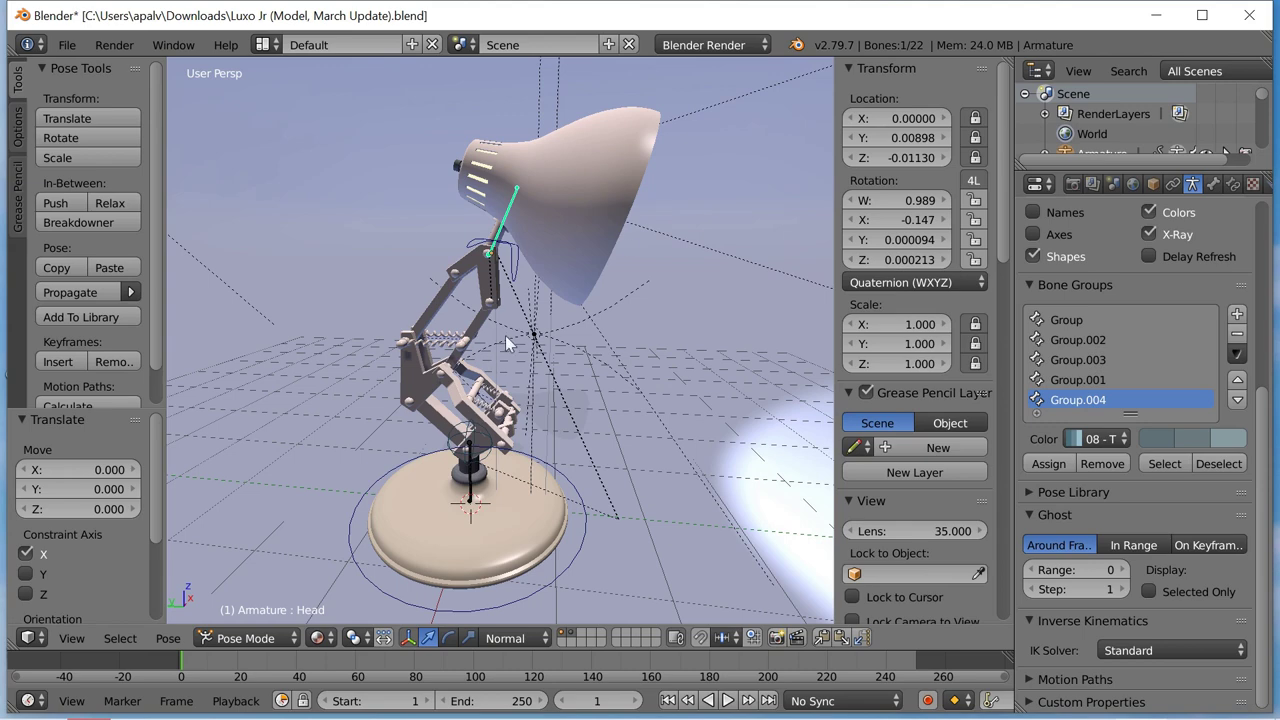
pyautogui.scroll(1, 476, 440)
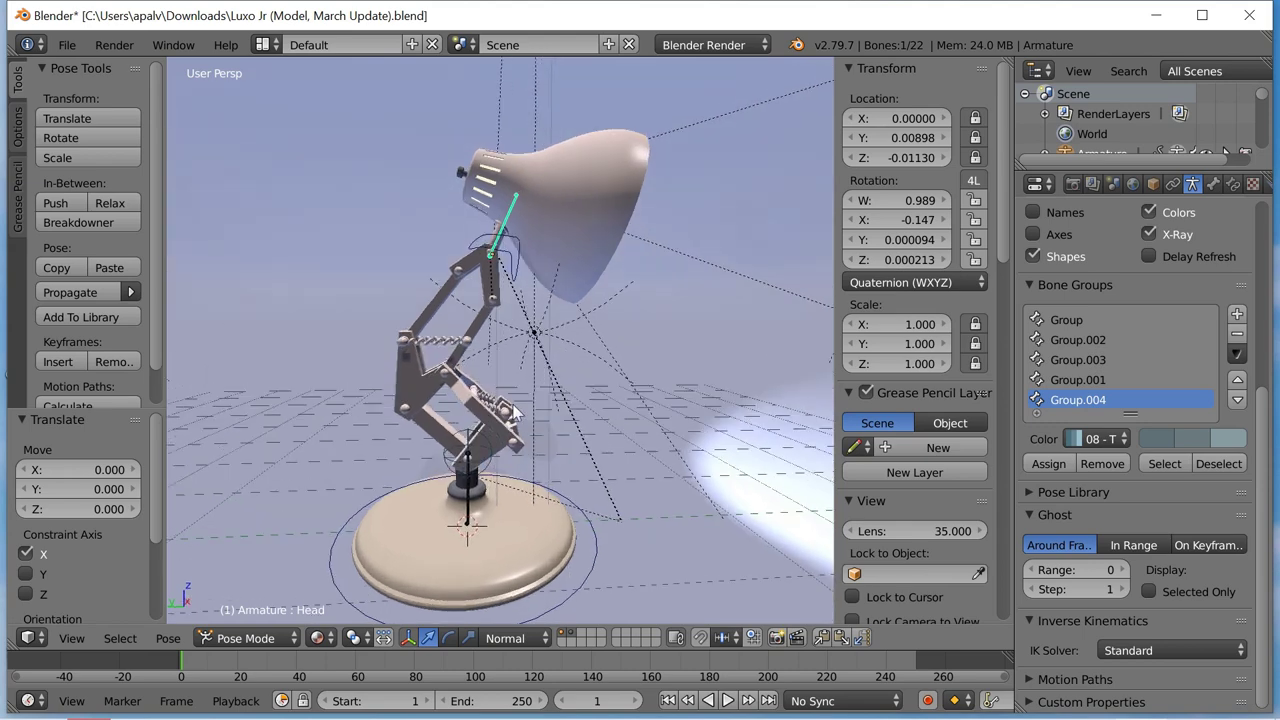
pyautogui.scroll(1, 490, 425)
pyautogui.scroll(2, 510, 400)
pyautogui.scroll(2, 530, 378)
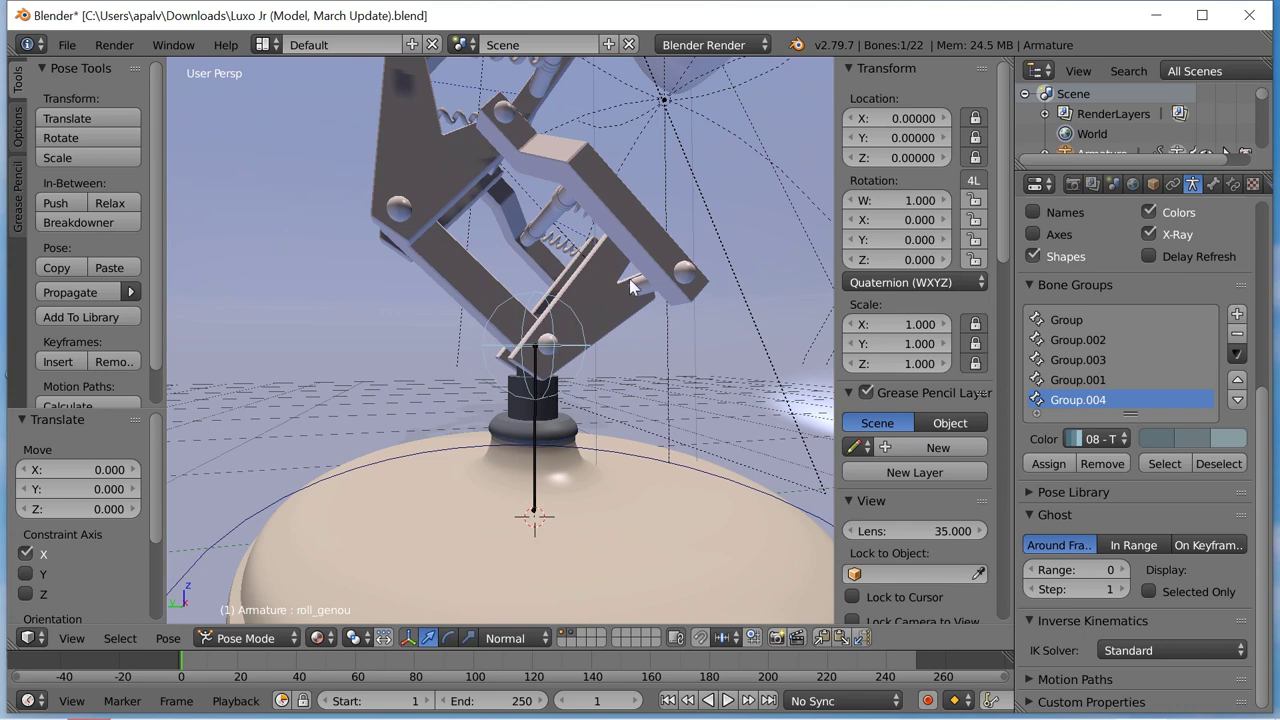
pyautogui.press('r')
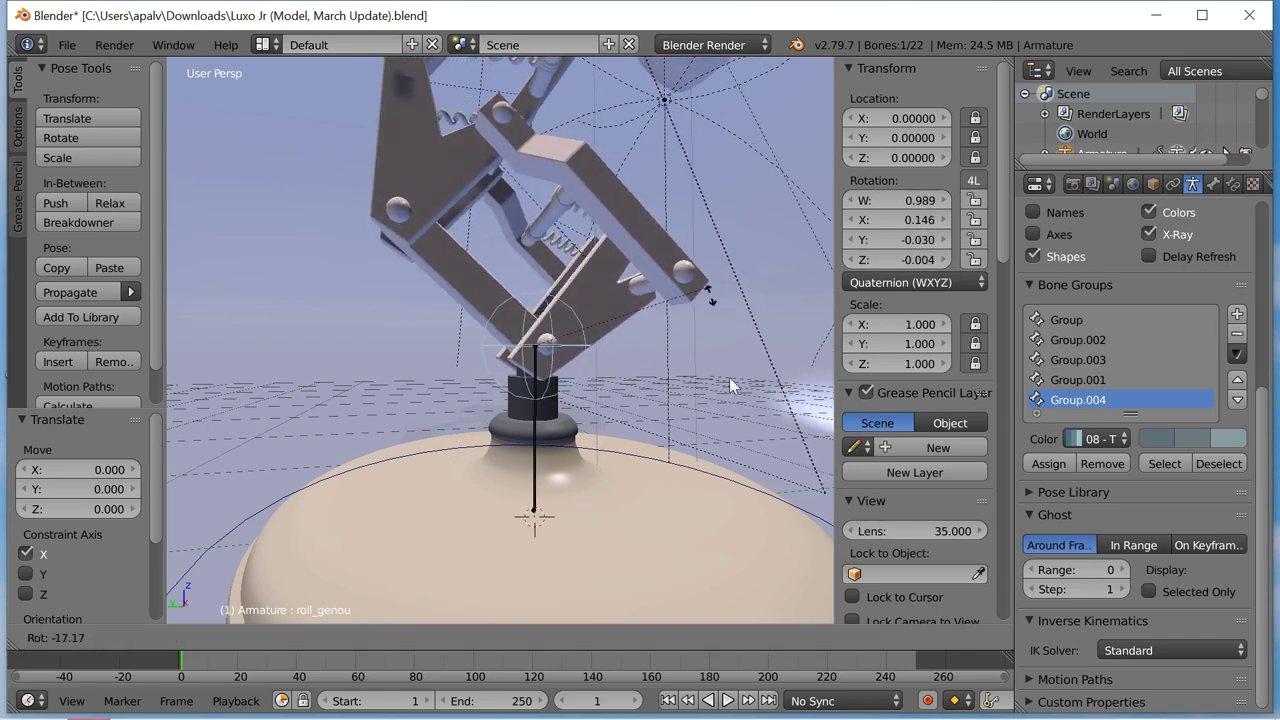
pyautogui.press('Escape')
pyautogui.press('z')
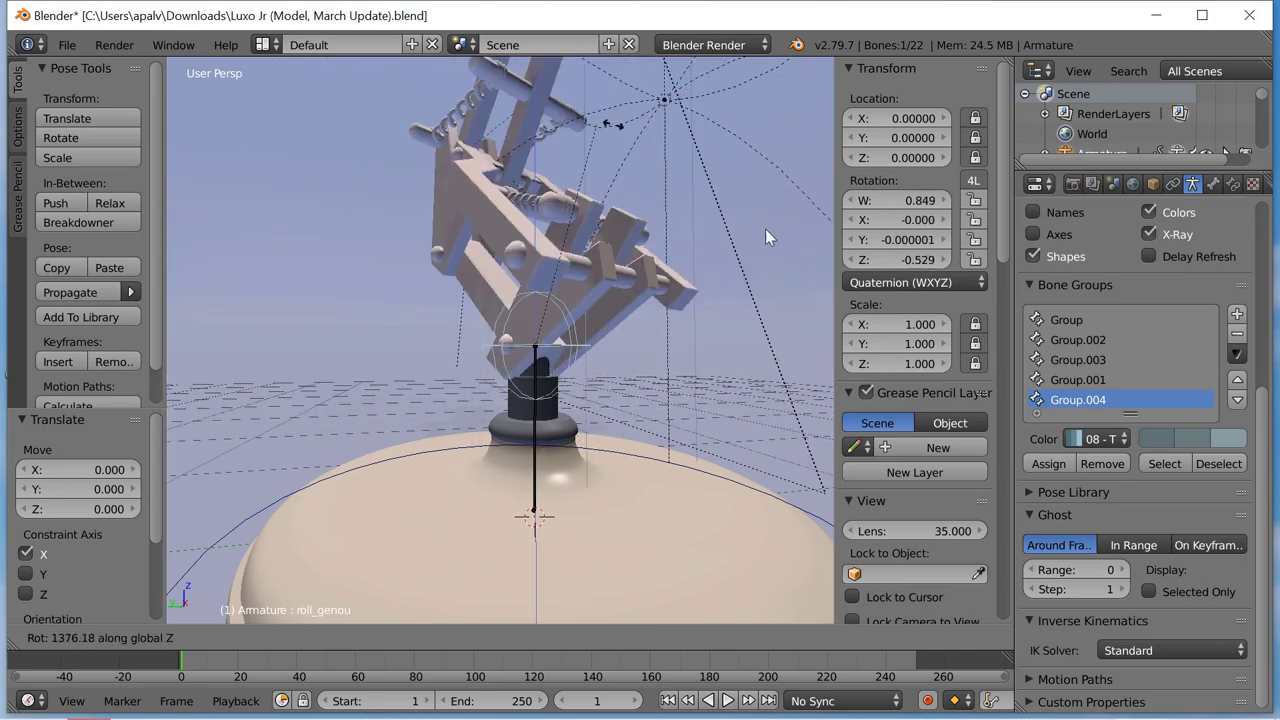
pyautogui.press('Escape')
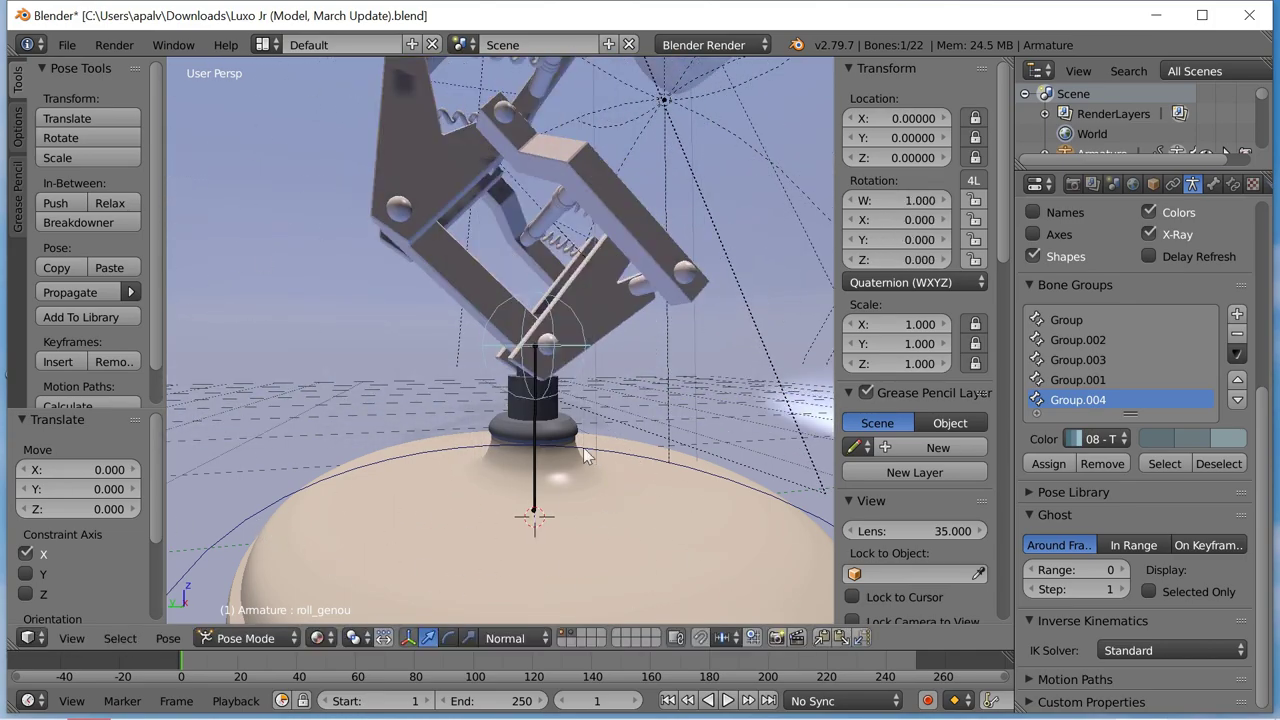
pyautogui.scroll(-3, 537, 435)
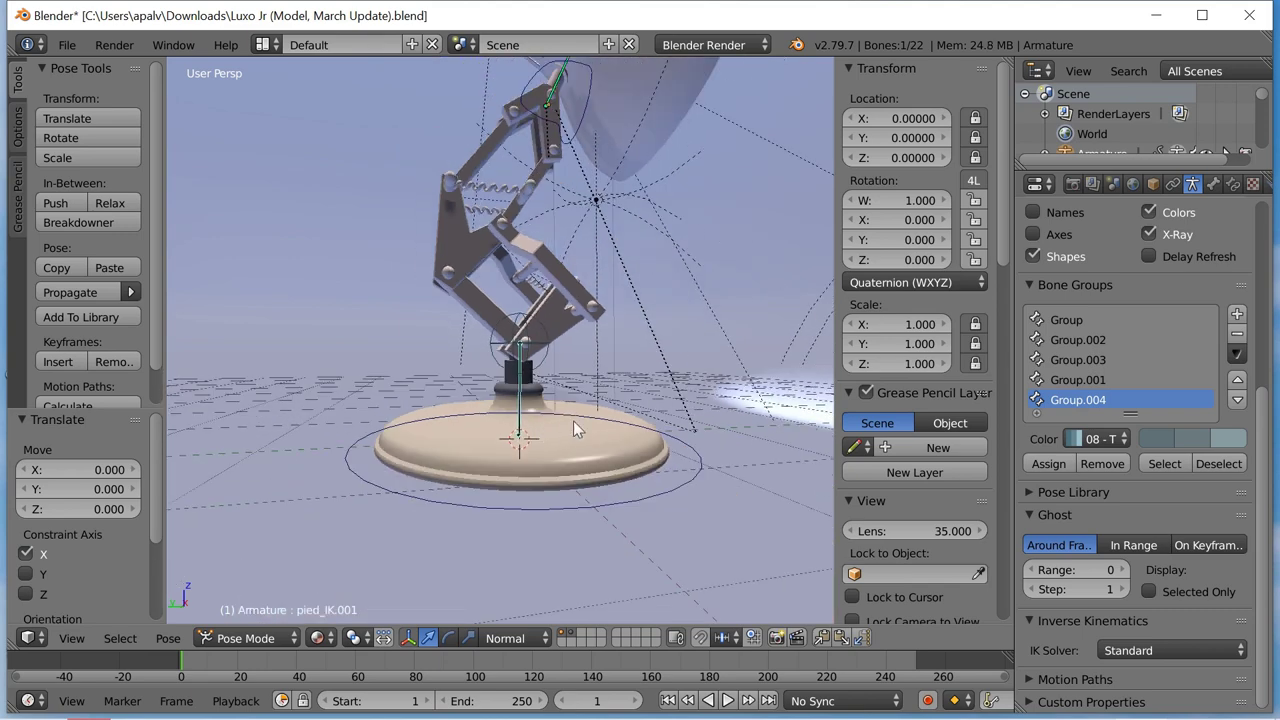
pyautogui.press('r')
pyautogui.press('Escape')
pyautogui.press('r')
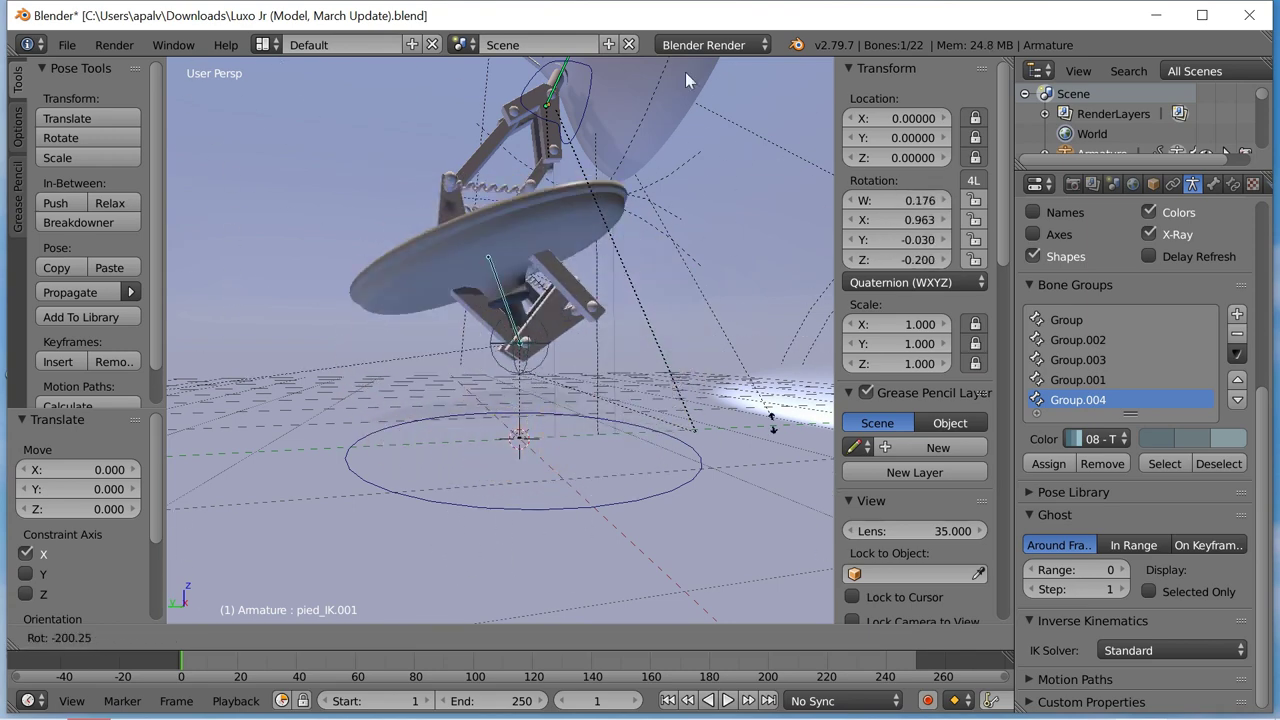
pyautogui.press('Escape')
pyautogui.press('r')
pyautogui.press('Escape')
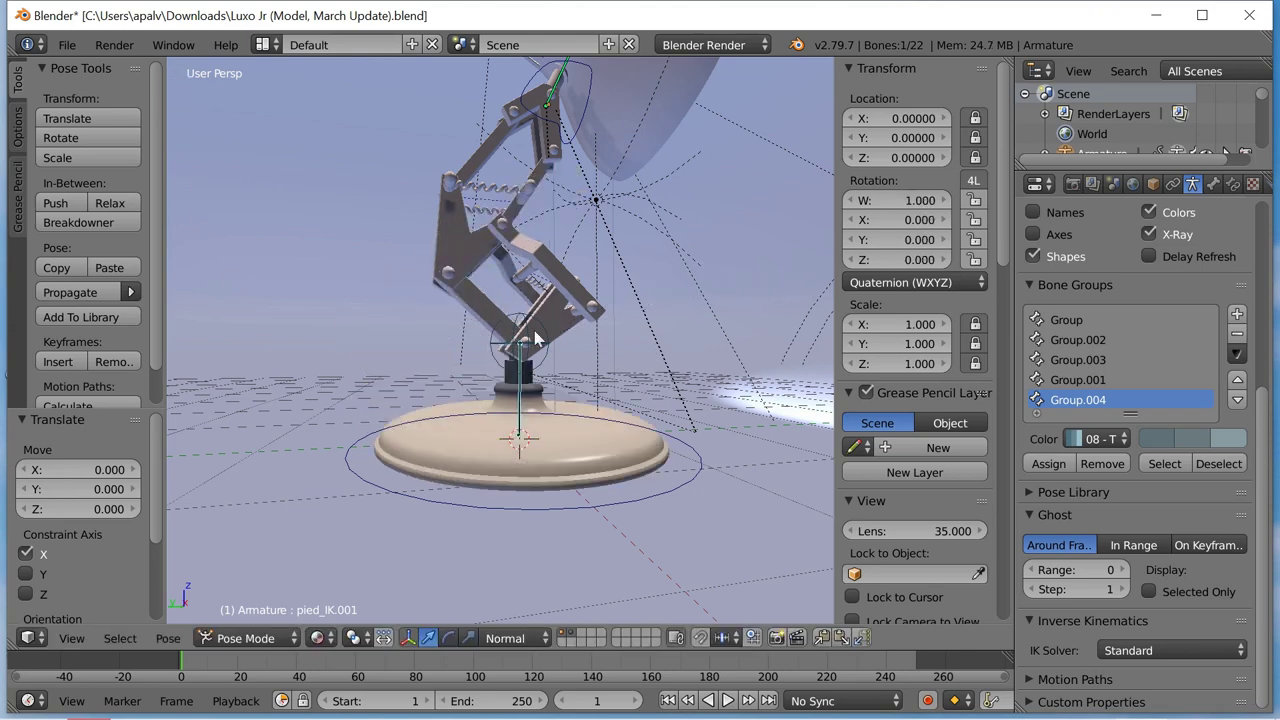
pyautogui.press('r')
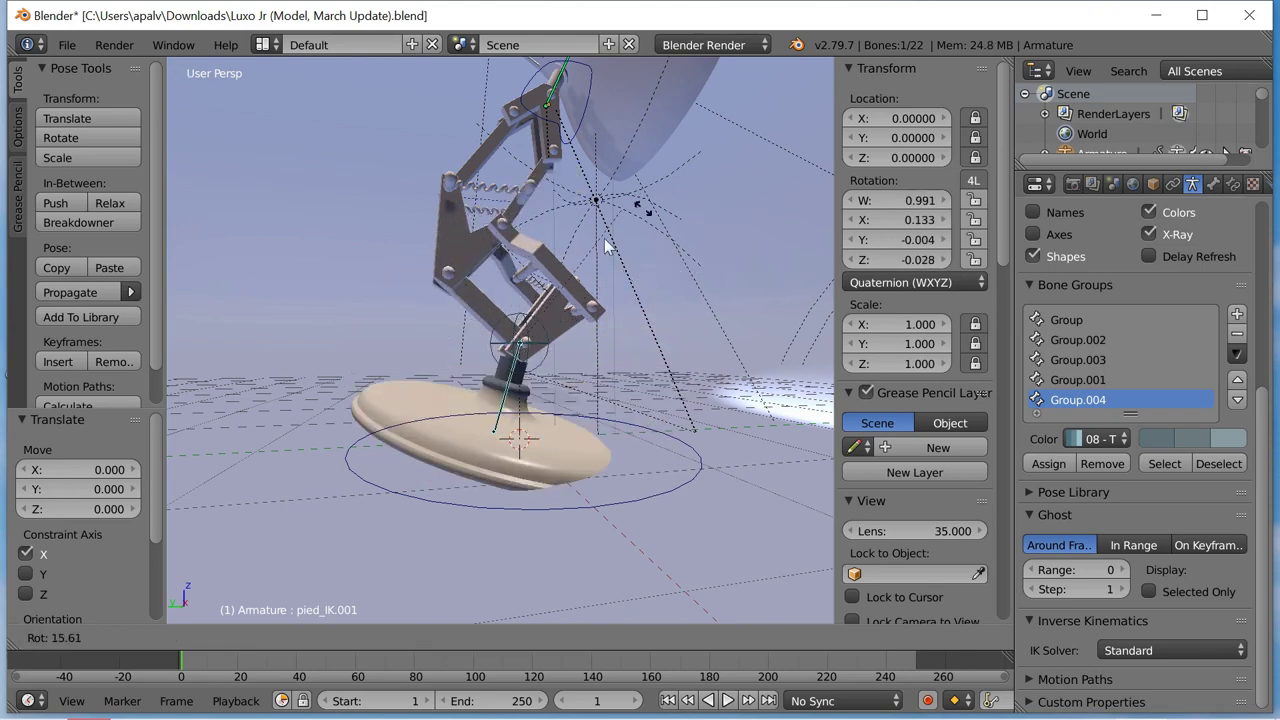
pyautogui.press('Escape')
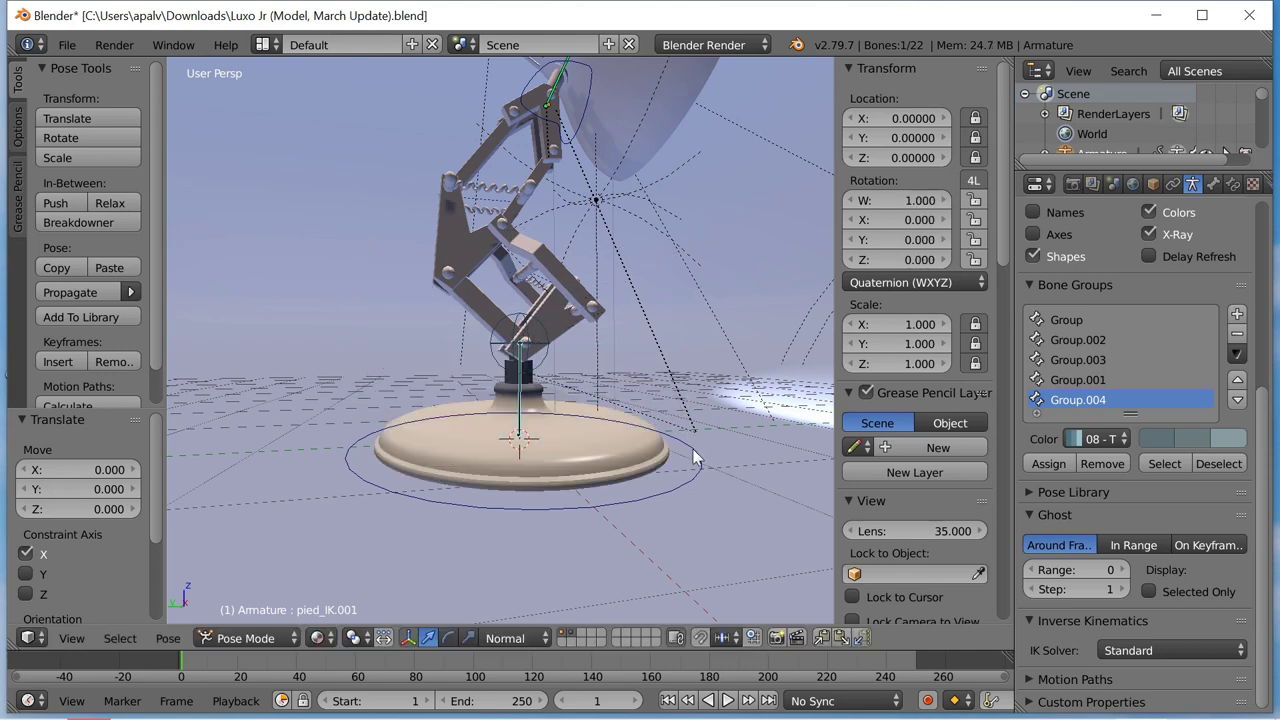
# Try several moves of the pied_IK_main base control, cancelling each one.
pyautogui.scroll(2, 689, 450)
pyautogui.scroll(2, 670, 448)
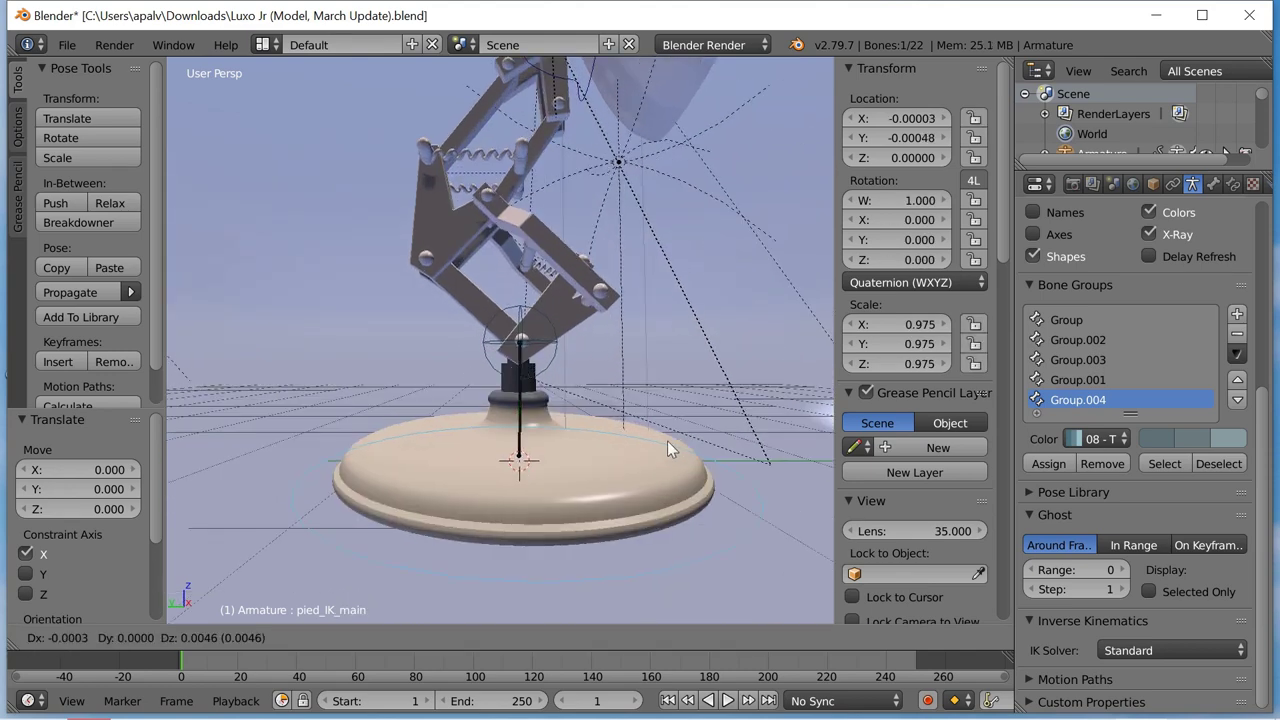
pyautogui.press('g')
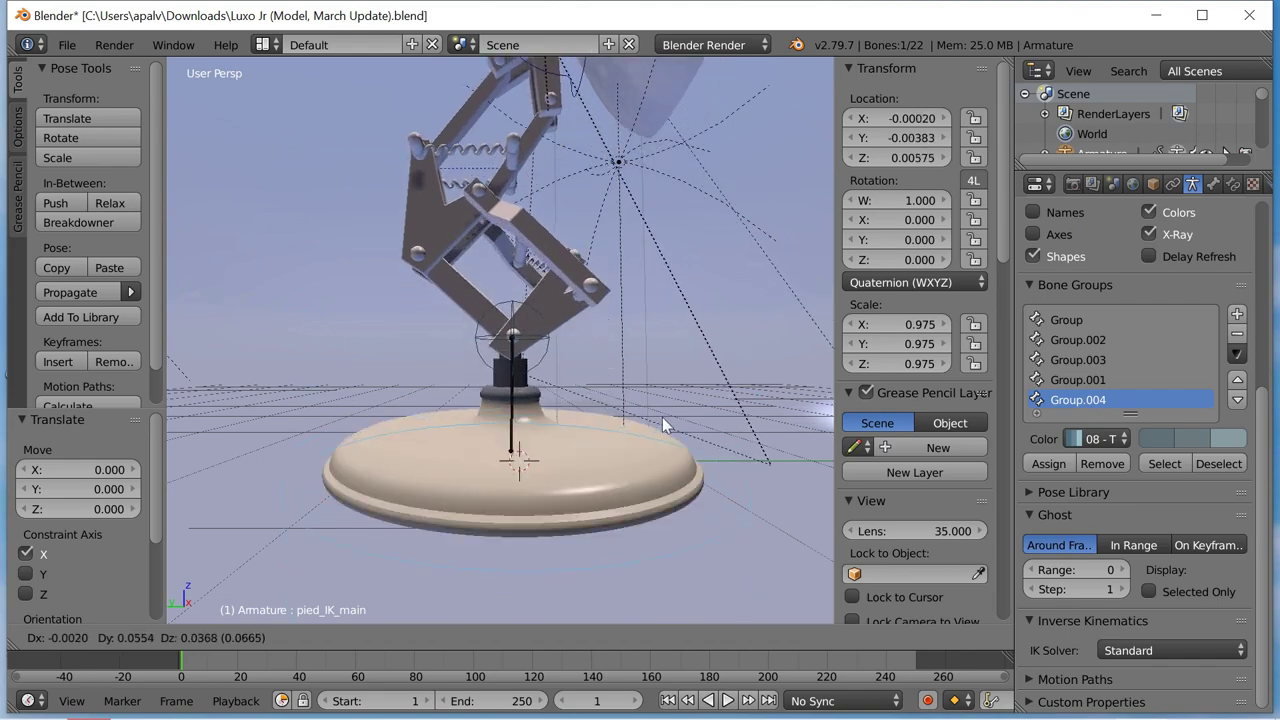
pyautogui.press('Escape')
pyautogui.press('g')
pyautogui.press('Escape')
pyautogui.press('g')
pyautogui.press('Escape')
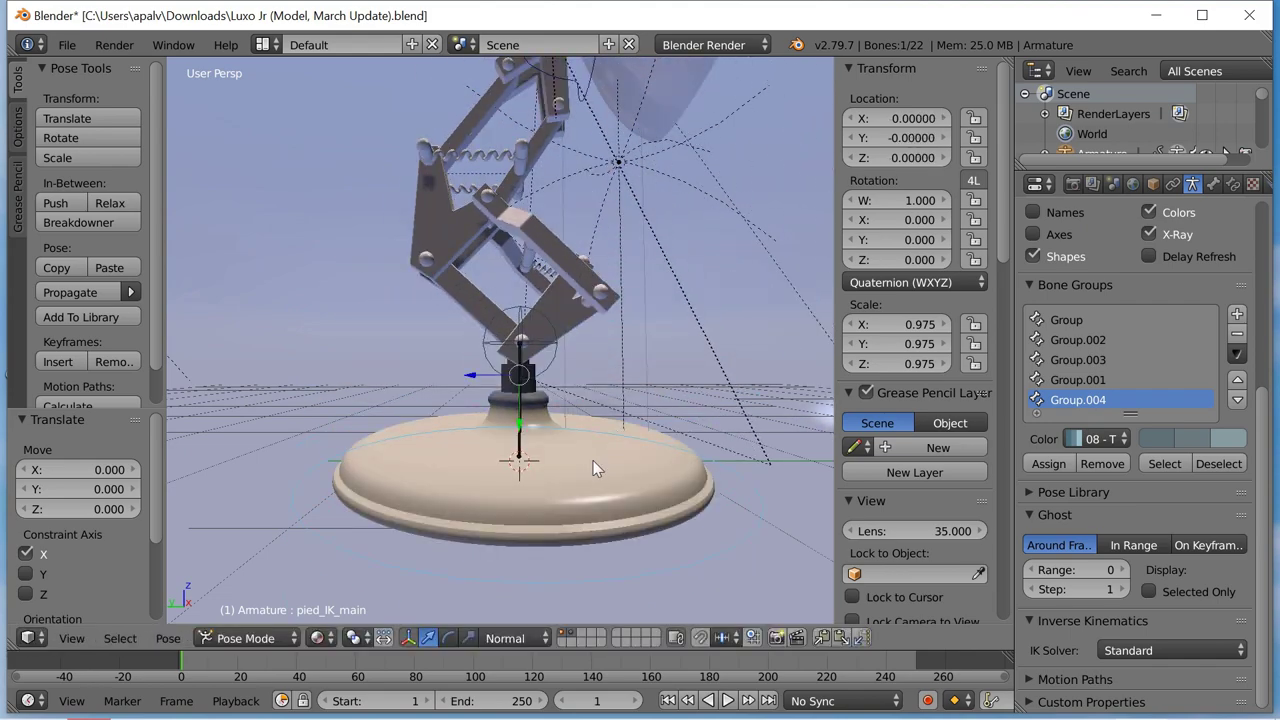
pyautogui.press('g')
pyautogui.press('Escape')
pyautogui.press('g')
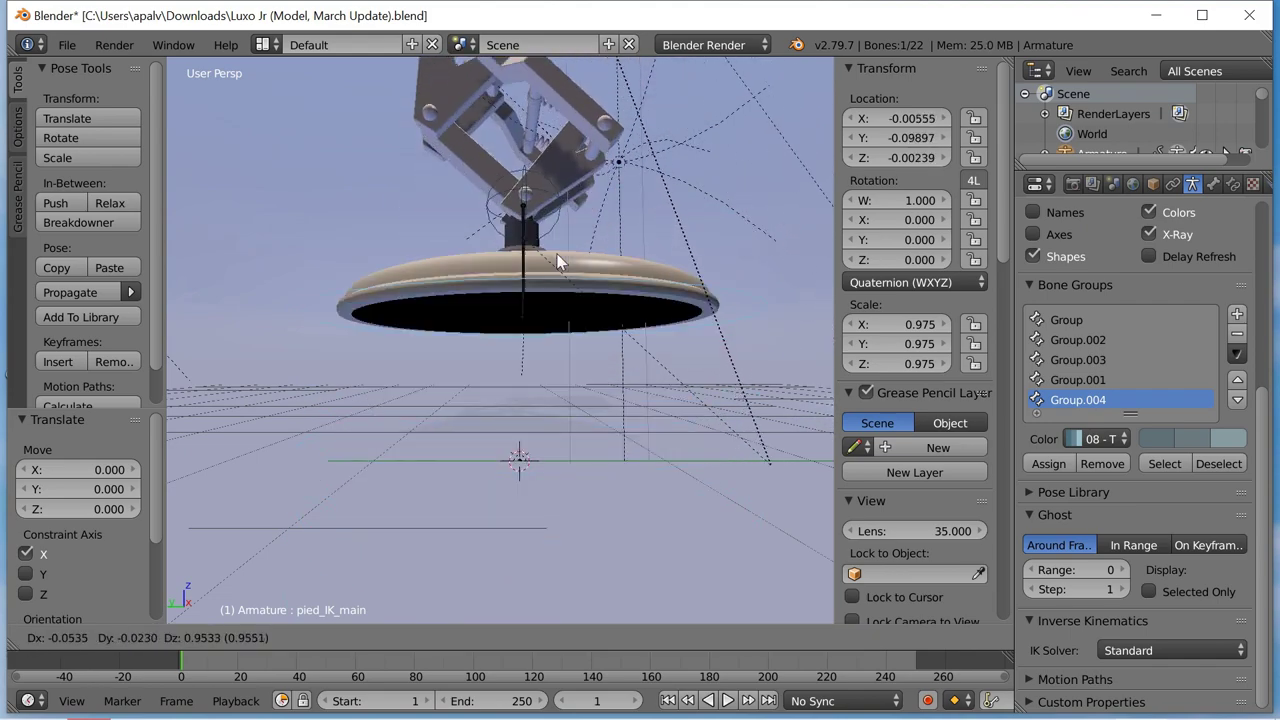
pyautogui.press('Escape')
# Try rotating and free-tilting the base control, cancel, and orbit to look down on the lamp.
pyautogui.press('r')
pyautogui.press('Escape')
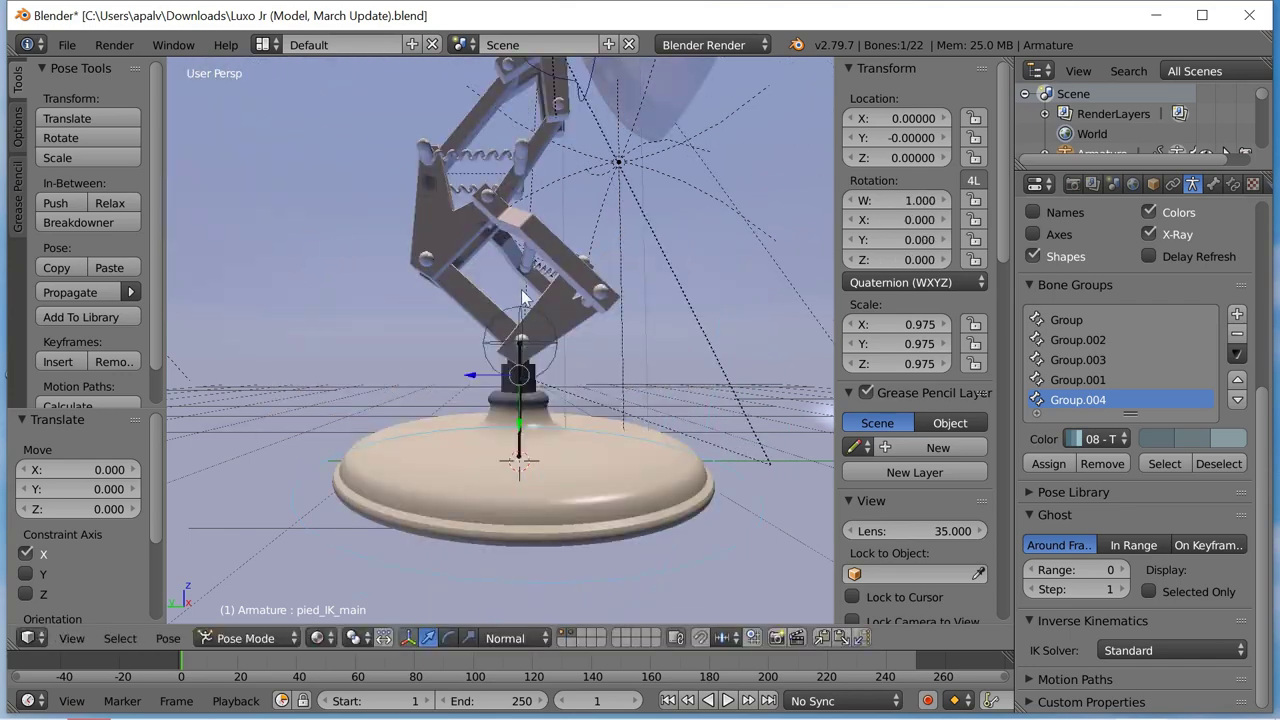
pyautogui.press('r')
pyautogui.press('r')
pyautogui.press('Escape')
pyautogui.press('r')
pyautogui.press('r')
pyautogui.press('Escape')
pyautogui.scroll(-3, 500, 442)
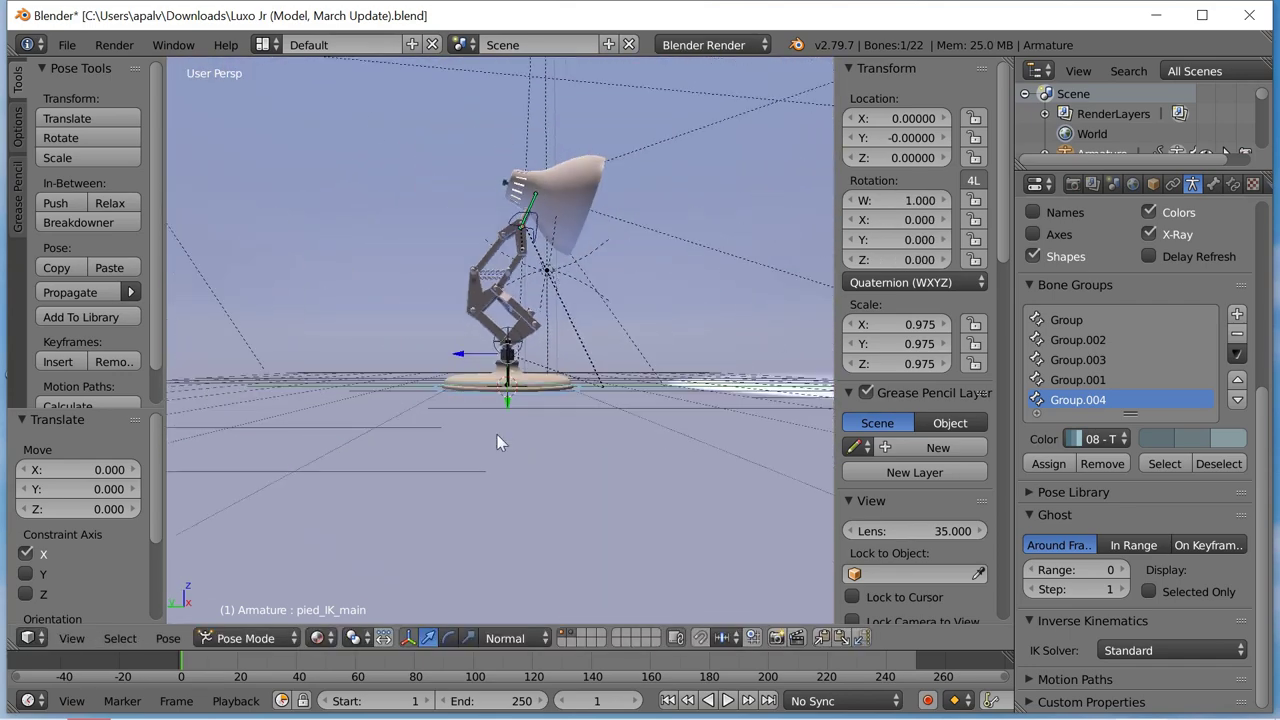
pyautogui.moveTo(556, 380); pyautogui.dragTo(548, 333, button='middle')
pyautogui.scroll(2, 547, 393)
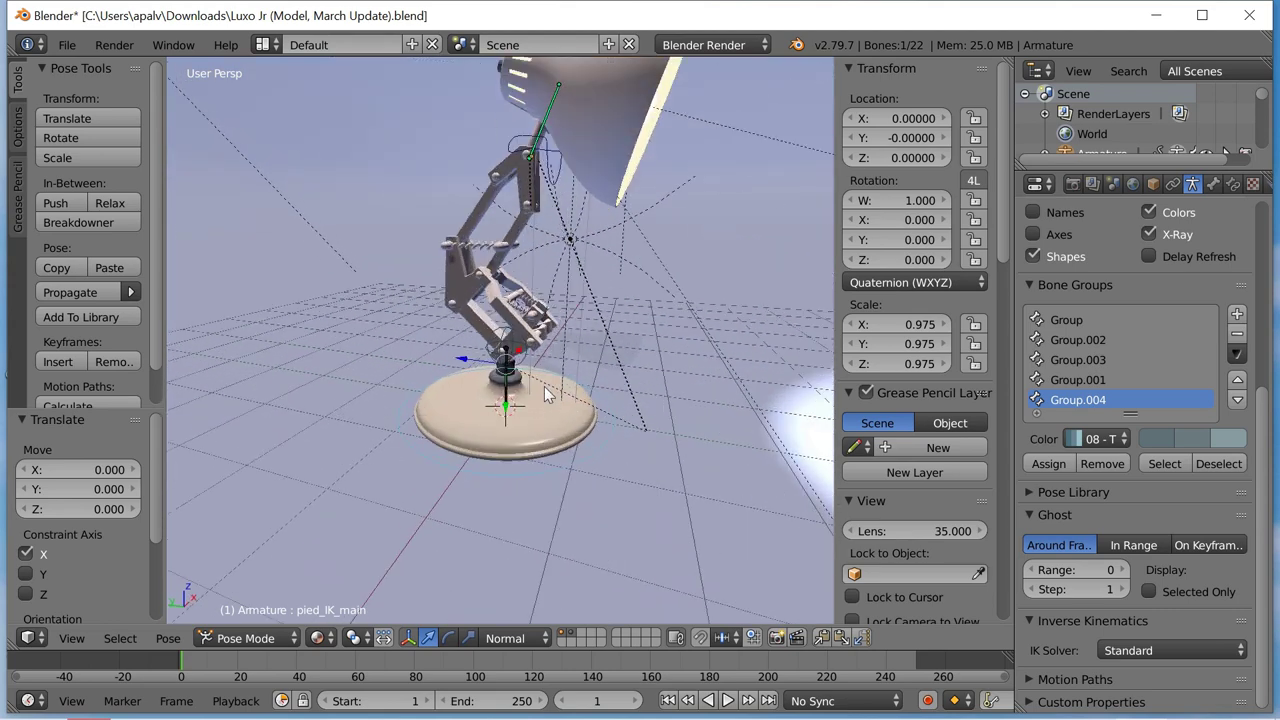
# At frame 0, key the pied_IK_main base control and the rot_general bone.
pyautogui.press('Left')
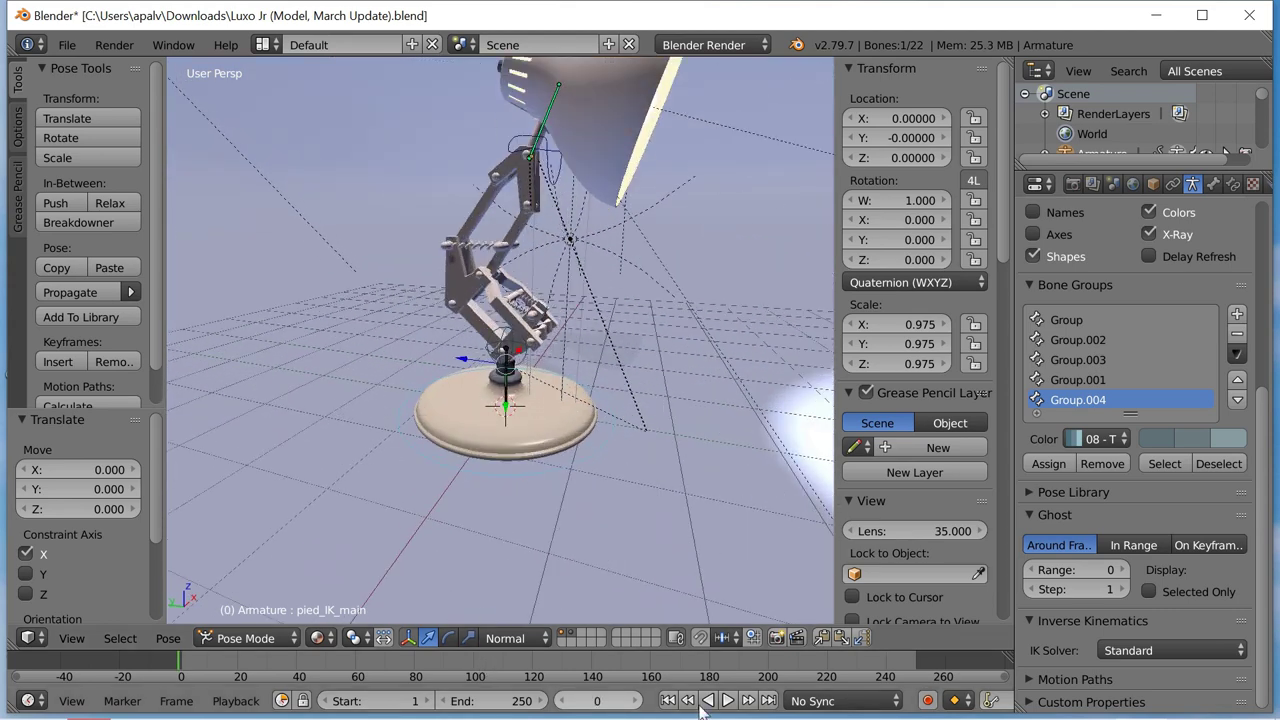
pyautogui.press('g')
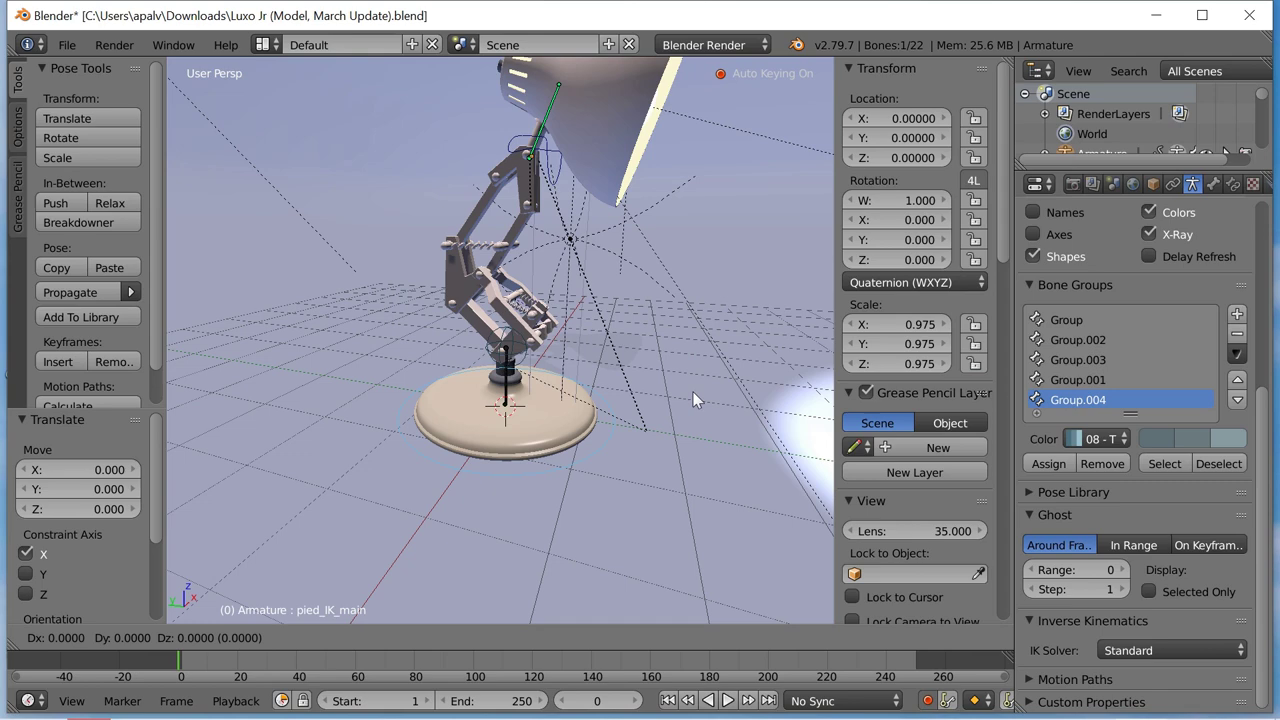
pyautogui.click(695, 399)
pyautogui.rightClick(508, 333)
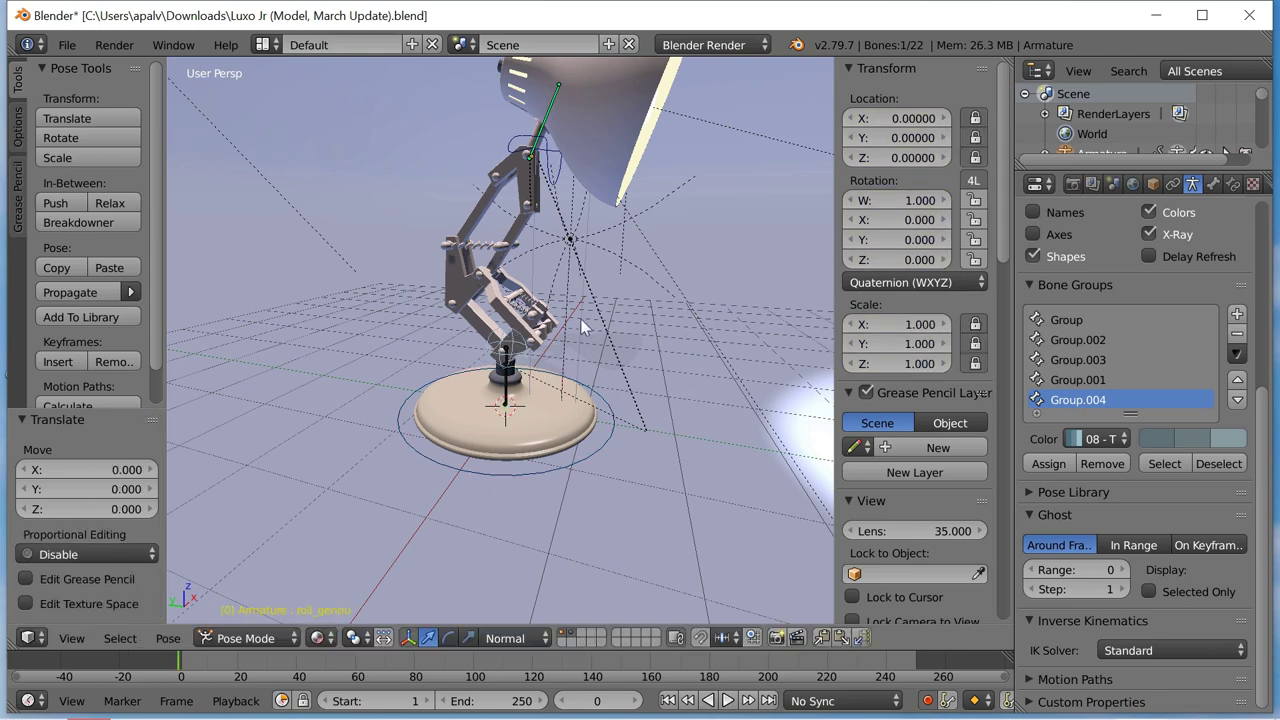
pyautogui.press('i')
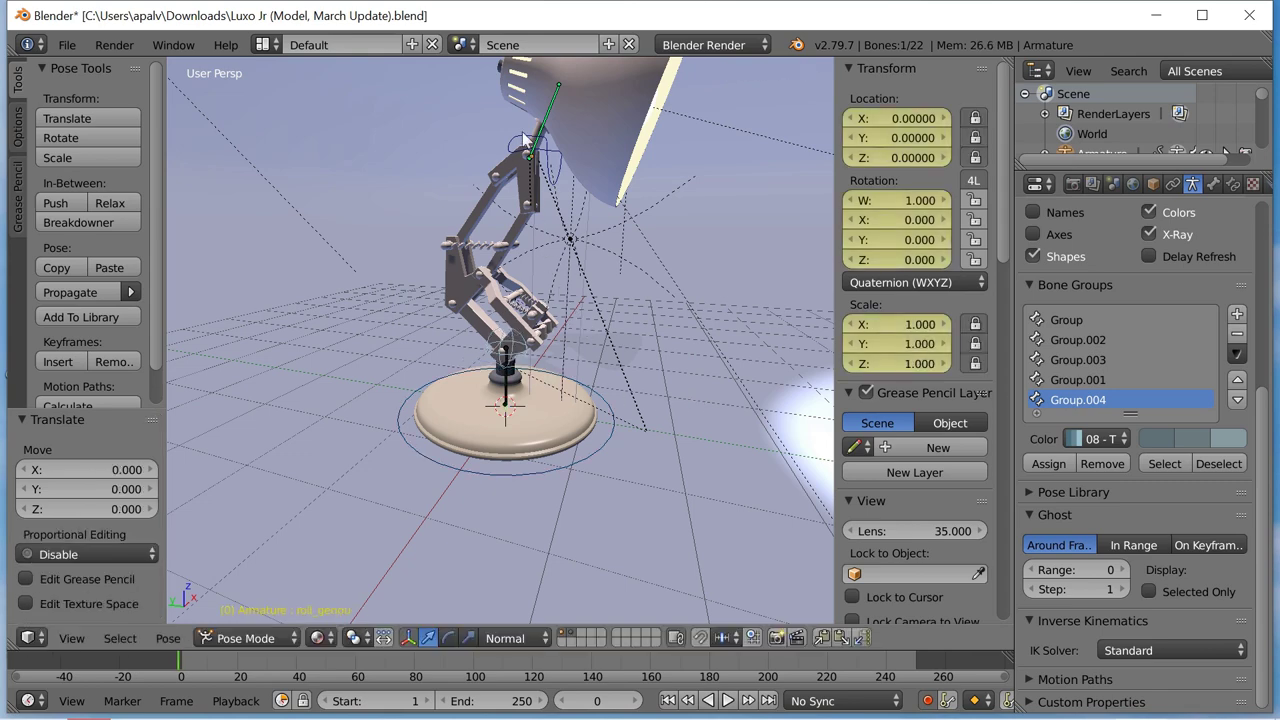
# Key the Head bone unchanged at frame 0, then advance to frame 1 in a lower side view.
pyautogui.rightClick(524, 140)
pyautogui.press('g')
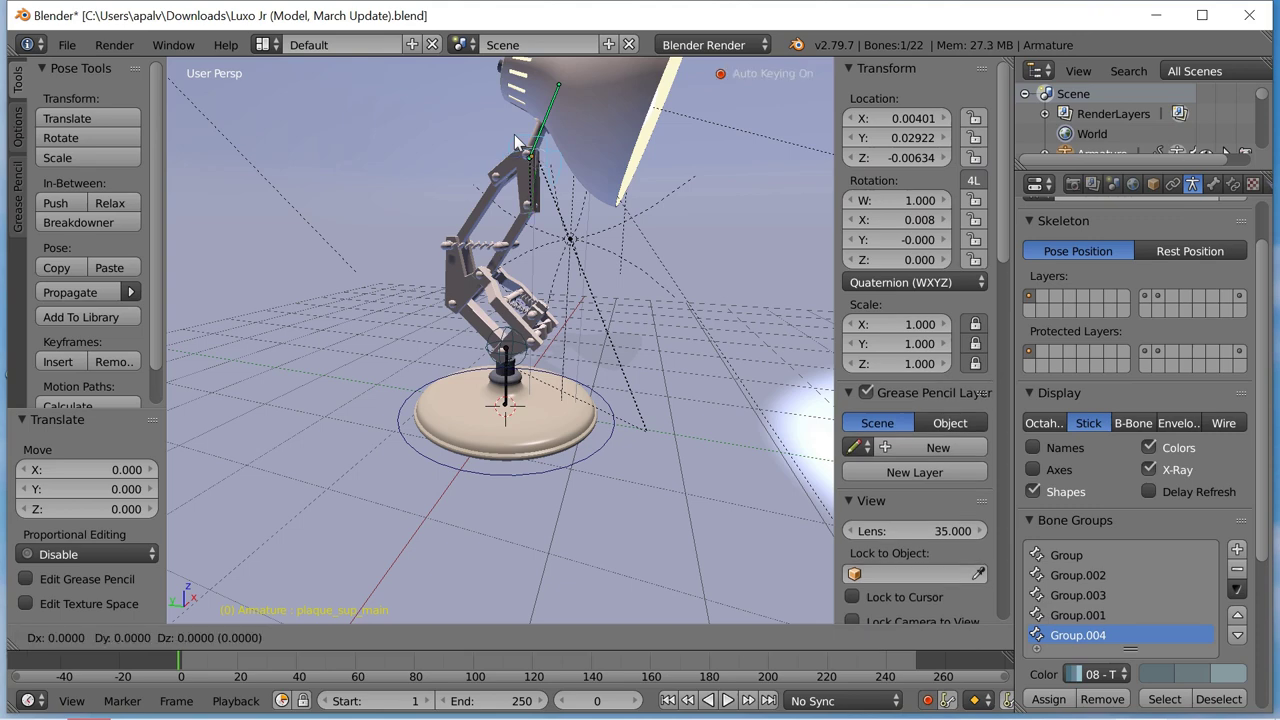
pyautogui.press('Escape')
pyautogui.rightClick(548, 123)
pyautogui.press('r')
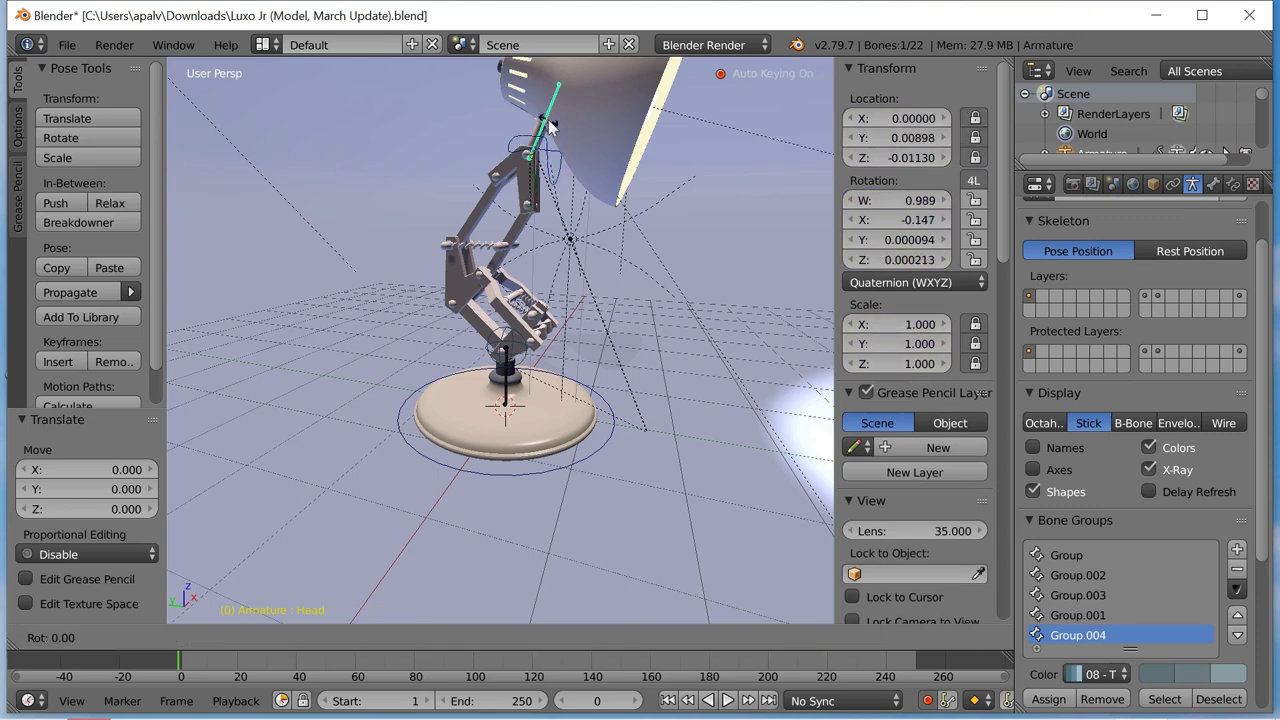
pyautogui.press('Escape')
pyautogui.press('i')
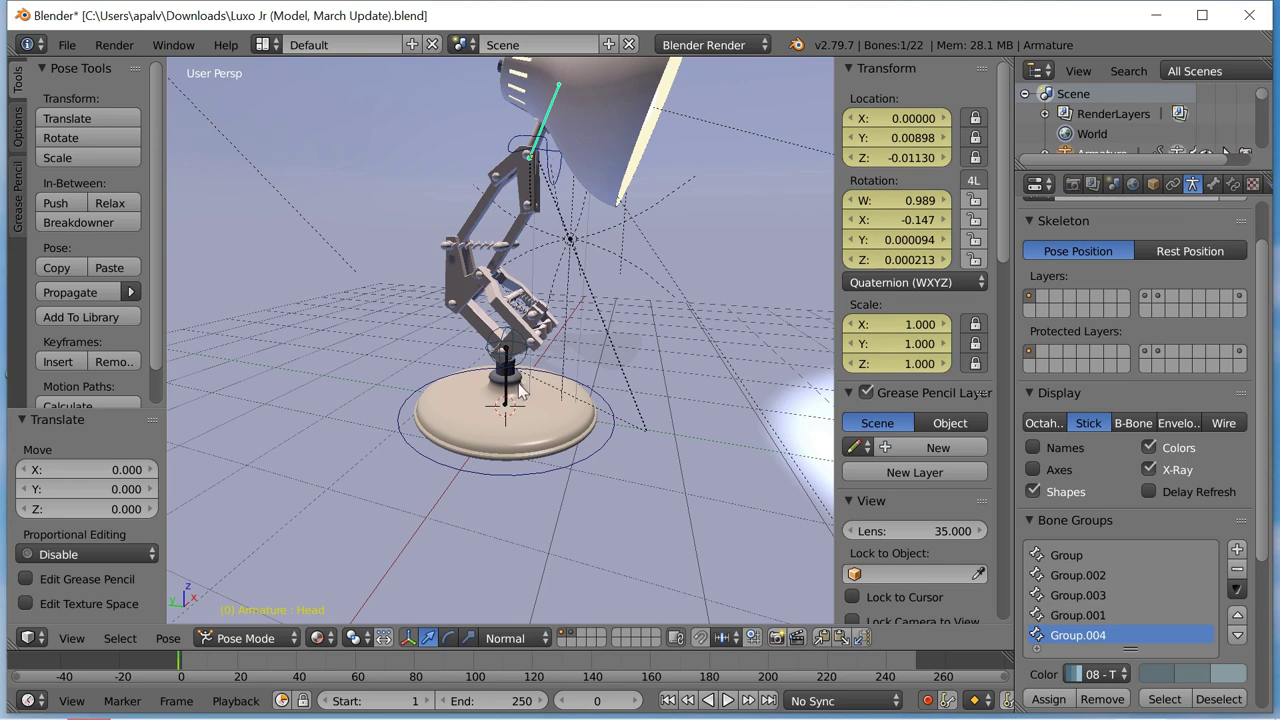
pyautogui.moveTo(524, 390); pyautogui.dragTo(563, 378, button='middle')
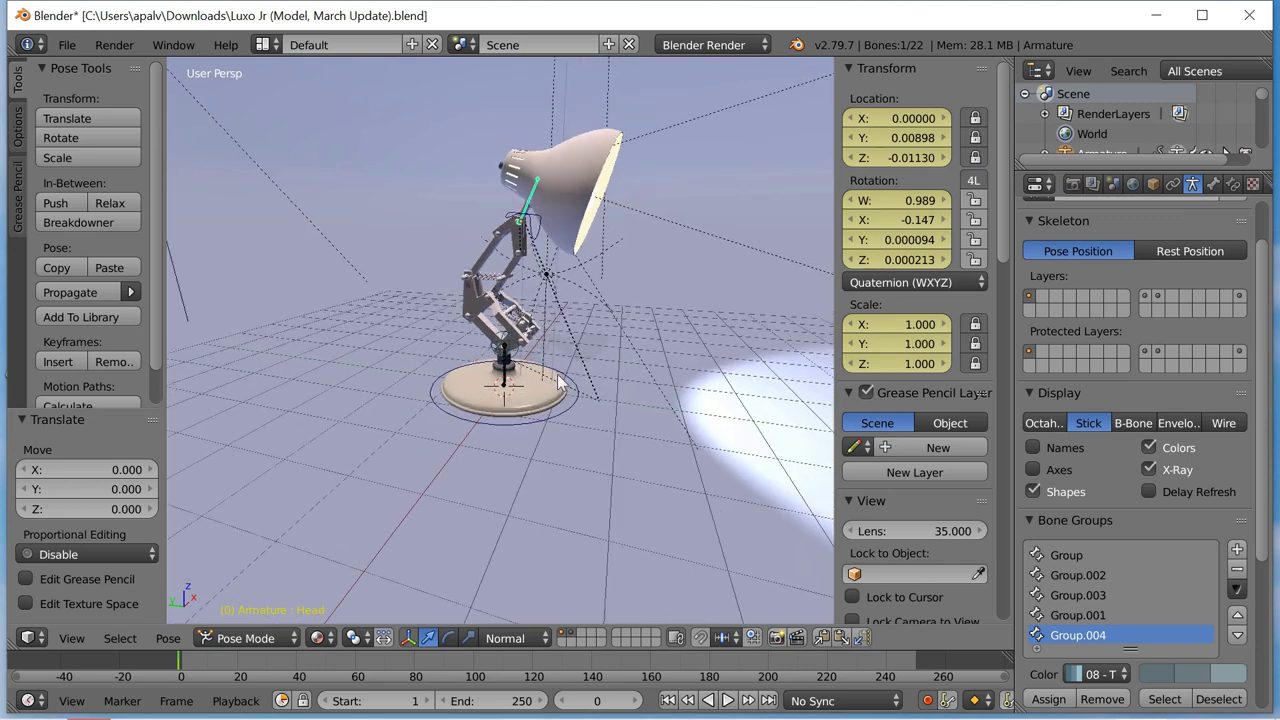
pyautogui.press('Right')
pyautogui.moveTo(556, 332)
pyautogui.mouseDown(button='middle')
pyautogui.moveTo(560, 317)
pyautogui.moveTo(495, 403)
pyautogui.moveTo(455, 318)
pyautogui.mouseUp(button='middle')
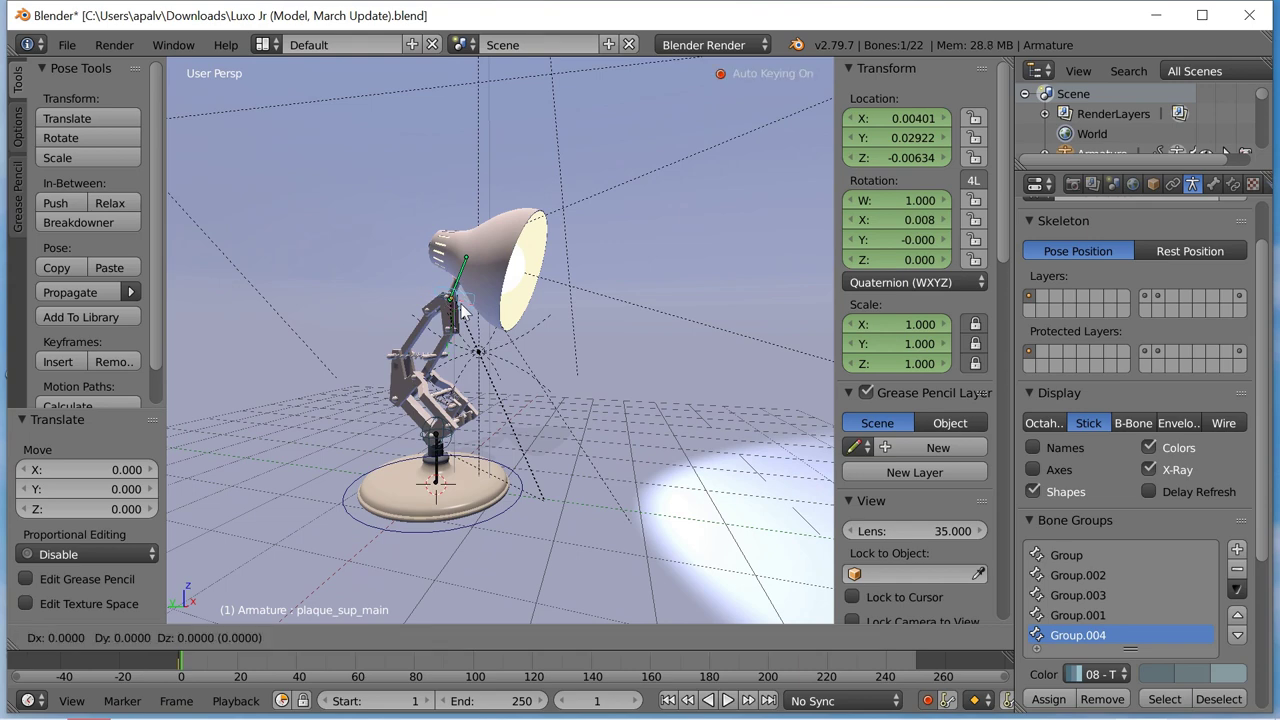
# Key the body bone at frame 1 and tilt the Head bone to -16.4°.
pyautogui.press('i')
pyautogui.moveTo(455, 285)
pyautogui.mouseDown(button='middle')
pyautogui.moveTo(583, 285)
pyautogui.moveTo(477, 306)
pyautogui.mouseUp(button='middle')
pyautogui.press('g')
pyautogui.click(460, 290)
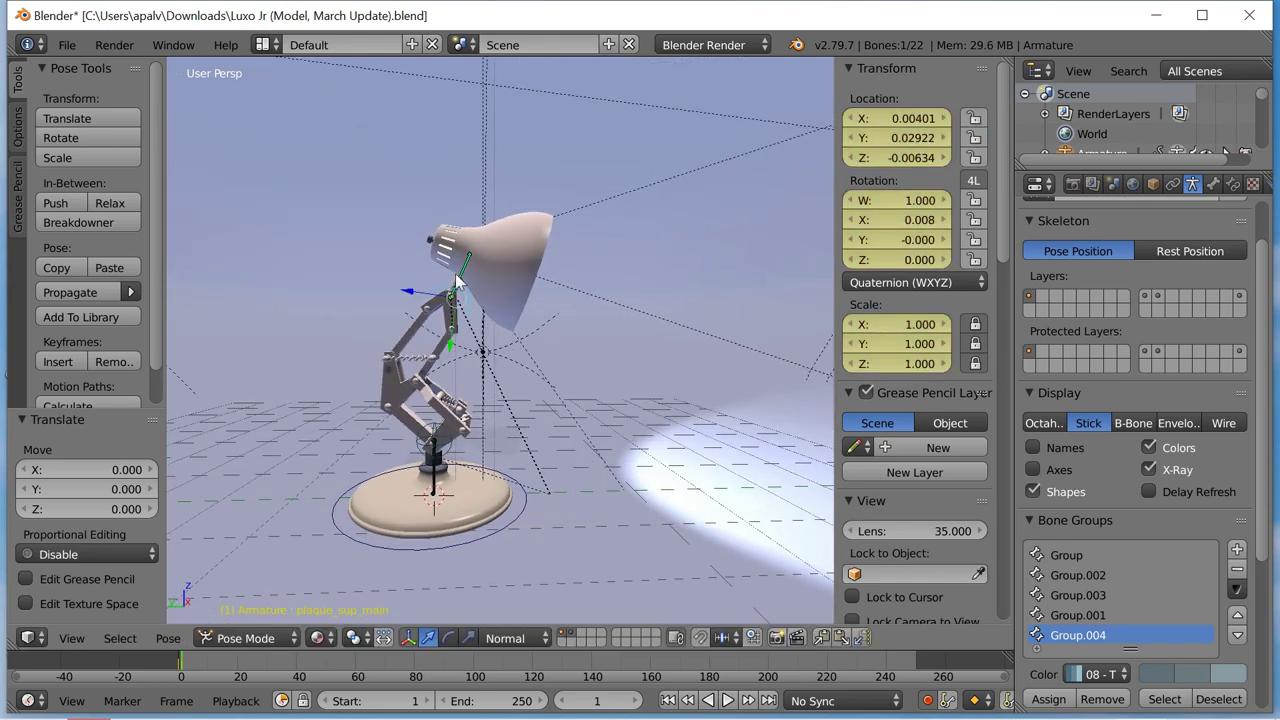
pyautogui.rightClick(462, 265)
pyautogui.press('r')
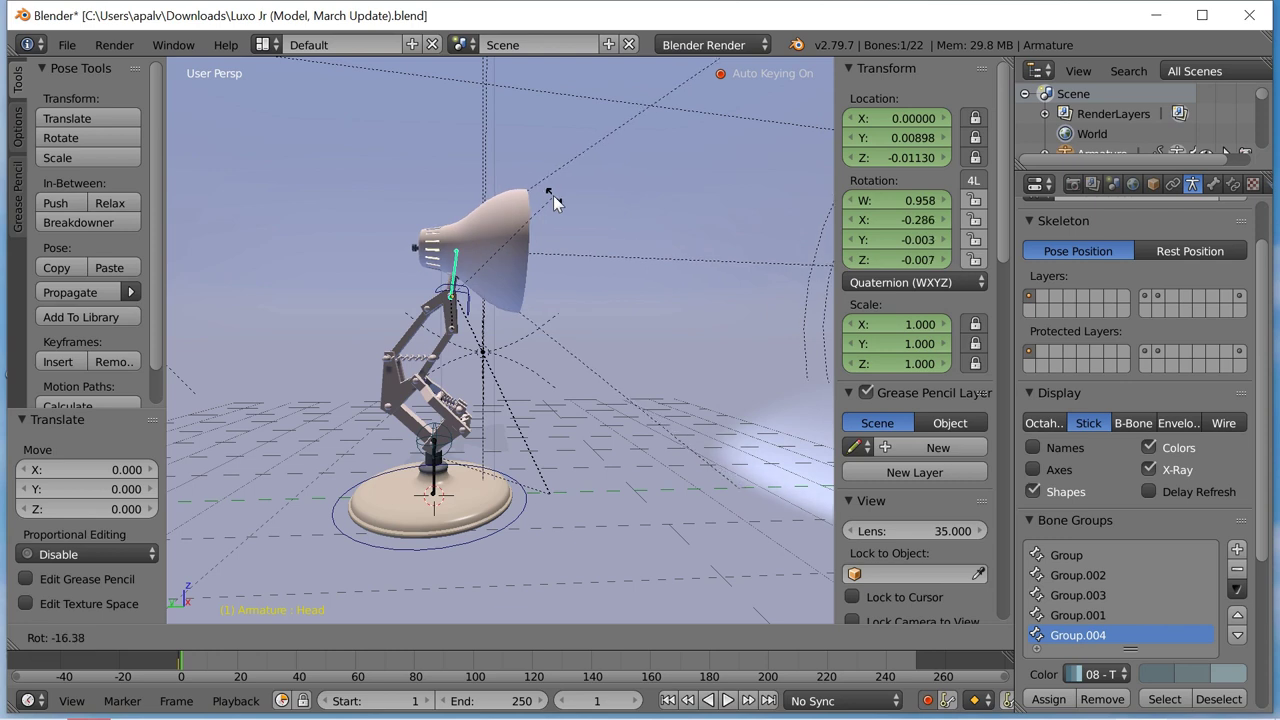
pyautogui.click(555, 203)
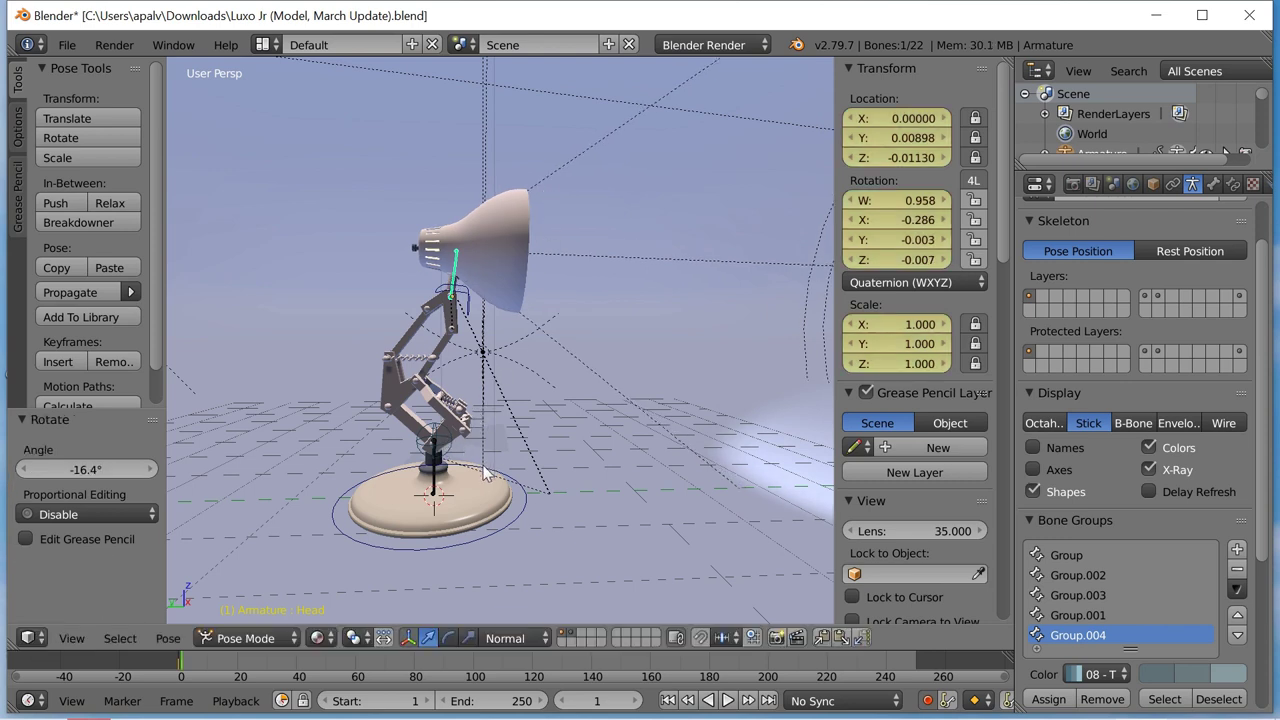
# Reselect the plaque_sup_main body bone, then play the animation and stop at frame 10.
pyautogui.rightClick(455, 403)
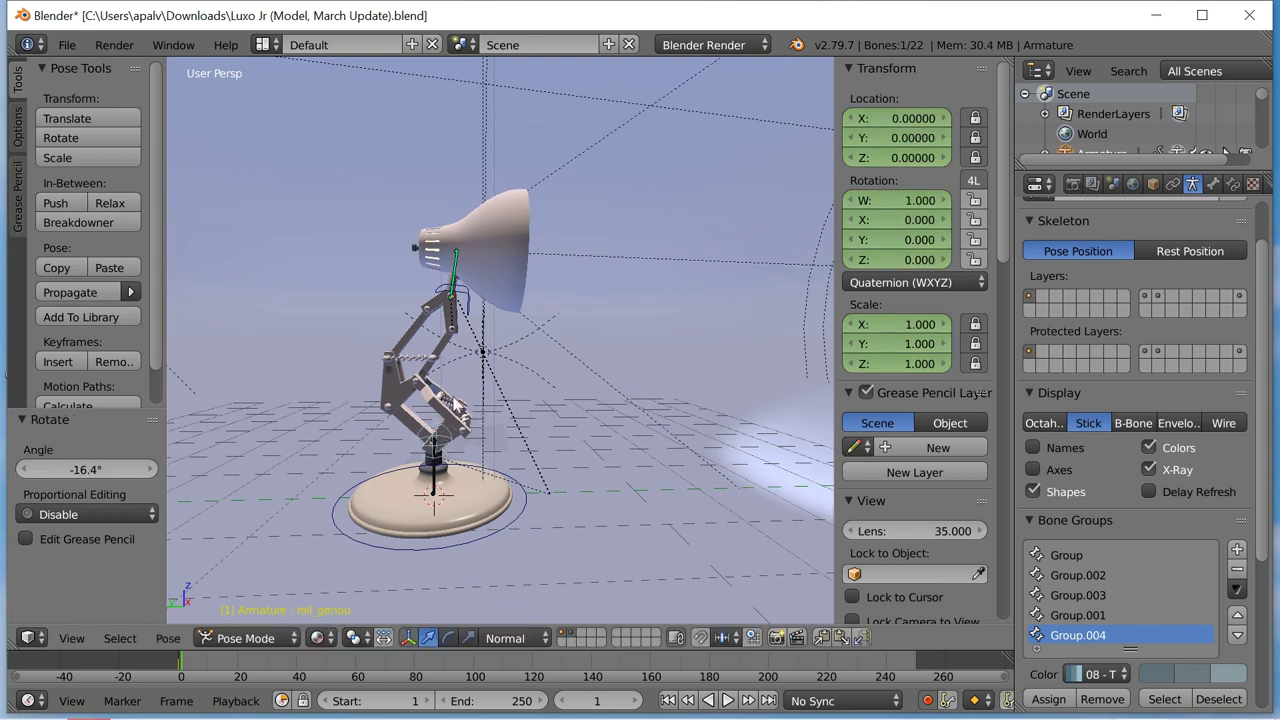
pyautogui.rightClick(474, 303)
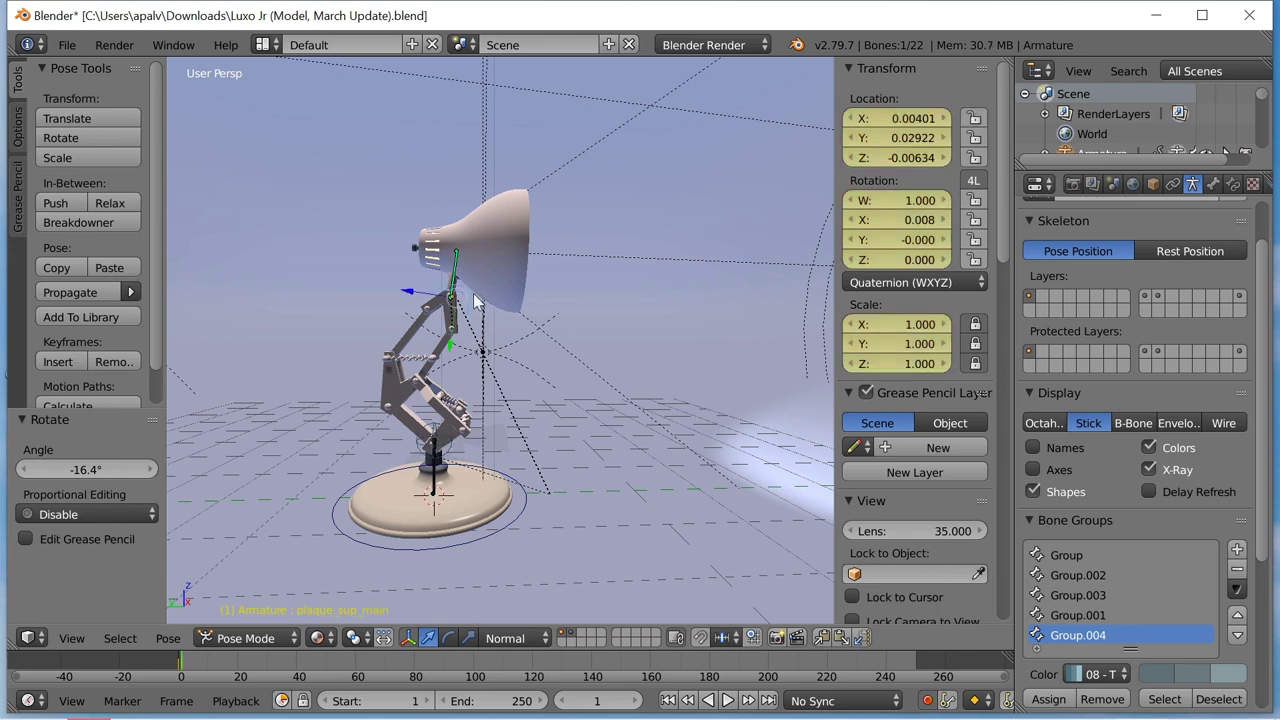
pyautogui.press('Up')
pyautogui.press('g')
pyautogui.click(476, 302)
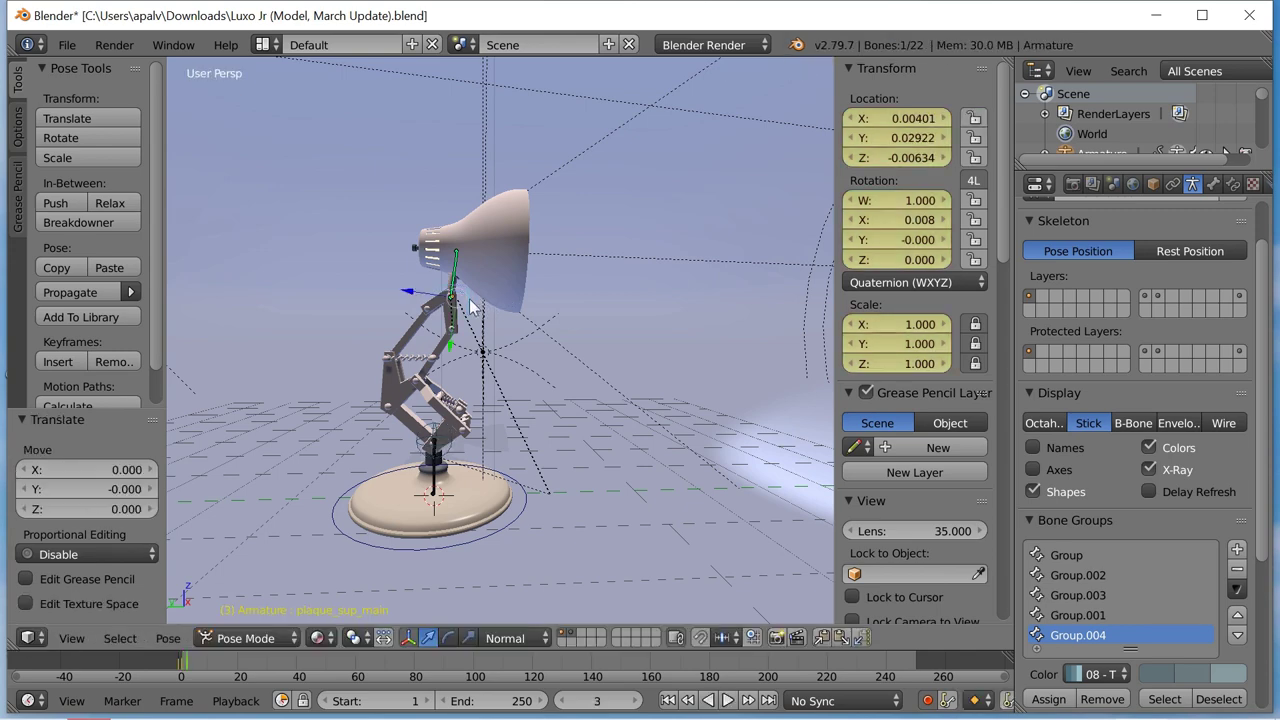
pyautogui.click(815, 700)
pyautogui.hotkey('alt', 'a')
# Lower the lamp body into a crouch keyed at frame 10, then move ahead to frame 15.
pyautogui.press('g')
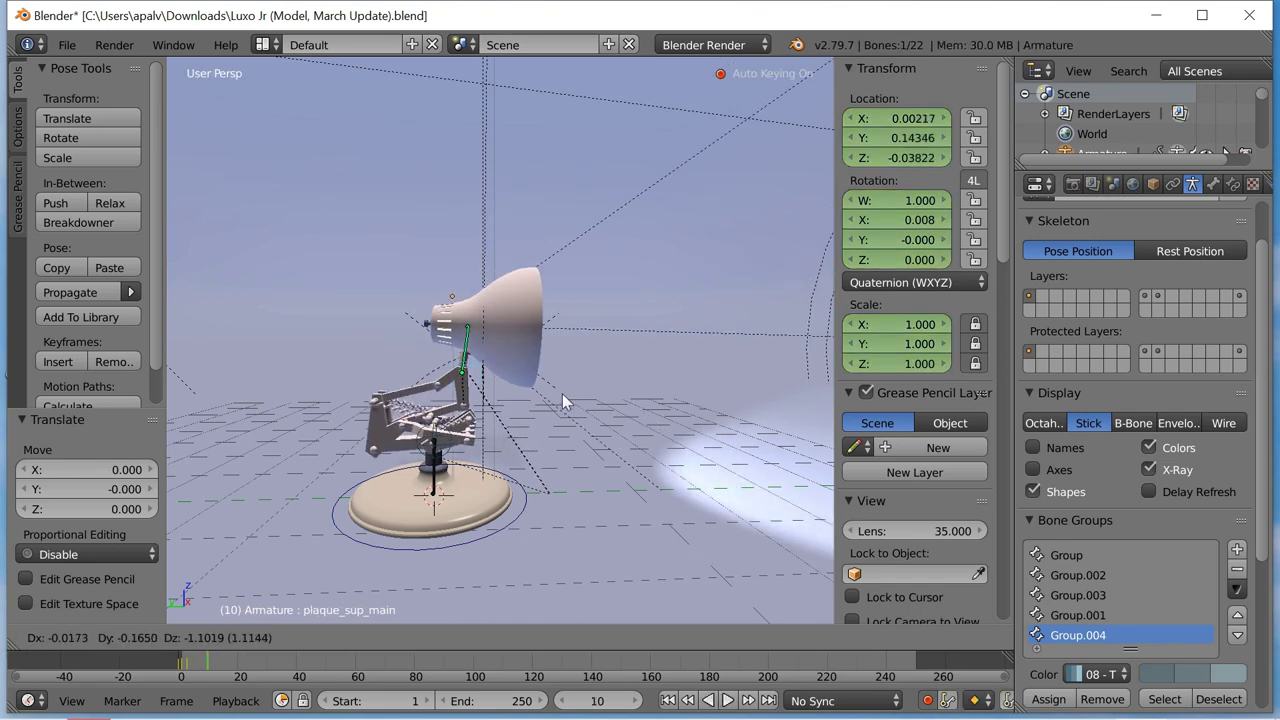
pyautogui.click(562, 383)
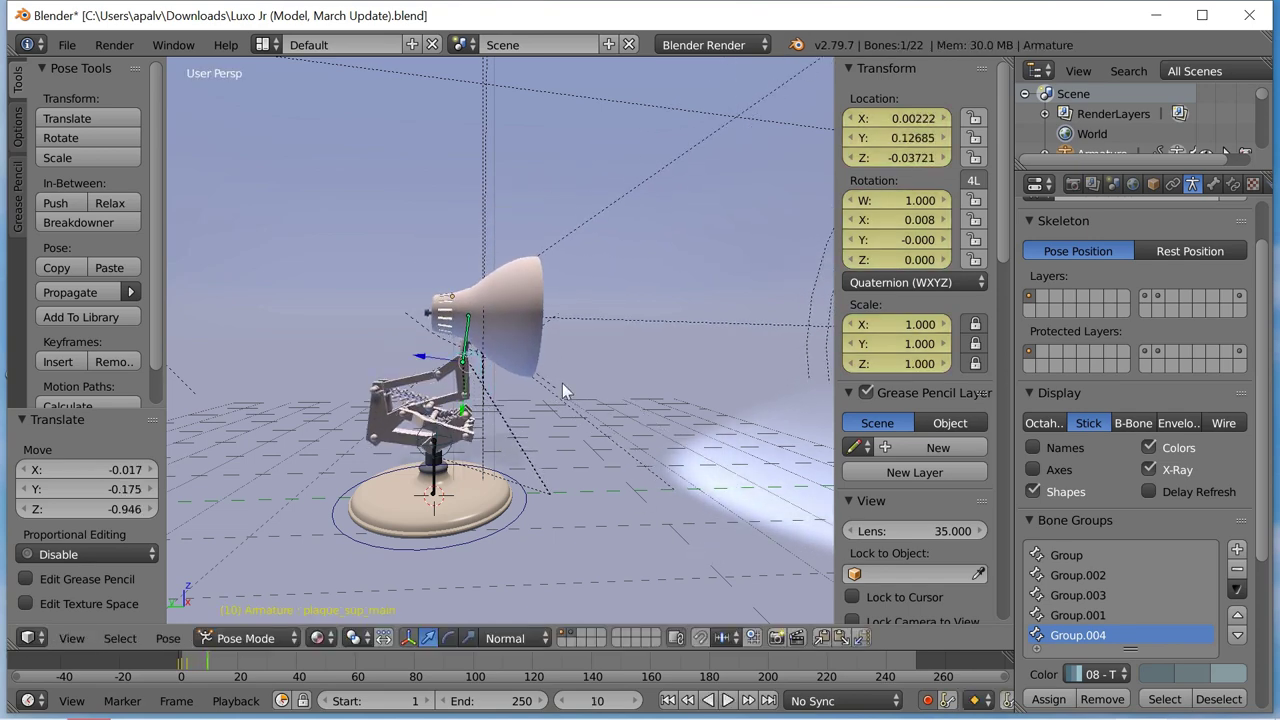
pyautogui.press('Up')
pyautogui.press('g')
pyautogui.rightClick(576, 305)
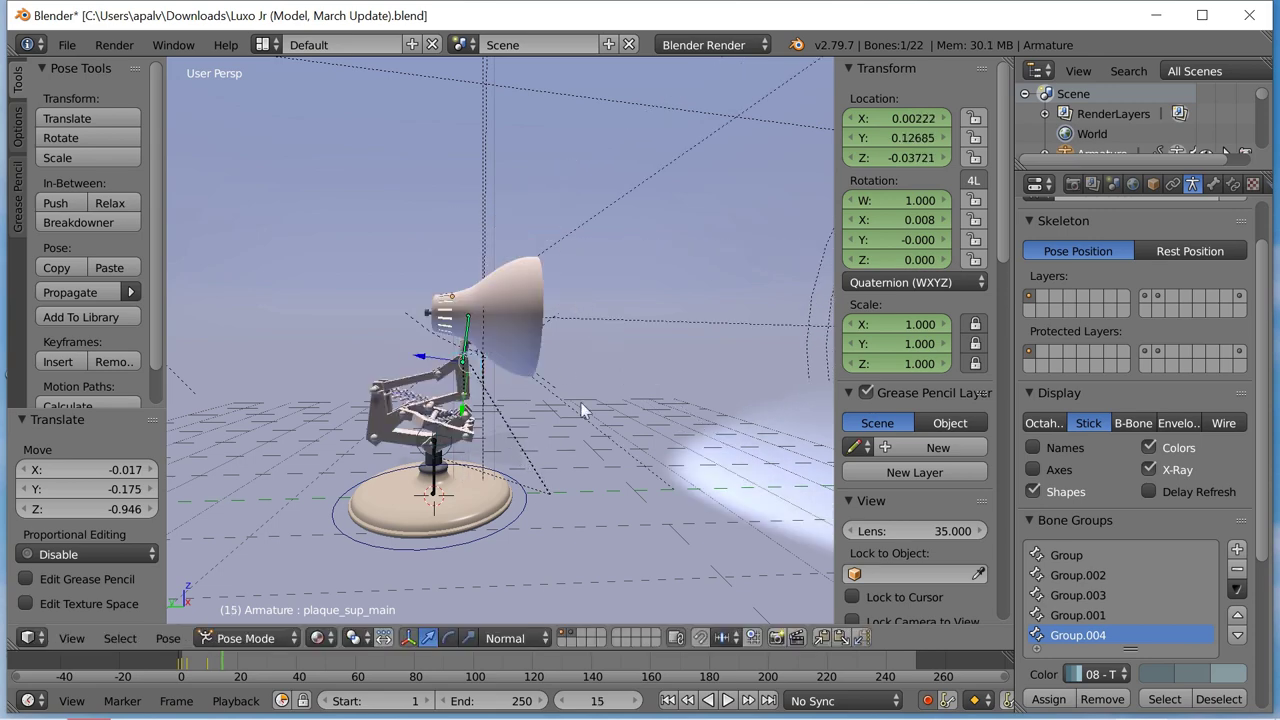
pyautogui.press('g')
pyautogui.click(574, 266)
# At frame 15, tilt the body up 20.7°, lift it, adjust by -8.09°, and preview the hop.
pyautogui.press('r')
pyautogui.click(568, 295)
pyautogui.press('g')
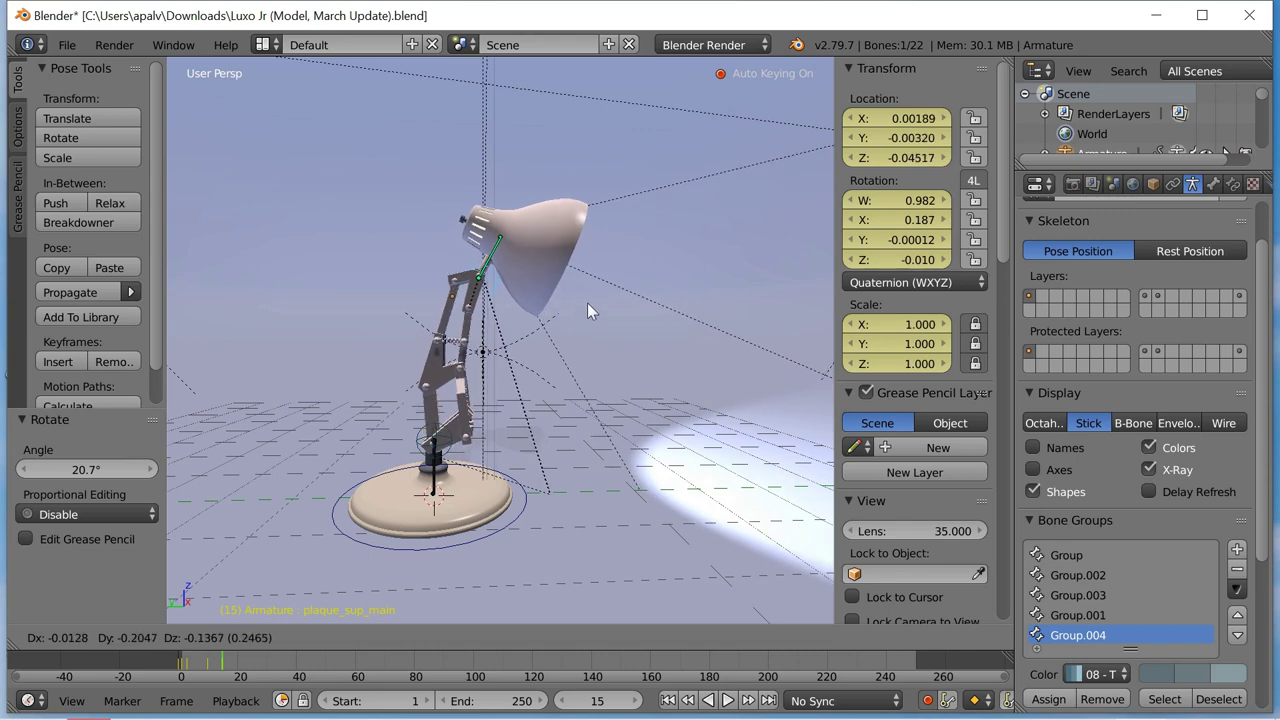
pyautogui.click(587, 303)
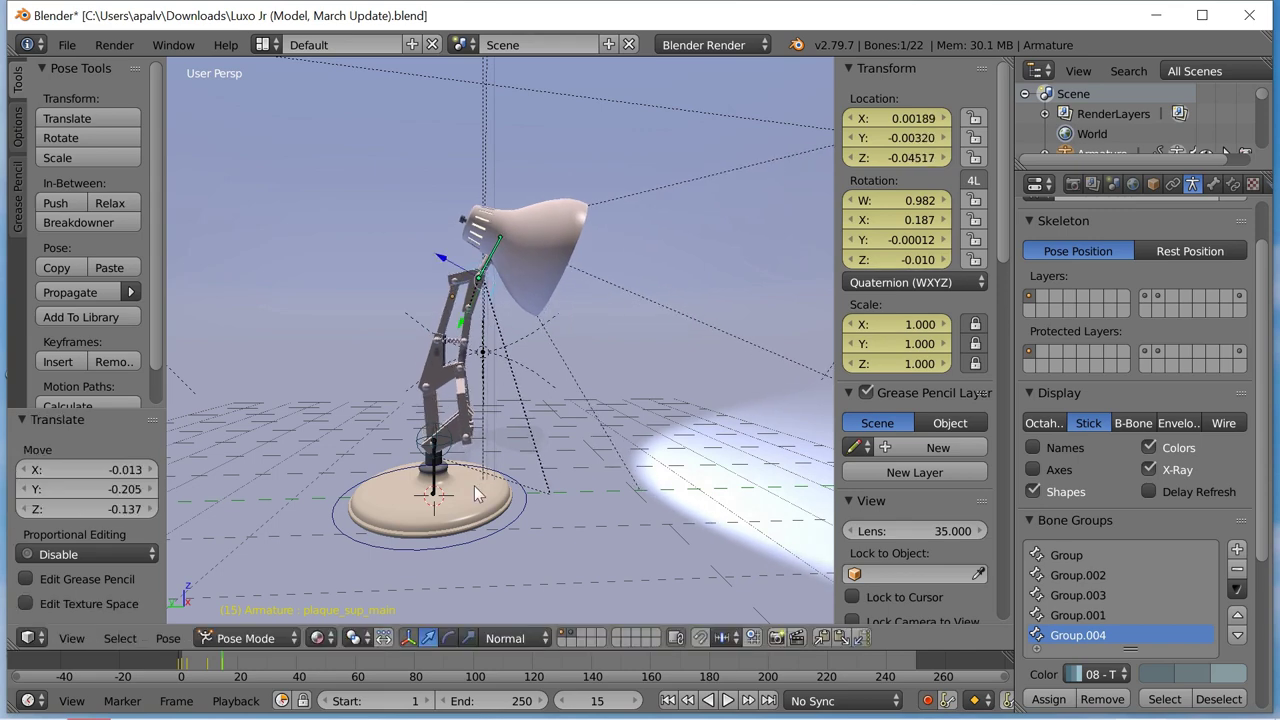
pyautogui.hotkey('alt', 'a')
pyautogui.press('Escape')
pyautogui.press('r')
pyautogui.click(527, 316)
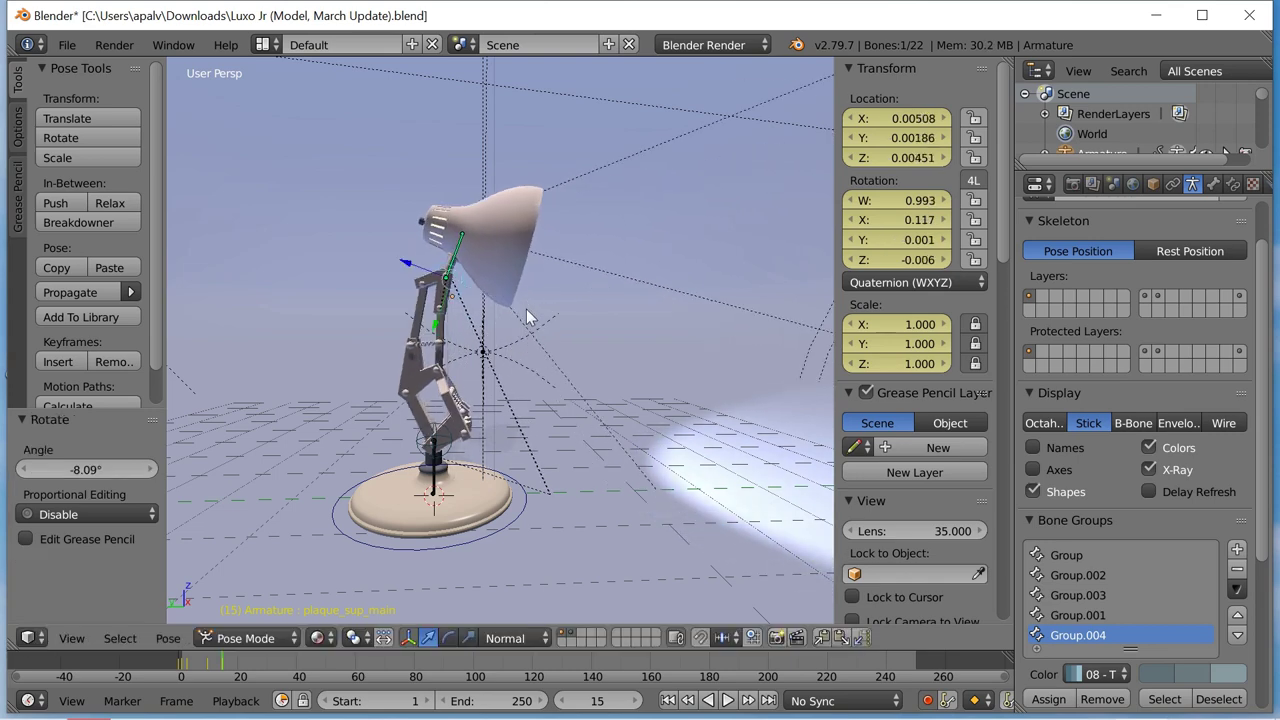
pyautogui.hotkey('alt', 'a')
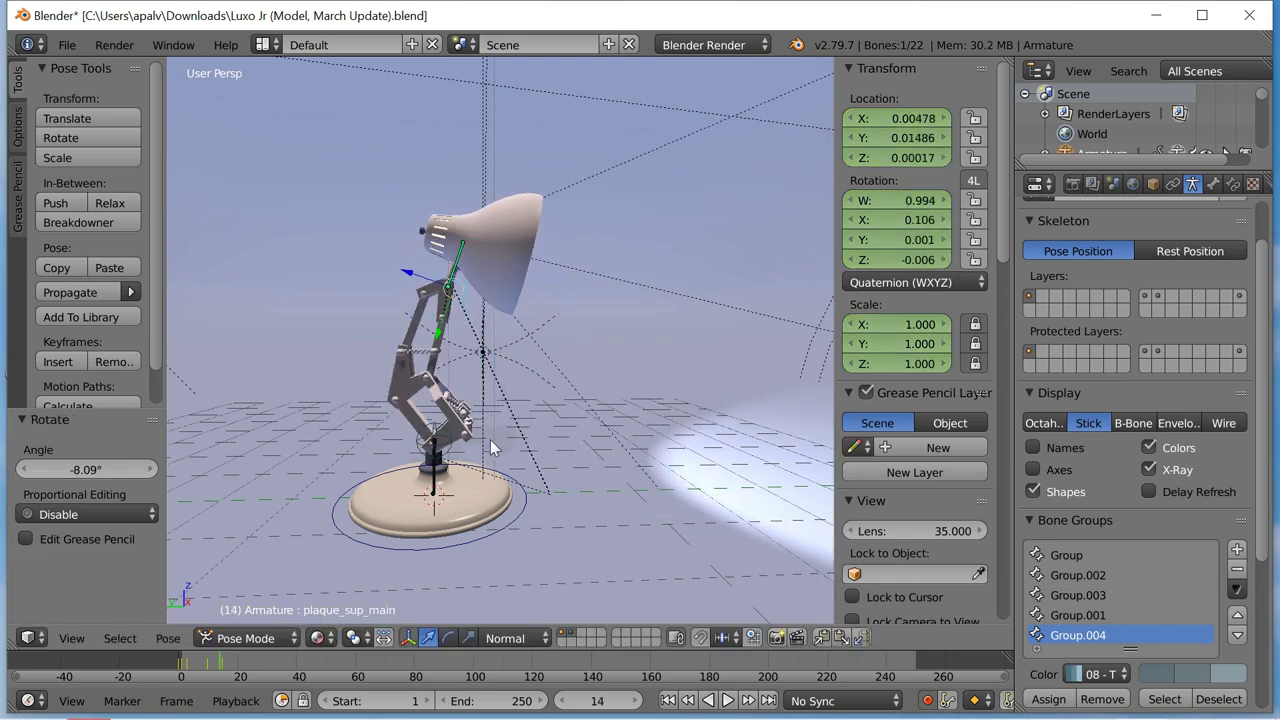
pyautogui.press('Escape')
pyautogui.press('Left')
pyautogui.press('Left')
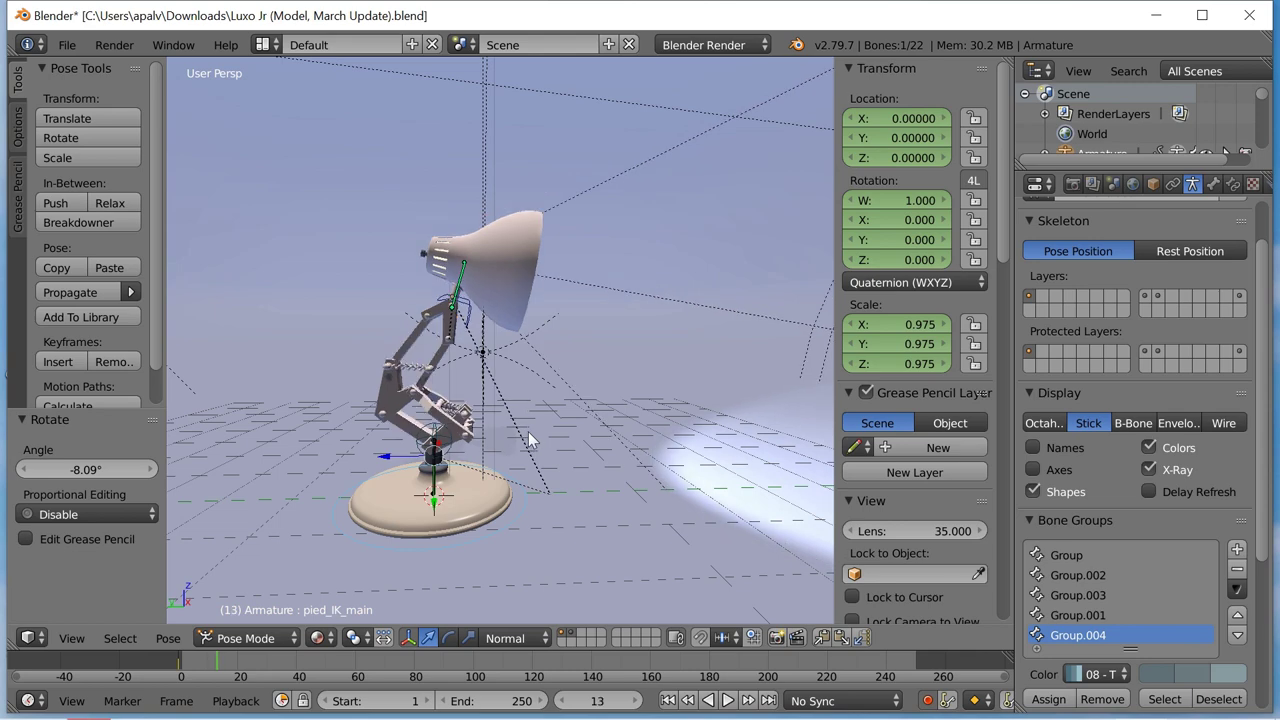
# Step the timeline forward to frame 15.
pyautogui.press('g')
pyautogui.click(531, 417)
pyautogui.press('Right')
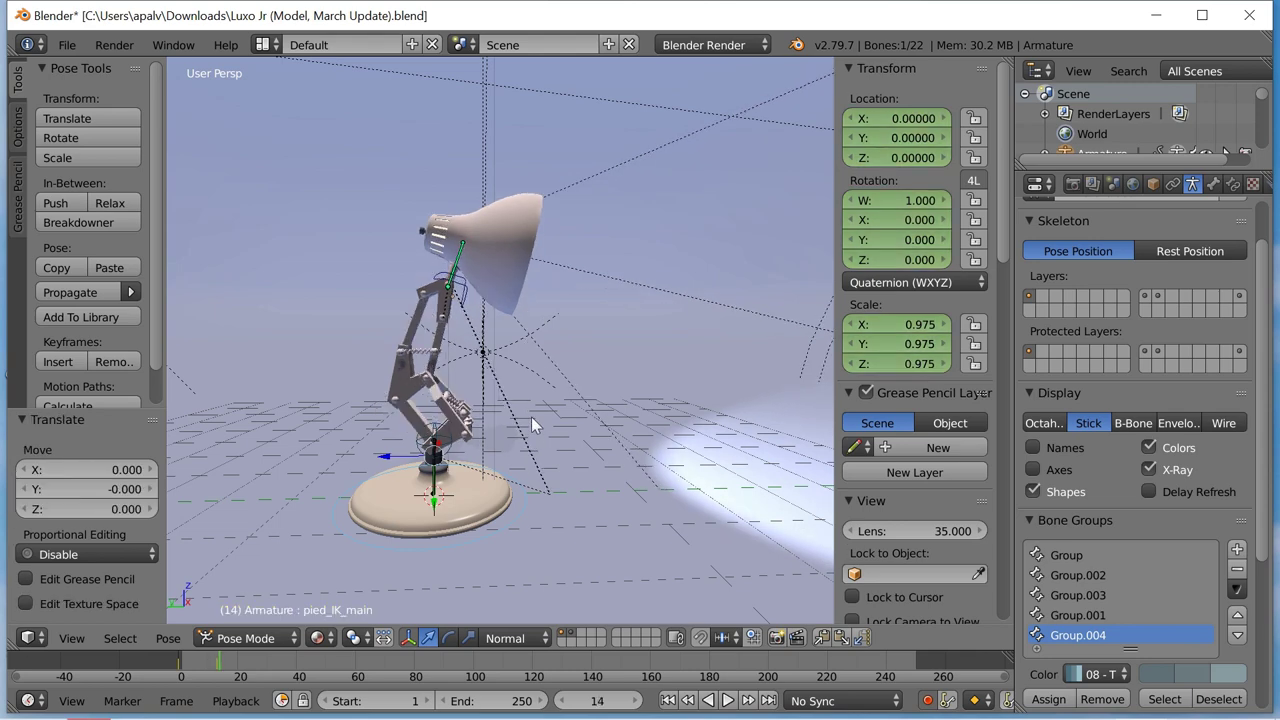
pyautogui.press('Right')
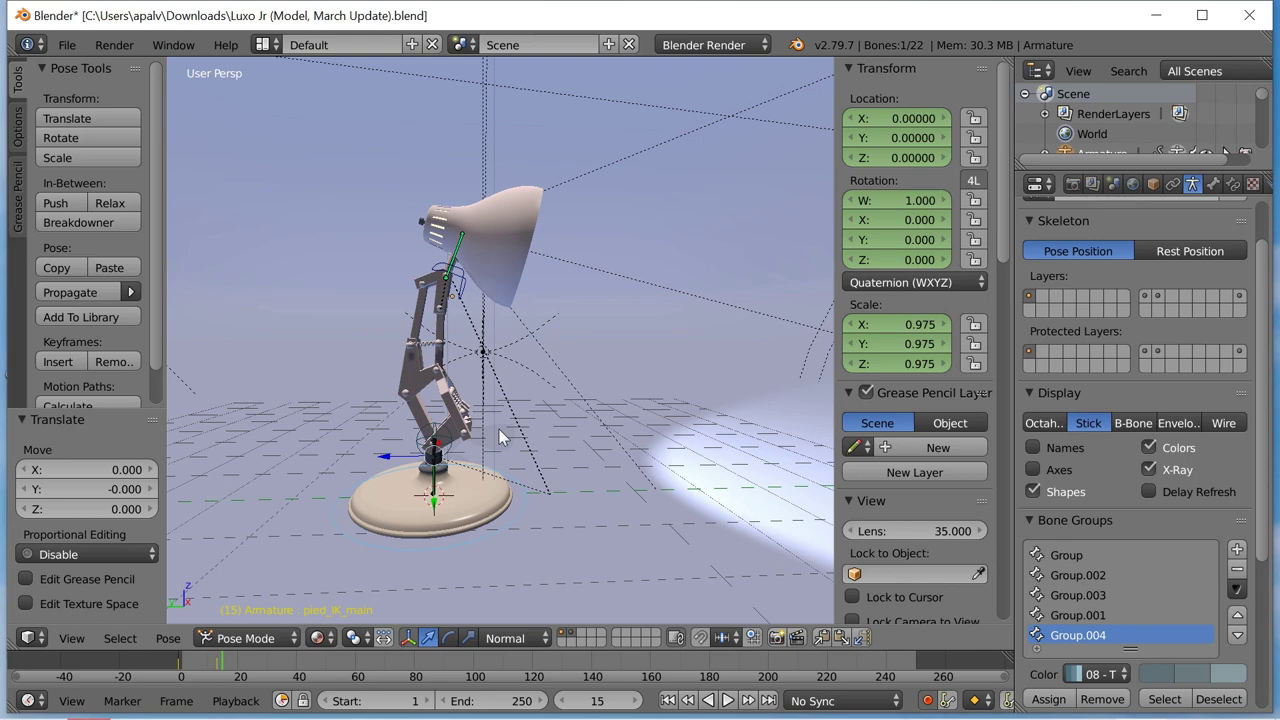
# Switch to the numpad 3 Right view, cancel a trial X rotation, and make it orthographic.
pyautogui.press('KP_3')
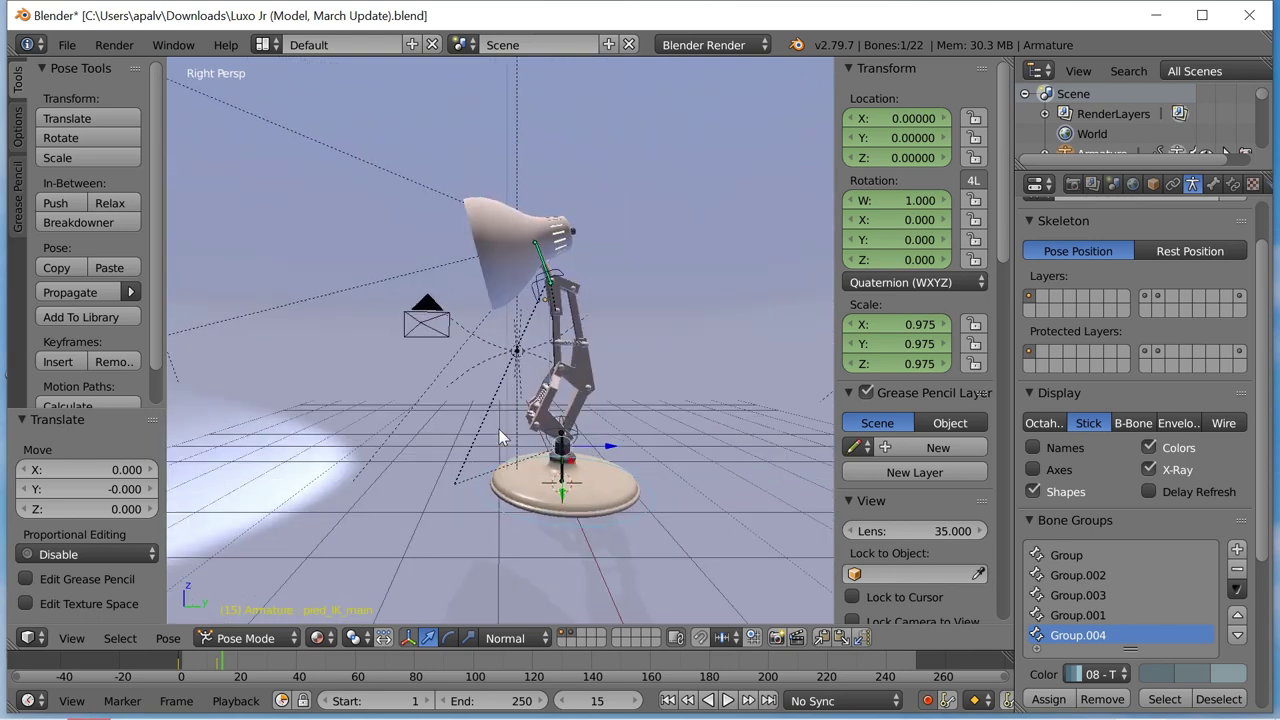
pyautogui.press('r')
pyautogui.press('x')
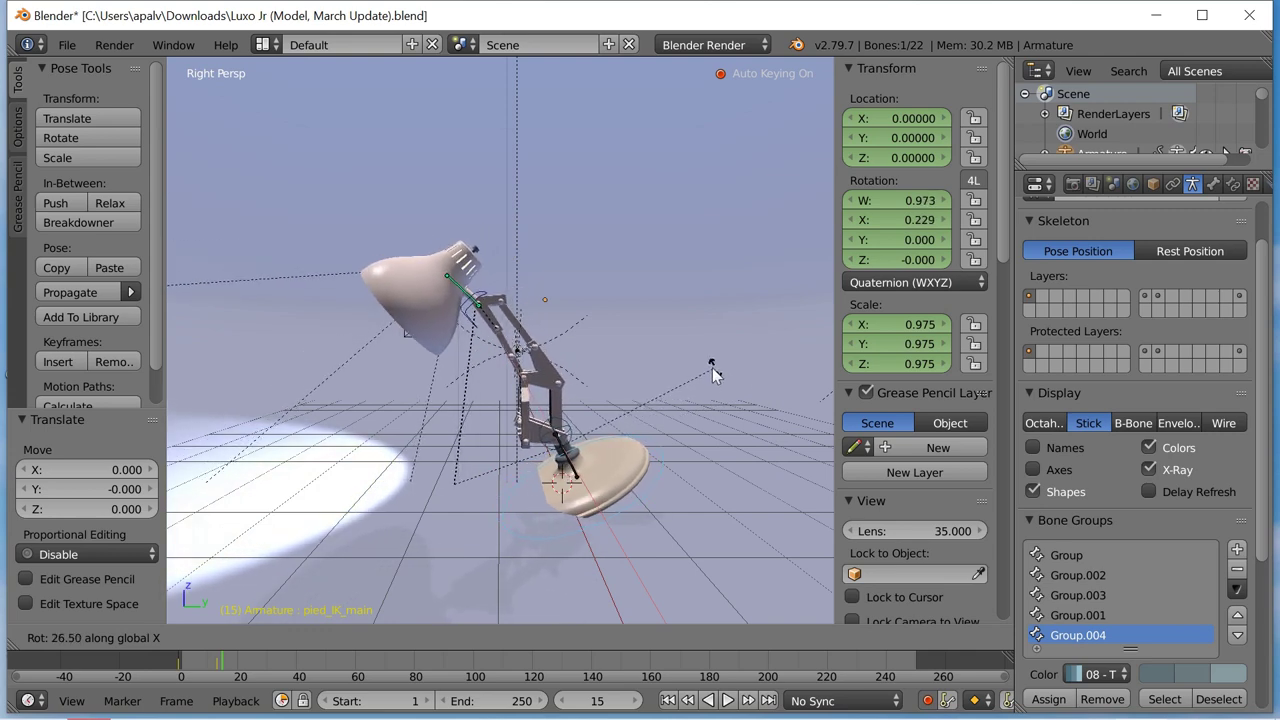
pyautogui.press('Escape')
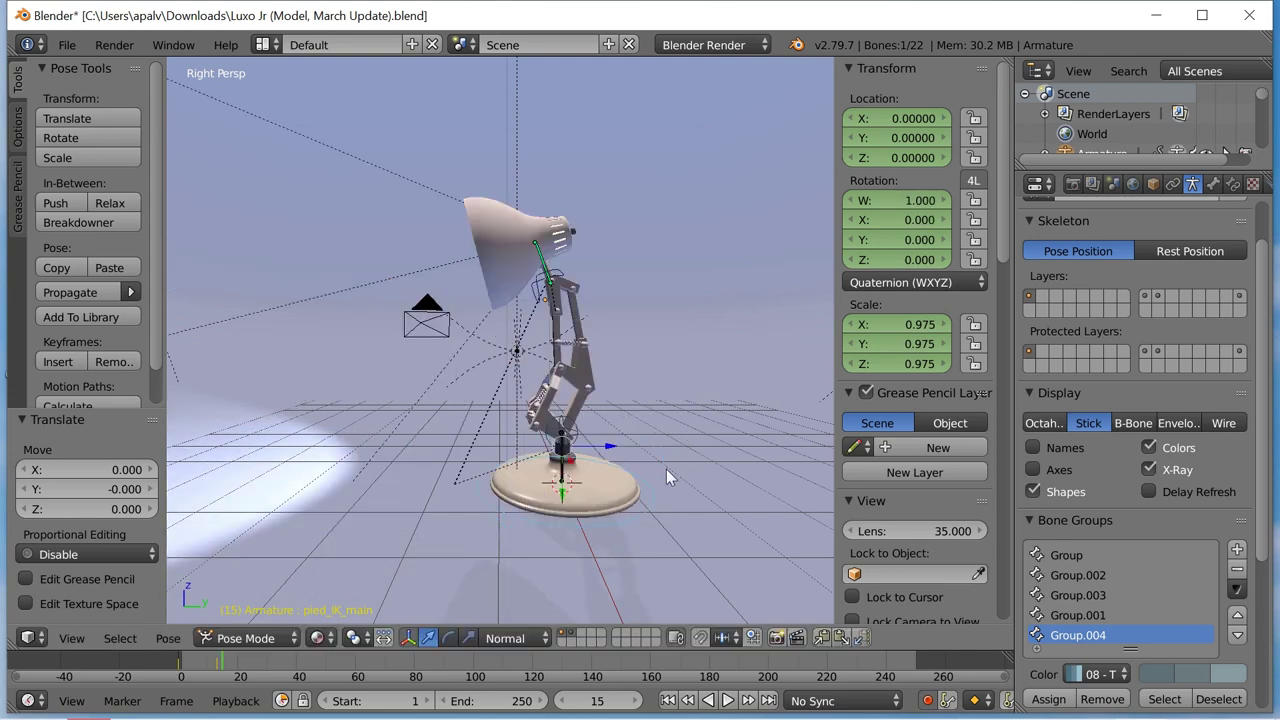
pyautogui.press('KP_5')
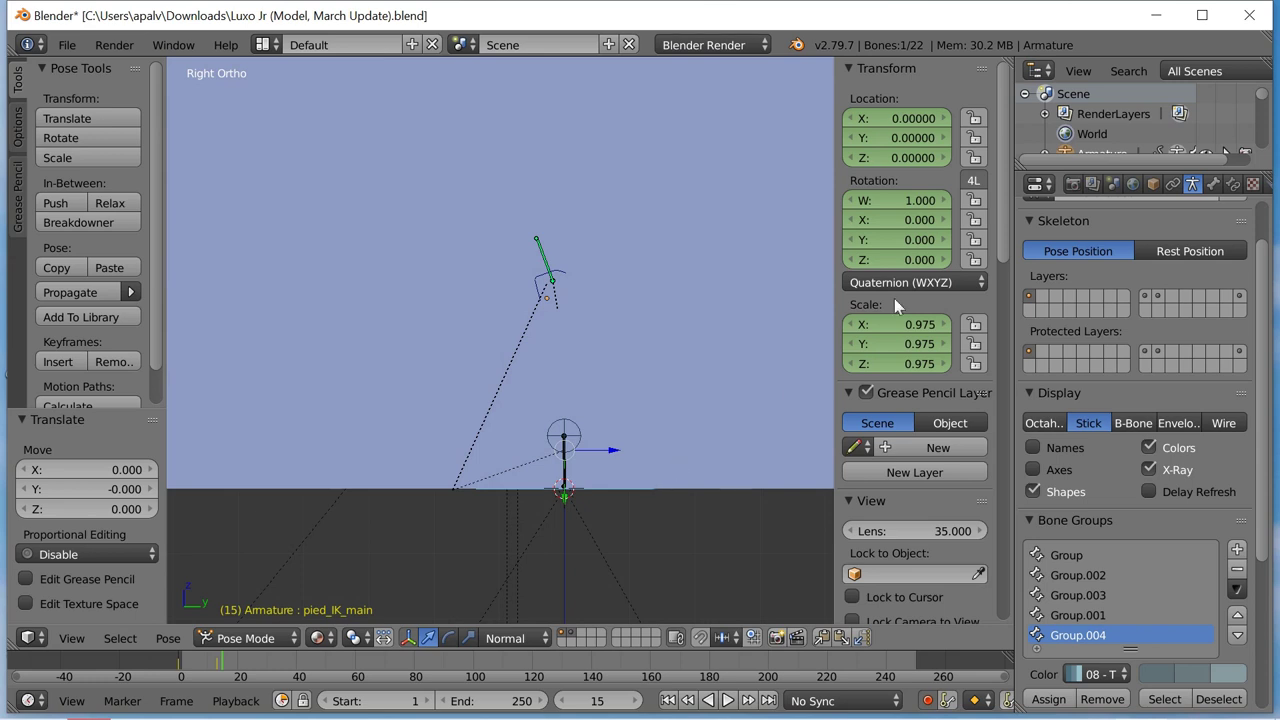
# Hide Plane.004 from the Outliner so the whole lamp shows in the side view.
pyautogui.scroll(-3, 1112, 103)
pyautogui.scroll(-3, 1130, 108)
pyautogui.scroll(-3, 1145, 112)
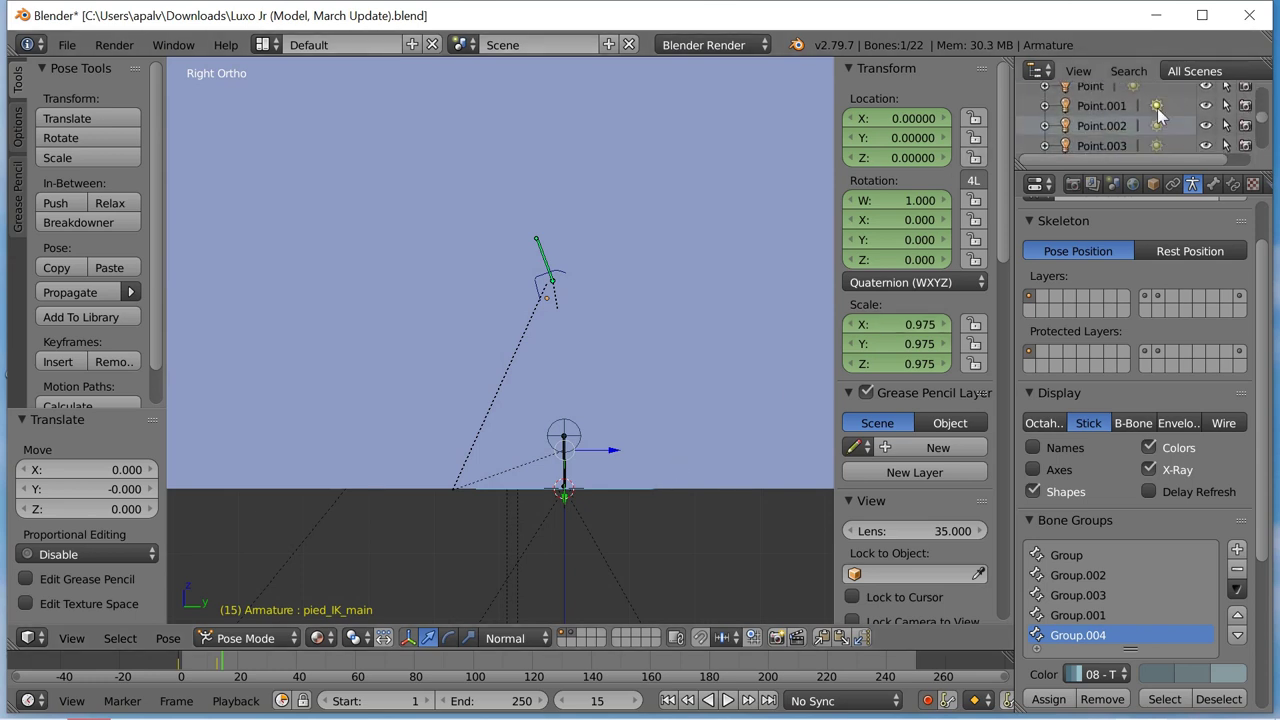
pyautogui.scroll(-3, 1157, 117)
pyautogui.scroll(3, 1170, 110)
pyautogui.click(1207, 88)
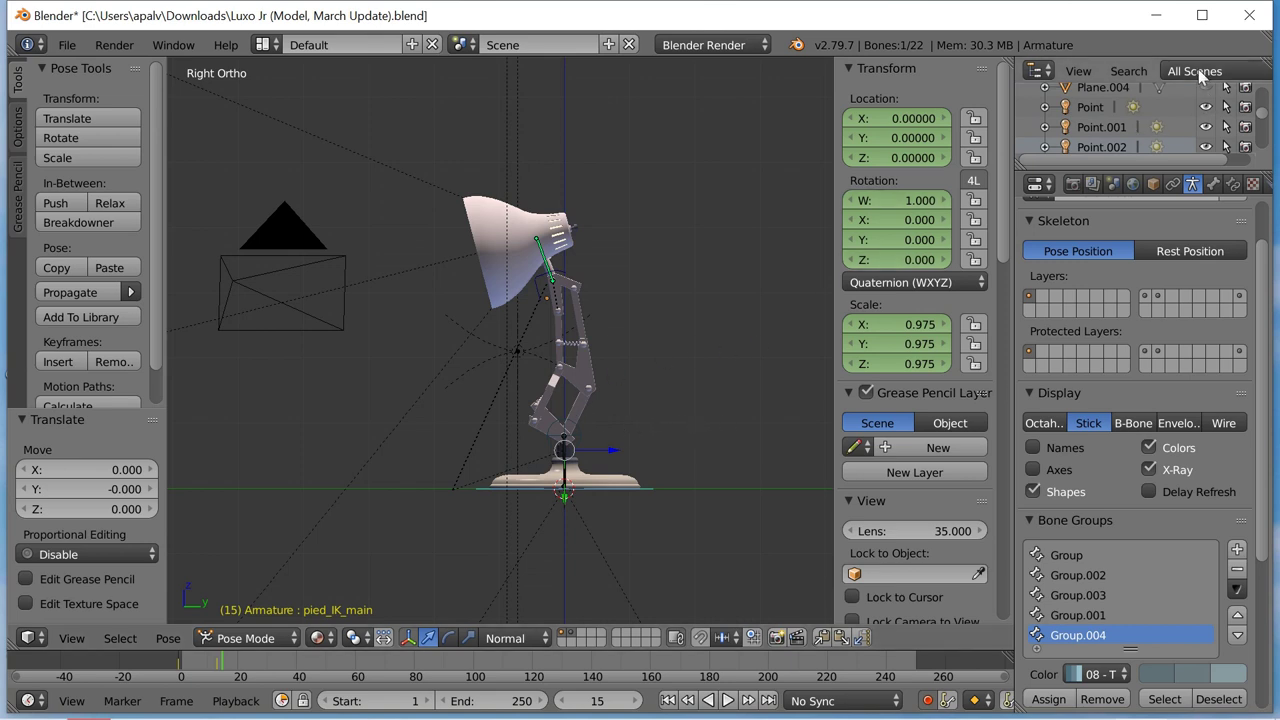
# At frame 15, tilt the lamp backward and lift it into the air.
pyautogui.press('Left')
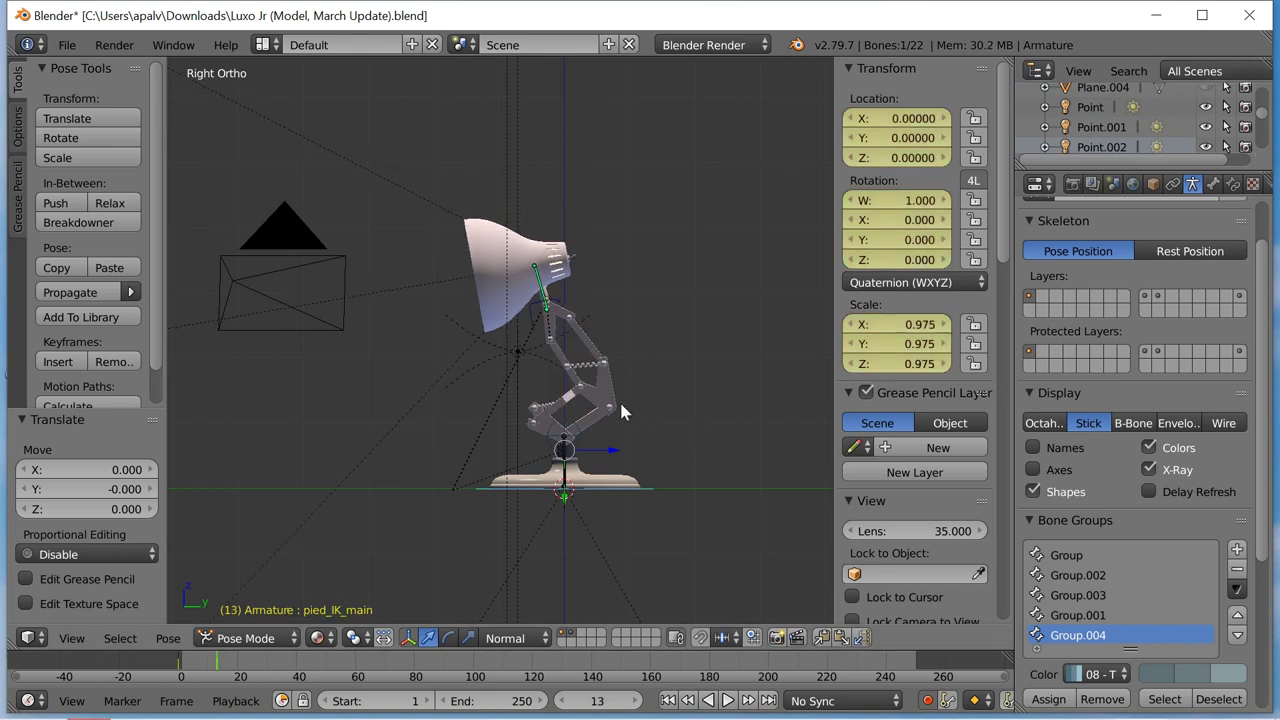
pyautogui.press('Right')
pyautogui.press('r')
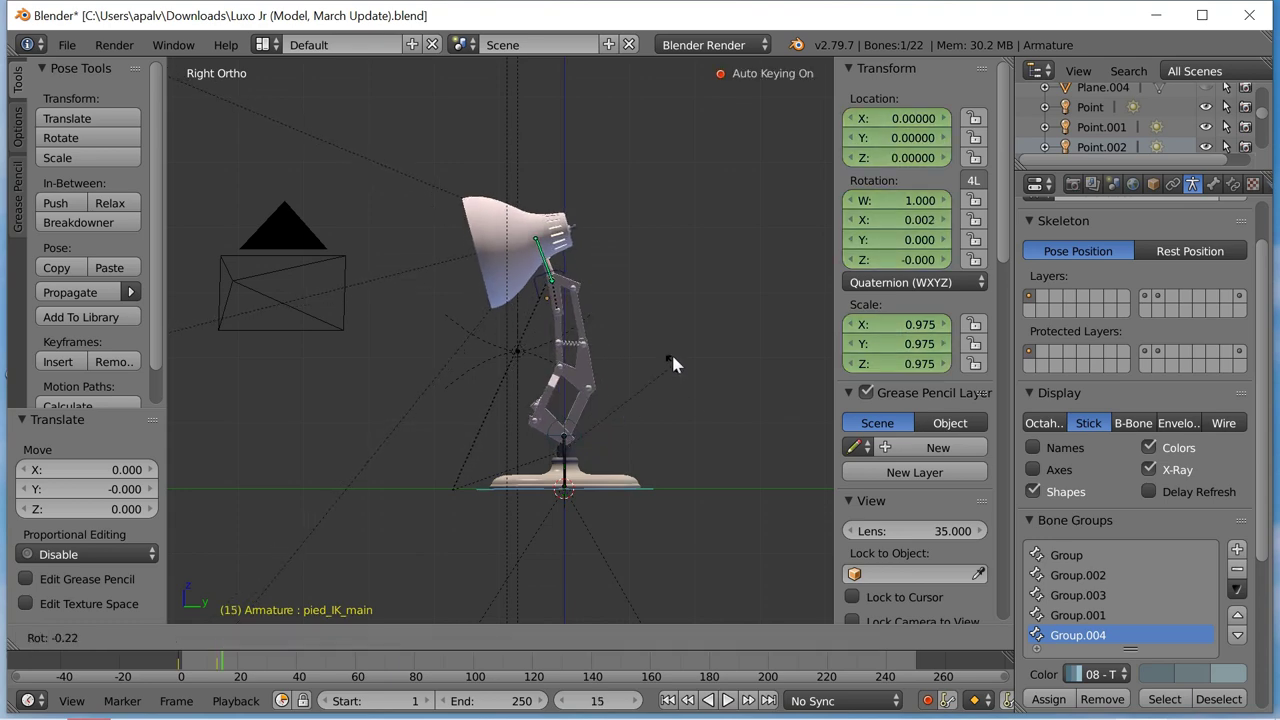
pyautogui.press('Escape')
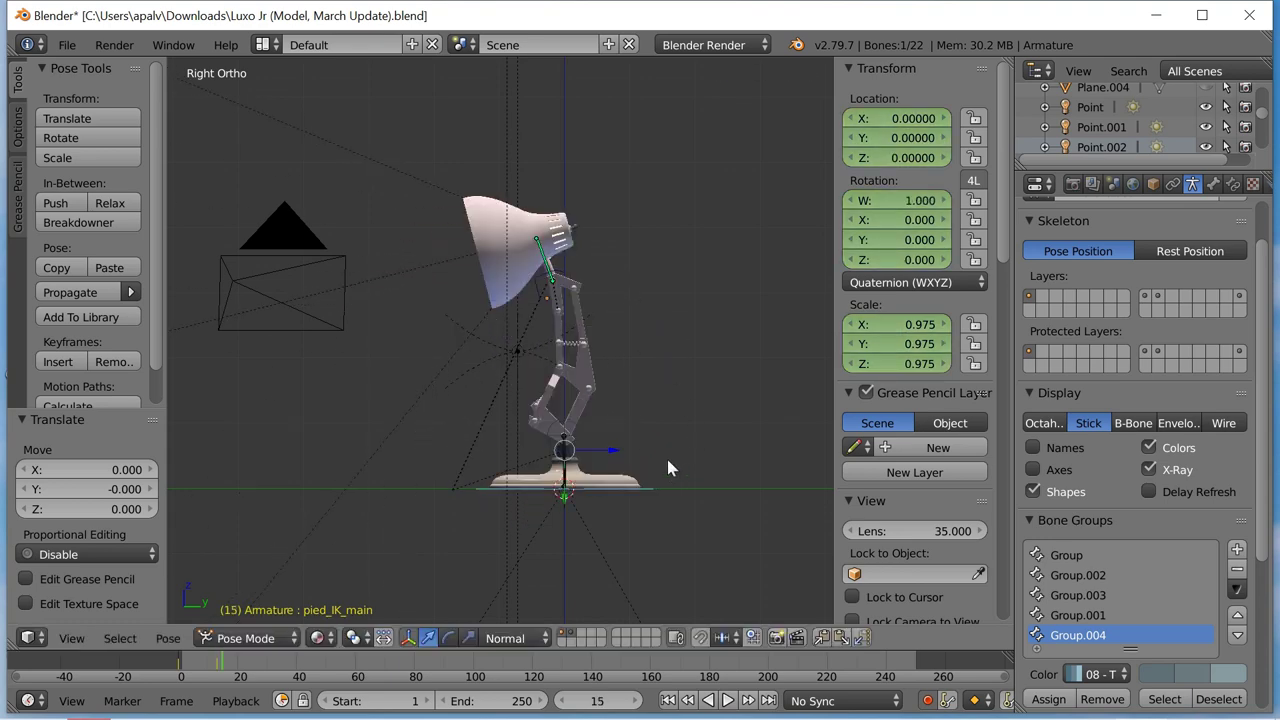
pyautogui.press('r')
pyautogui.click(654, 405)
pyautogui.press('g')
pyautogui.click(630, 375)
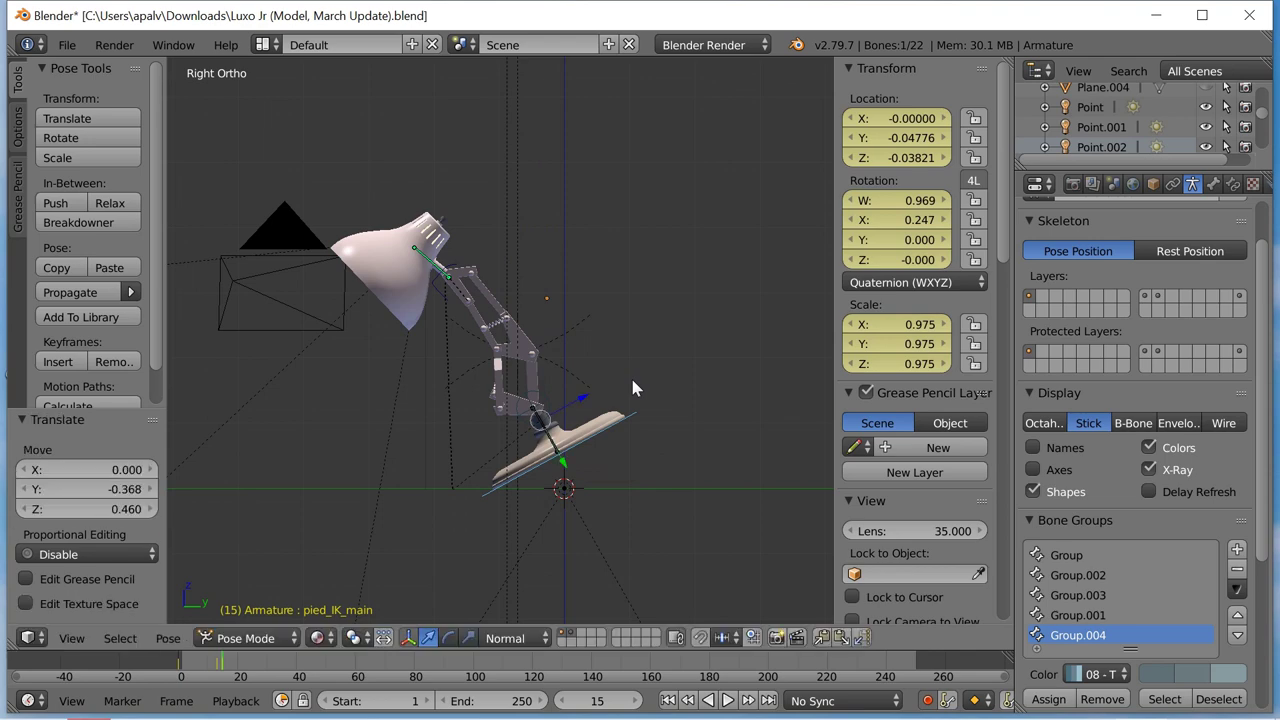
# Compare neighbouring frames, then move the plaque_sup_main bone and rotate it 12°.
pyautogui.press('Left')
pyautogui.press('Right')
pyautogui.press('Left')
pyautogui.press('Left')
pyautogui.press('Left')
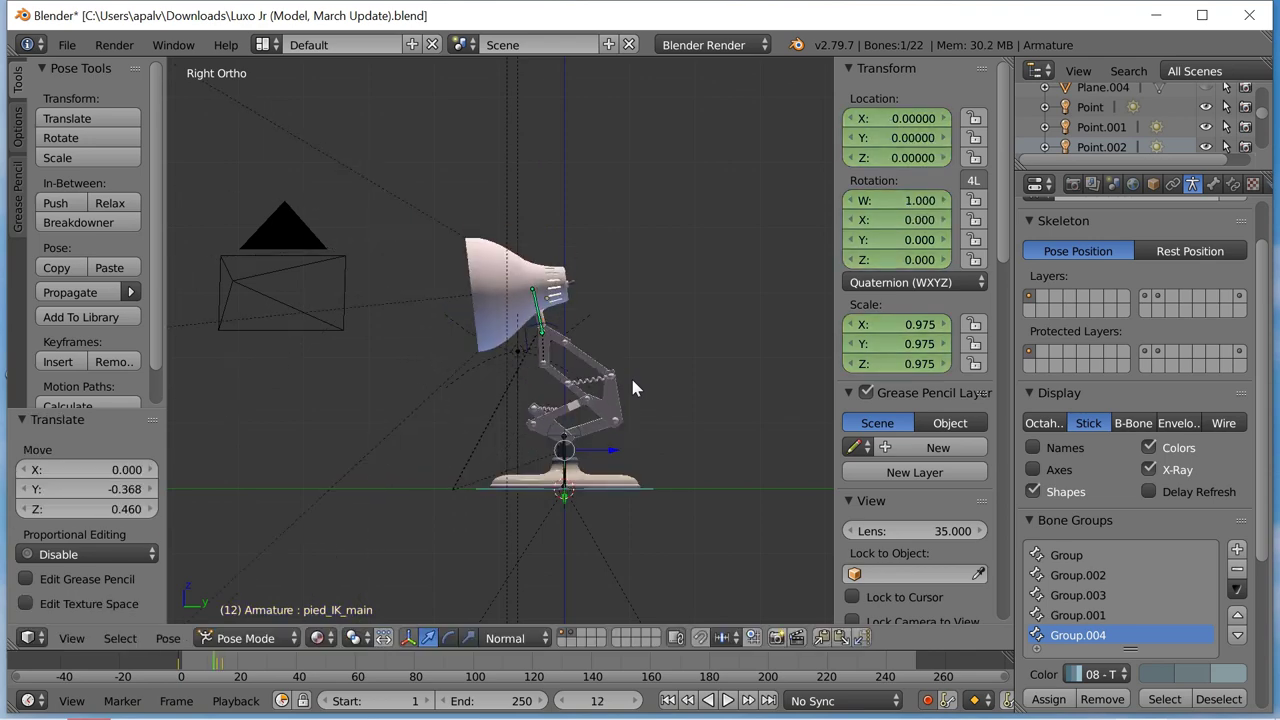
pyautogui.press('Right')
pyautogui.press('Right')
pyautogui.press('Right')
pyautogui.press('Left')
pyautogui.press('Left')
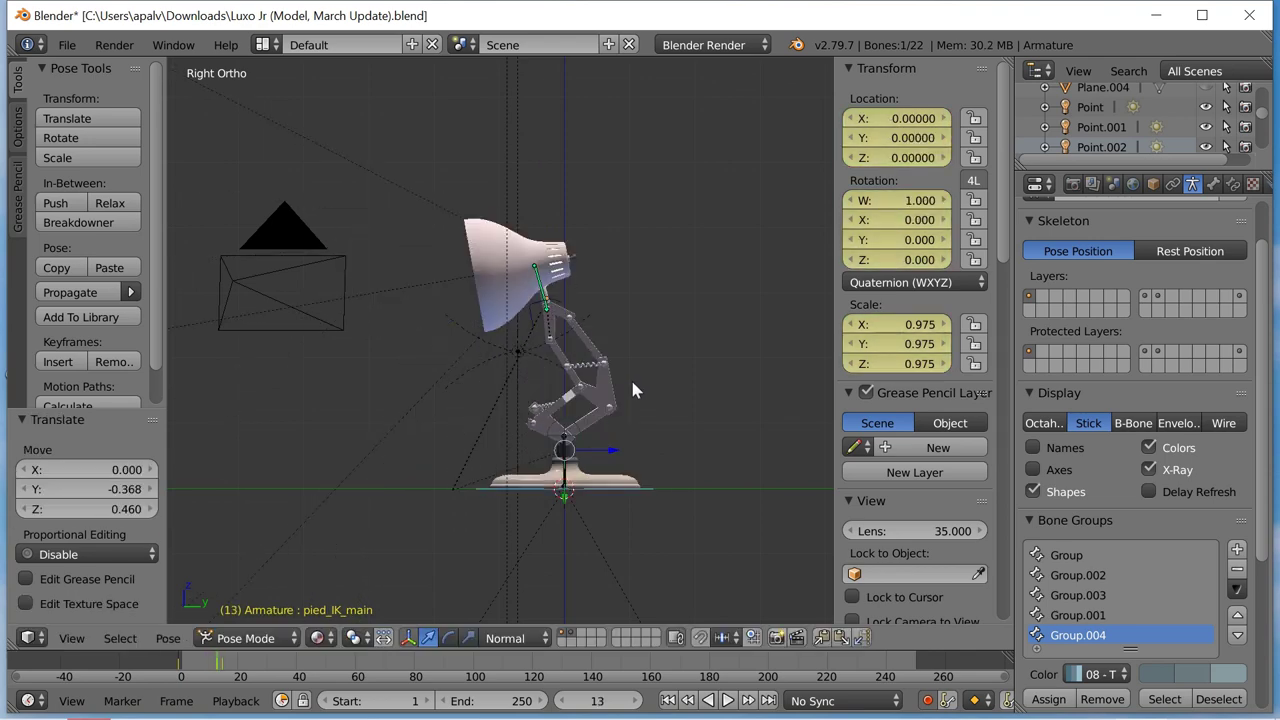
pyautogui.press('Right')
pyautogui.press('Right')
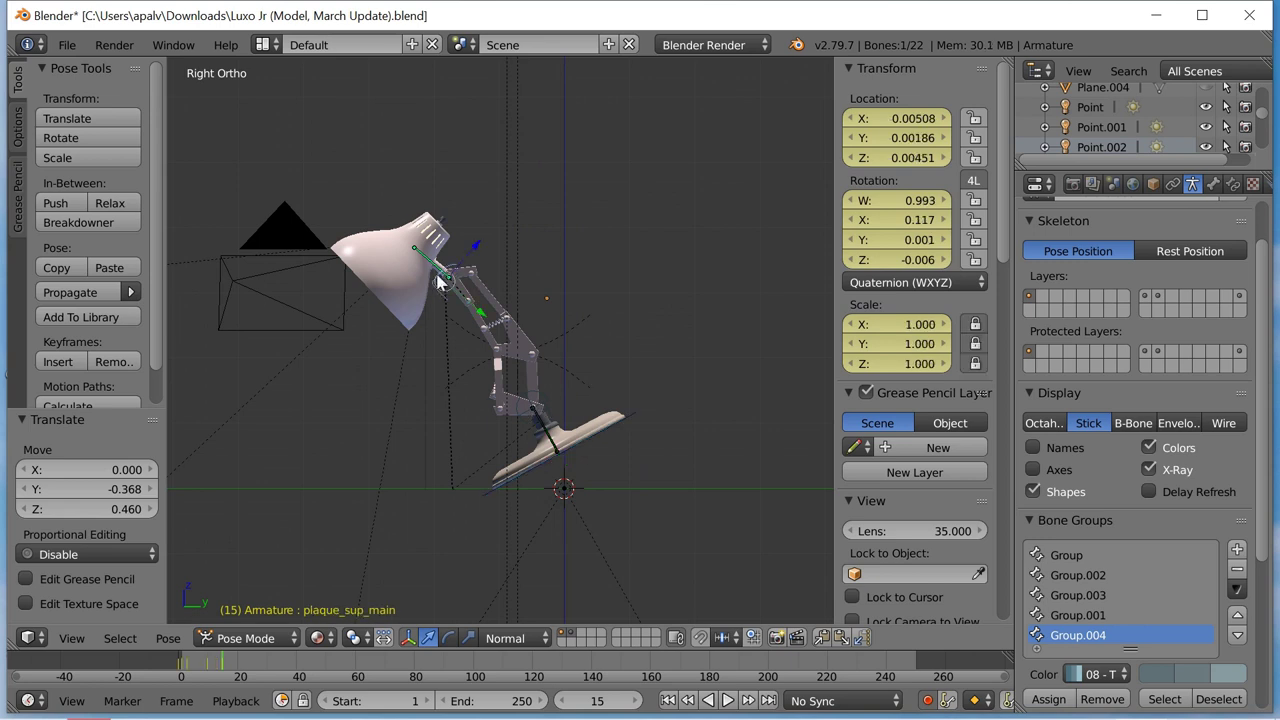
pyautogui.press('g')
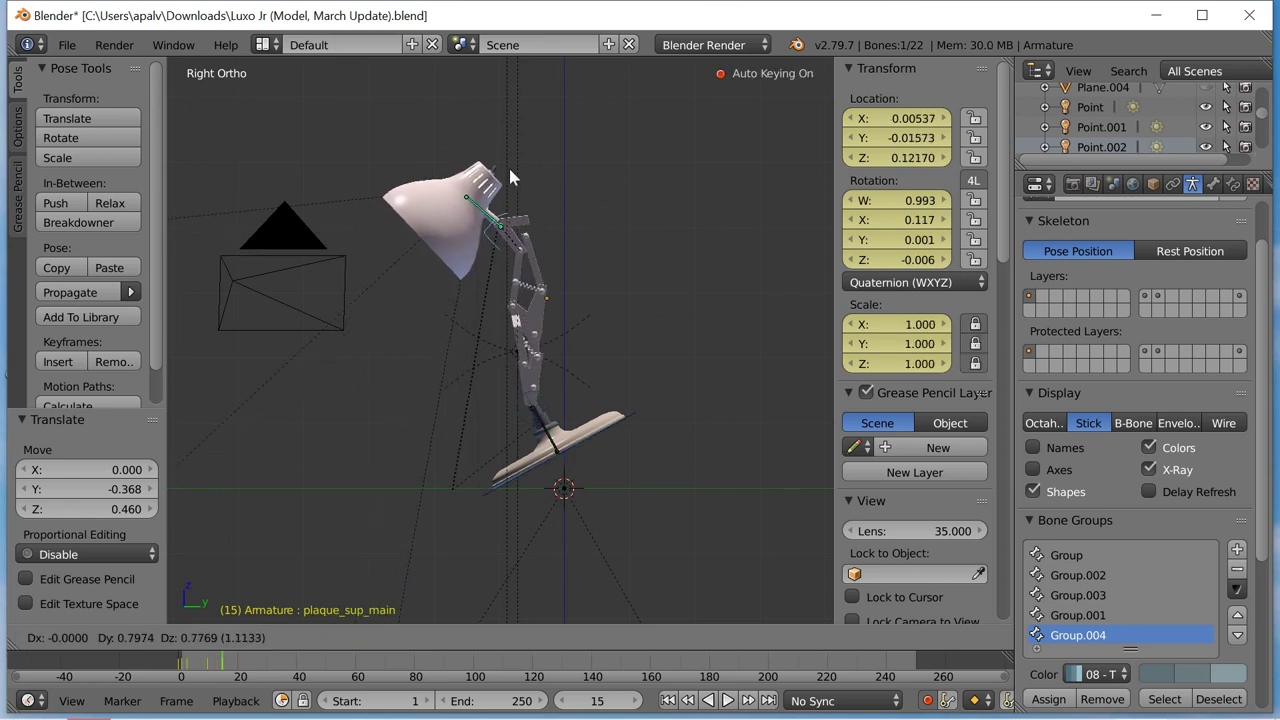
pyautogui.click(510, 228)
pyautogui.press('r')
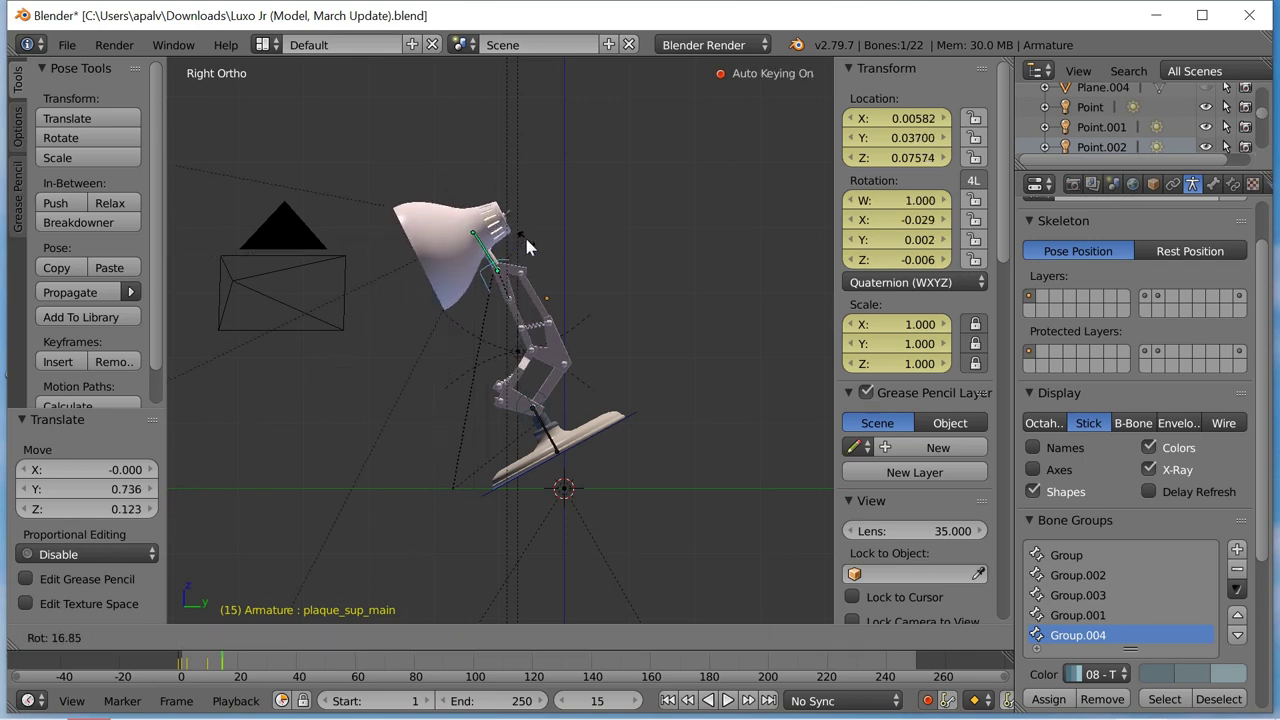
pyautogui.click(526, 240)
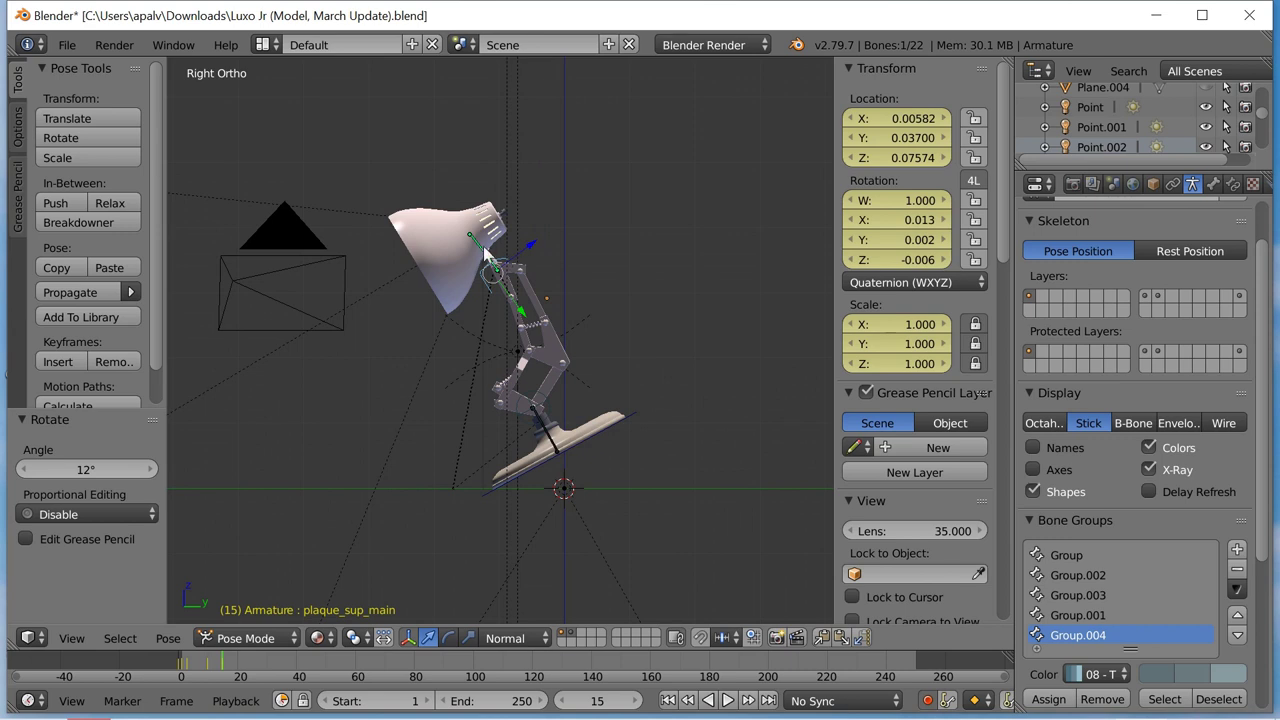
# Nudge the Head bone, undo it with Ctrl+Z, and scrub frames 8 to 13 to review.
pyautogui.rightClick(485, 252)
pyautogui.press('r')
pyautogui.press('Escape')
pyautogui.press('Left')
pyautogui.press('Left')
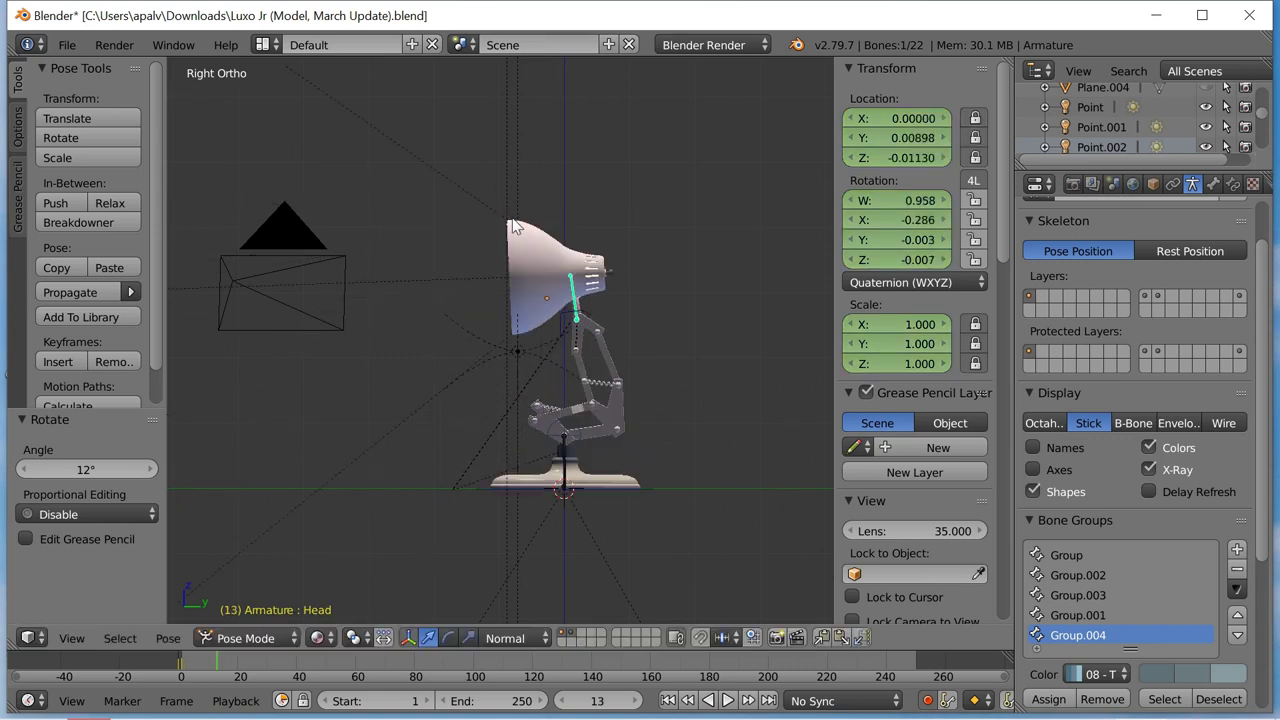
pyautogui.press('g')
pyautogui.click(605, 305)
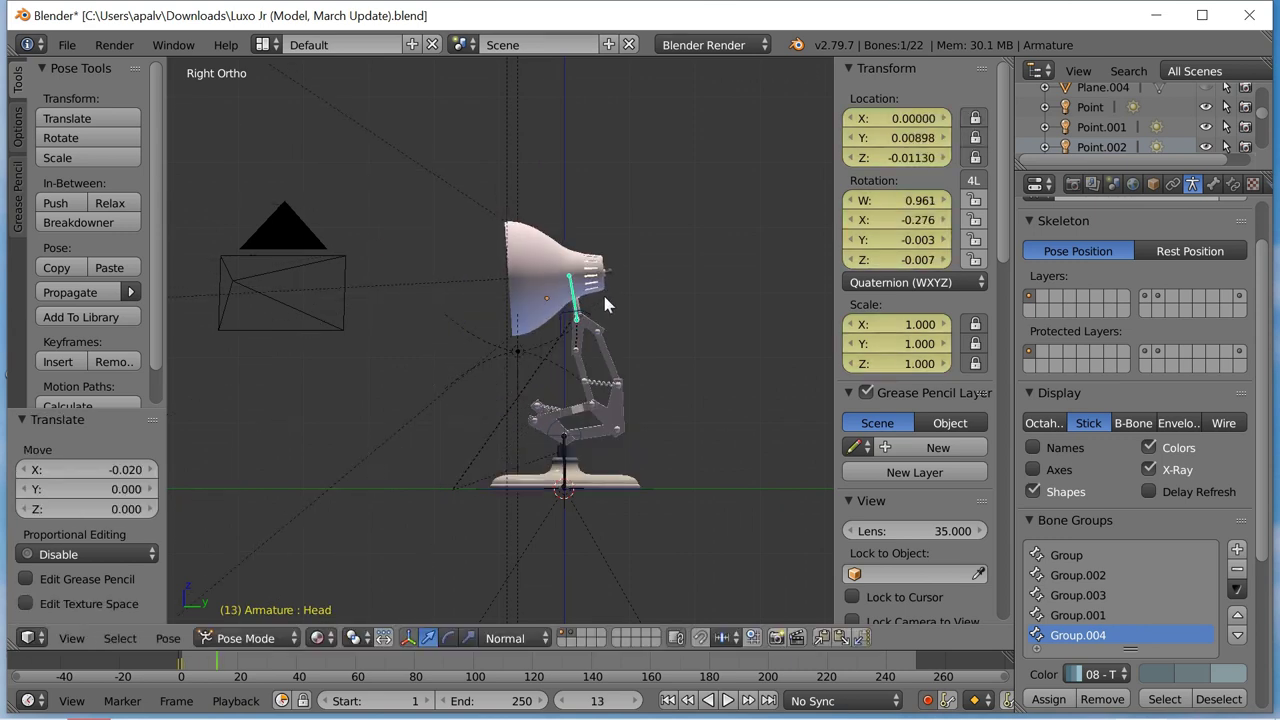
pyautogui.hotkey('ctrl', 'z')
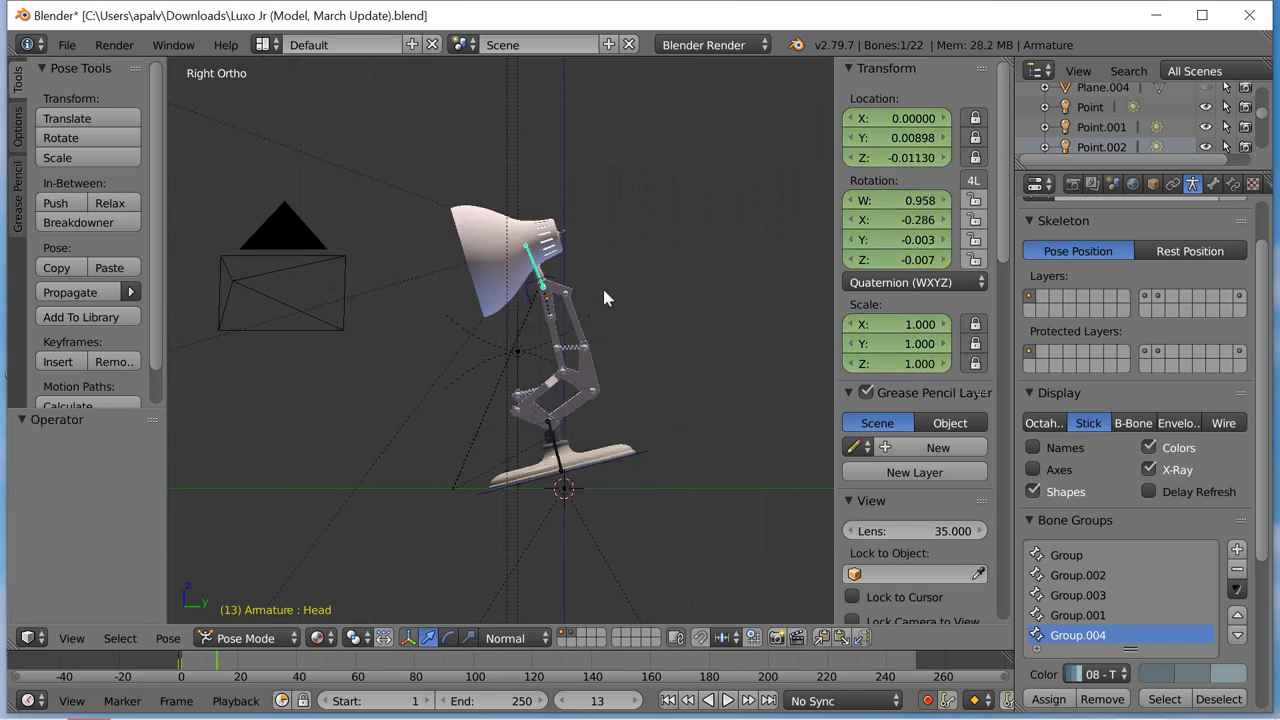
pyautogui.press('Left')
pyautogui.press('Left')
pyautogui.press('Left')
pyautogui.press('Left')
pyautogui.press('Left')
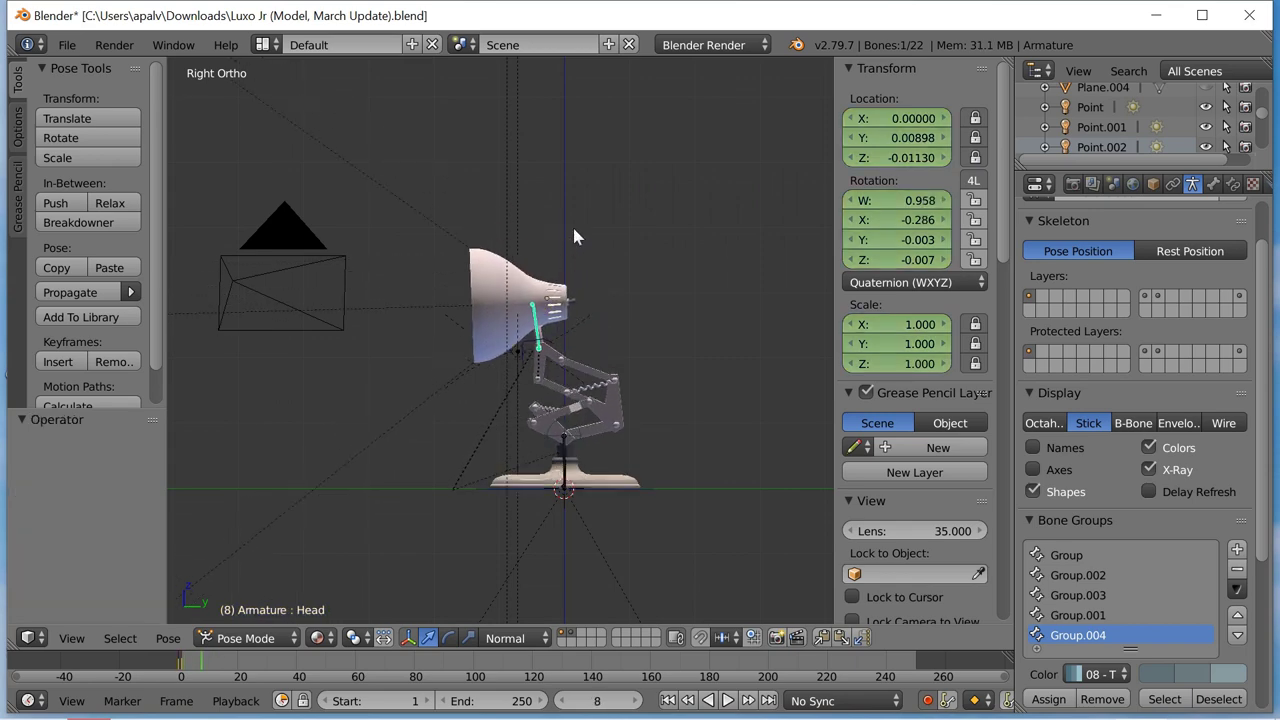
pyautogui.press('Right')
pyautogui.press('Right')
pyautogui.press('Right')
pyautogui.press('Right')
pyautogui.press('Right')
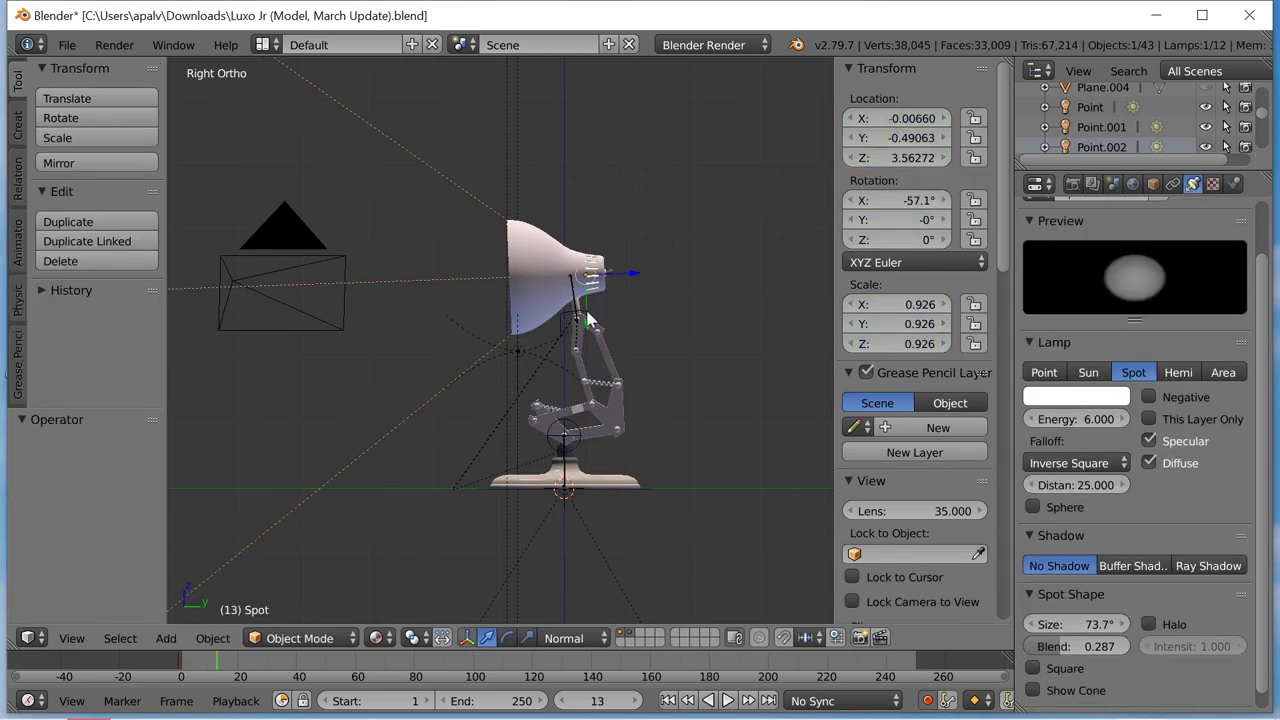
# Redo the undone pose edits and reposition the plaque_sup_main bone at frame 13.
pyautogui.press('Left')
pyautogui.press('Left')
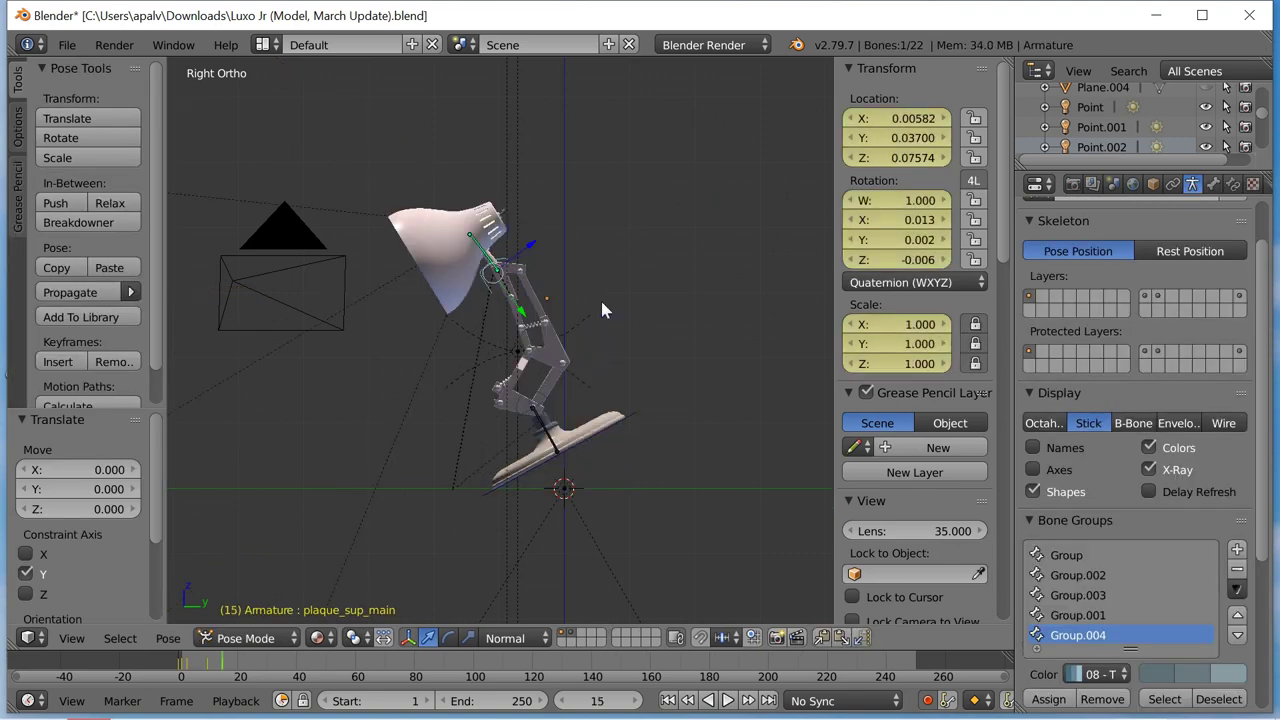
pyautogui.press('Right')
pyautogui.press('Right')
pyautogui.press('g')
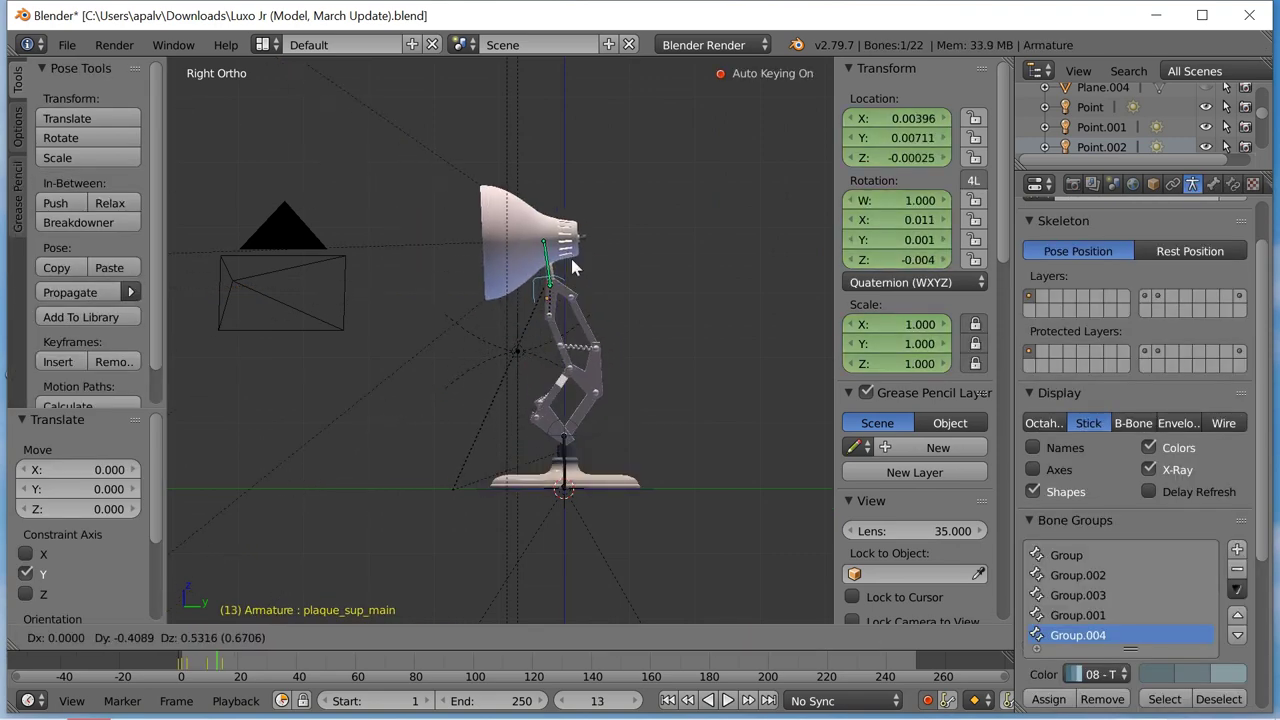
pyautogui.click(578, 262)
pyautogui.press('Left')
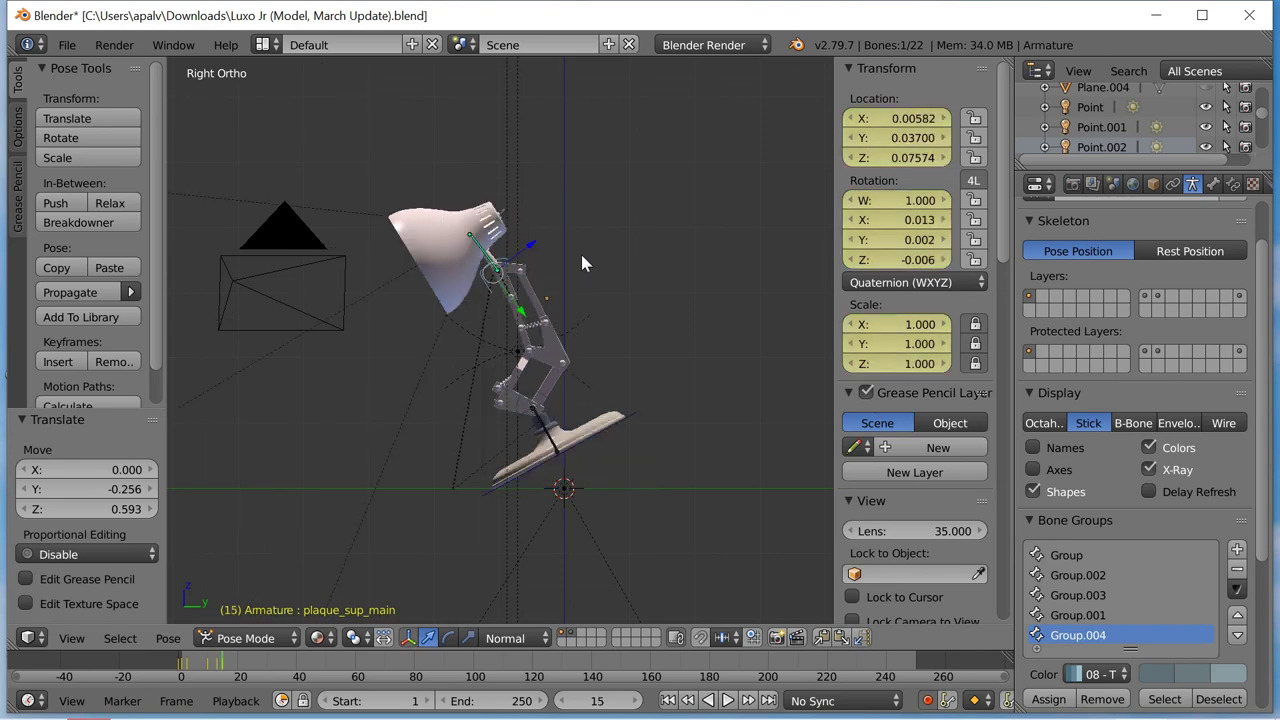
pyautogui.press('Left')
pyautogui.press('Right')
pyautogui.press('Right')
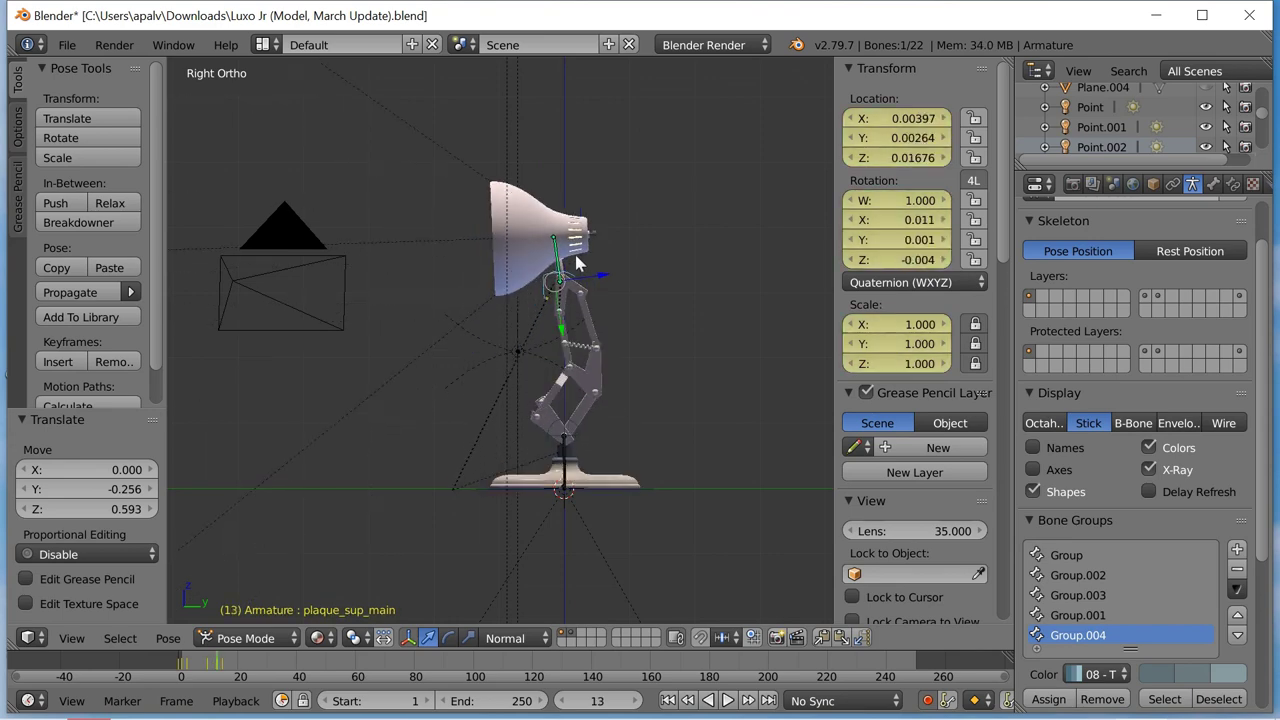
# Move plaque_sup_main again and tilt it by -11.2°, then step toward frame 15.
pyautogui.press('g')
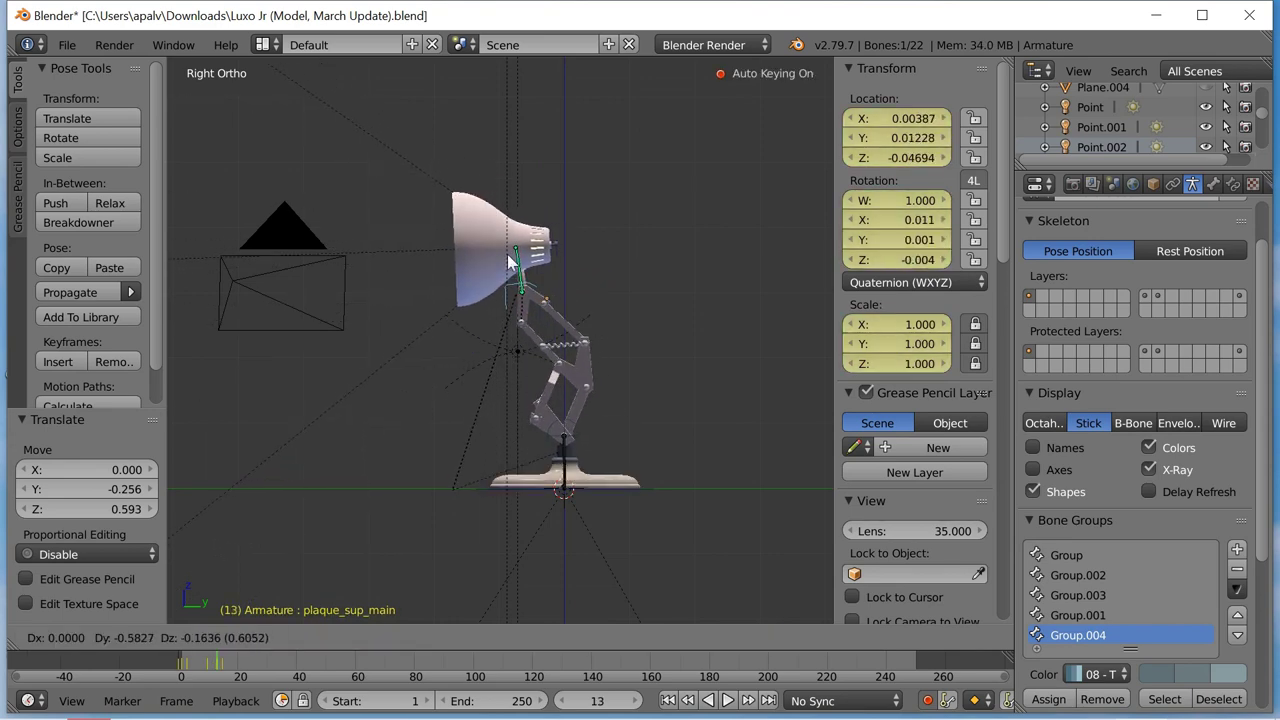
pyautogui.press('r')
pyautogui.click(580, 255)
pyautogui.press('Left')
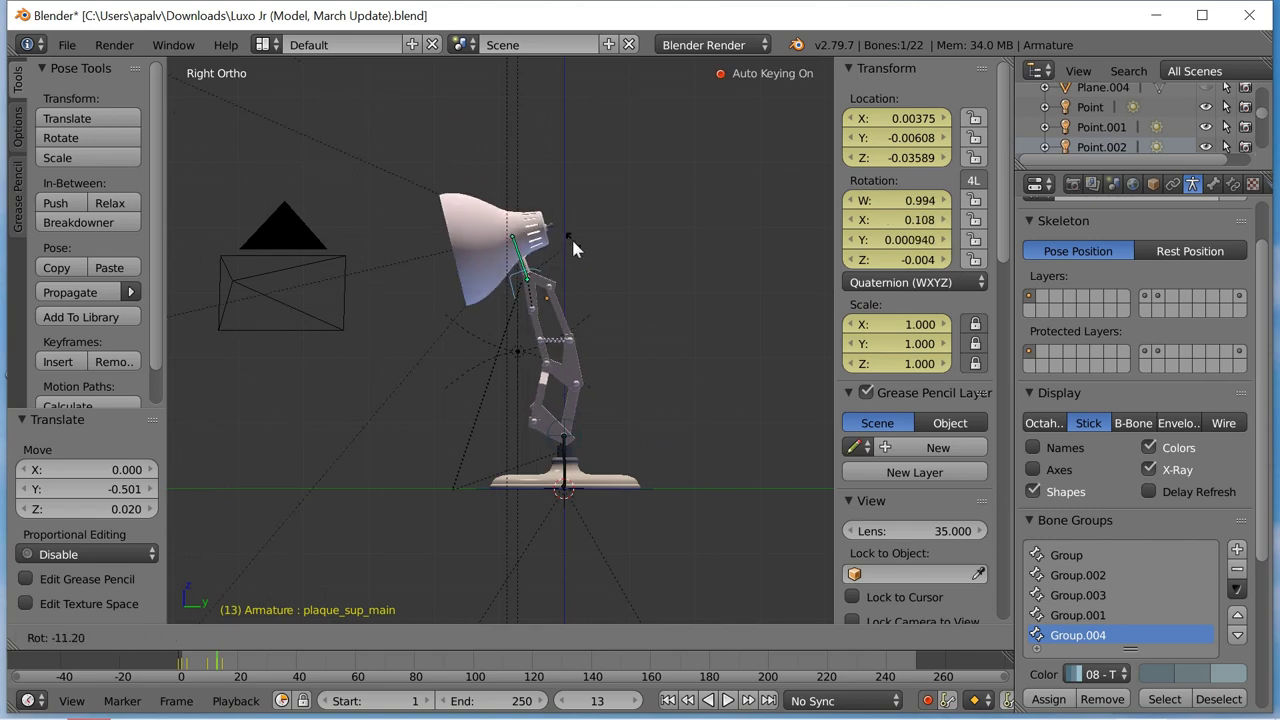
pyautogui.press('Left')
pyautogui.press('Right')
pyautogui.press('Right')
pyautogui.press('Right')
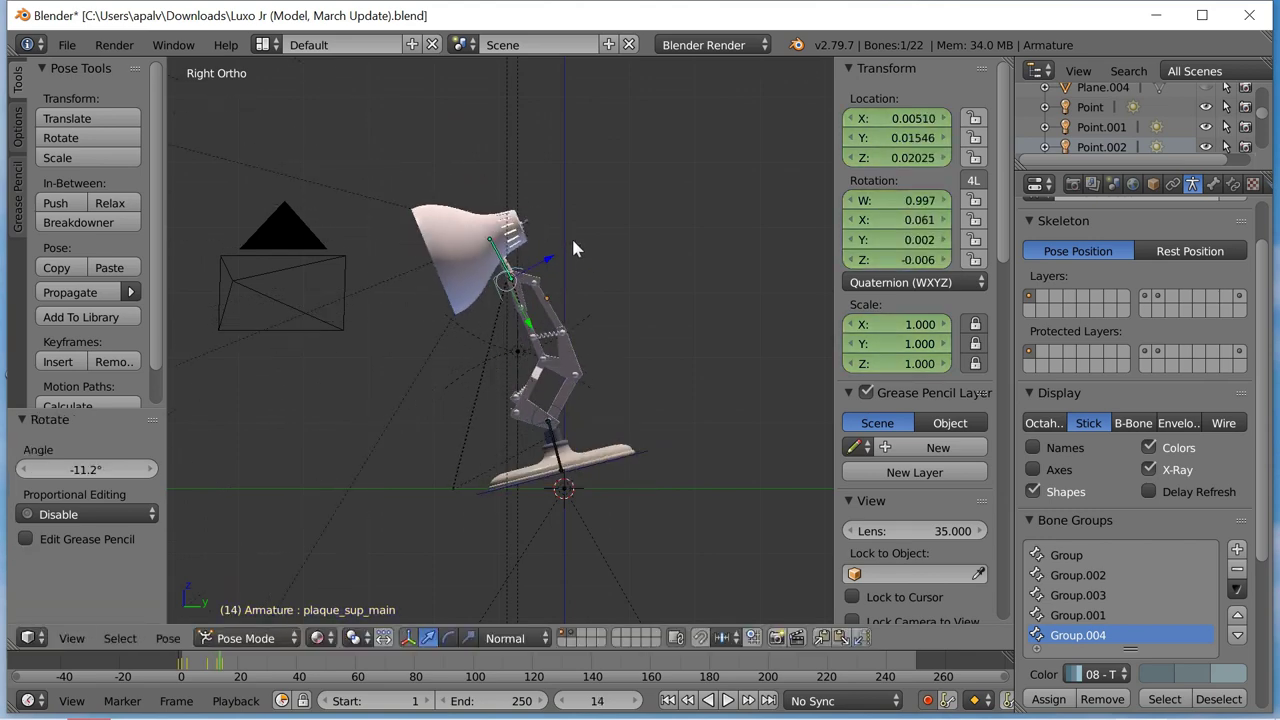
pyautogui.press('Right')
# Shift plaque_sup_main at frame 15 (Y -0.296, Z 0.092) and step through frames to review the motion.
pyautogui.press('g')
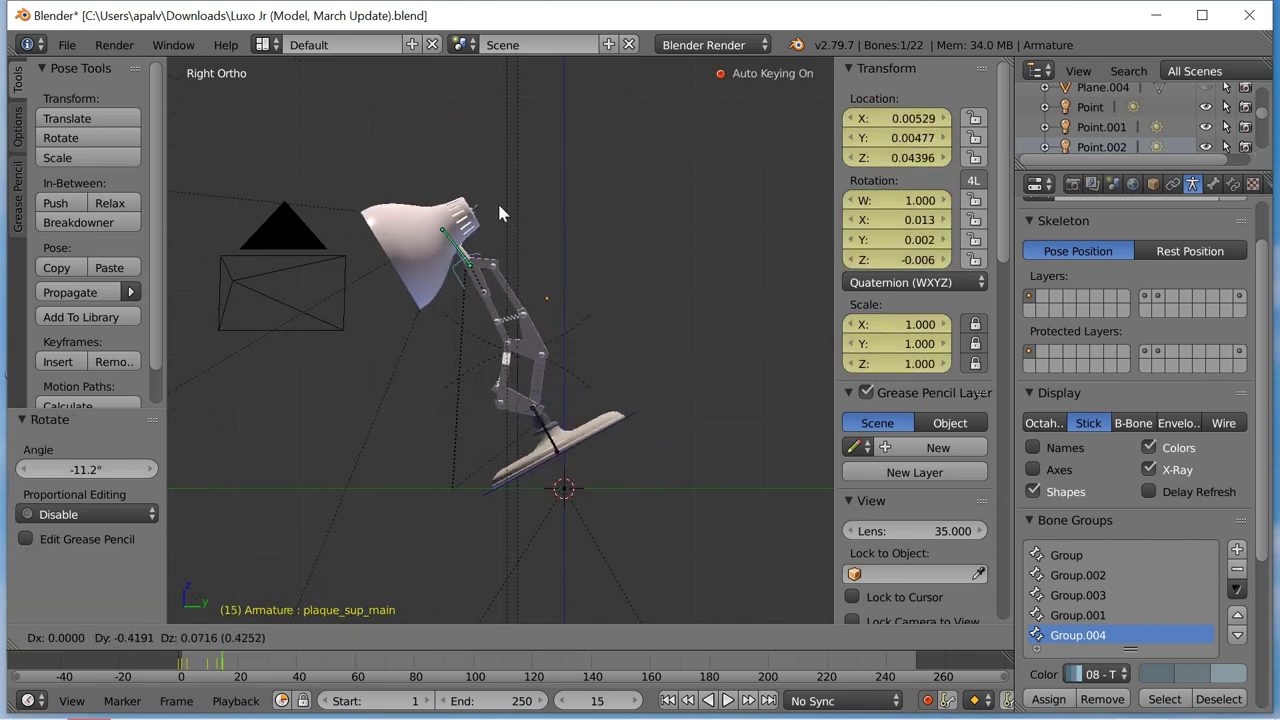
pyautogui.click(507, 204)
pyautogui.press('Left')
pyautogui.press('Left')
pyautogui.press('Left')
pyautogui.press('Left')
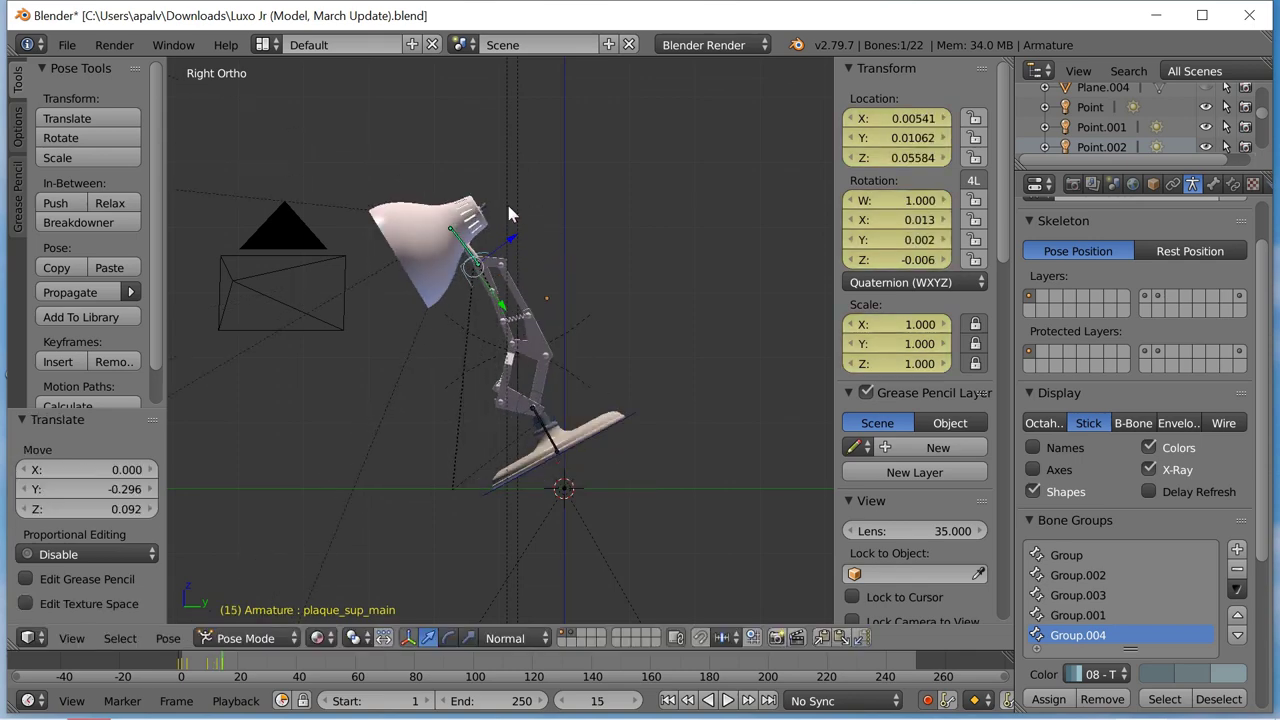
pyautogui.press('Right')
pyautogui.press('Right')
pyautogui.press('Right')
pyautogui.press('Right')
pyautogui.rightClick(631, 407)
pyautogui.press('Left')
pyautogui.press('Left')
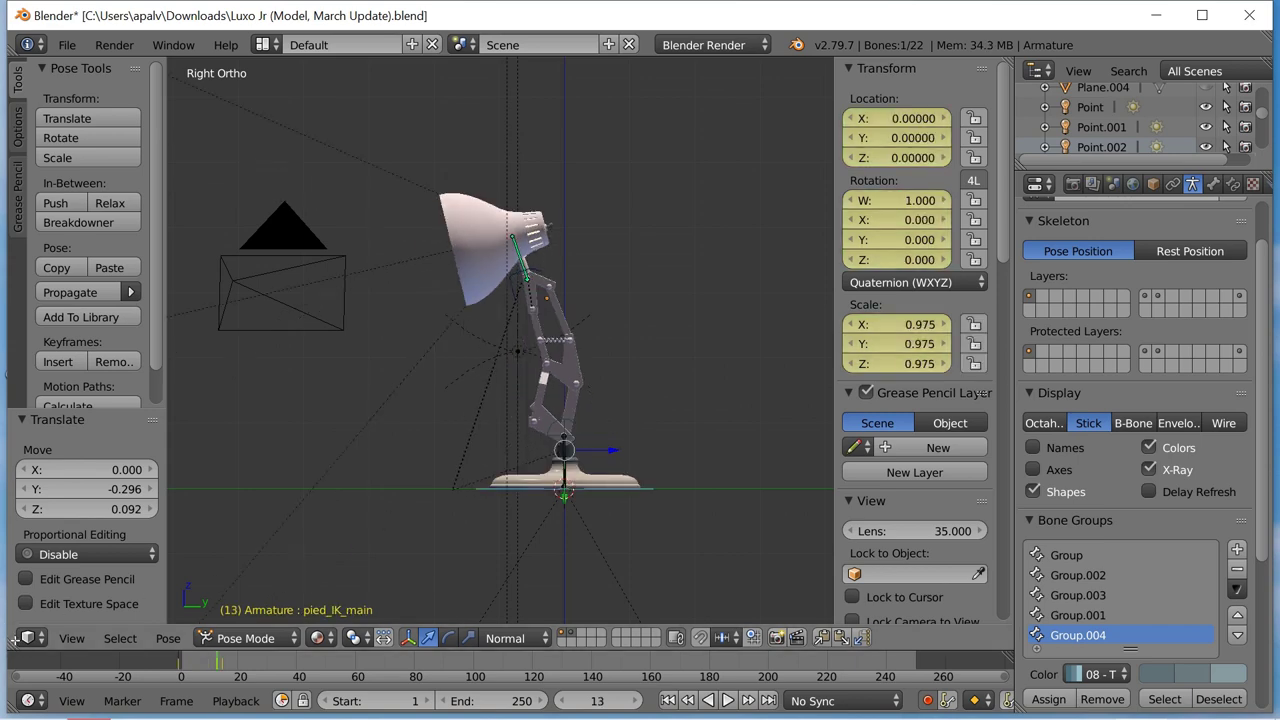
# Split the 3D view and turn the left area into a Dope Sheet.
pyautogui.moveTo(12, 632); pyautogui.dragTo(425, 500)
pyautogui.click(36, 638)
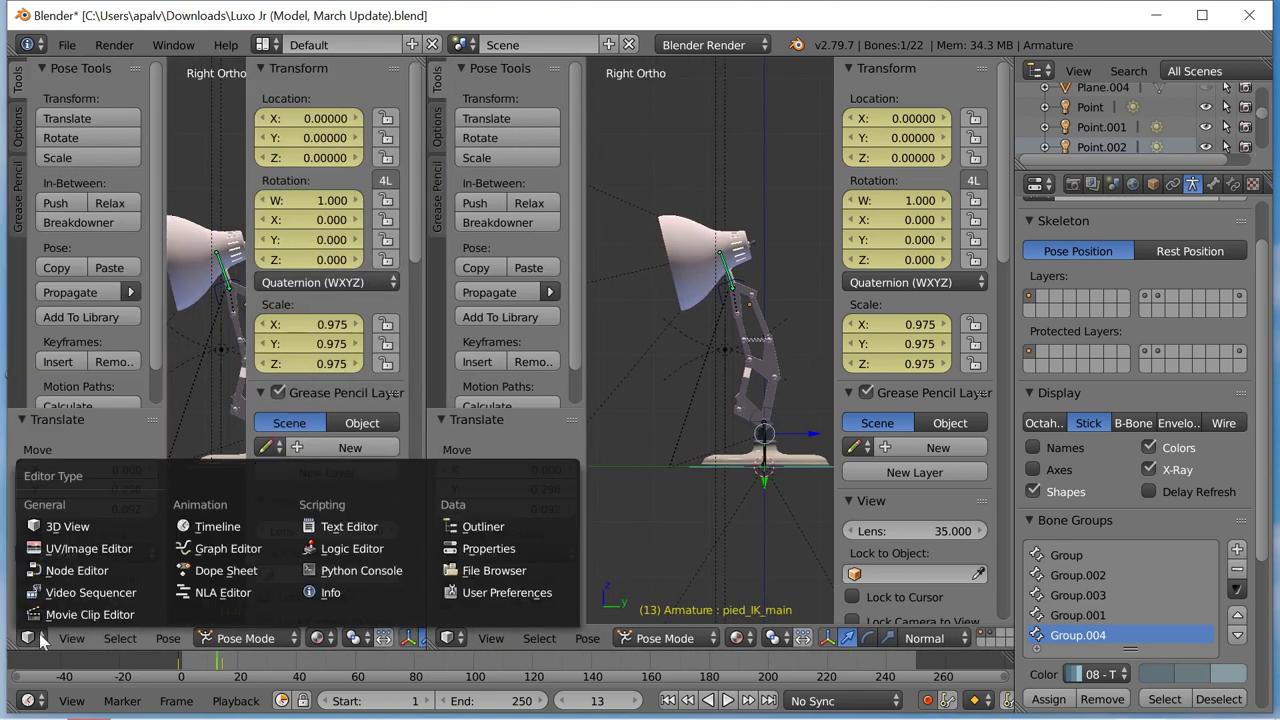
pyautogui.click(237, 570)
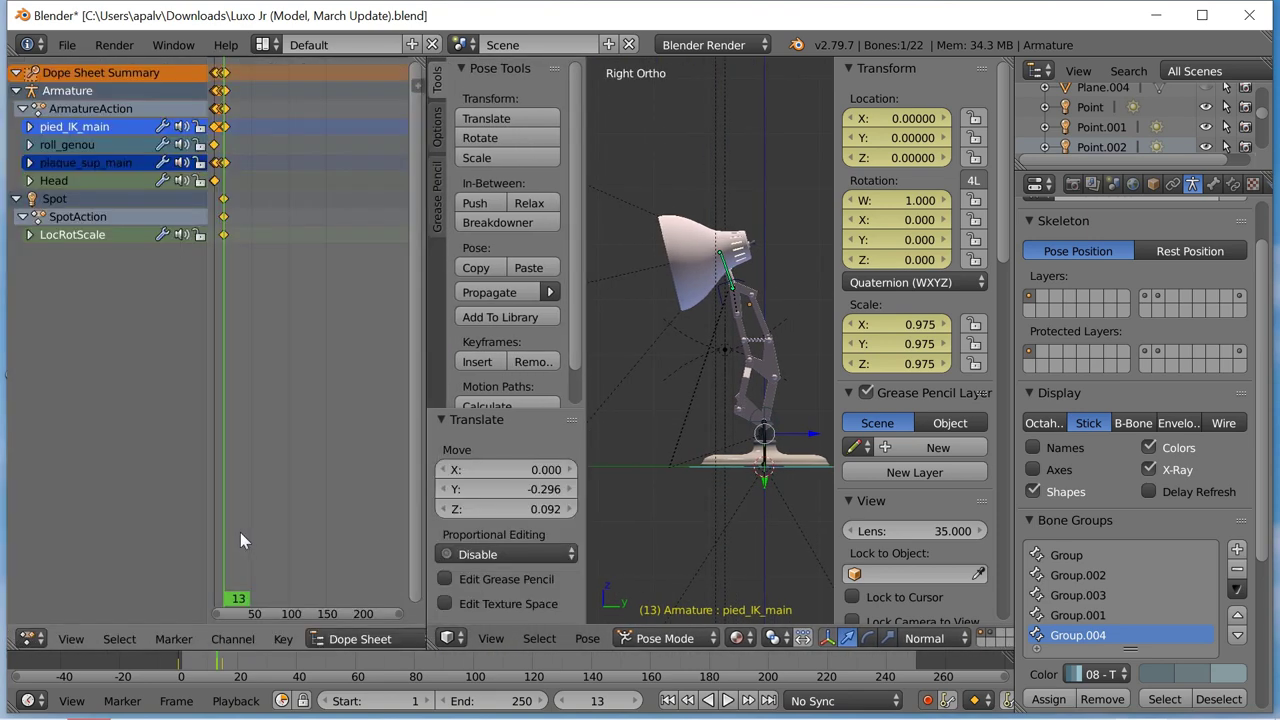
# Zoom the Dope Sheet to fit all keyframes and select the keys at frame 15.
pyautogui.scroll(3, 270, 232)
pyautogui.scroll(3, 290, 228)
pyautogui.scroll(3, 330, 220)
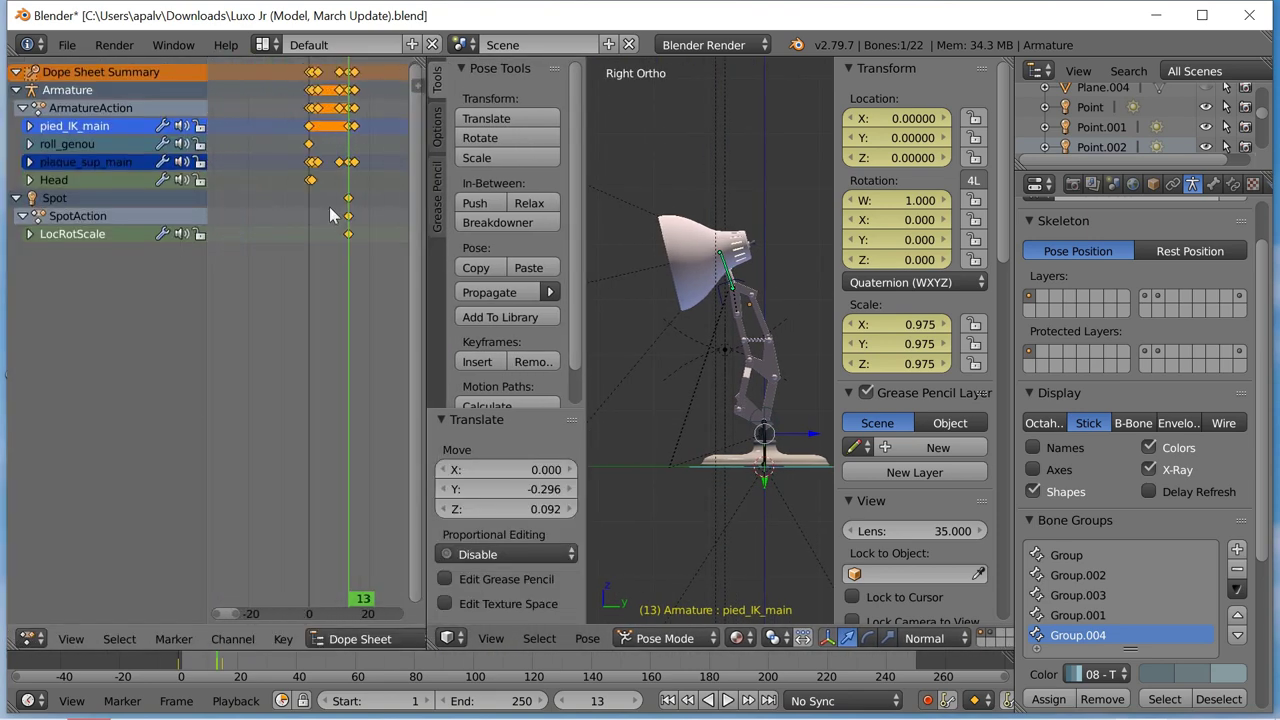
pyautogui.scroll(3, 365, 212)
pyautogui.press('Home')
pyautogui.press('Right')
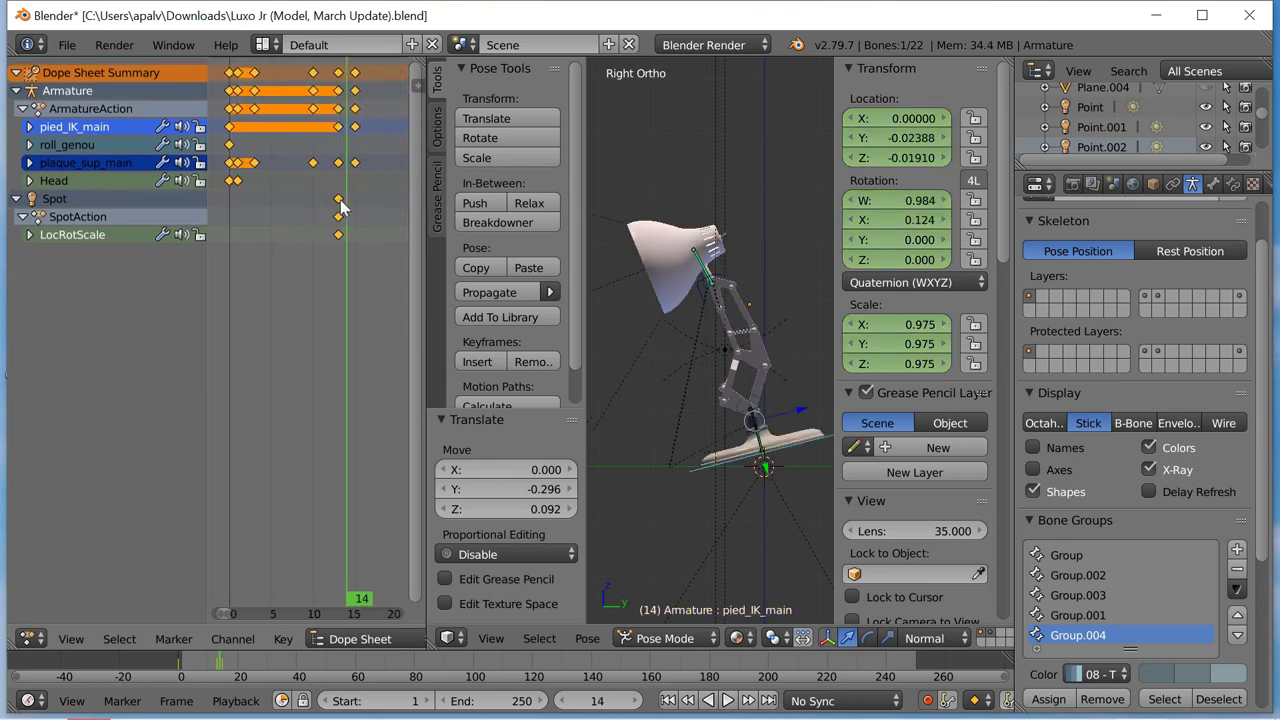
pyautogui.press('Right')
pyautogui.press('Left')
pyautogui.press('Left')
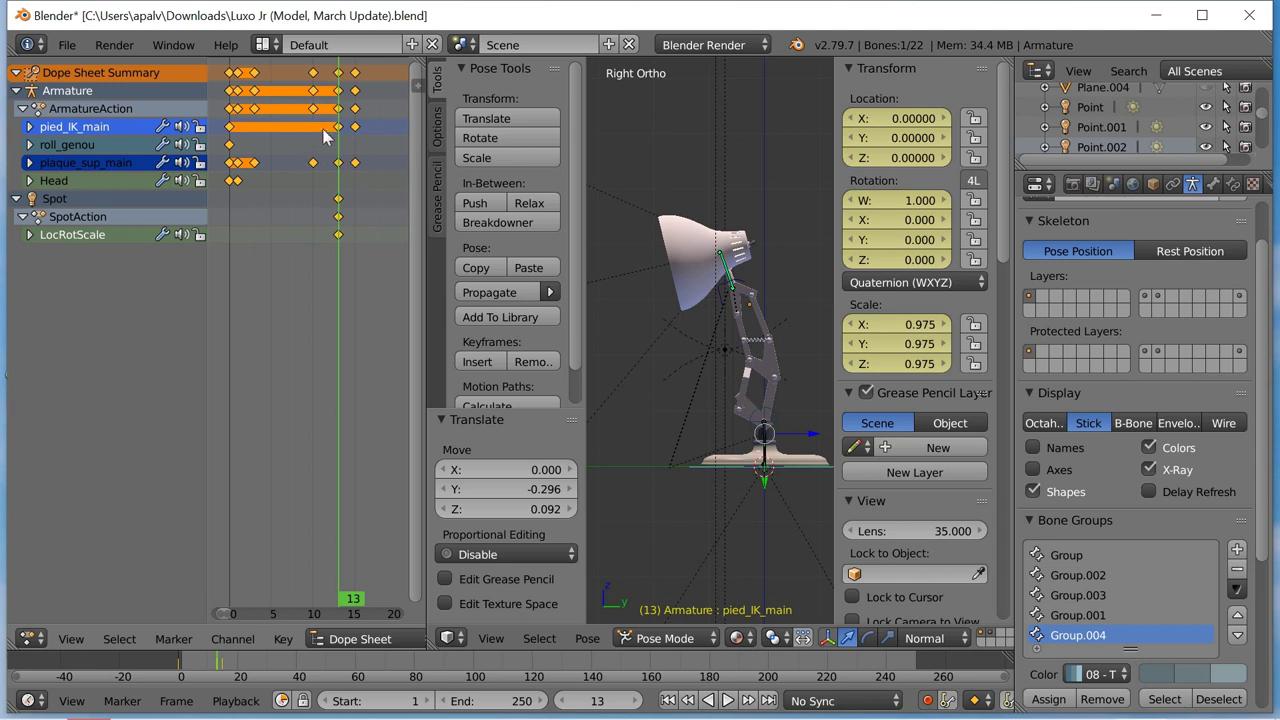
pyautogui.keyDown('alt'); pyautogui.rightClick(353, 127); pyautogui.keyUp('alt')
# Delete the selected frame-15 keyframes.
pyautogui.press('x')
pyautogui.click(353, 130)
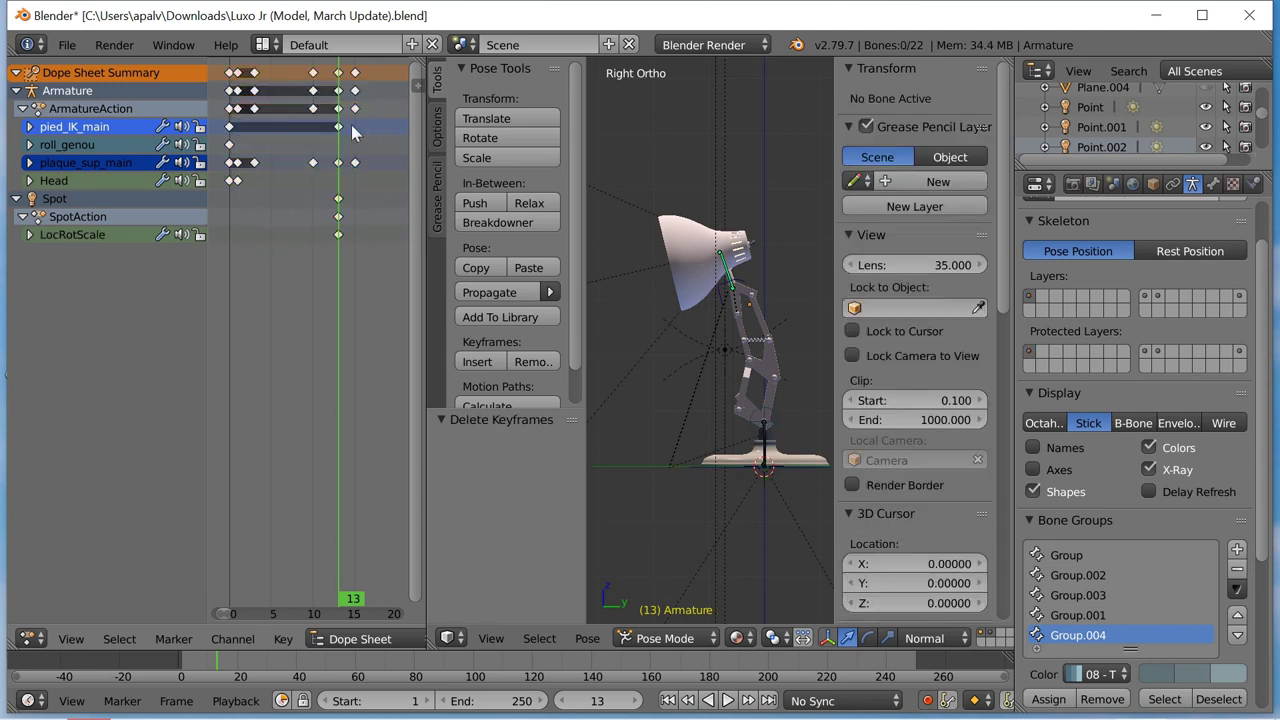
pyautogui.press('Right')
pyautogui.press('Right')
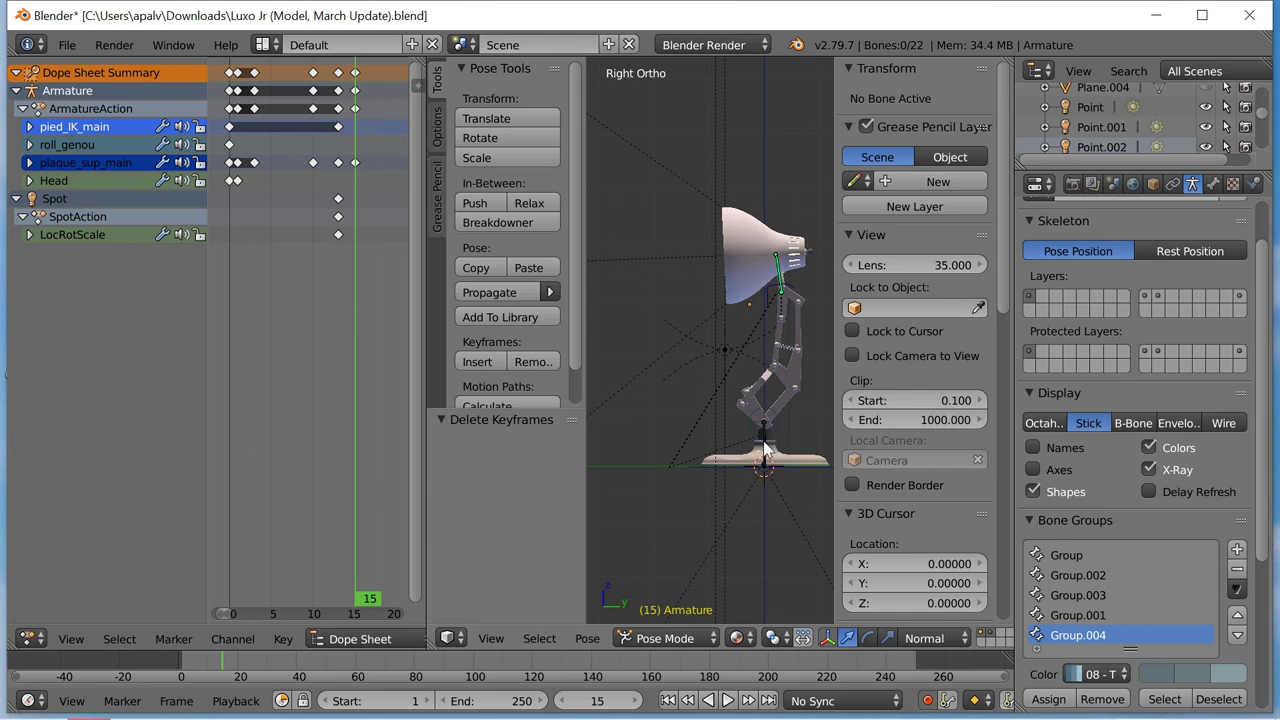
# Select the lamp-base bone and plaque_sup_main, then try a move and a rotation and cancel both.
pyautogui.rightClick(763, 450)
pyautogui.keyDown('shift'); pyautogui.rightClick(790, 290); pyautogui.keyUp('shift')
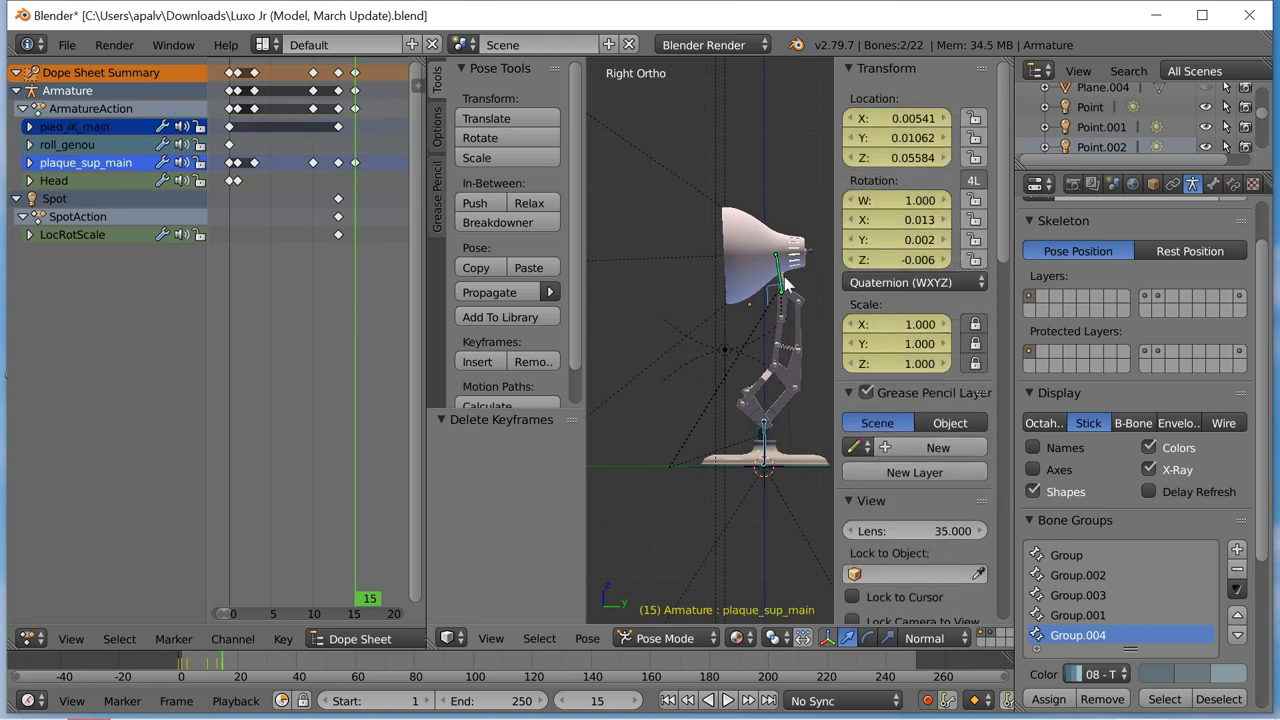
pyautogui.press('g')
pyautogui.rightClick(783, 378)
pyautogui.press('r')
pyautogui.rightClick(731, 401)
# Undo to restore the frame-15 keyframe and step through frames 14 to 17 to check the hop.
pyautogui.hotkey('ctrl', 'z')
pyautogui.hotkey('ctrl', 'z')
pyautogui.hotkey('ctrl', 'z')
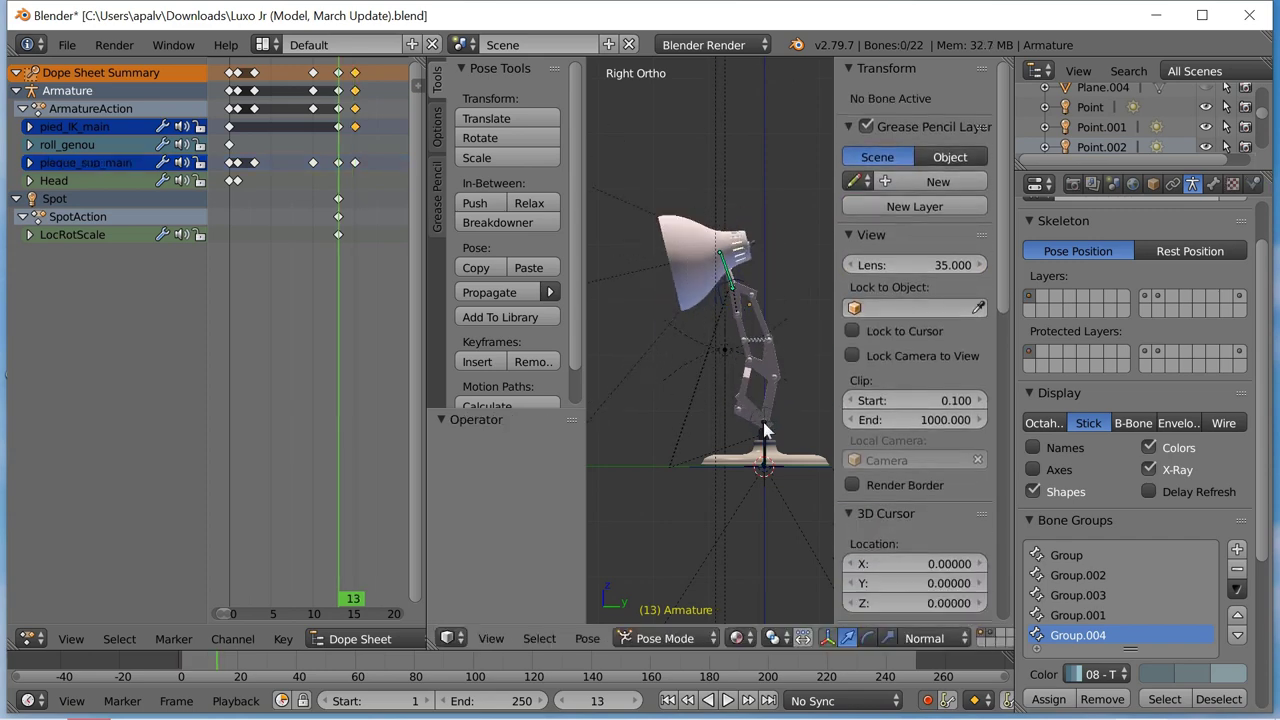
pyautogui.hotkey('ctrl', 'z')
pyautogui.hotkey('ctrl', 'z')
pyautogui.hotkey('ctrl', 'z')
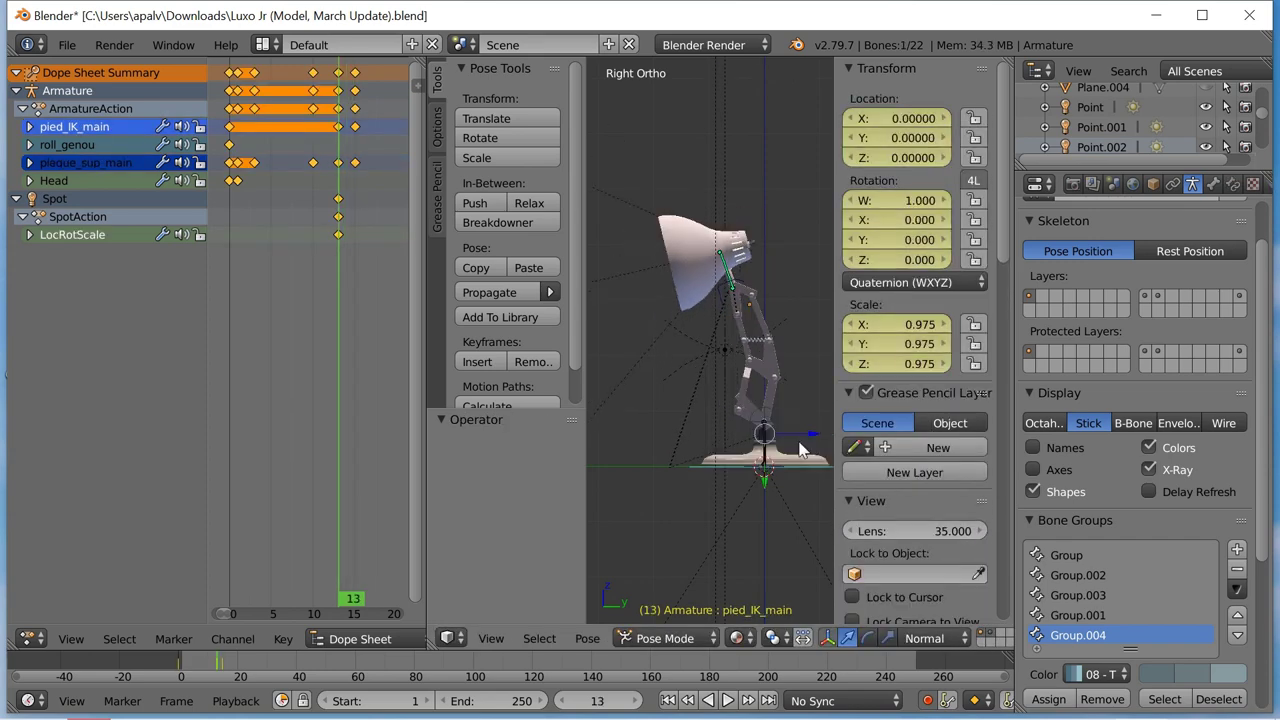
pyautogui.hotkey('ctrl', 'z')
pyautogui.press('Right')
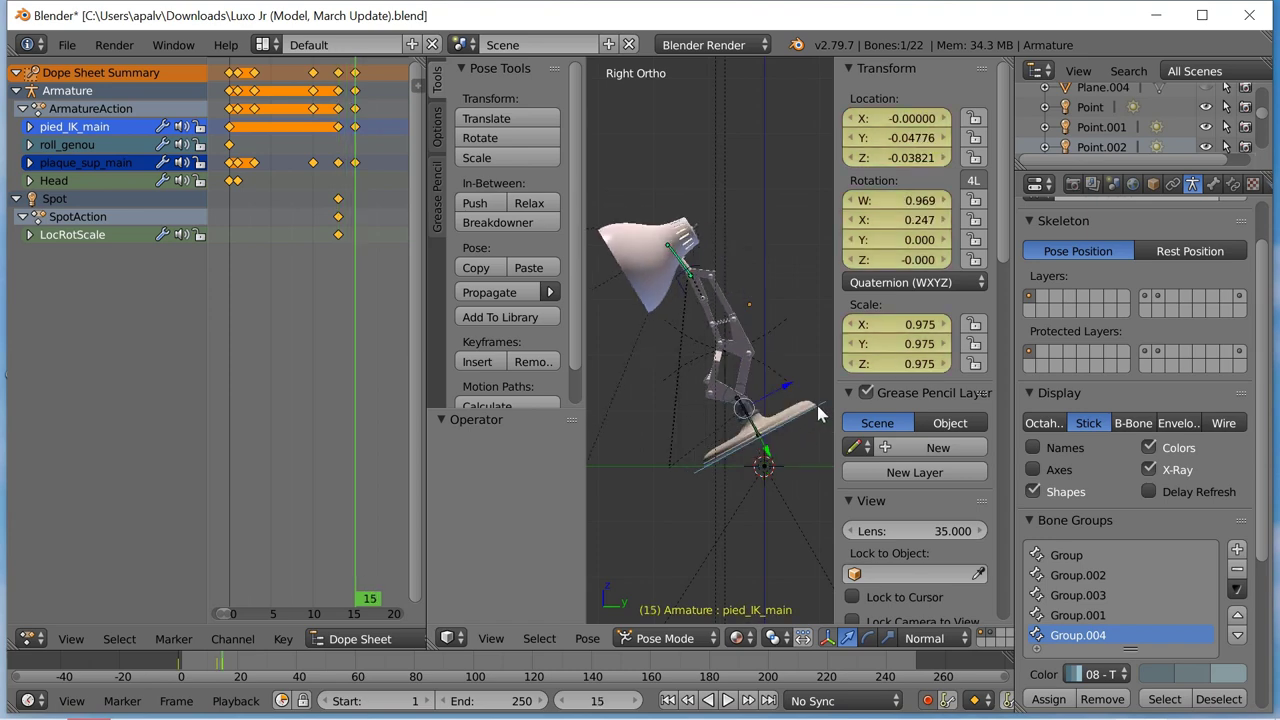
pyautogui.press('Right')
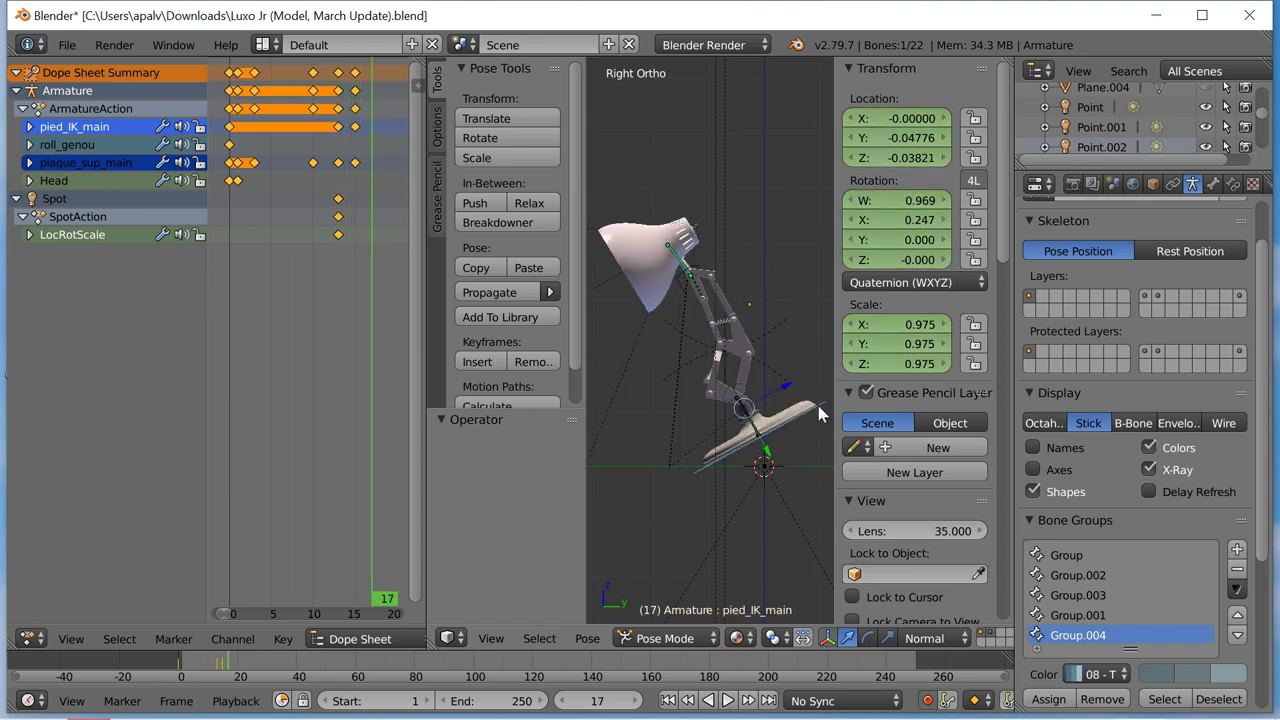
pyautogui.press('Down')
pyautogui.press('Right')
pyautogui.press('Right')
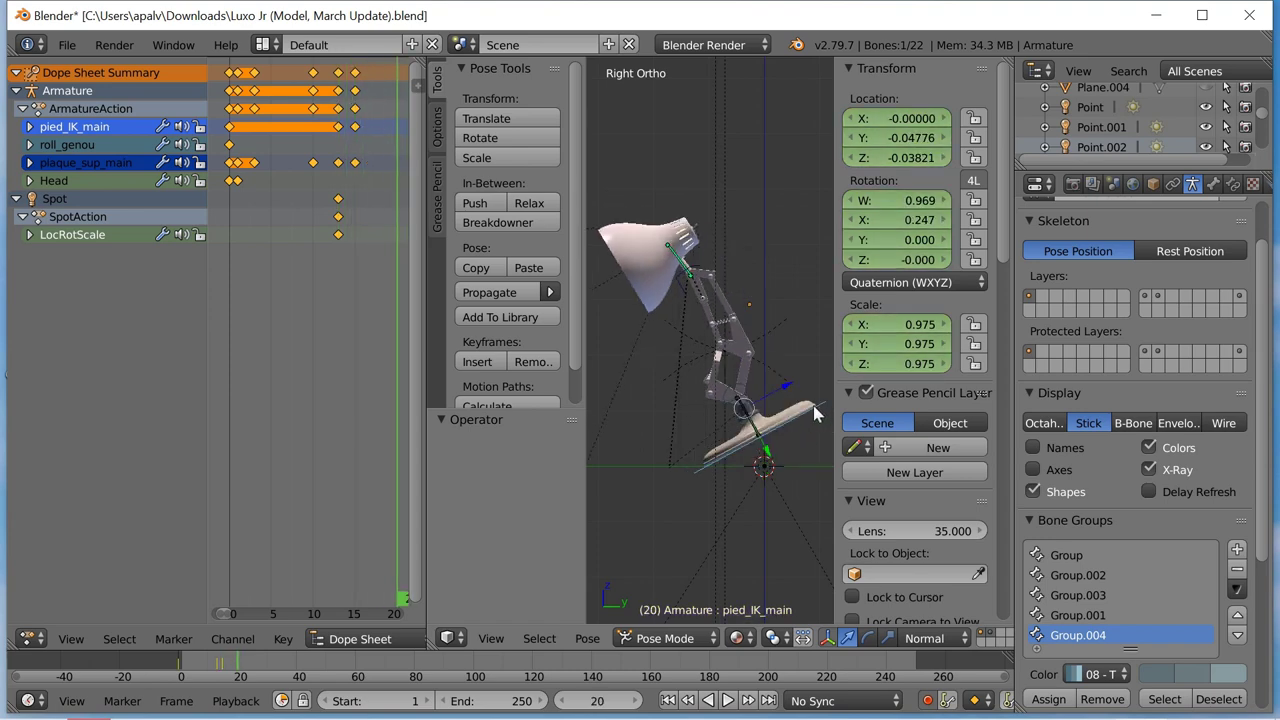
pyautogui.moveTo(320, 210); pyautogui.dragTo(240, 199, button='middle')
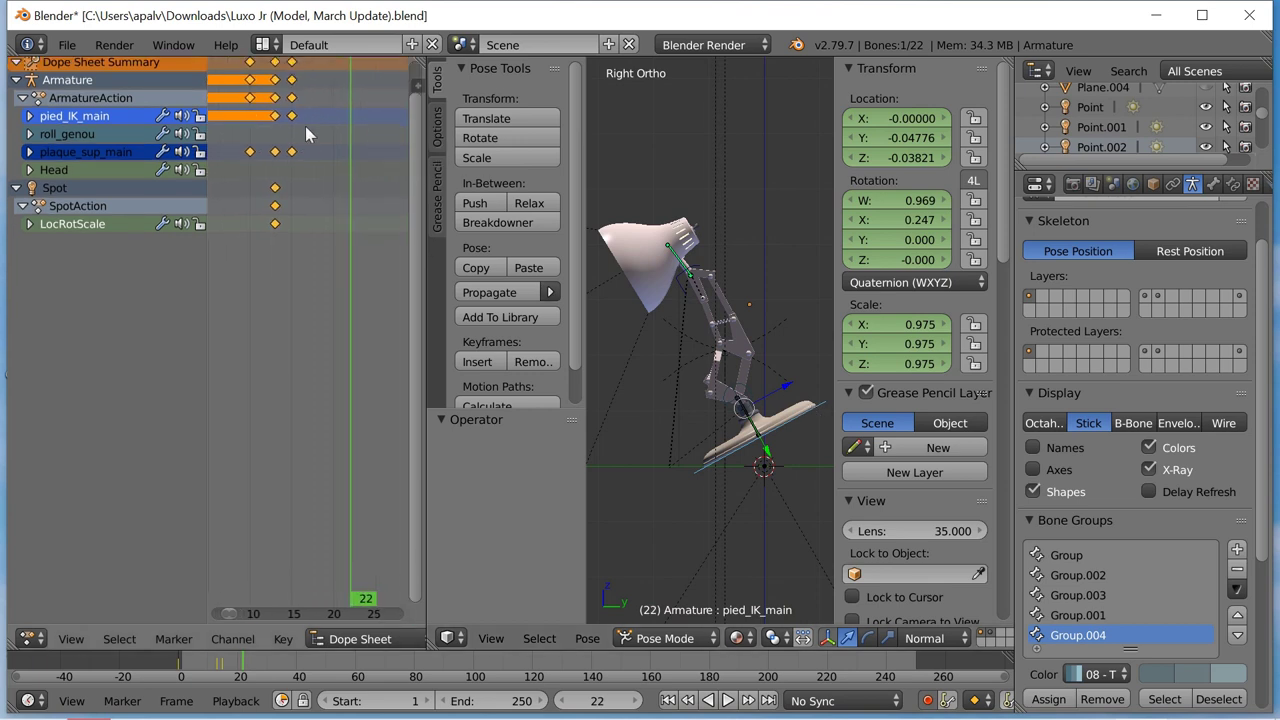
pyautogui.click(293, 116)
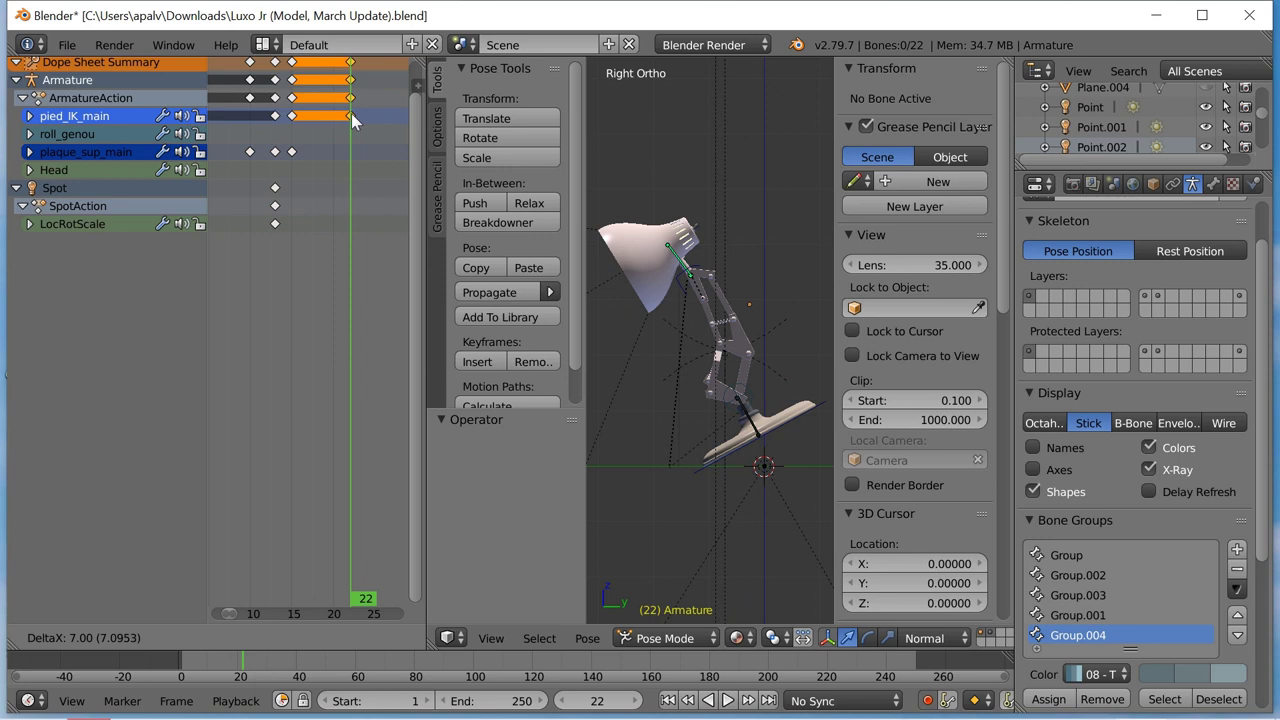
pyautogui.moveTo(352, 120); pyautogui.dragTo(278, 120)
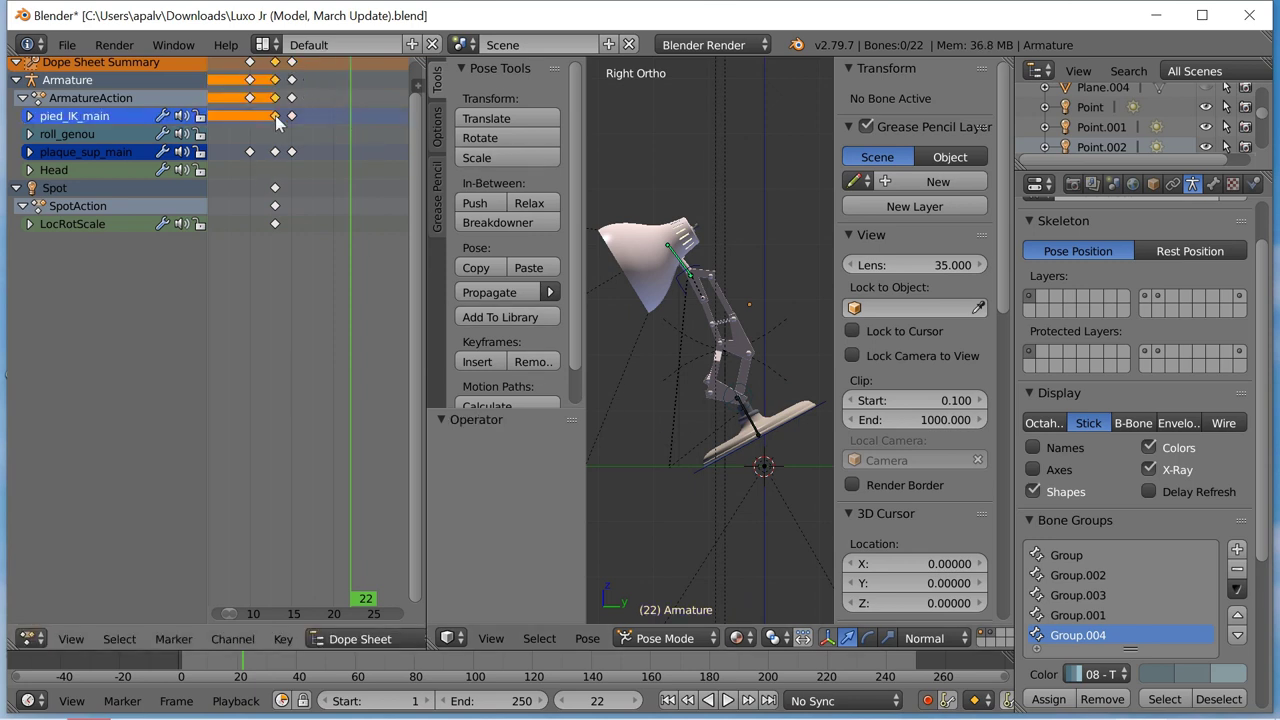
pyautogui.hotkey('shift', 'd')
pyautogui.click(352, 122)
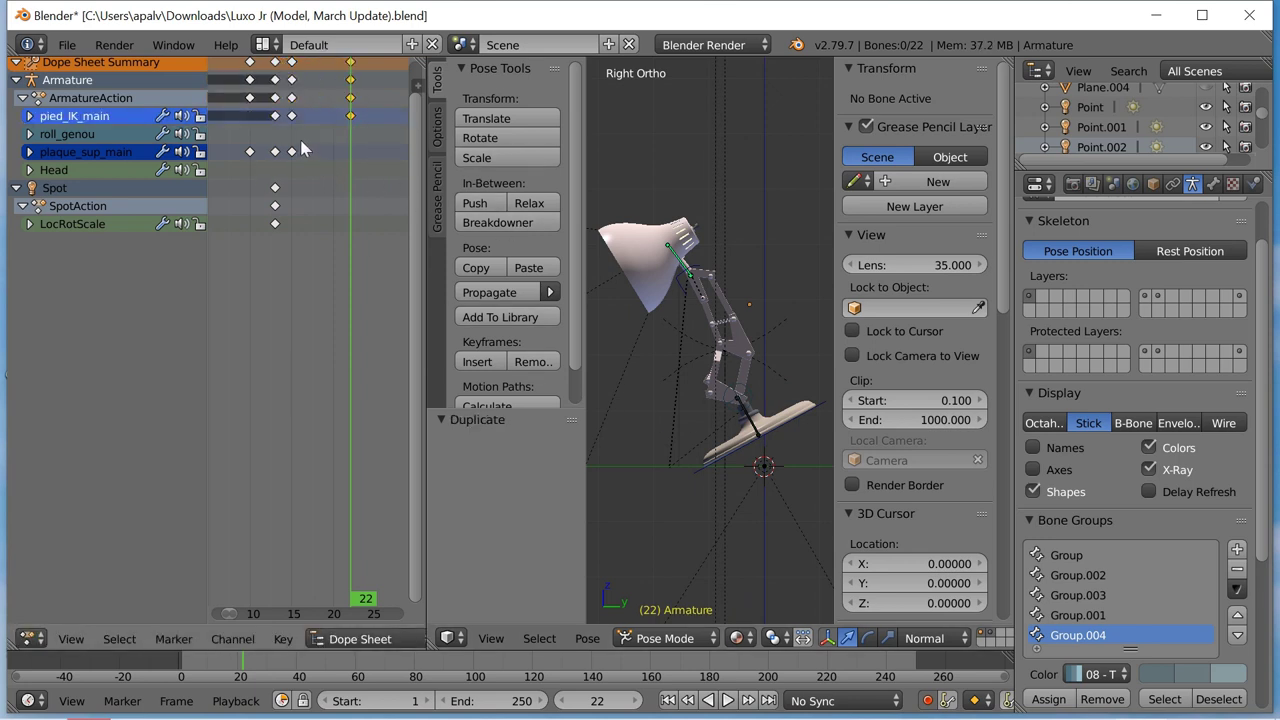
pyautogui.hotkey('ctrl', 'z')
pyautogui.click(276, 120)
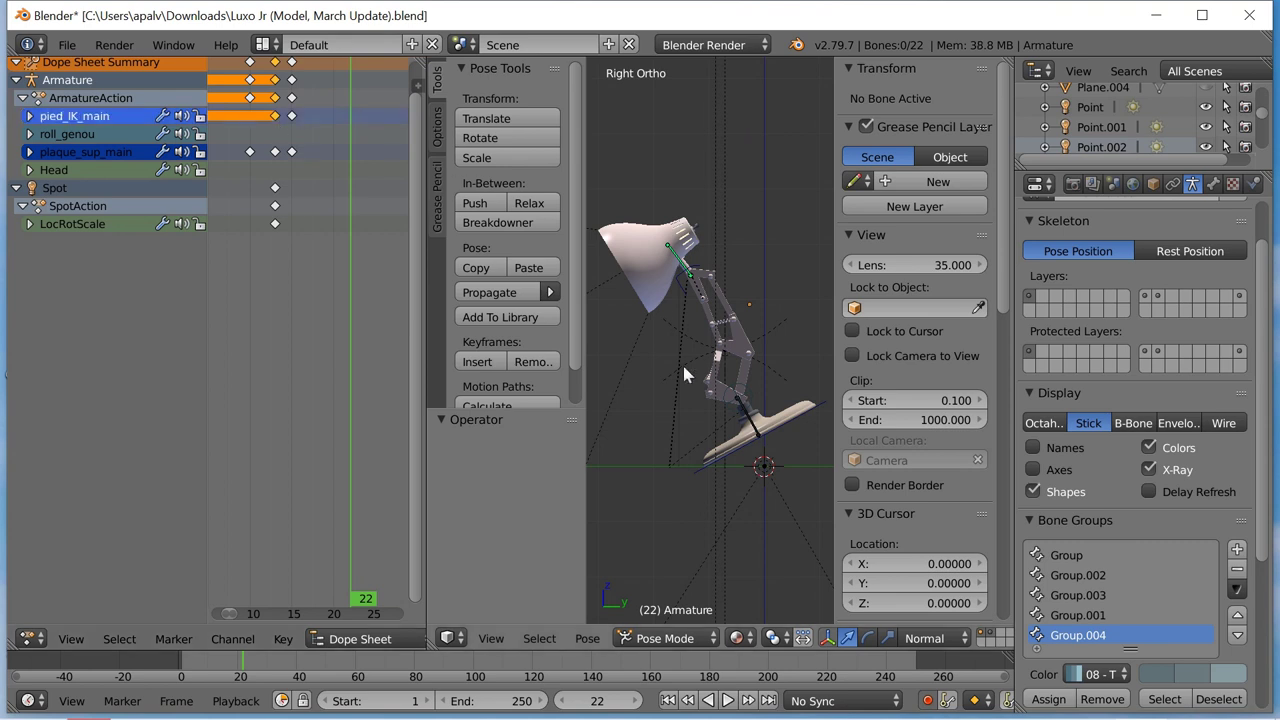
pyautogui.rightClick(810, 418)
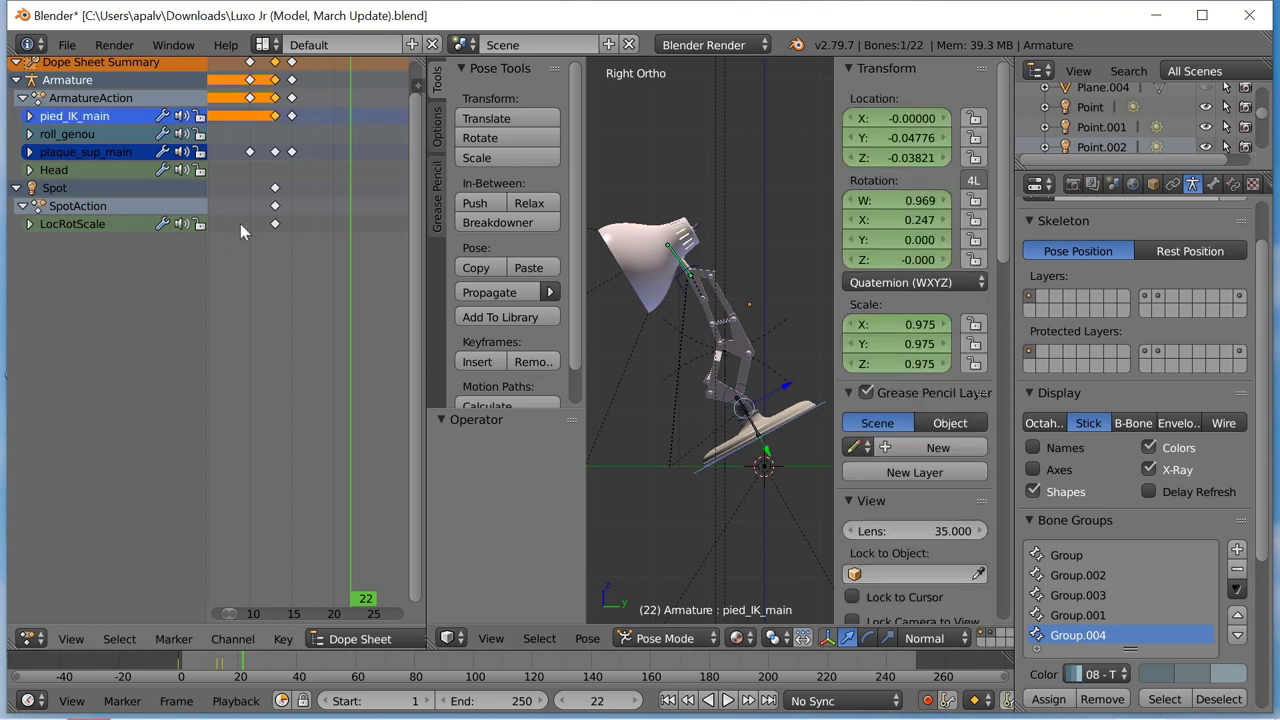
pyautogui.hotkey('shift', 'd')
pyautogui.click(319, 216)
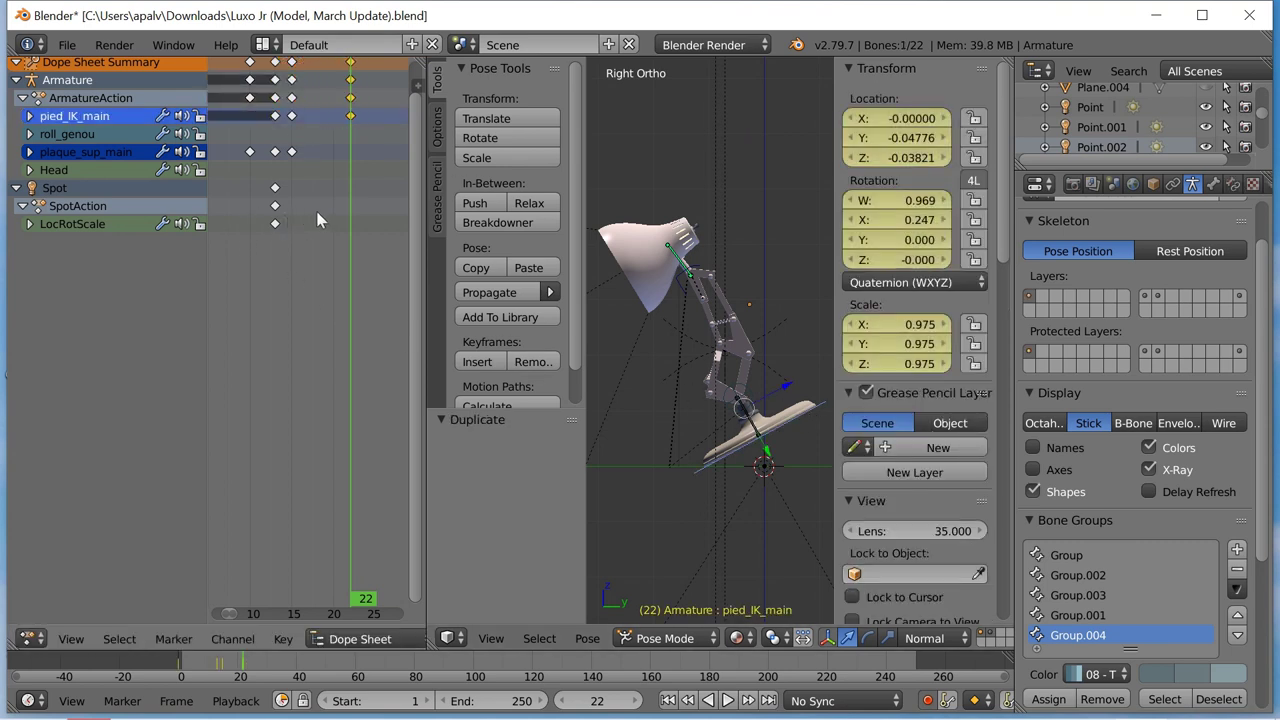
pyautogui.hotkey('ctrl', 'z')
pyautogui.click(315, 153)
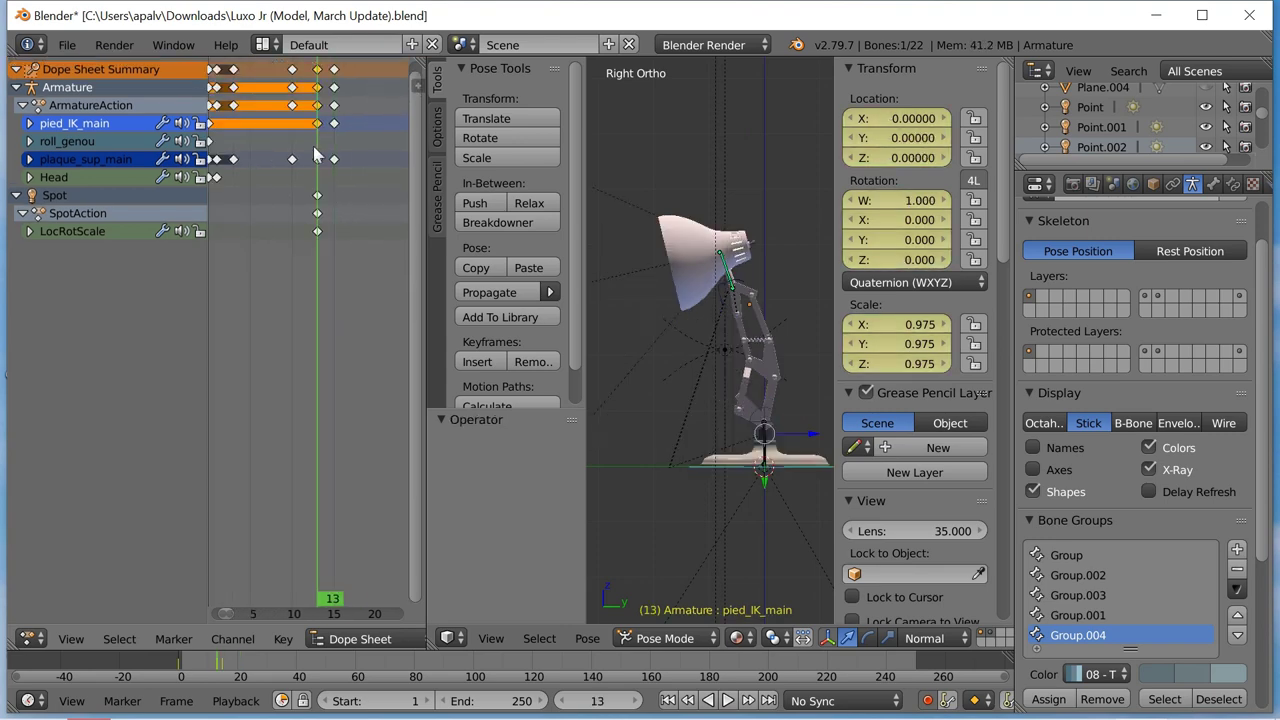
pyautogui.press('g')
pyautogui.click(733, 325)
pyautogui.click(318, 160)
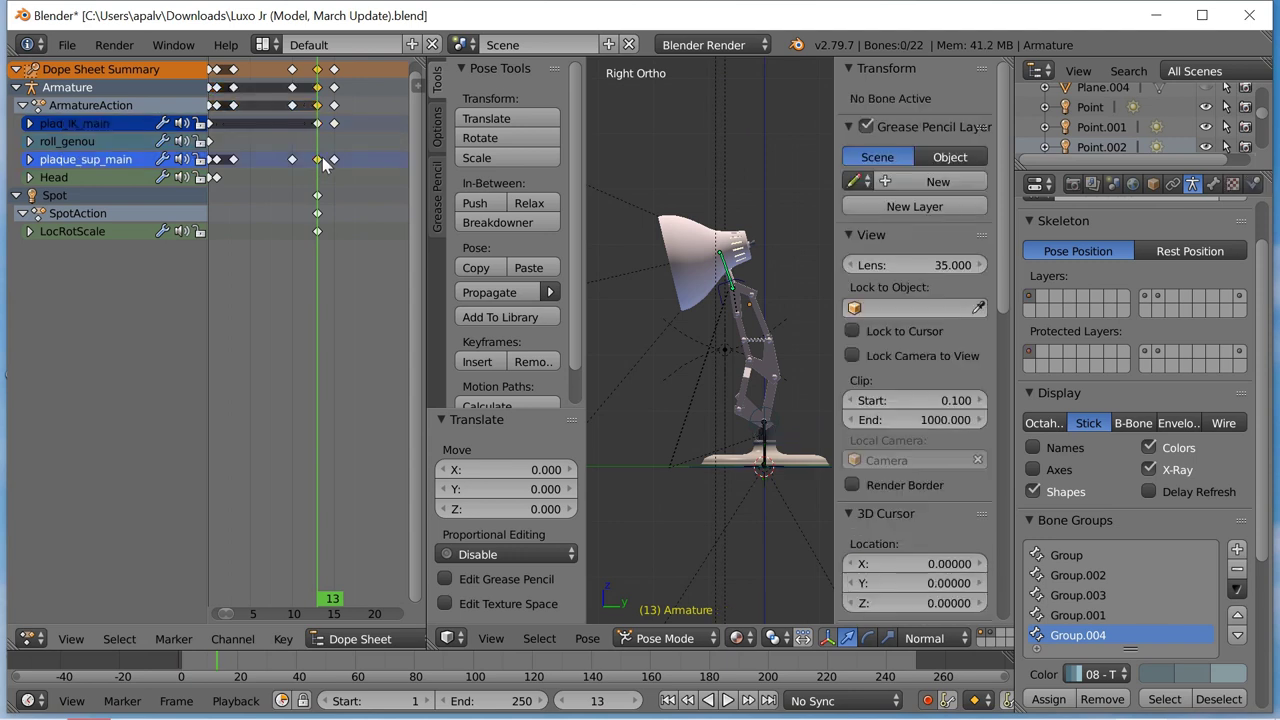
pyautogui.press('g')
pyautogui.press('Escape')
pyautogui.click(335, 124)
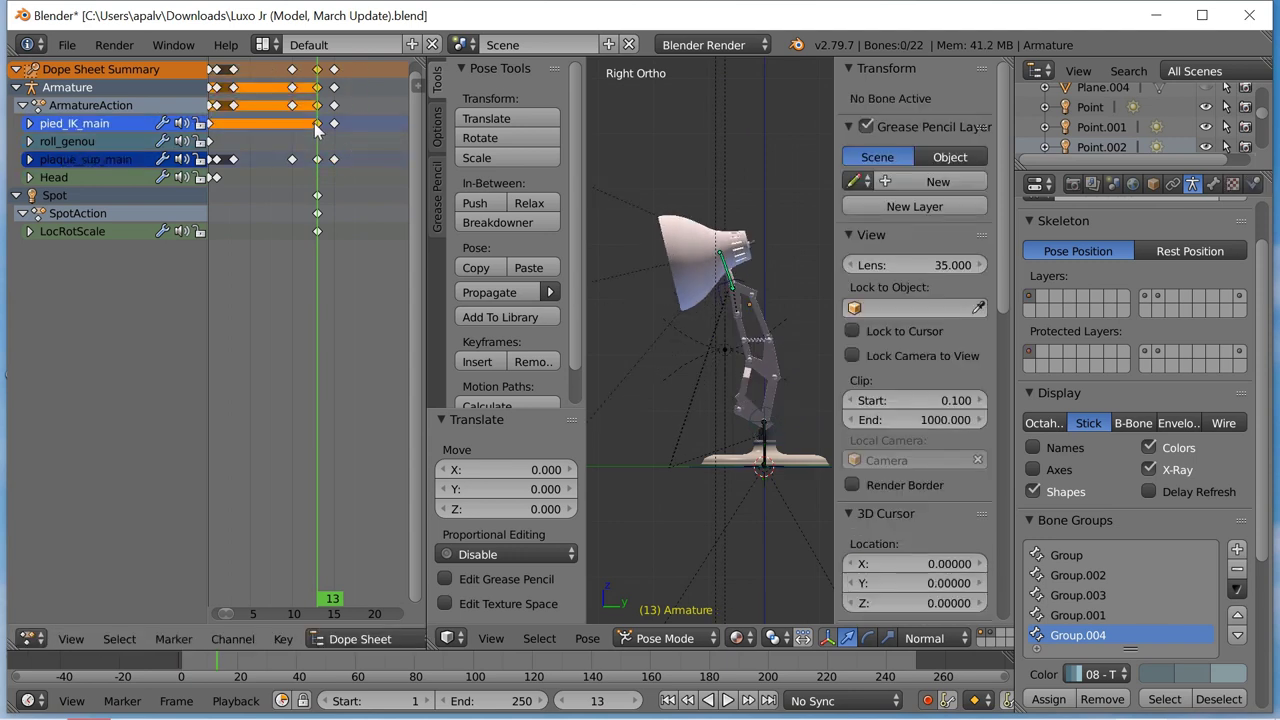
pyautogui.press('g')
pyautogui.click(343, 130)
pyautogui.press('g')
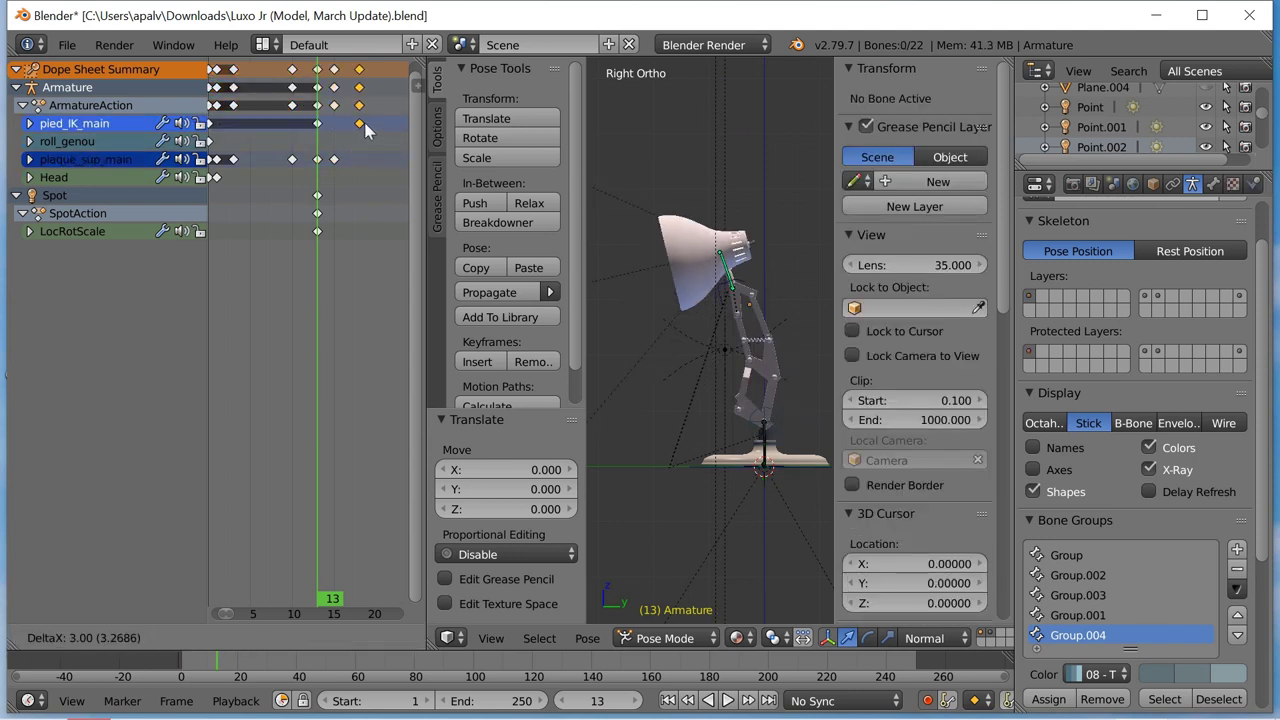
pyautogui.press('Escape')
pyautogui.moveTo(362, 133); pyautogui.dragTo(362, 133)
pyautogui.moveTo(362, 133); pyautogui.dragTo(318, 118, button='middle')
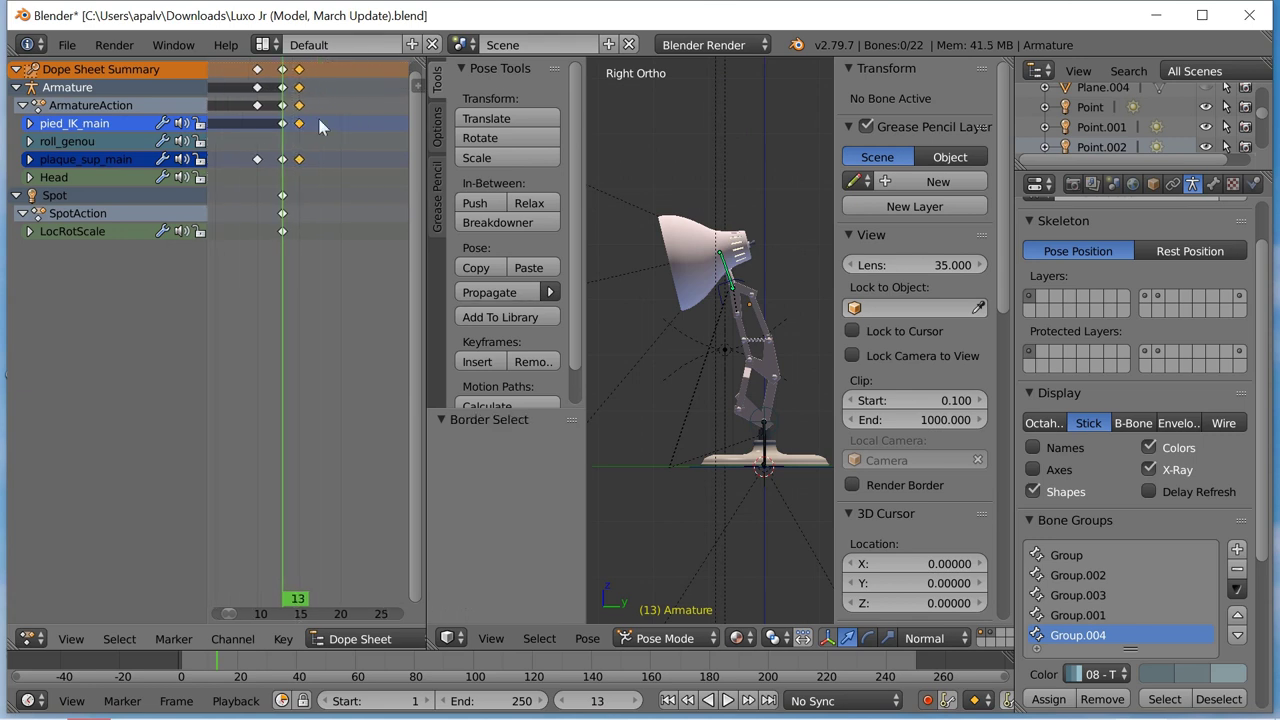
pyautogui.press('g')
pyautogui.press('Escape')
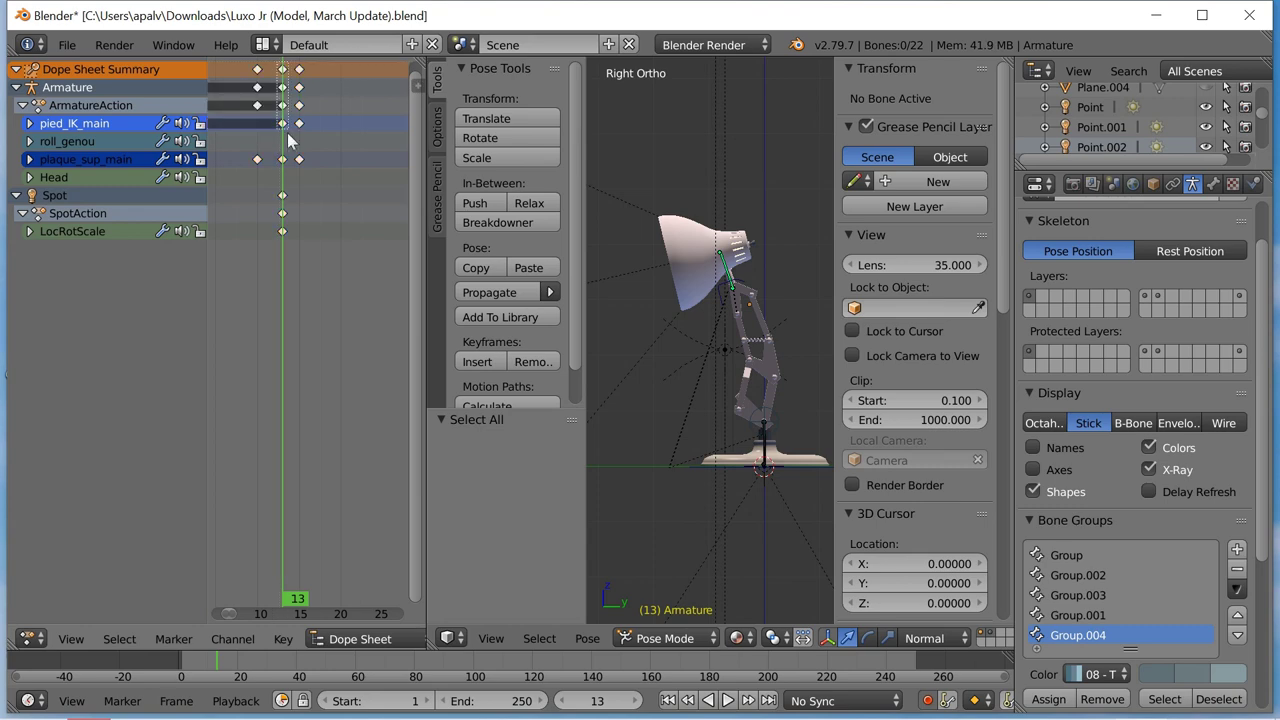
pyautogui.rightClick(816, 465)
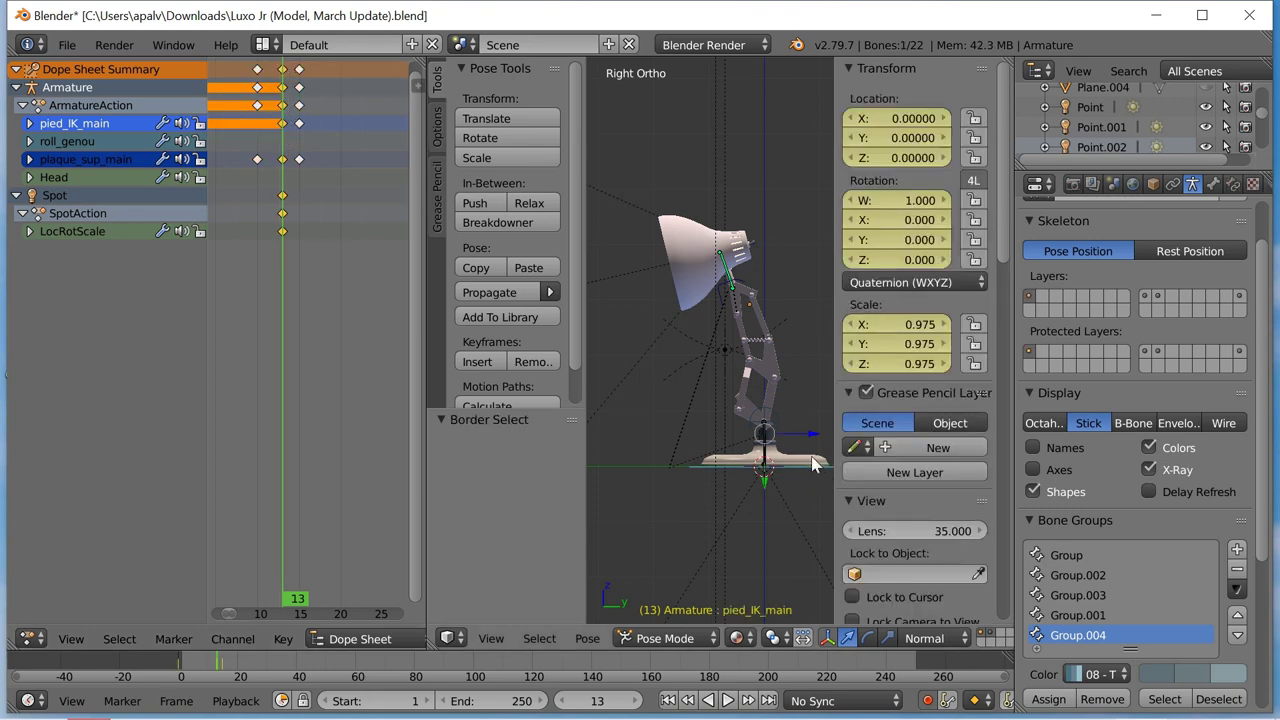
pyautogui.hotkey('ctrl', 'c')
pyautogui.press('Right')
pyautogui.press('Right')
pyautogui.press('Right')
pyautogui.press('Right')
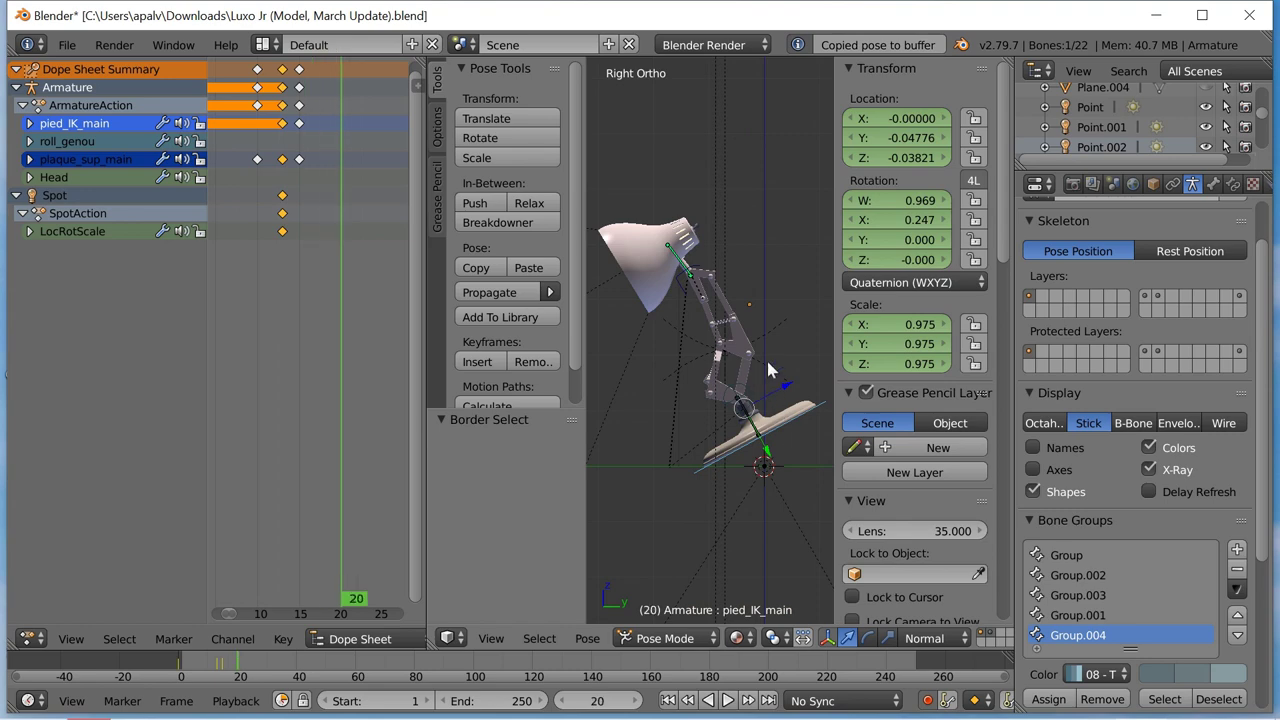
pyautogui.press('Right')
pyautogui.press('Right')
pyautogui.hotkey('ctrl', 'v')
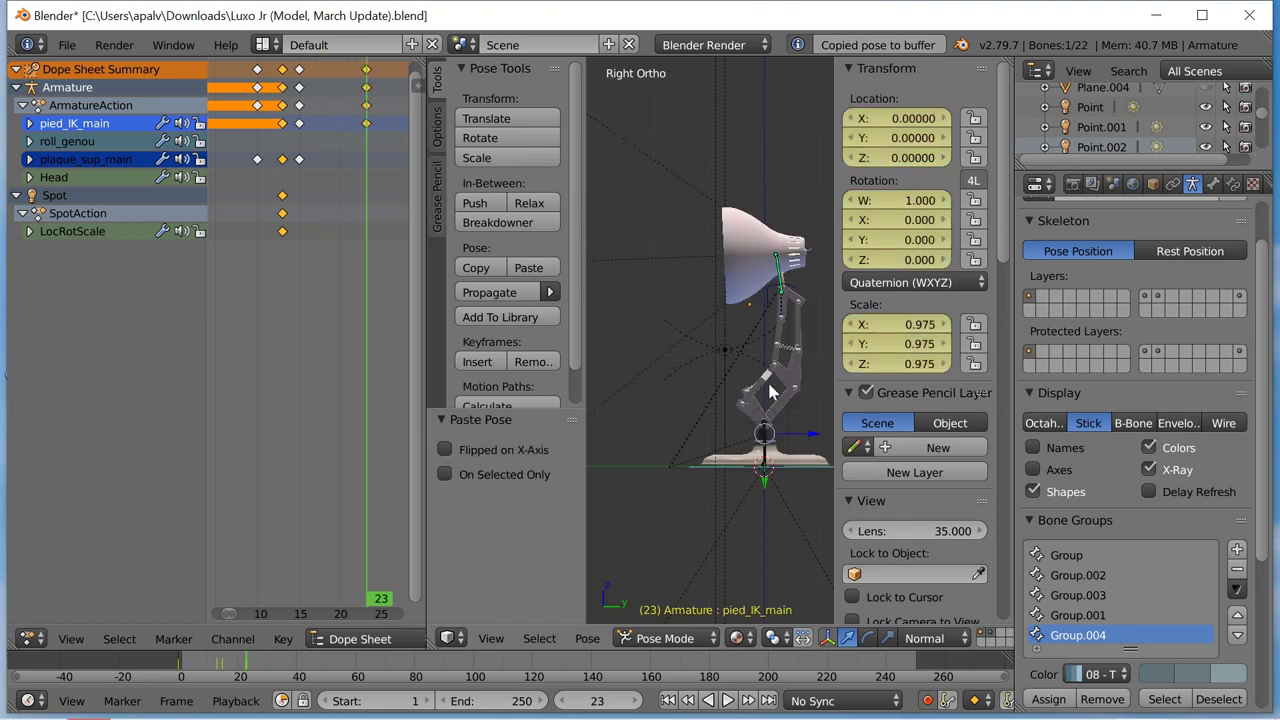
pyautogui.press('g')
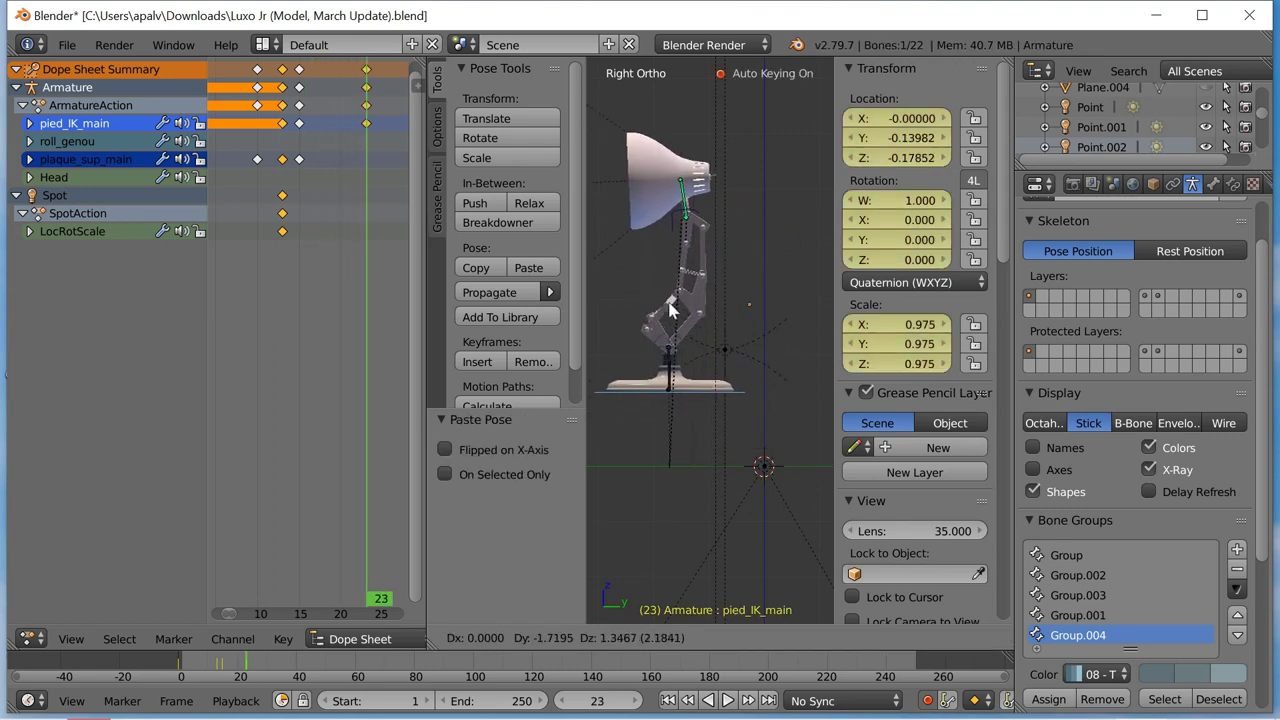
pyautogui.click(672, 310)
pyautogui.press('Left')
pyautogui.press('Left')
pyautogui.press('Left')
pyautogui.press('Right')
pyautogui.press('Right')
pyautogui.press('Right')
pyautogui.press('Right')
pyautogui.press('Right')
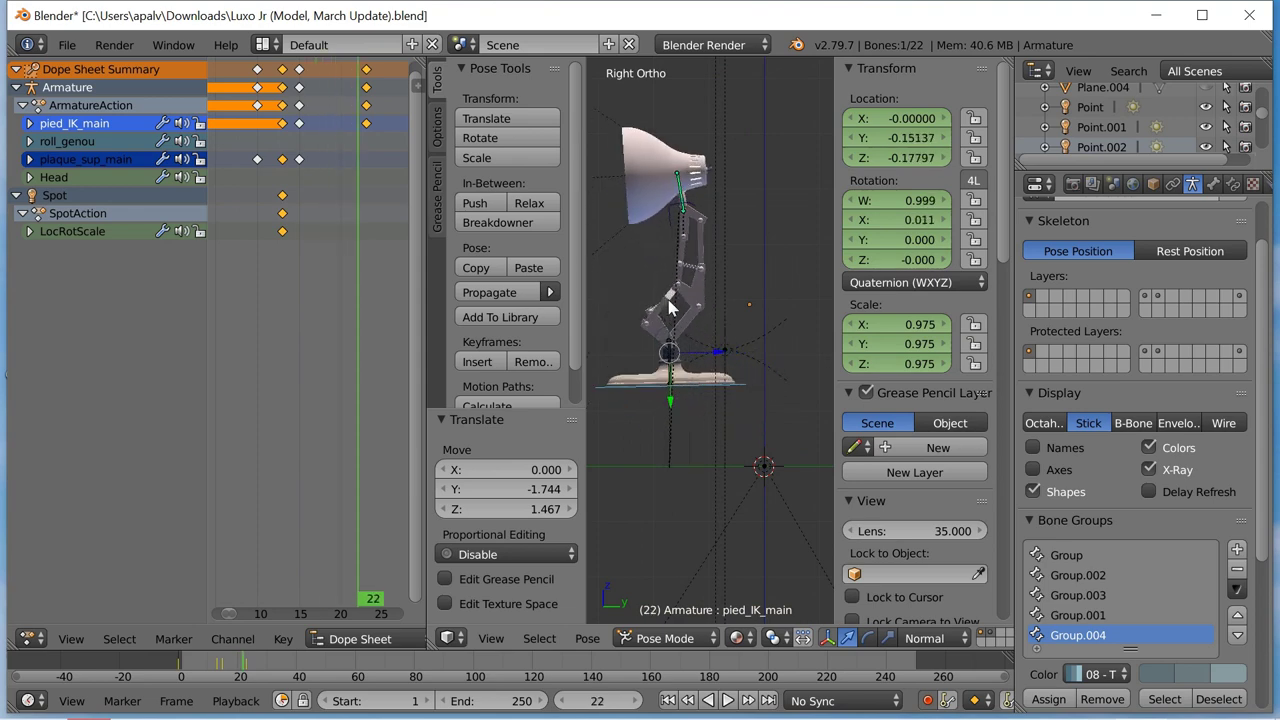
pyautogui.press('Right')
pyautogui.press('Right')
pyautogui.press('Down')
pyautogui.press('Down')
pyautogui.press('Down')
pyautogui.press('Down')
pyautogui.press('Down')
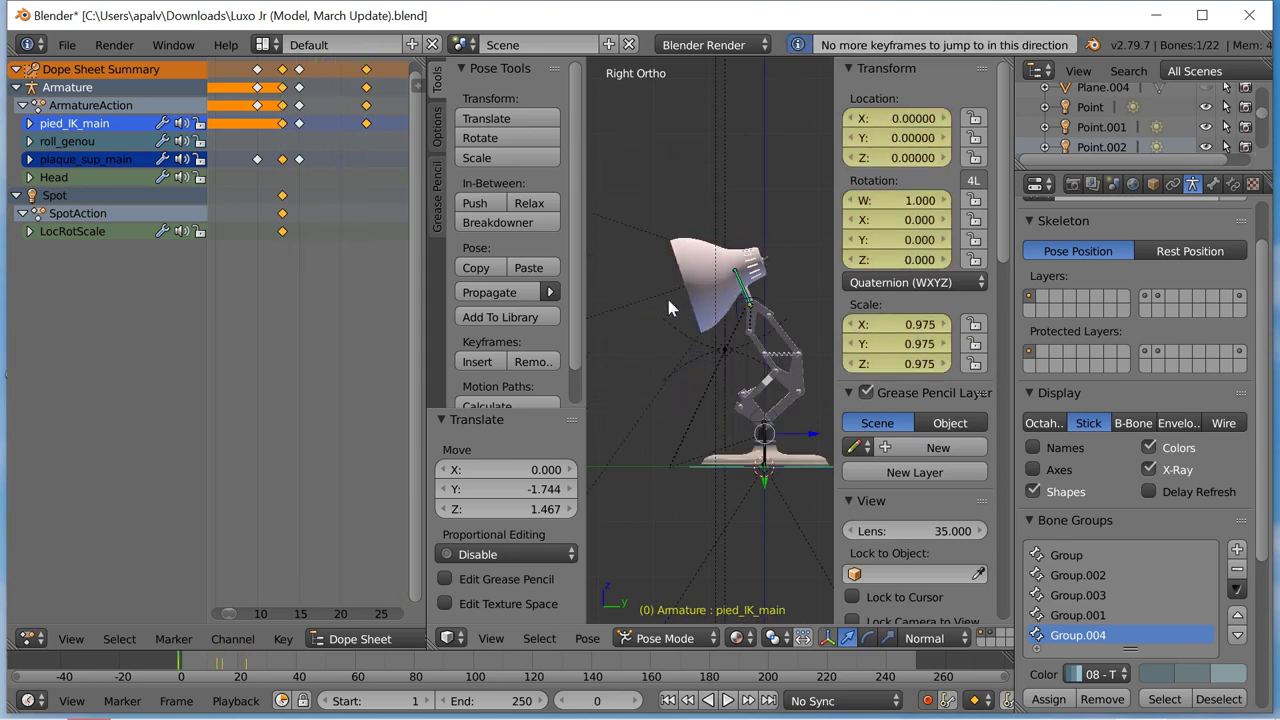
pyautogui.hotkey('alt', 'a')
pyautogui.press('KP_3')
pyautogui.hotkey('alt', 'a')
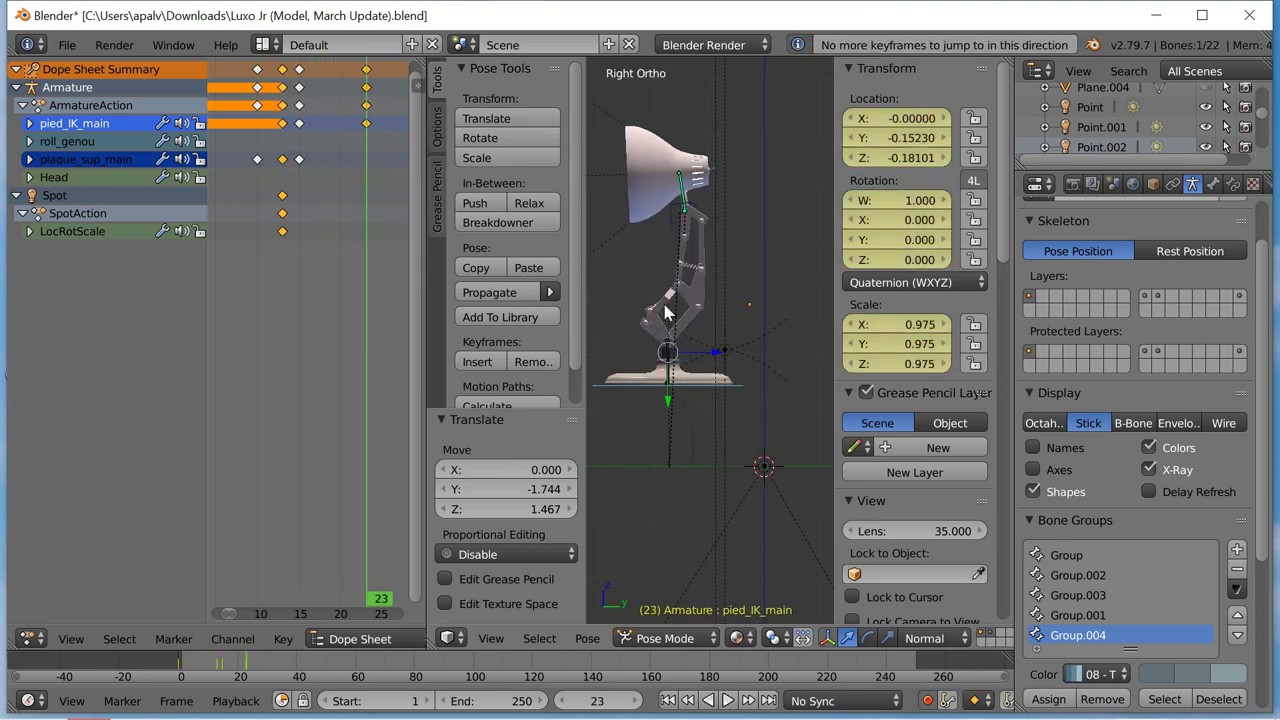
pyautogui.press('Down')
pyautogui.press('Down')
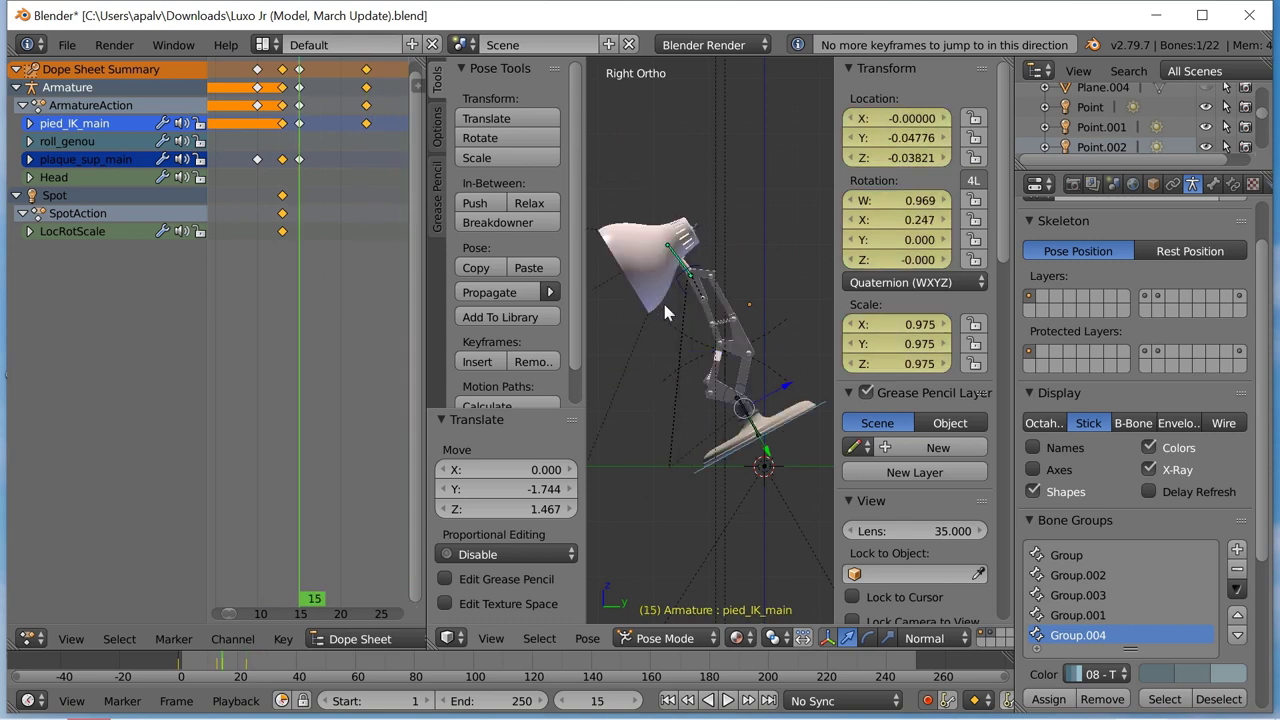
pyautogui.press('Right')
pyautogui.press('Right')
pyautogui.press('Right')
pyautogui.press('Right')
pyautogui.press('Right')
pyautogui.press('Right')
pyautogui.press('Right')
pyautogui.press('Right')
pyautogui.press('Right')
pyautogui.press('Right')
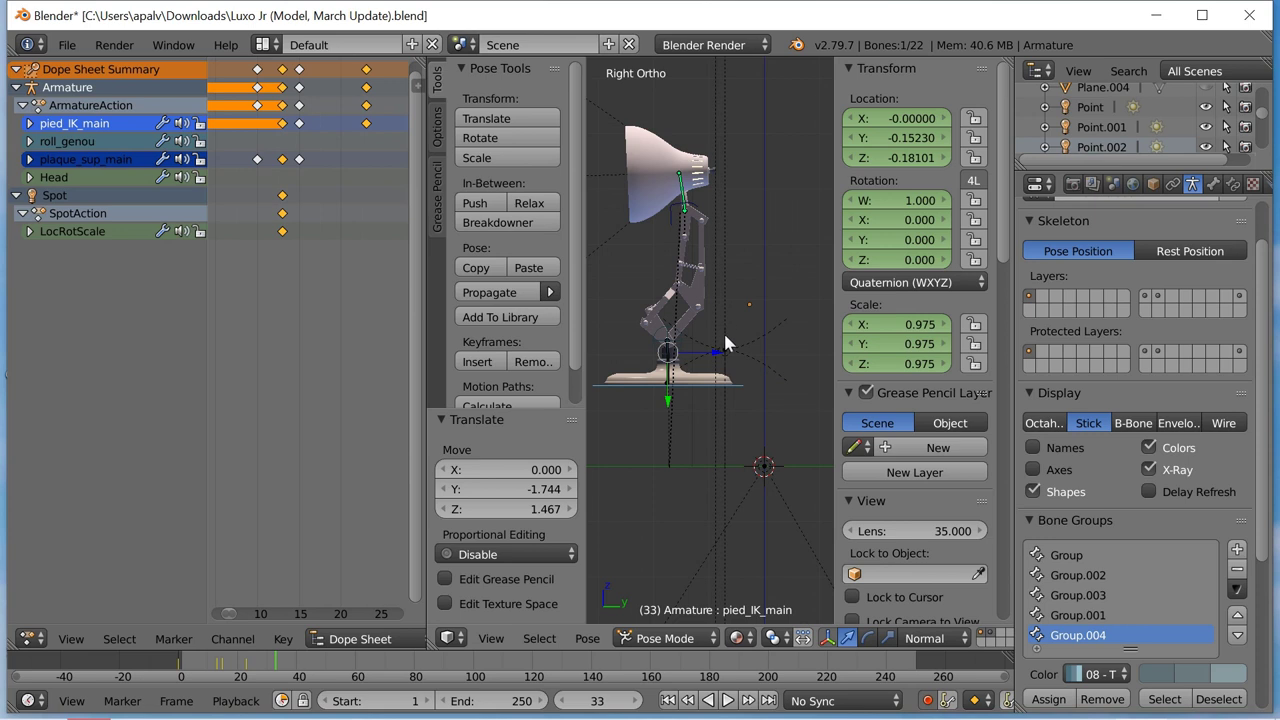
# Paste the saved pose at frame 33, tilt the lamp 32.7° and push it forward along Y.
pyautogui.hotkey('ctrl', 'v')
pyautogui.press('r')
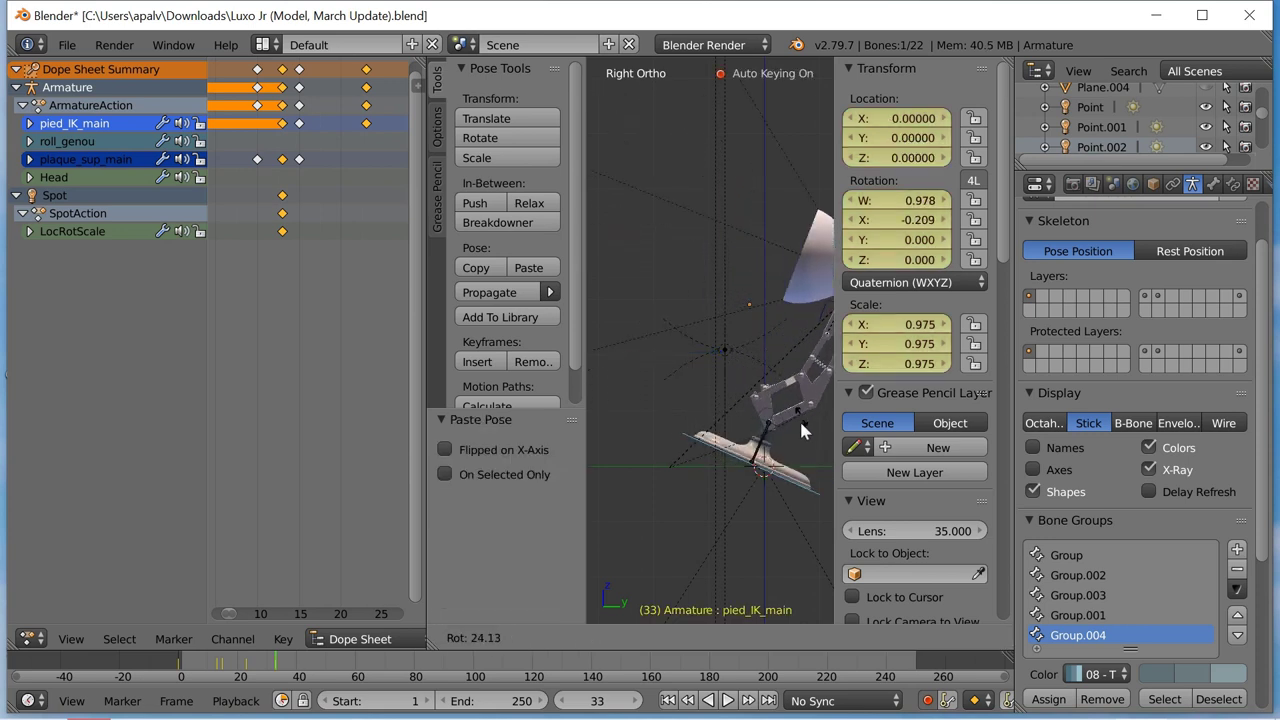
pyautogui.click(800, 416)
pyautogui.press('g')
pyautogui.press('x')
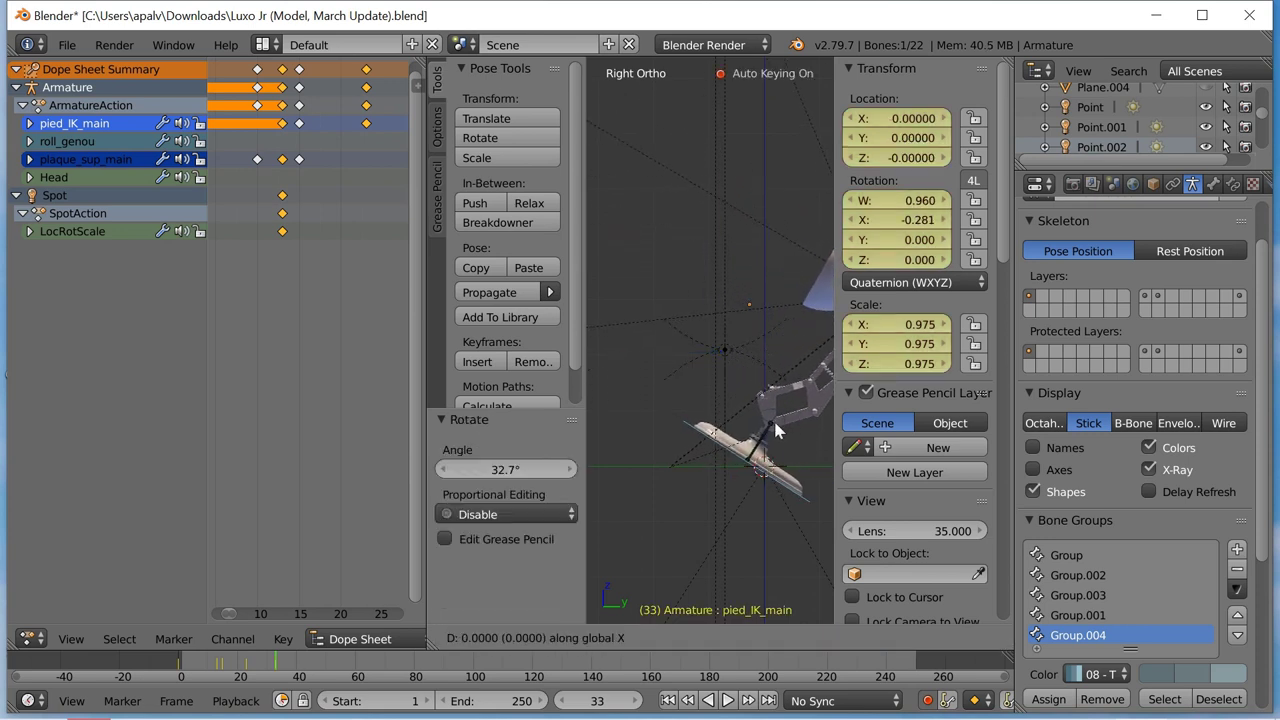
pyautogui.press('y')
pyautogui.click(625, 406)
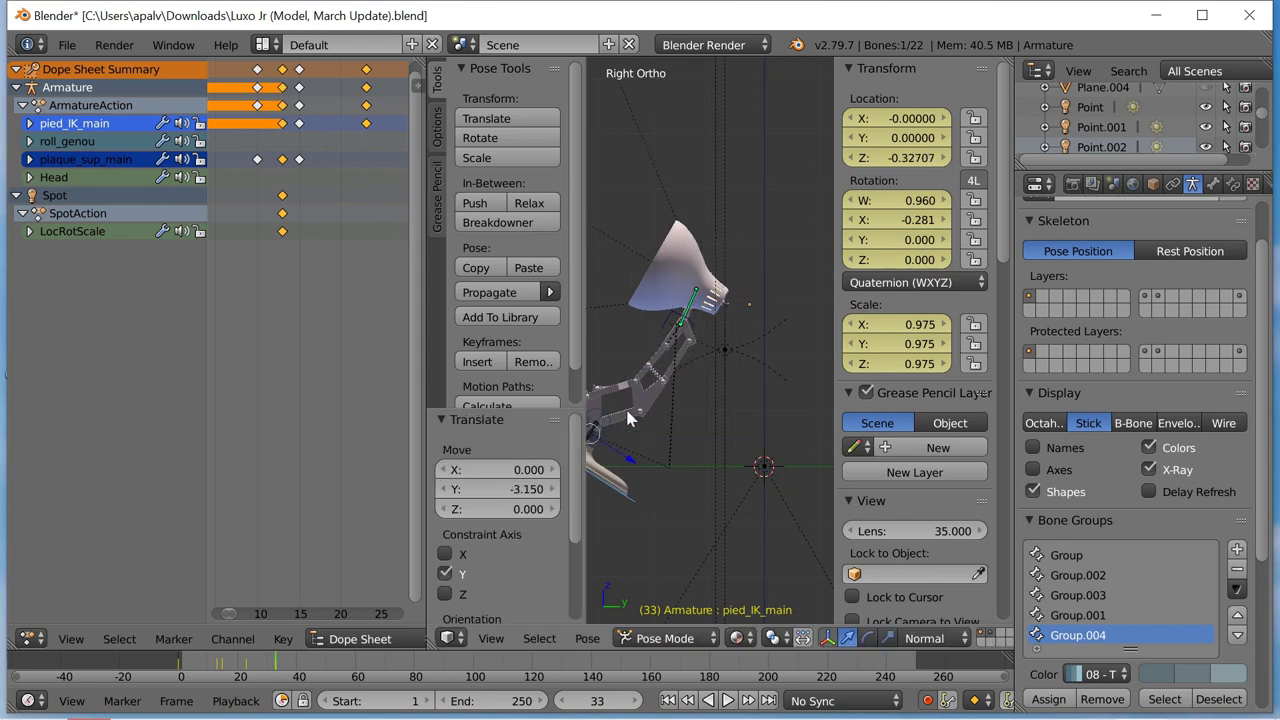
# Lift the lamp off the ground along Z and play the hop.
pyautogui.press('g')
pyautogui.press('z')
pyautogui.click(625, 380)
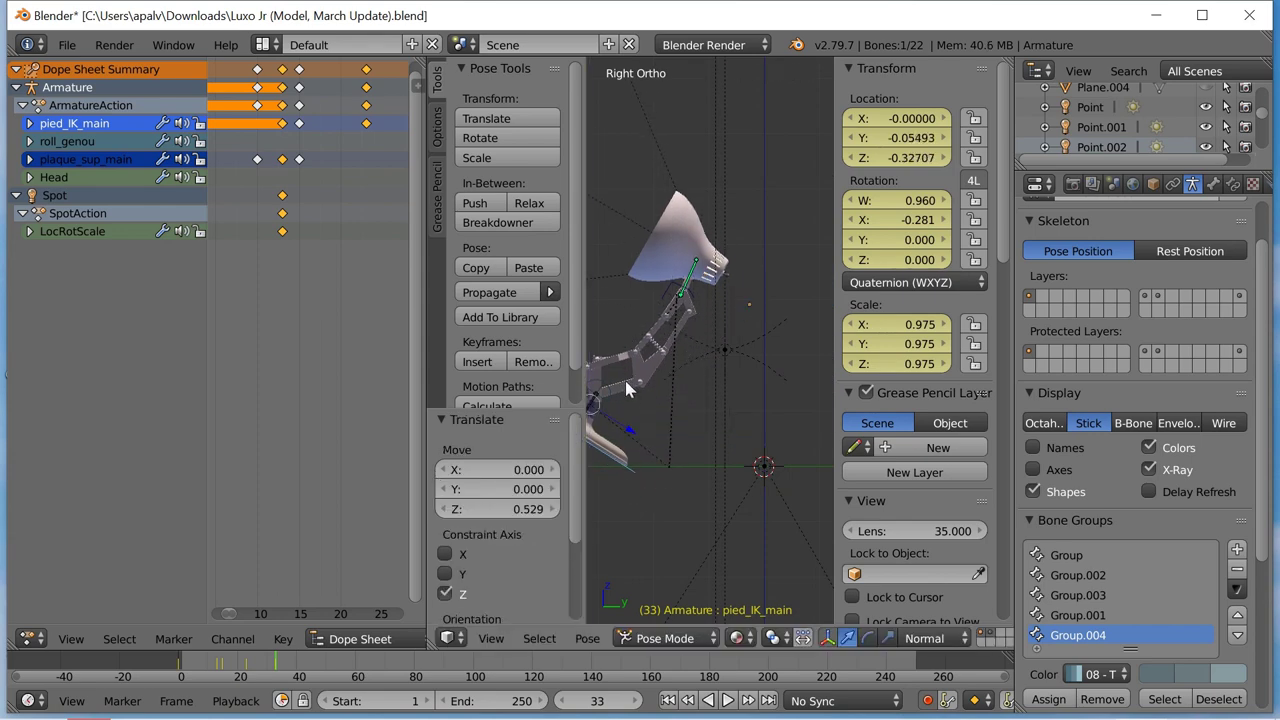
pyautogui.press('Down')
pyautogui.hotkey('alt', 'a')
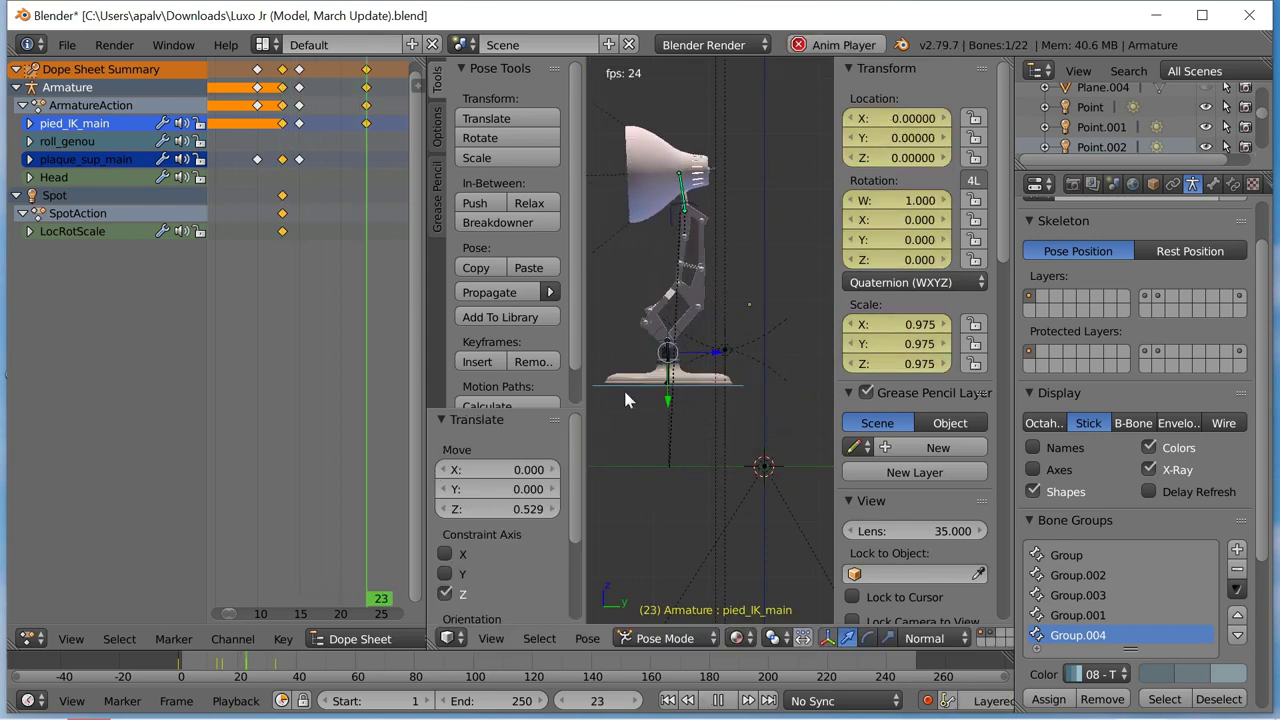
# Replay the hop and raise the lamp slightly along Z at frame 29.
pyautogui.hotkey('alt', 'a')
pyautogui.hotkey('alt', 'a')
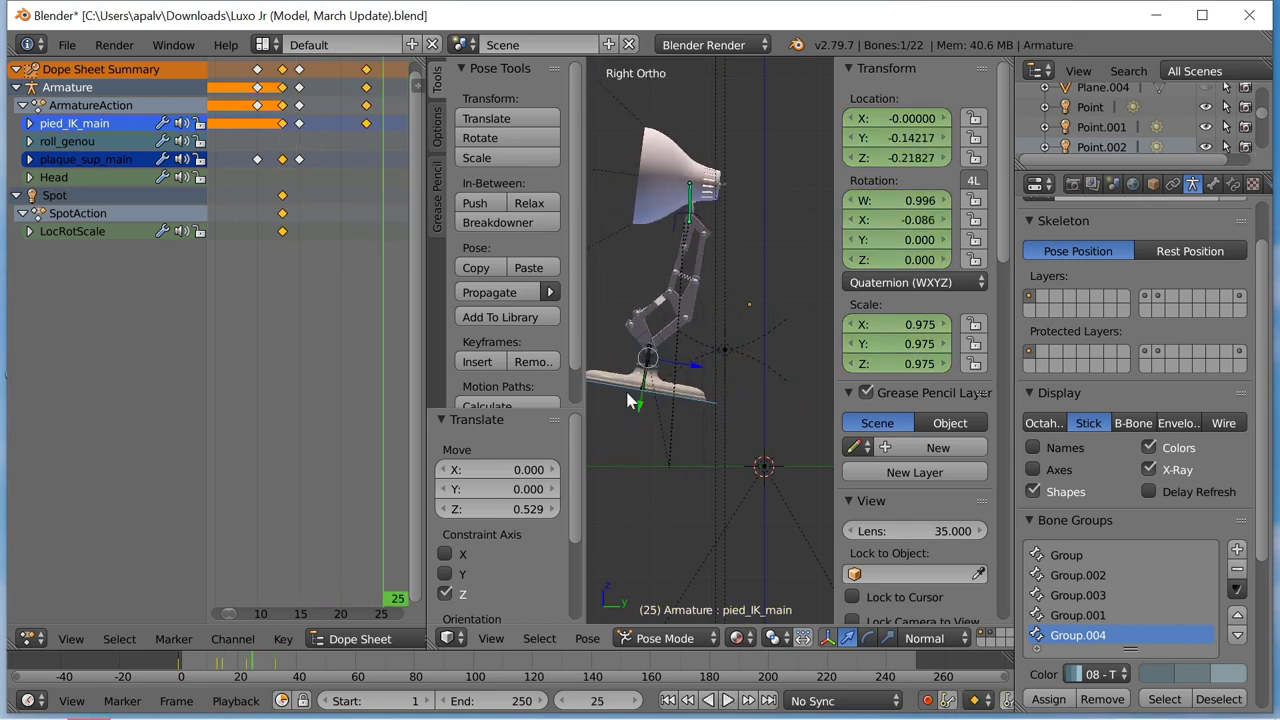
pyautogui.hotkey('alt', 'a')
pyautogui.press('Right')
pyautogui.press('g')
pyautogui.press('z')
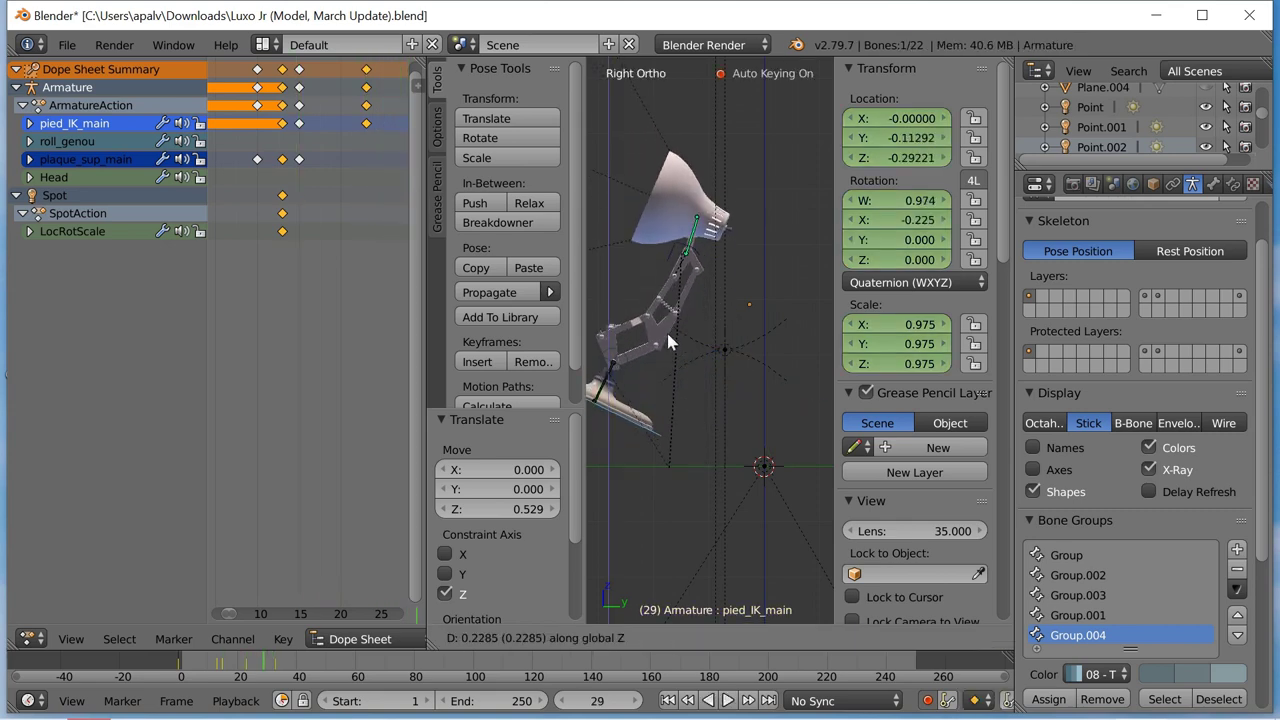
pyautogui.click(668, 338)
# Replay the hop in side view and push the lamp forward along Y at frame 29.
pyautogui.hotkey('alt', 'a')
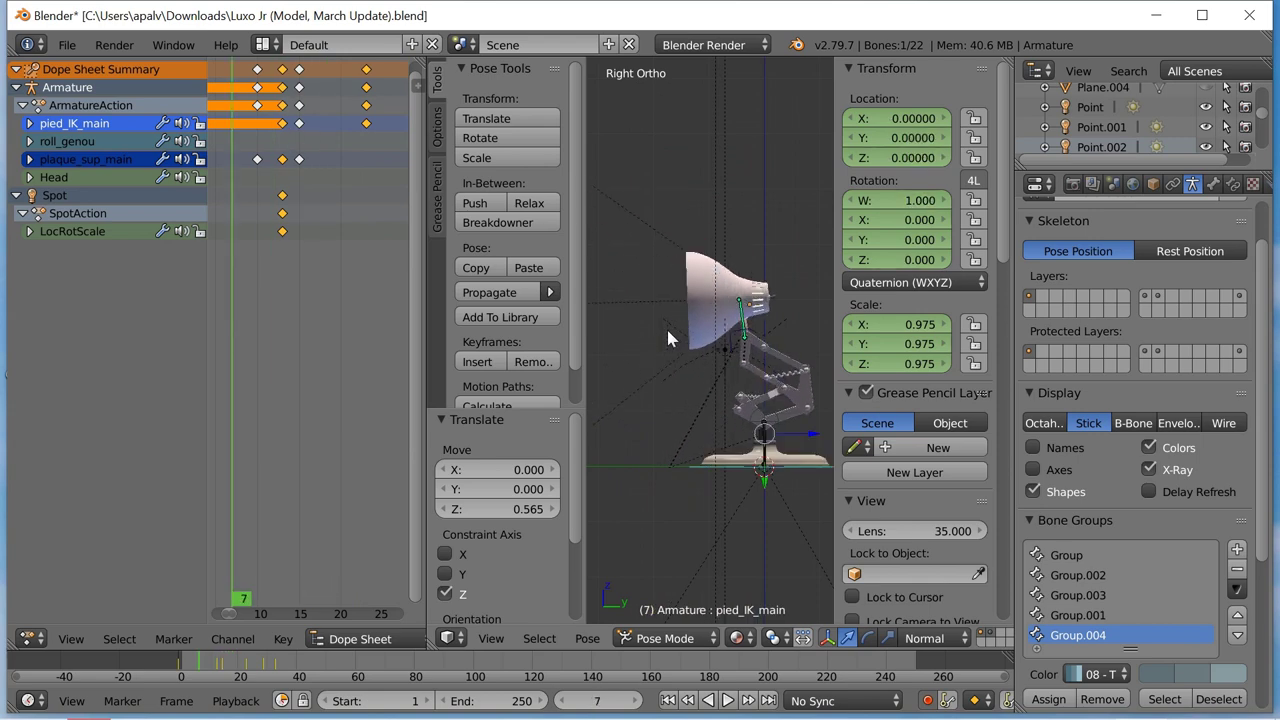
pyautogui.hotkey('alt', 'a')
pyautogui.press('KP_3')
pyautogui.press('Up')
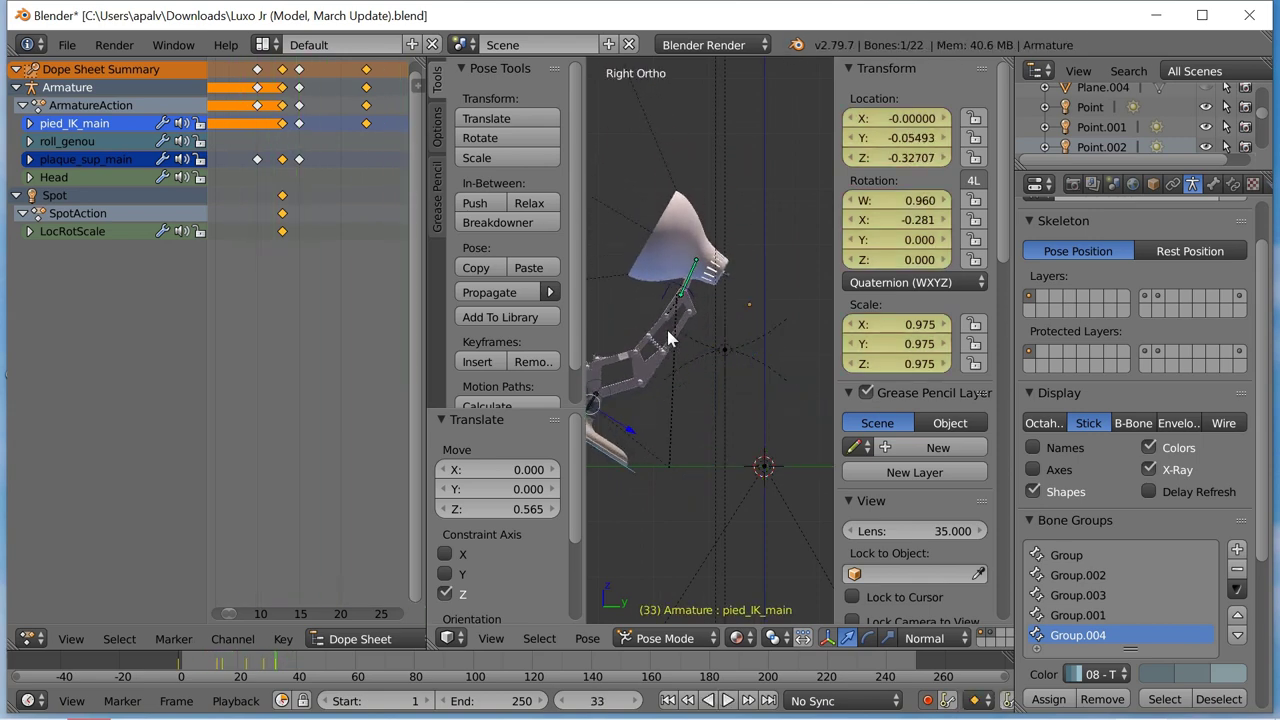
pyautogui.press('Up')
pyautogui.press('Down')
pyautogui.press('Up')
pyautogui.press('Down')
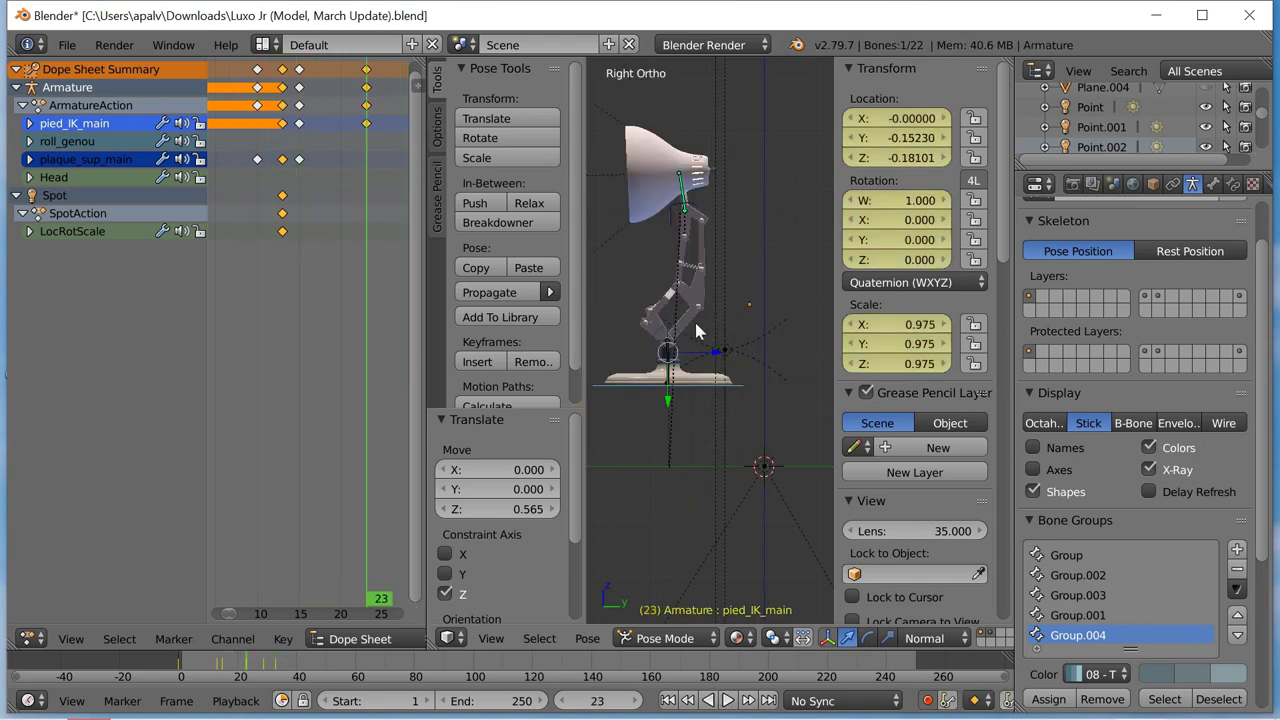
pyautogui.press('Up')
pyautogui.press('g')
pyautogui.press('y')
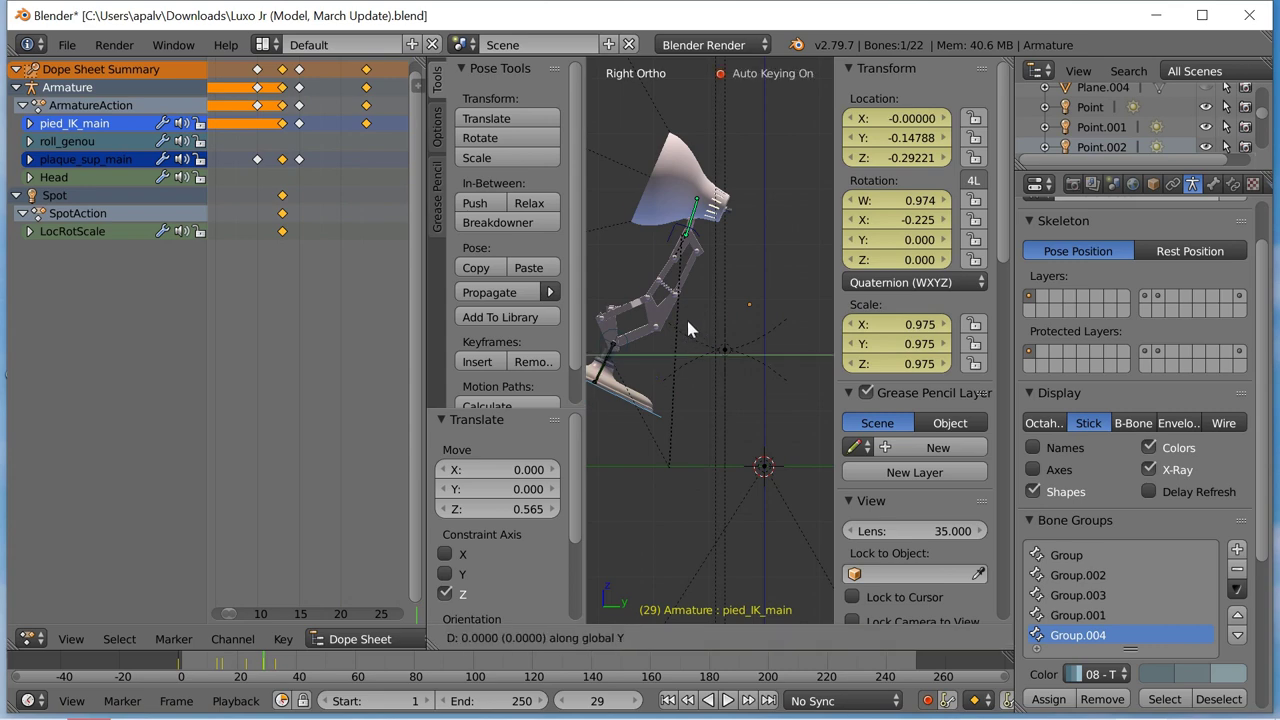
pyautogui.click(677, 328)
# Move the lamp further forward along Y at frame 33 and replay the hop.
pyautogui.press('Up')
pyautogui.press('g')
pyautogui.press('y')
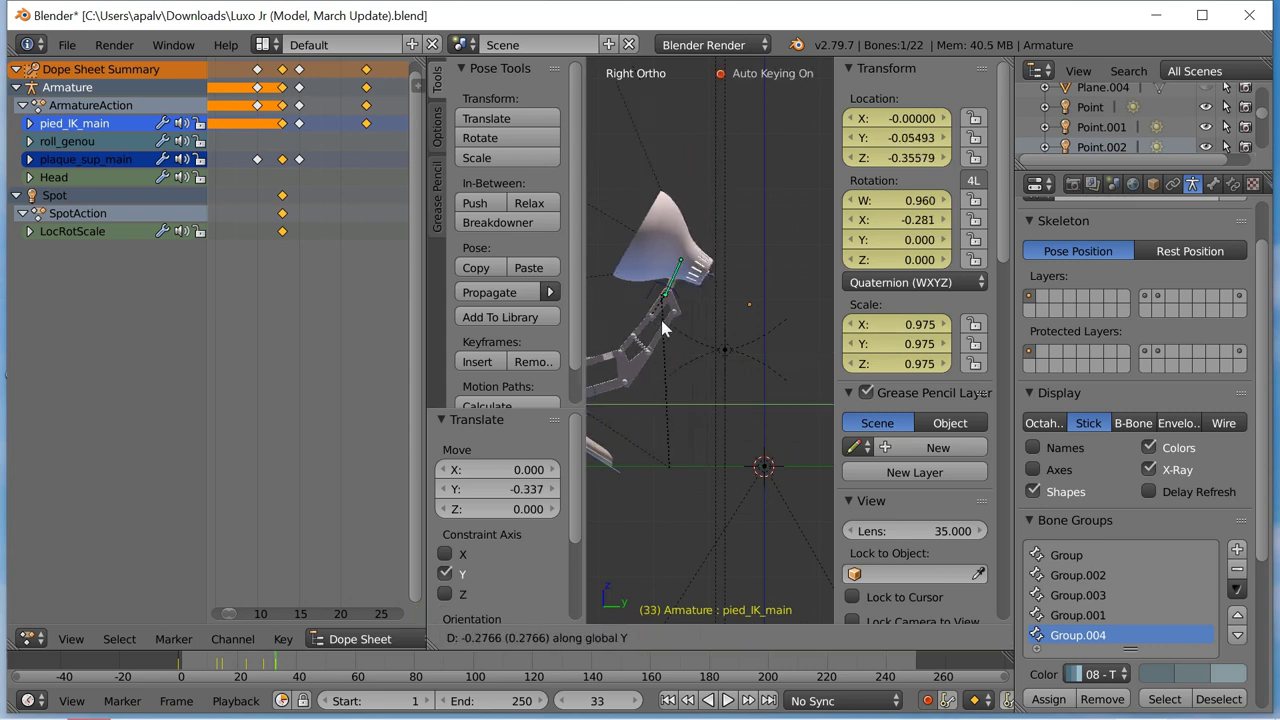
pyautogui.click(648, 326)
pyautogui.press('Down')
pyautogui.press('Down')
pyautogui.hotkey('alt', 'a')
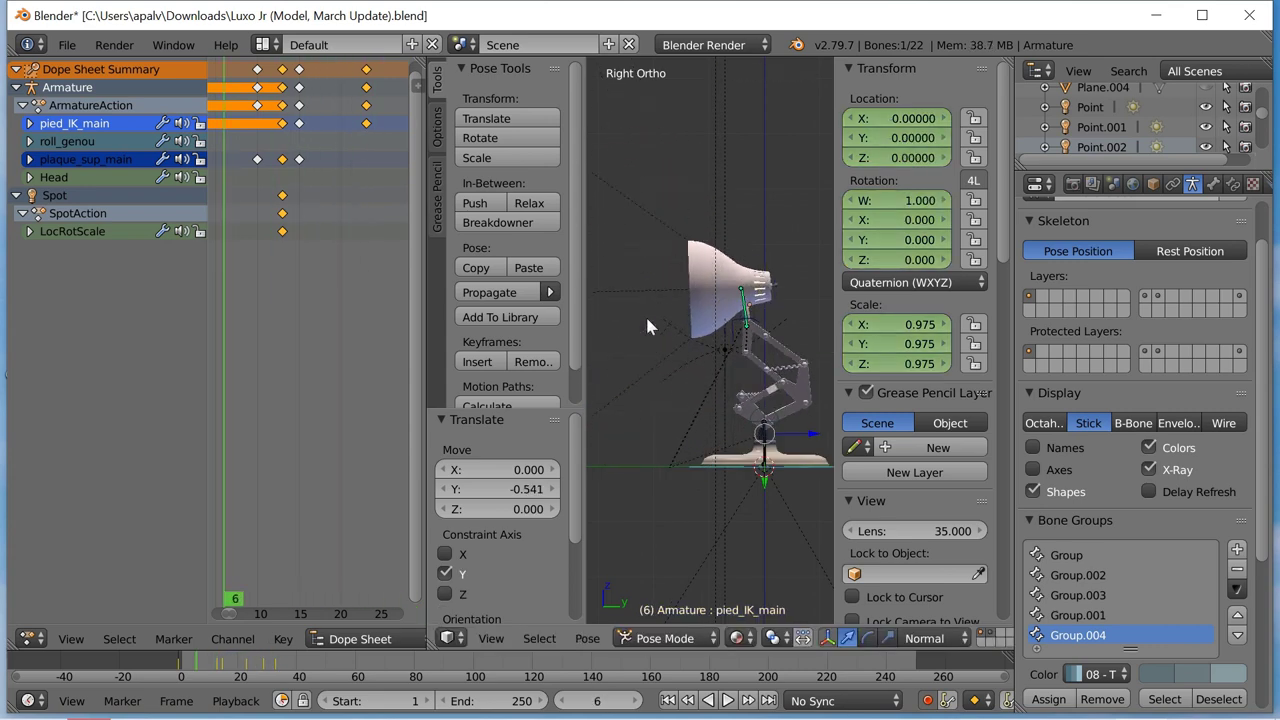
pyautogui.hotkey('alt', 'a')
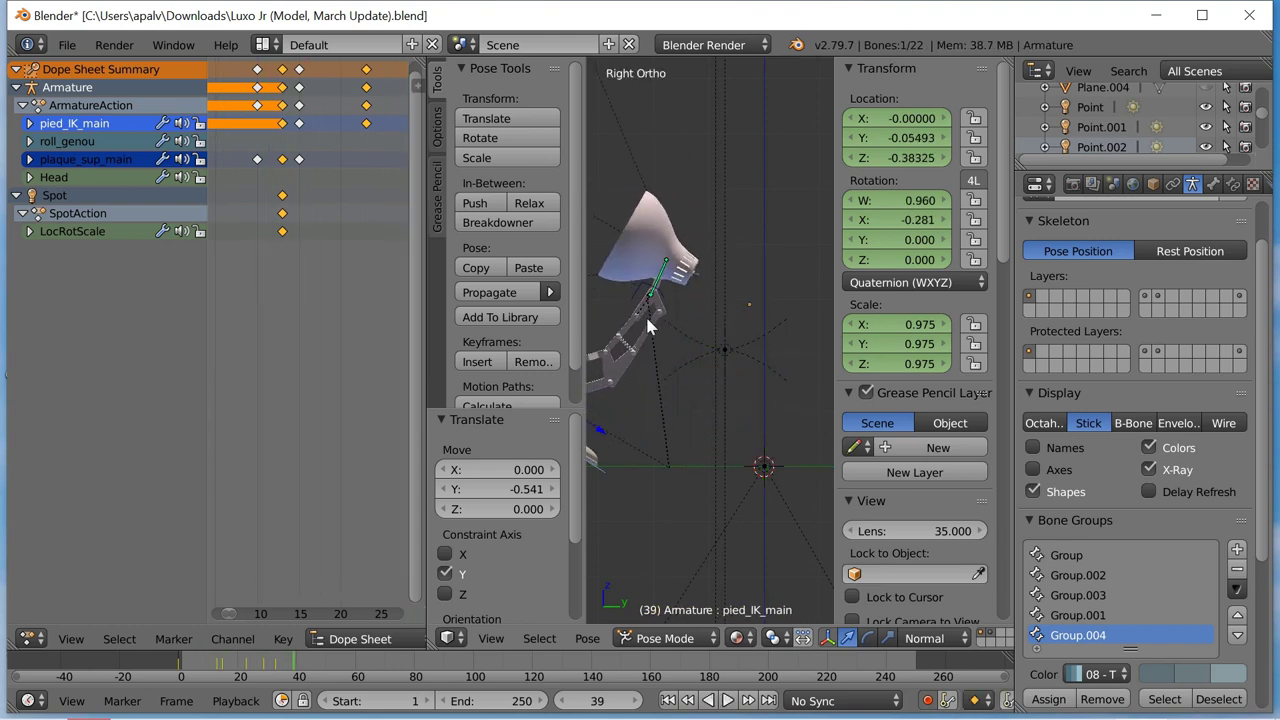
# Lower the lamp along Z at frame 29, replay the hop and step back through frames.
pyautogui.press('Down')
pyautogui.press('g')
pyautogui.press('y')
pyautogui.press('z')
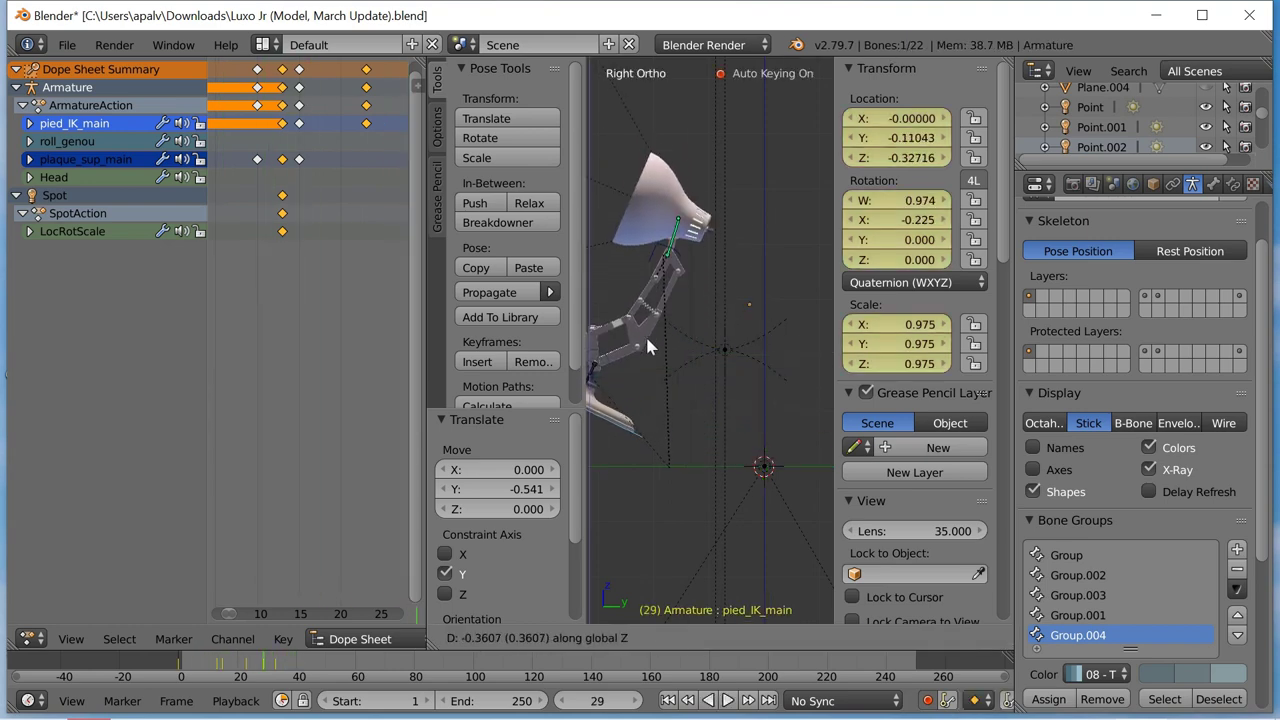
pyautogui.click(640, 340)
pyautogui.press('Down')
pyautogui.hotkey('alt', 'a')
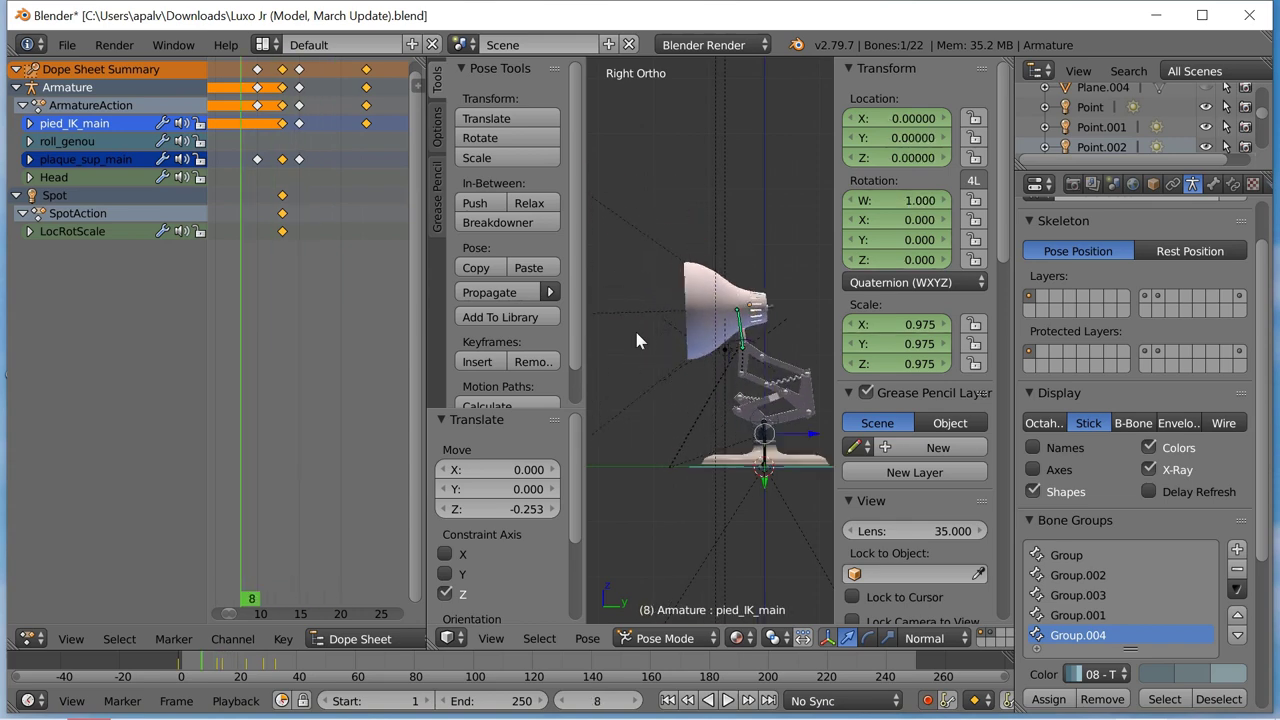
pyautogui.hotkey('alt', 'a')
pyautogui.press('Left')
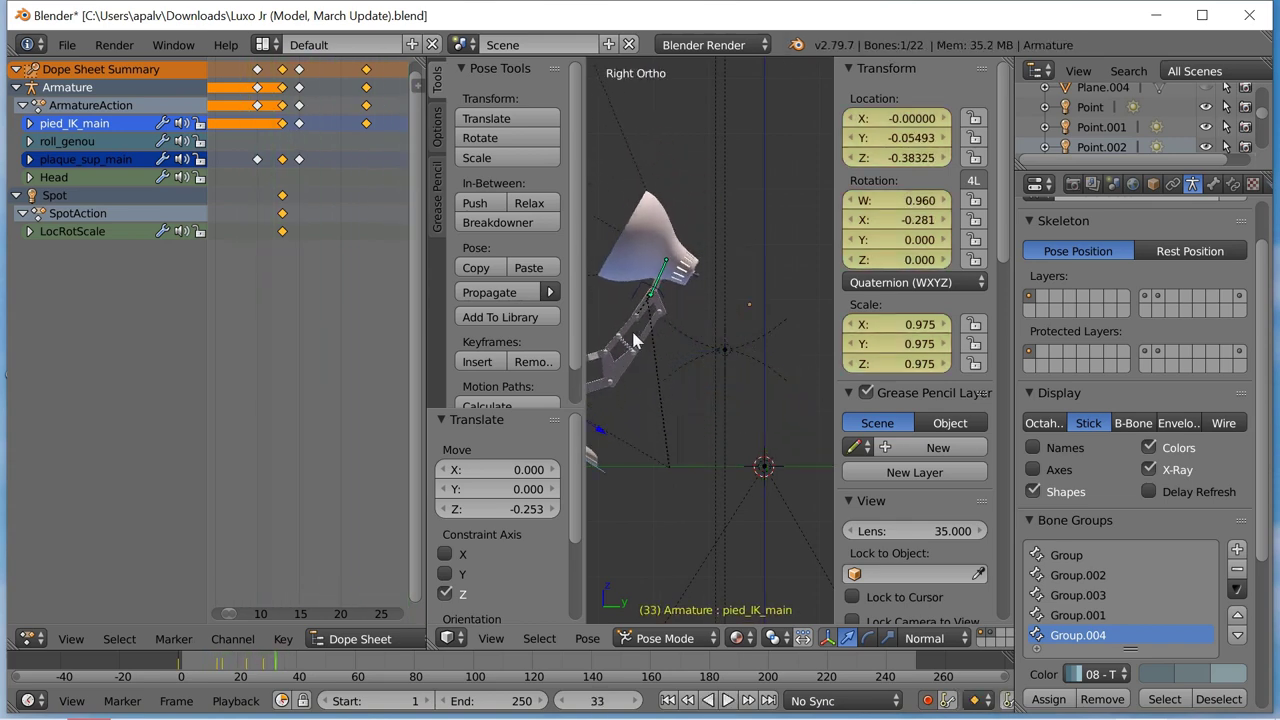
pyautogui.press('Left')
pyautogui.press('Left')
pyautogui.press('Left')
pyautogui.press('Left')
pyautogui.press('Left')
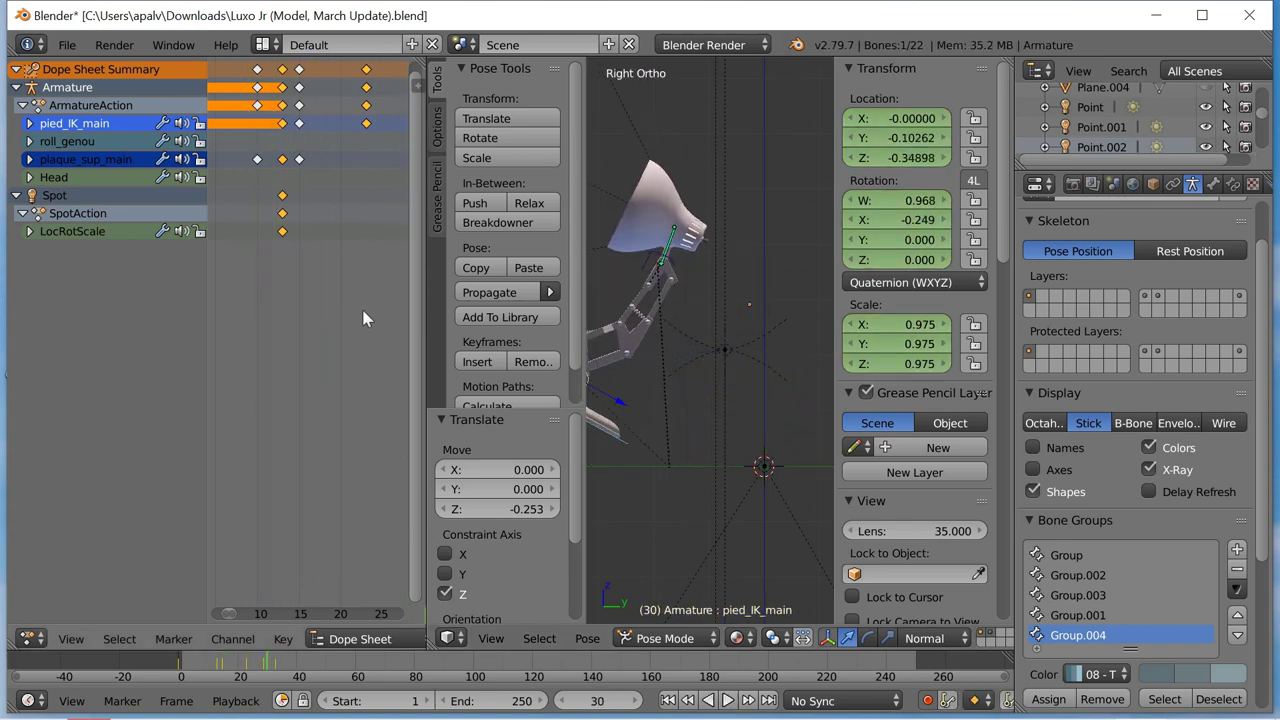
pyautogui.press('Left')
pyautogui.press('Left')
# Set the hop keyframes to Linear interpolation and play the animation to frame 42.
pyautogui.keyDown('ctrl'); pyautogui.hscroll(5, 394, 173); pyautogui.keyUp('ctrl')
pyautogui.press('t')
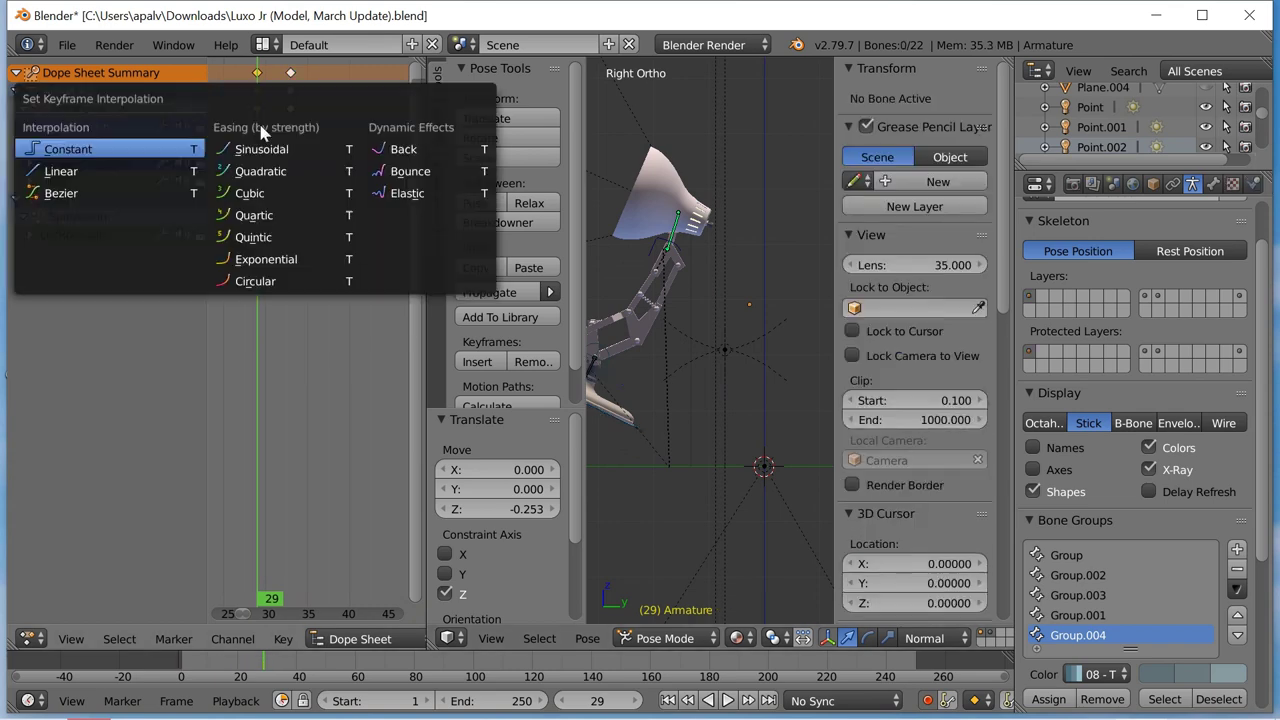
pyautogui.click(160, 170)
pyautogui.press('Right')
pyautogui.press('Right')
pyautogui.press('Right')
pyautogui.hotkey('alt', 'a')
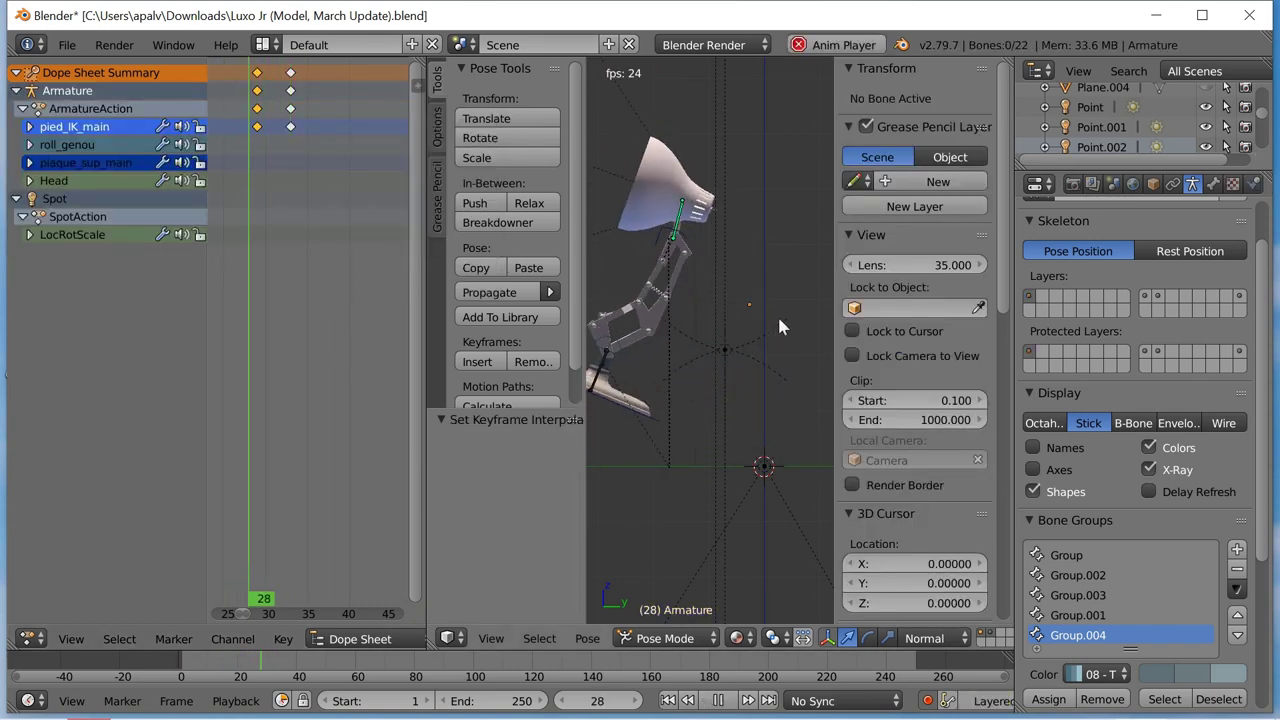
pyautogui.hotkey('alt', 'a')
# Slide the last keyframe column from frame 33 to 32 and play the hop backwards to check.
pyautogui.press('Up')
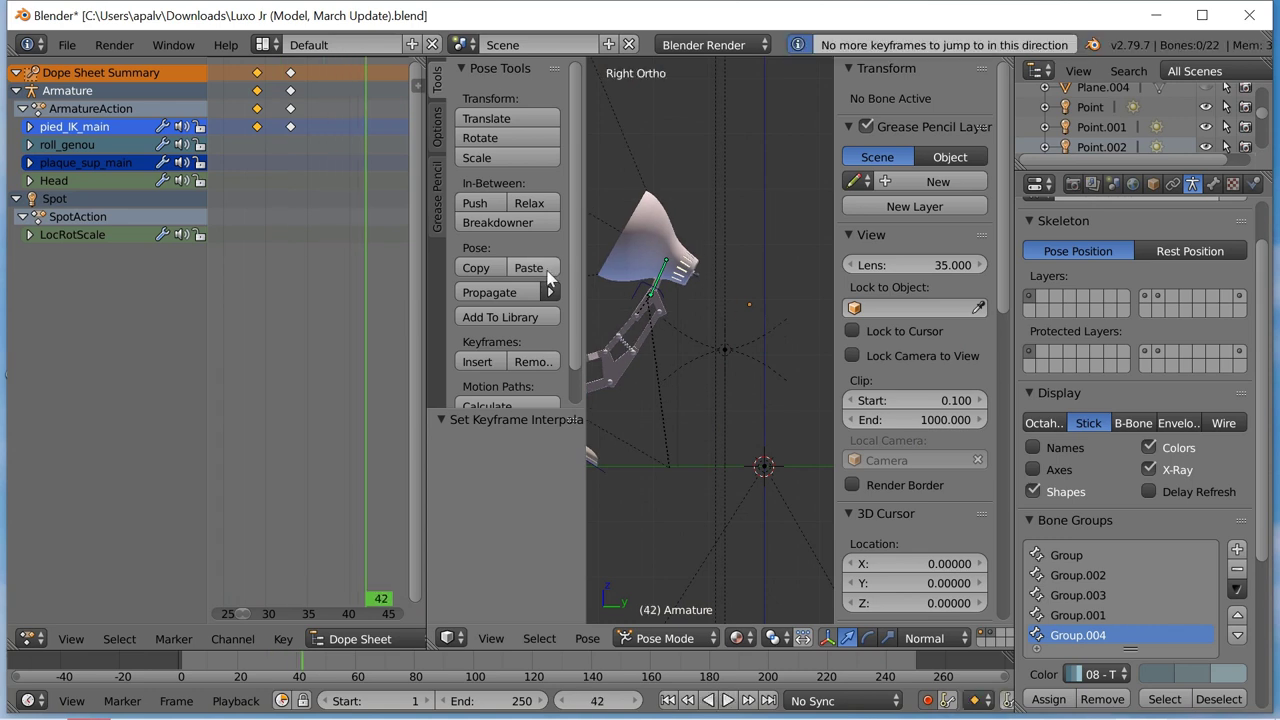
pyautogui.rightClick(290, 127)
pyautogui.press('Left')
pyautogui.press('g')
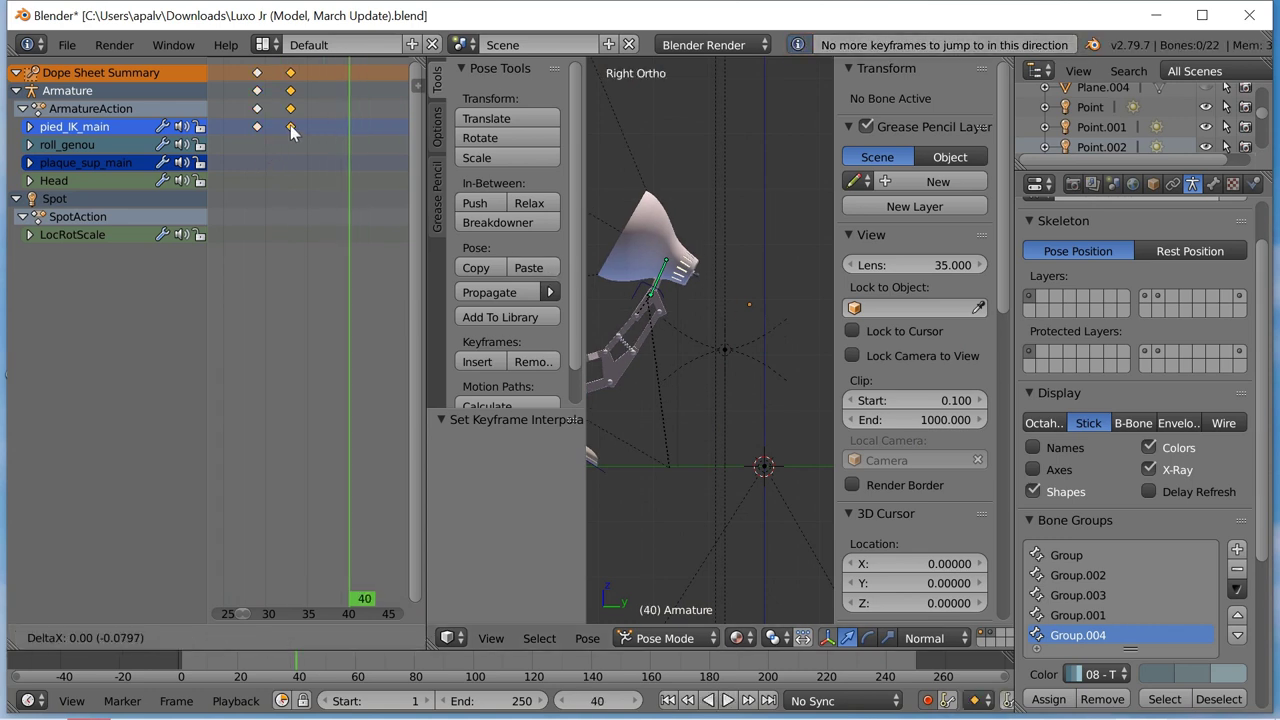
pyautogui.click(281, 131)
pyautogui.hotkey('shift', 'alt', 'a')
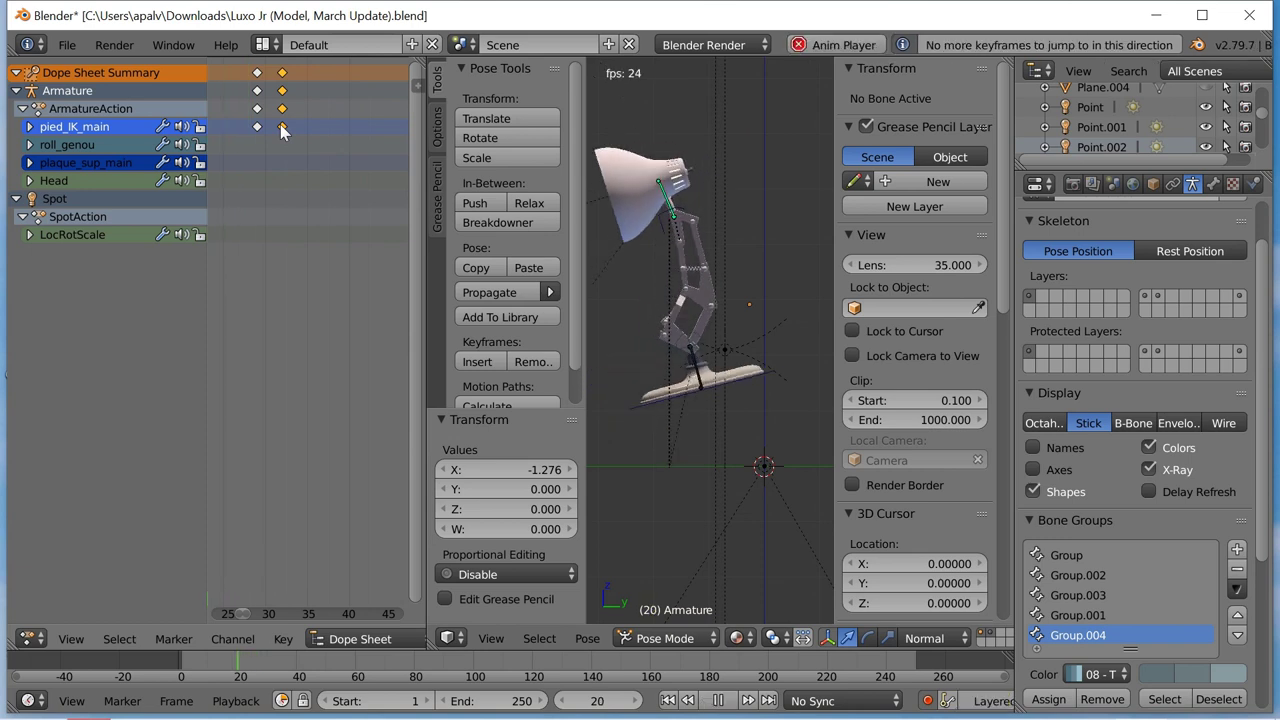
pyautogui.press('Escape')
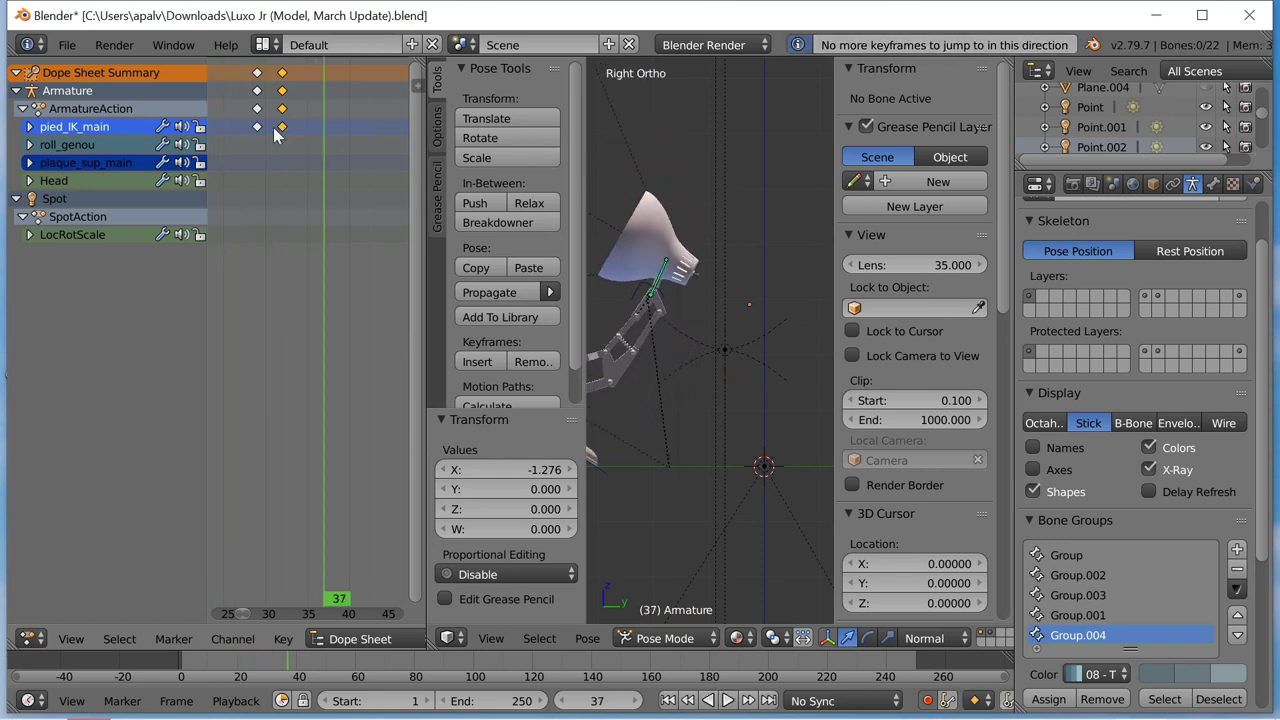
pyautogui.press('Left')
pyautogui.press('Left')
pyautogui.press('Left')
# Paste the saved pose onto the pied_IK_main foot bone and shift it along Y.
pyautogui.keyDown('shift'); pyautogui.moveTo(674, 406); pyautogui.dragTo(782, 402, button='middle'); pyautogui.keyUp('shift')
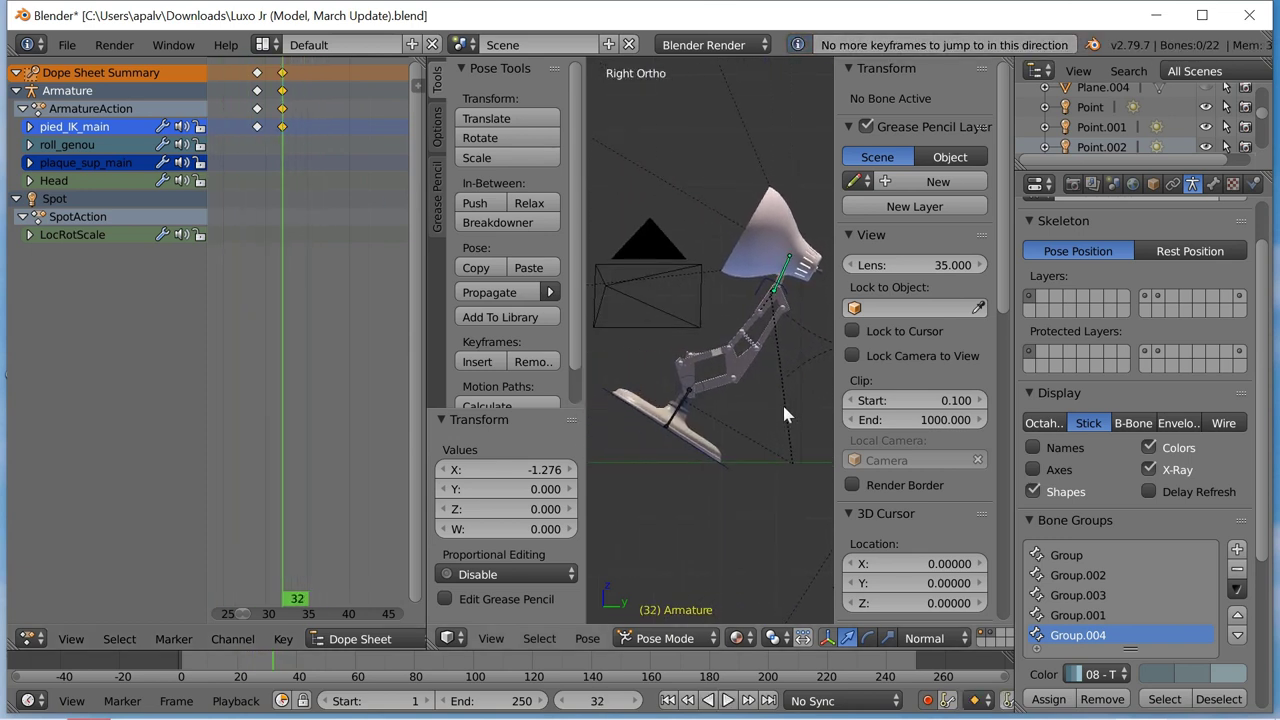
pyautogui.rightClick(727, 461)
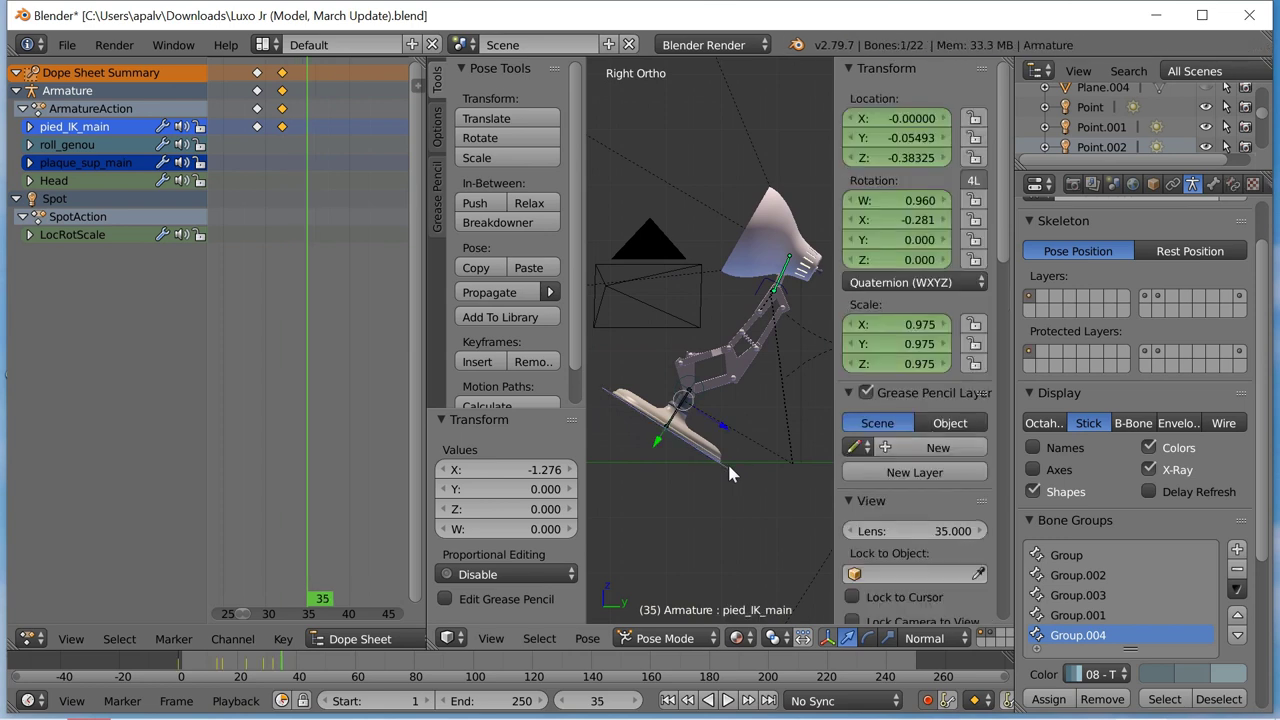
pyautogui.hotkey('ctrl', 'v')
pyautogui.press('g')
pyautogui.press('x')
pyautogui.press('y')
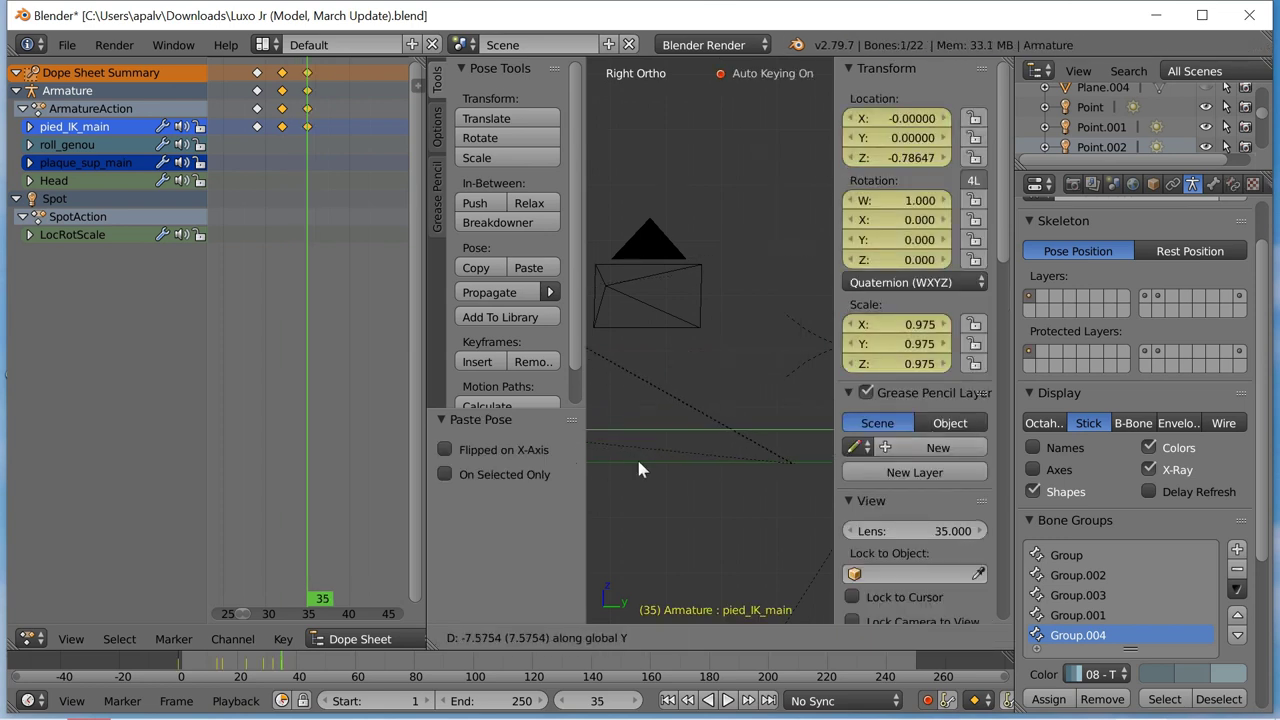
pyautogui.click(770, 436)
pyautogui.press('Down')
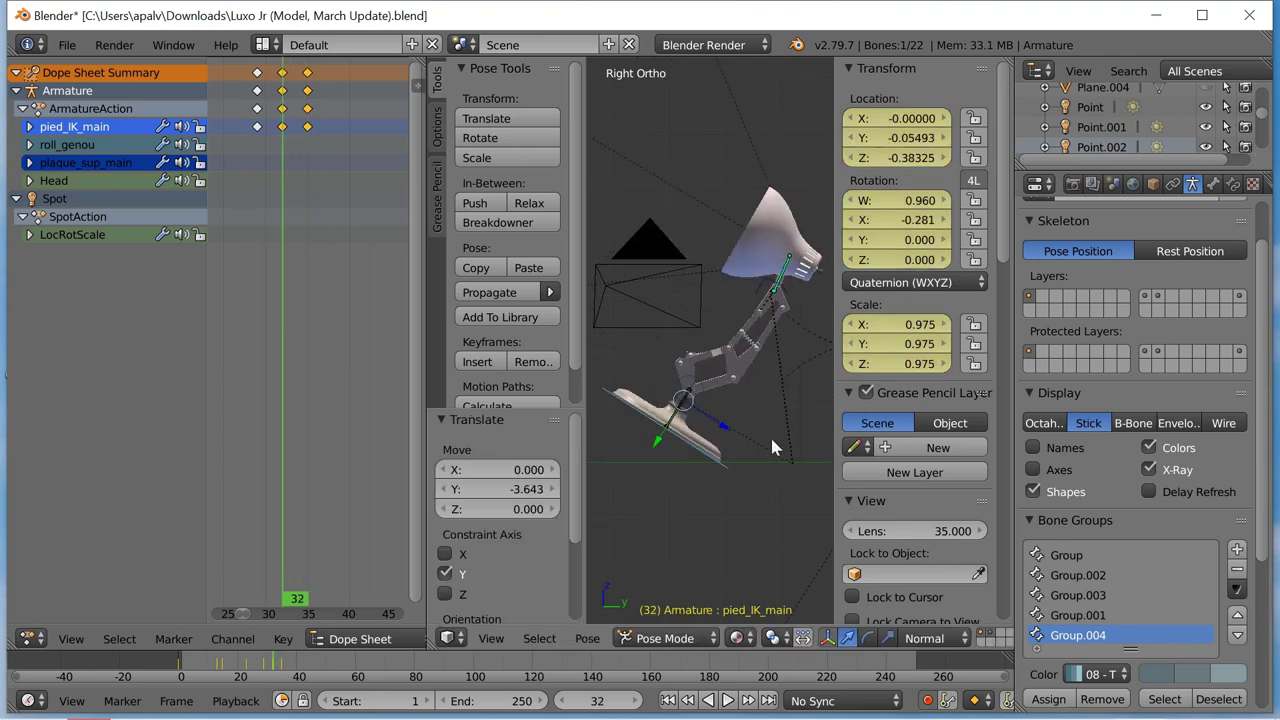
pyautogui.press('Right')
pyautogui.press('Right')
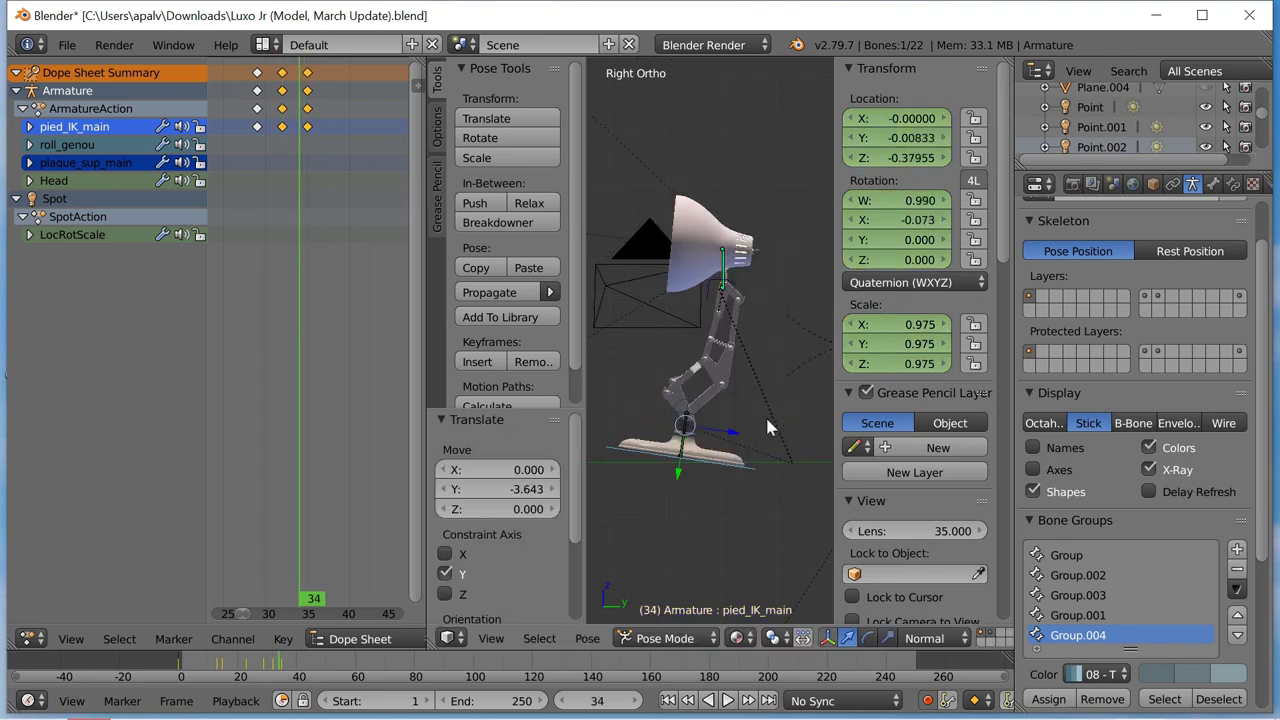
pyautogui.press('Down')
# Re-key the pied_IK_main foot along Y at frames 32 and 35.
pyautogui.press('g')
pyautogui.press('y')
pyautogui.click(749, 414)
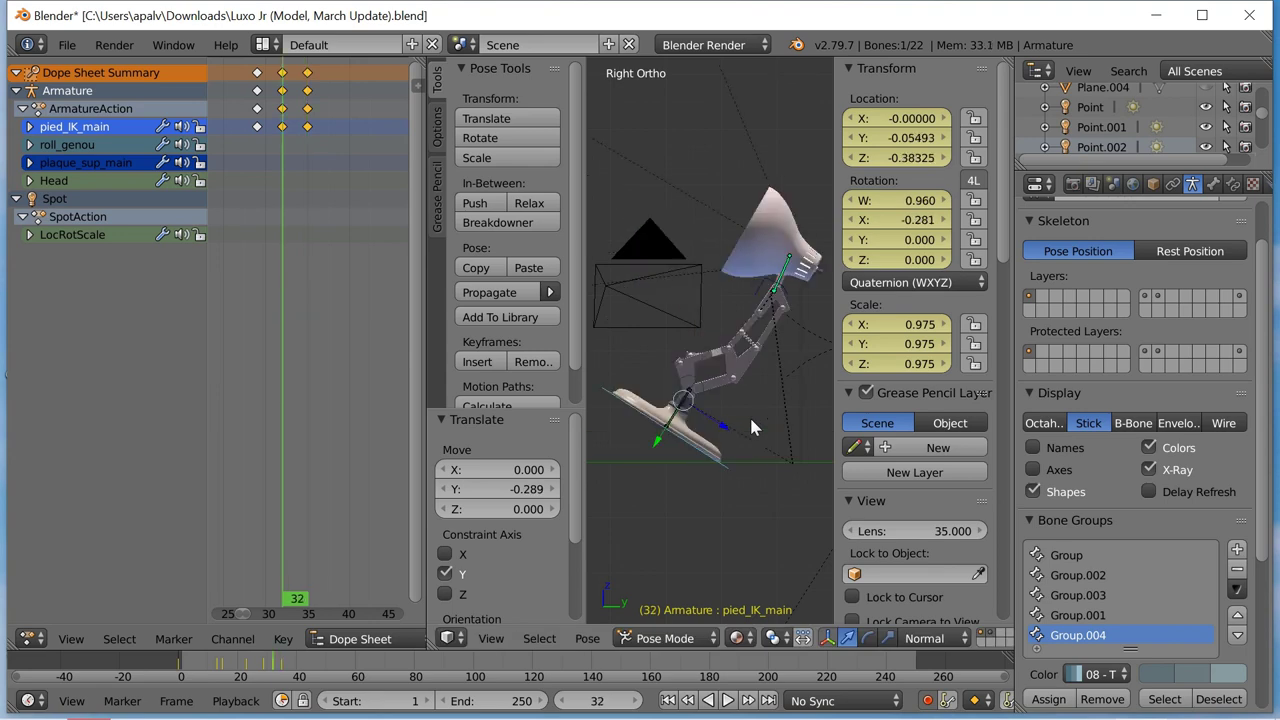
pyautogui.press('Up')
pyautogui.press('Up')
pyautogui.press('g')
pyautogui.press('y')
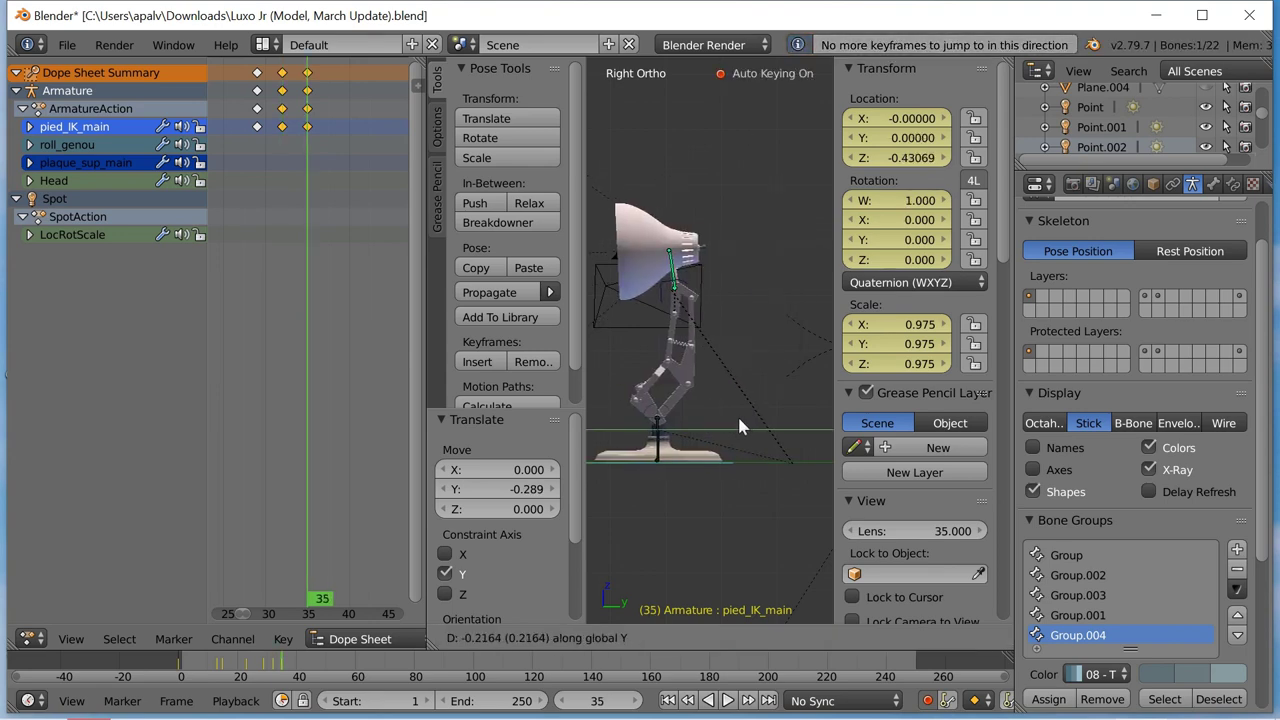
pyautogui.click(737, 414)
pyautogui.press('Left')
pyautogui.press('Left')
pyautogui.press('Left')
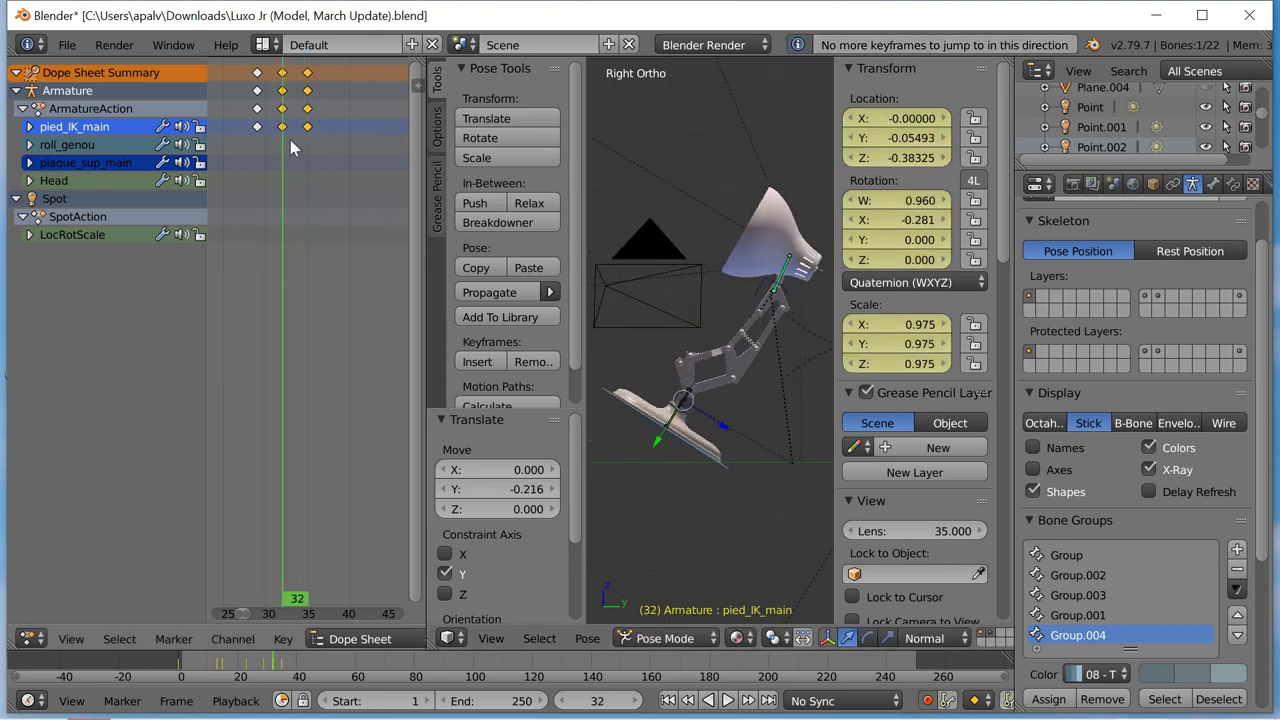
# Make the keyframe interpolation Linear and play the hop with Alt+A.
pyautogui.click(282, 127)
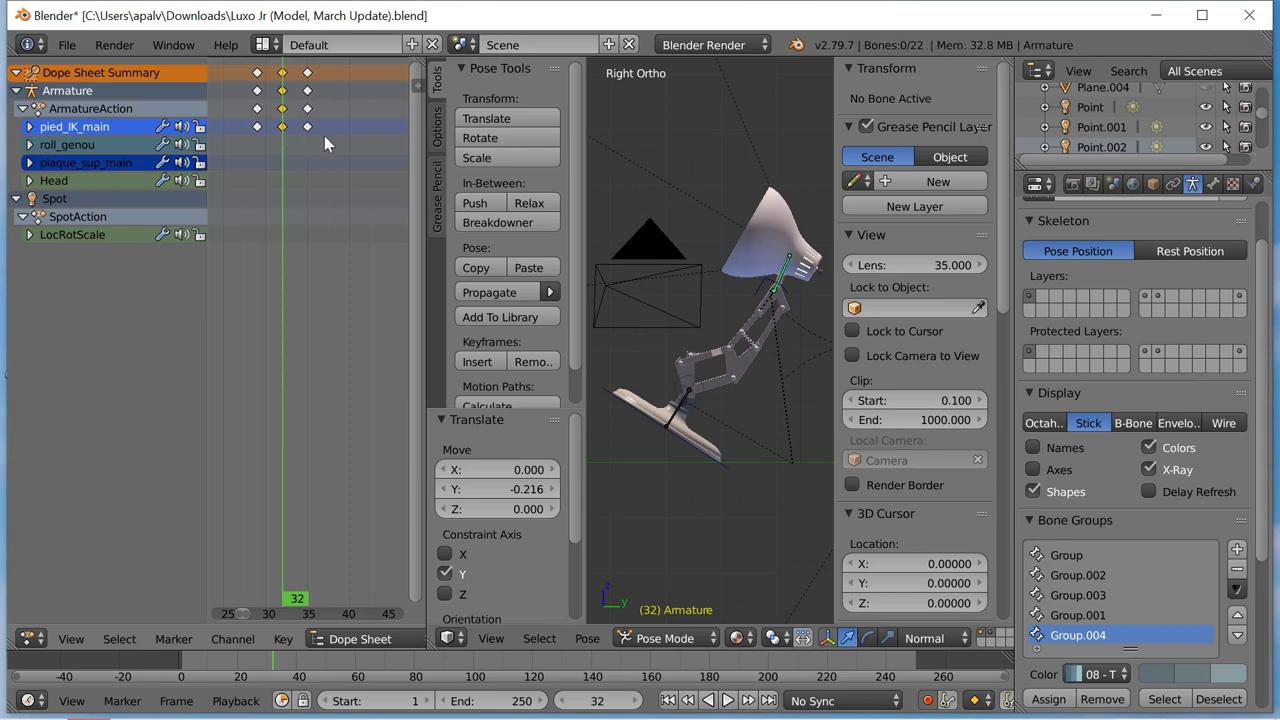
pyautogui.press('t')
pyautogui.click(265, 138)
pyautogui.press('Right')
pyautogui.press('Right')
pyautogui.press('Right')
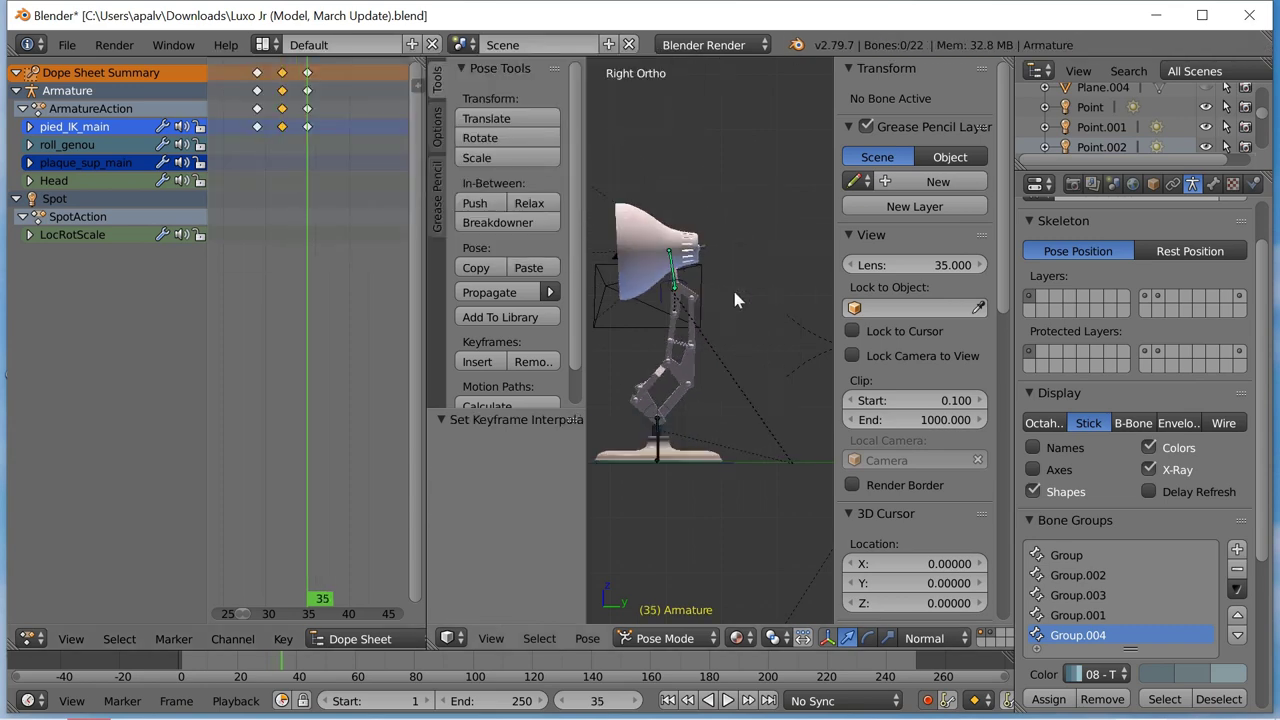
pyautogui.hotkey('alt', 'a')
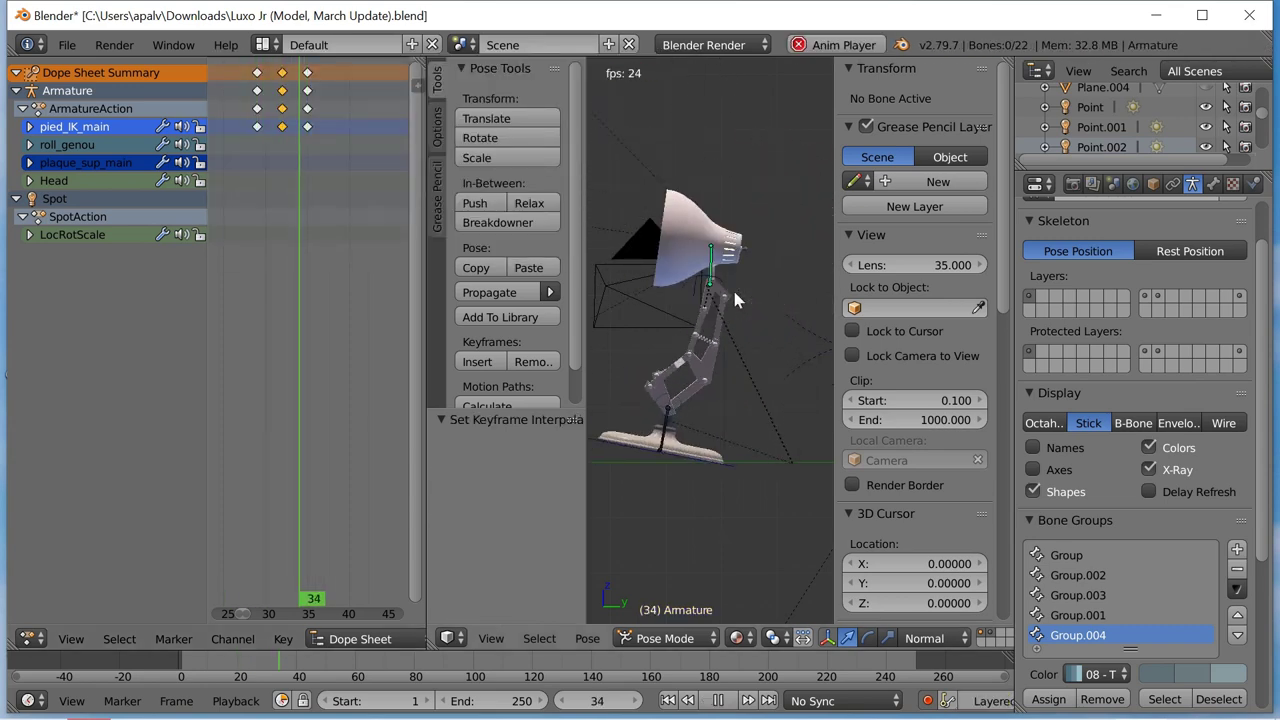
pyautogui.press('KP_3')
pyautogui.hotkey('alt', 'a')
pyautogui.press('Up')
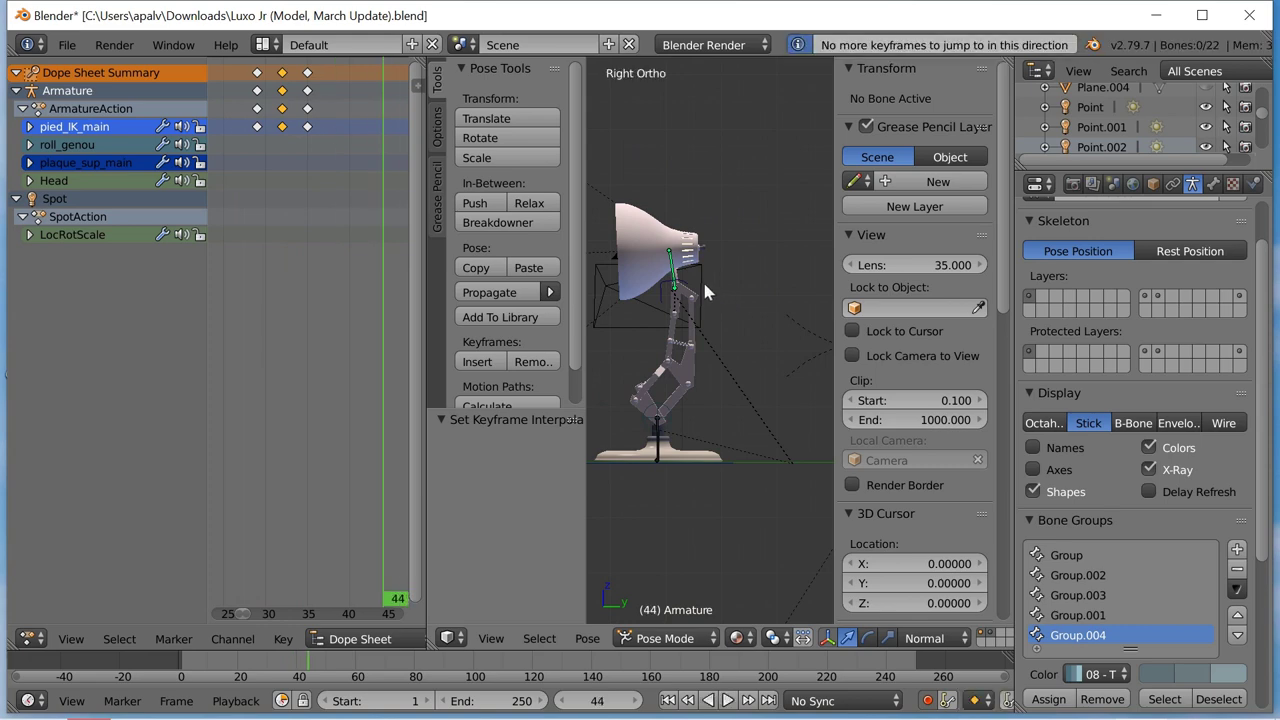
pyautogui.press('Down')
# Select the plaque_sup_main bone and move it to key a pose at frame 23.
pyautogui.rightClick(682, 285)
pyautogui.click(672, 287)
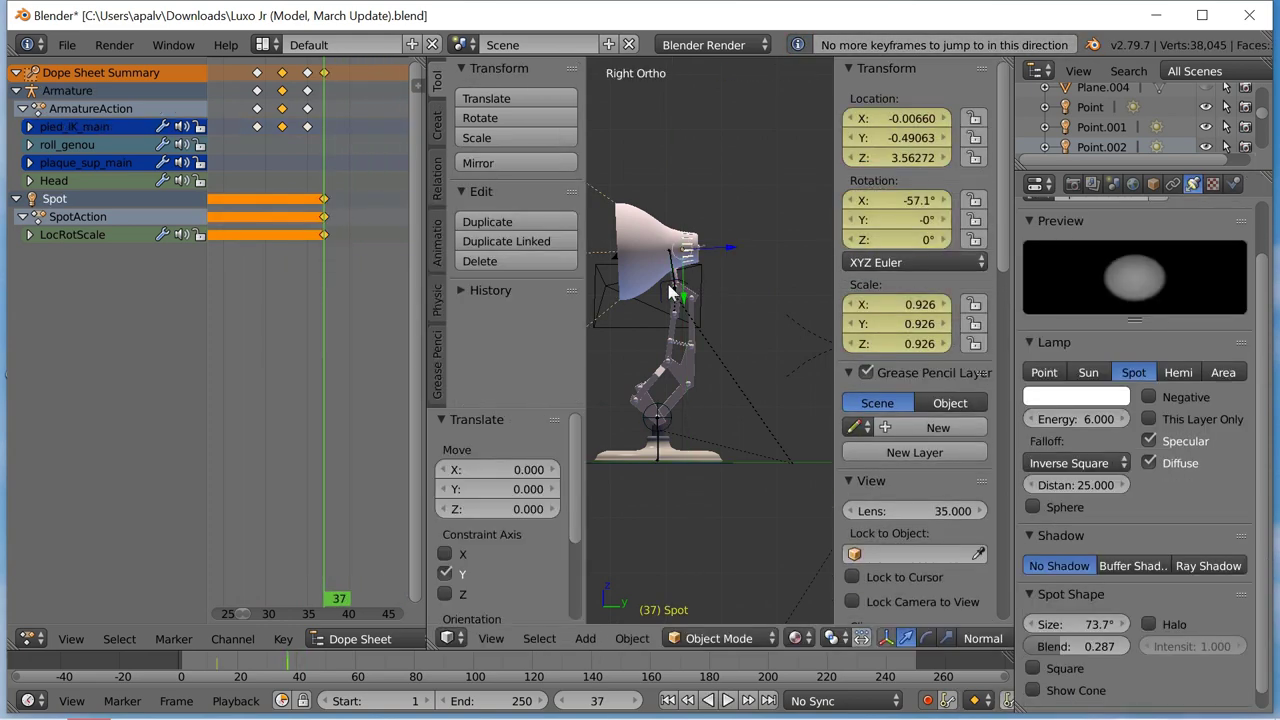
pyautogui.rightClick(672, 290)
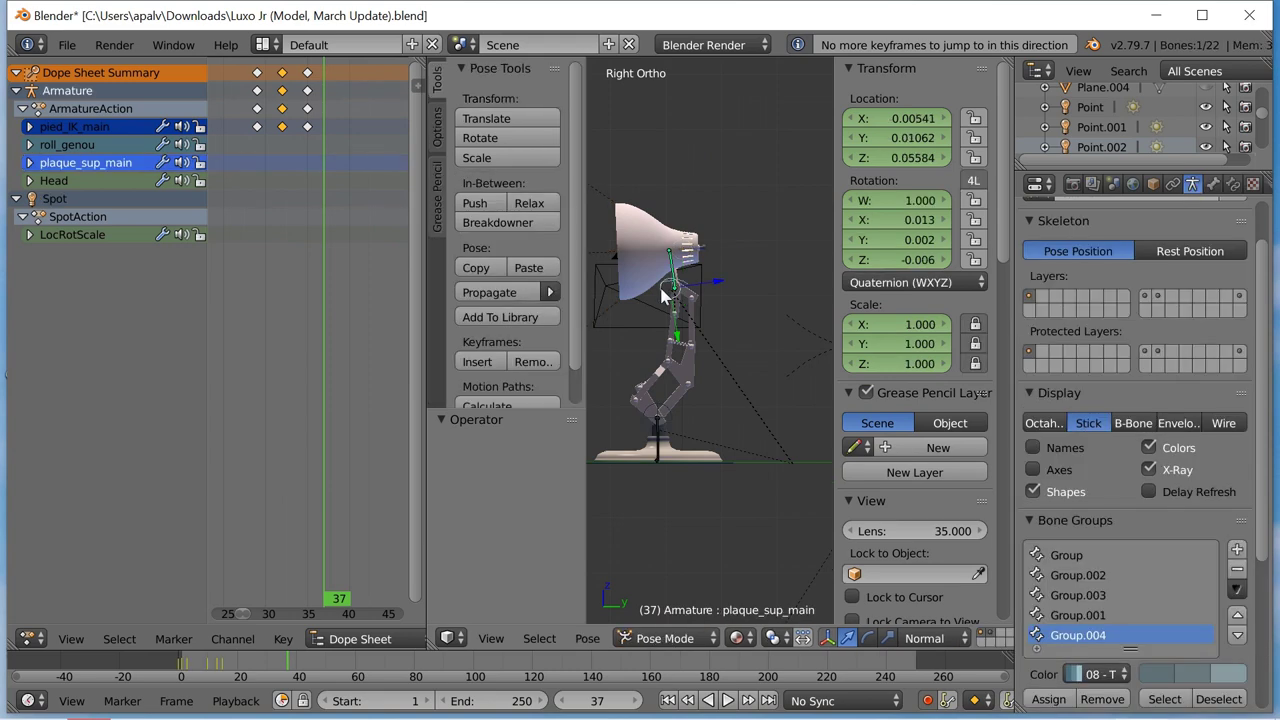
pyautogui.press('Down')
pyautogui.press('Down')
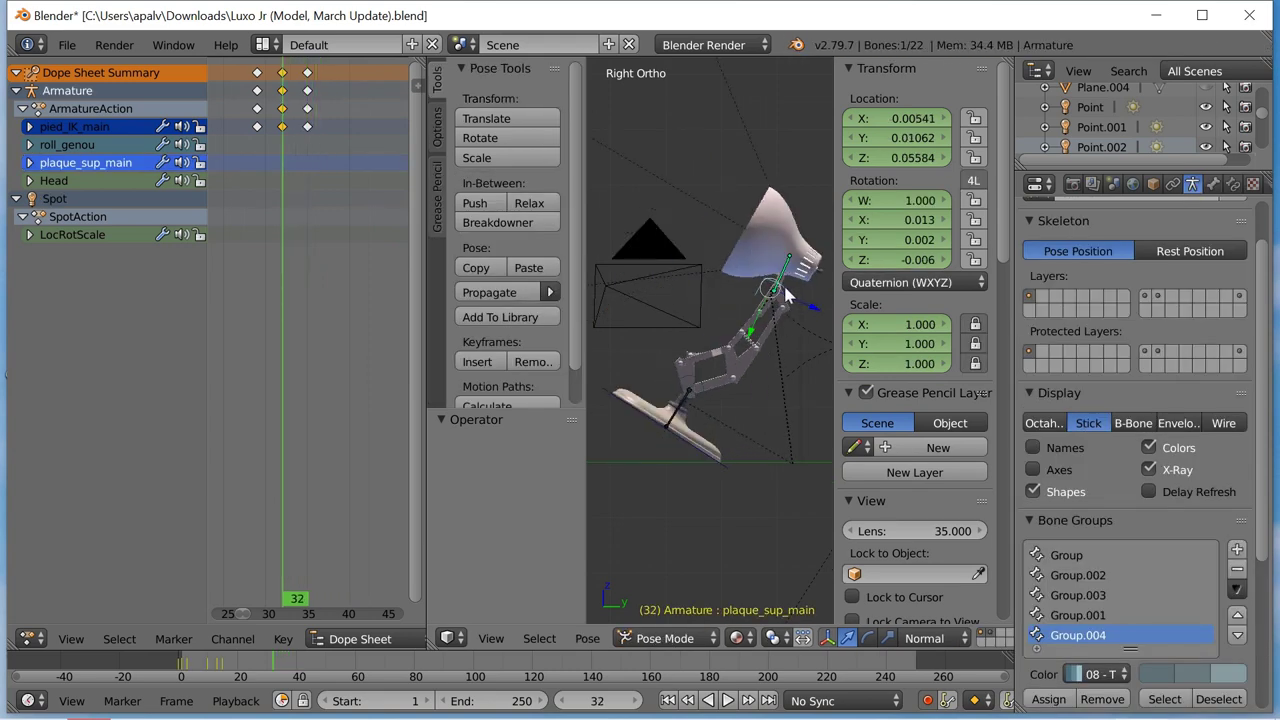
pyautogui.scroll(-3, 760, 285)
pyautogui.press('Left')
pyautogui.press('Left')
pyautogui.press('Left')
pyautogui.press('Left')
pyautogui.press('Left')
pyautogui.press('Left')
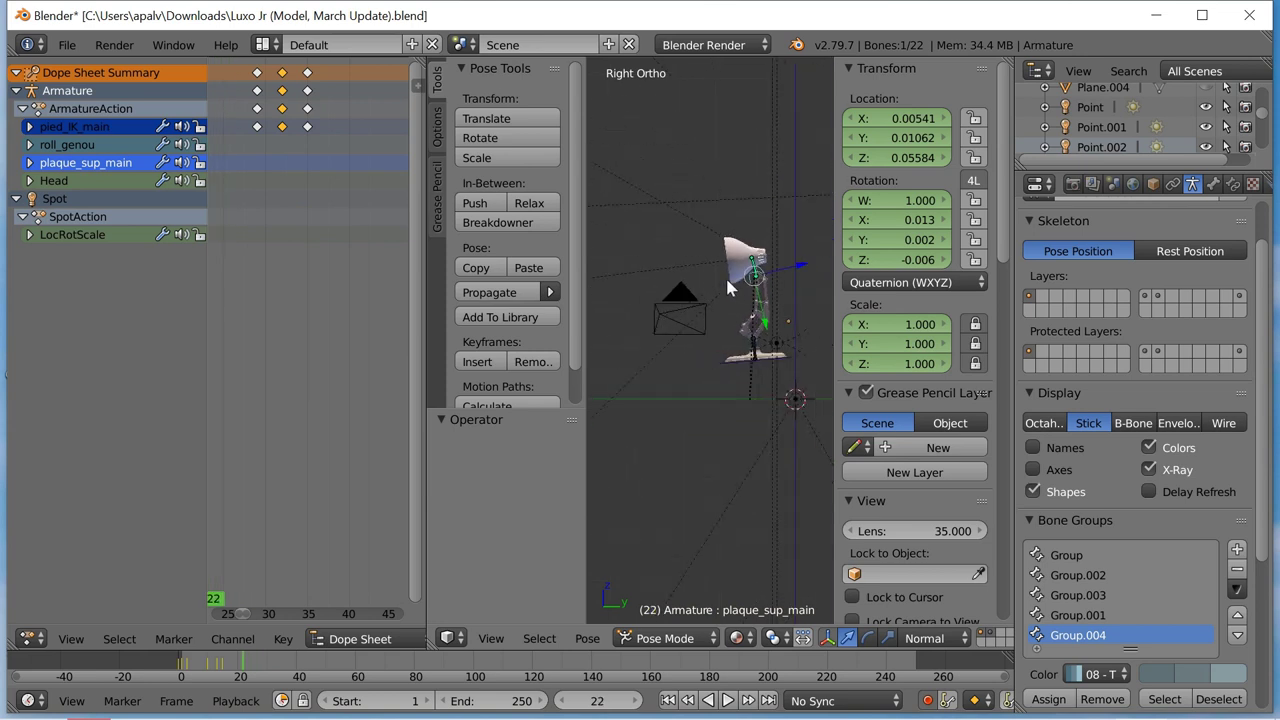
pyautogui.press('Right')
pyautogui.press('g')
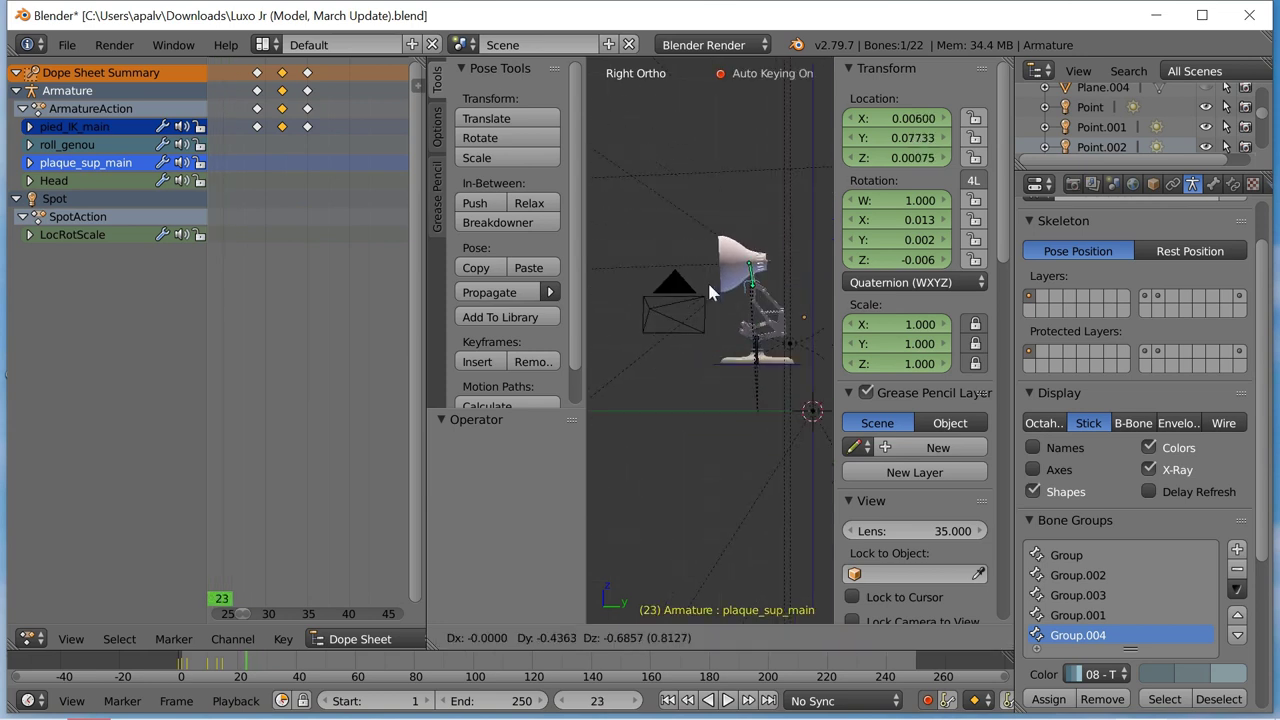
pyautogui.click(703, 297)
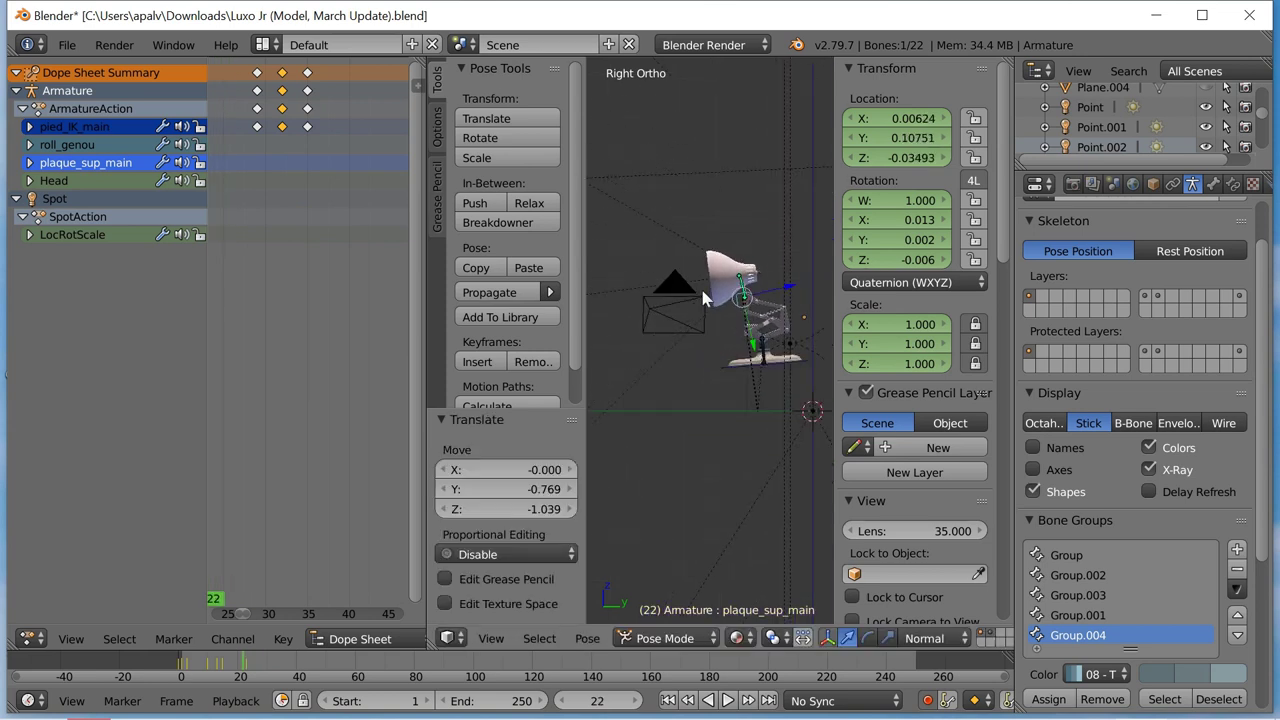
# Step back and forth through frames 22–32 to review the body motion.
pyautogui.press('Left')
pyautogui.press('Left')
pyautogui.press('Left')
pyautogui.press('Left')
pyautogui.press('Left')
pyautogui.press('Left')
pyautogui.press('Right')
pyautogui.press('Right')
pyautogui.press('Right')
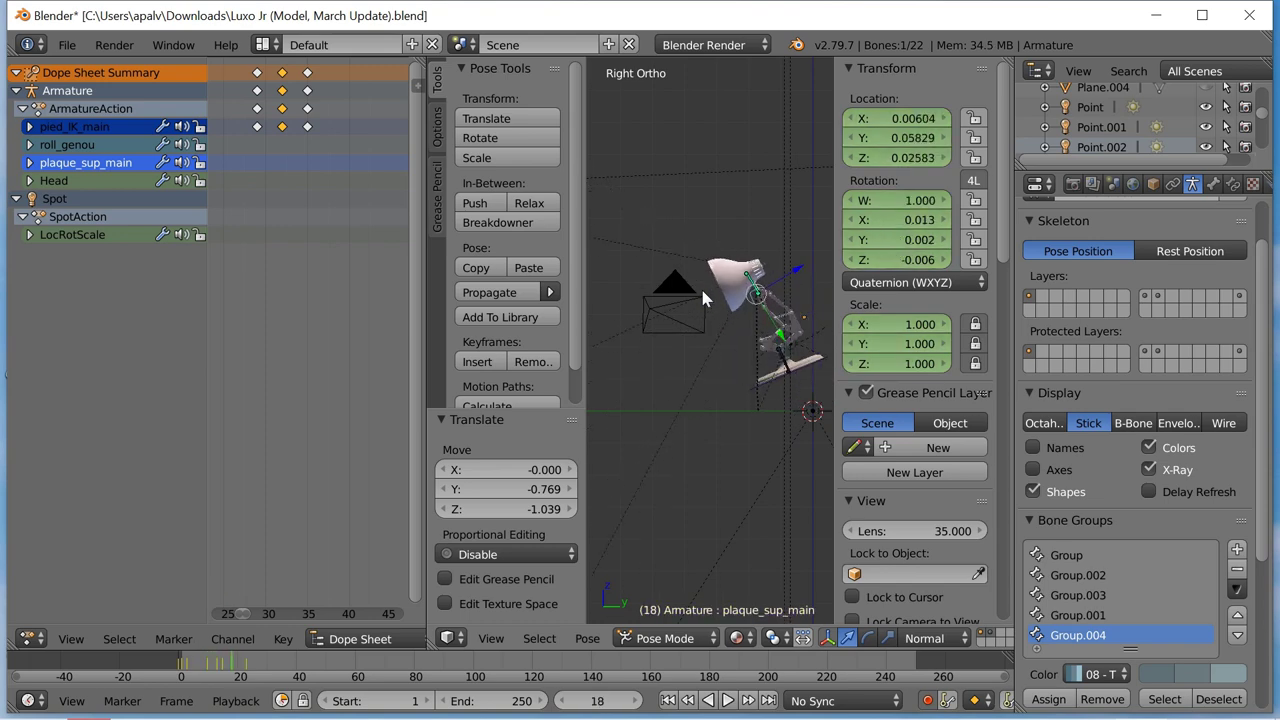
pyautogui.press('Right')
pyautogui.press('Right')
pyautogui.press('Right')
pyautogui.press('Left')
pyautogui.press('Left')
pyautogui.press('Left')
pyautogui.press('Left')
pyautogui.press('Left')
pyautogui.press('Left')
pyautogui.press('Right')
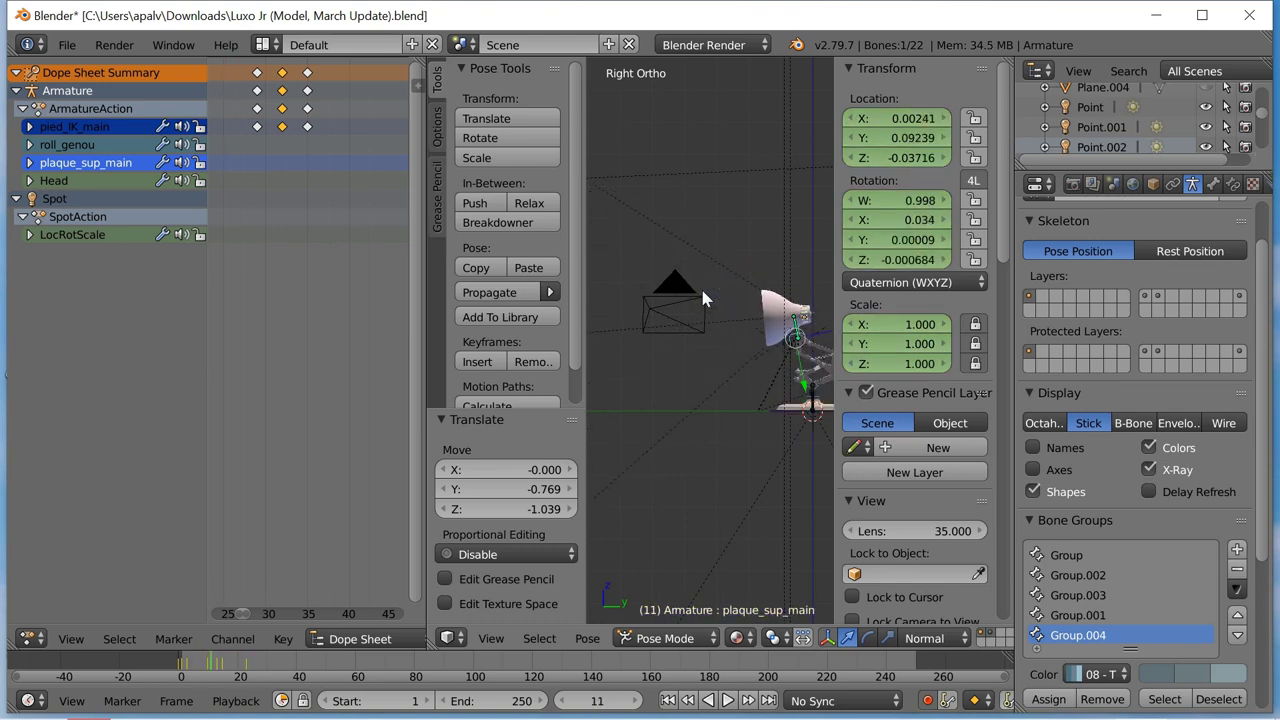
pyautogui.press('Right')
pyautogui.press('Right')
pyautogui.press('Right')
pyautogui.press('Right')
pyautogui.press('Right')
pyautogui.press('Right')
pyautogui.press('Right')
pyautogui.press('Right')
pyautogui.press('Right')
pyautogui.press('Right')
pyautogui.press('Right')
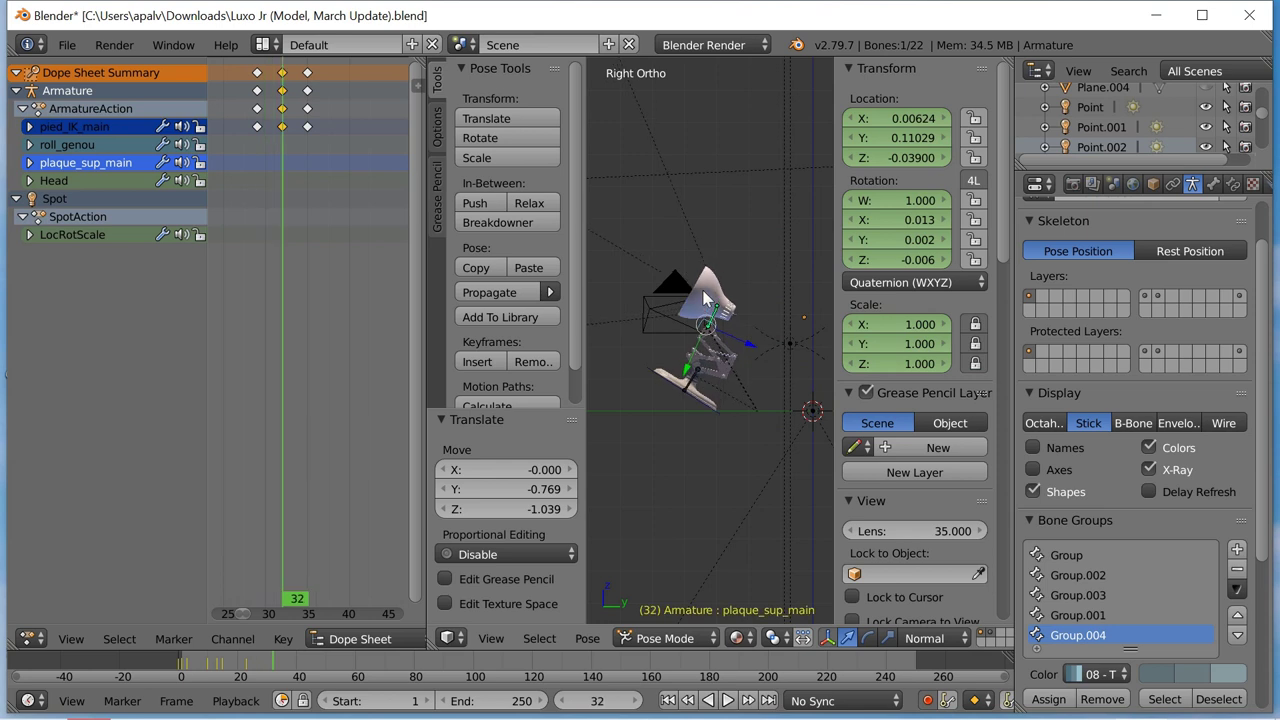
pyautogui.press('Right')
pyautogui.press('Left')
pyautogui.scroll(2, 747, 271)
# Move and tilt plaque_sup_main (about -11°) at frame 32, then reposition and rotate it at 35.
pyautogui.press('g')
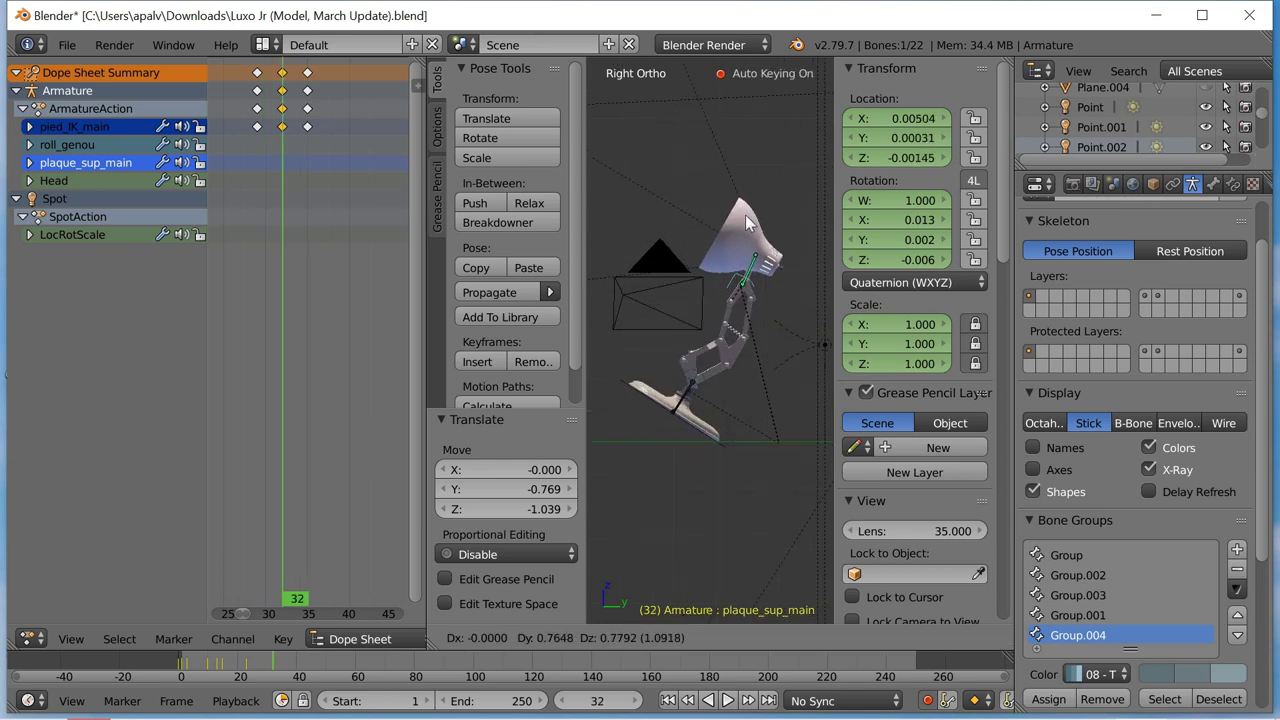
pyautogui.click(759, 226)
pyautogui.press('r')
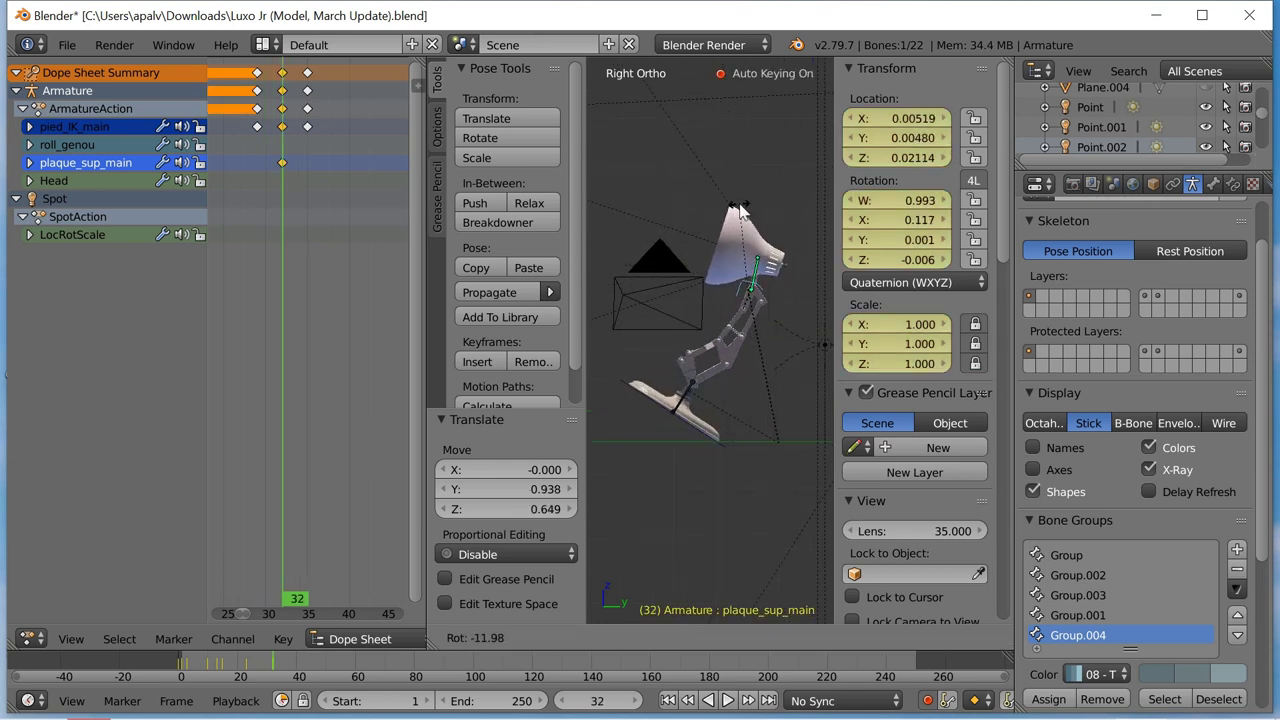
pyautogui.click(741, 208)
pyautogui.press('Up')
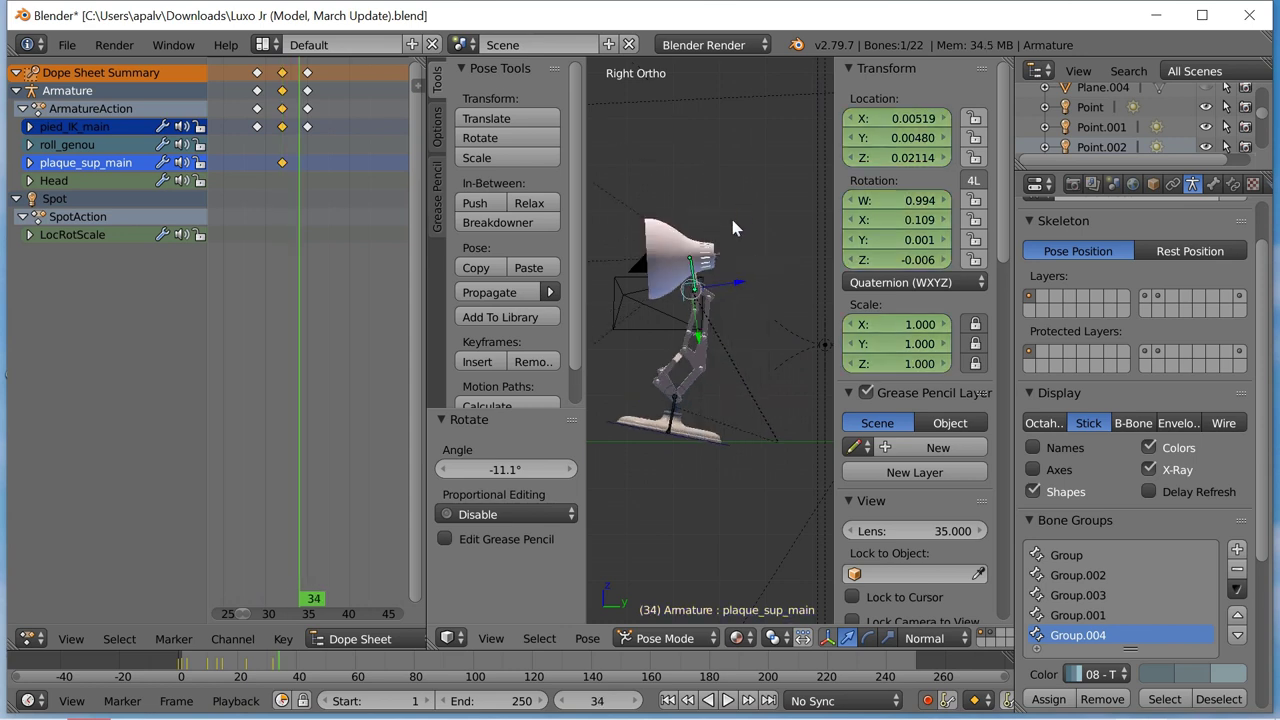
pyautogui.press('g')
pyautogui.click(751, 330)
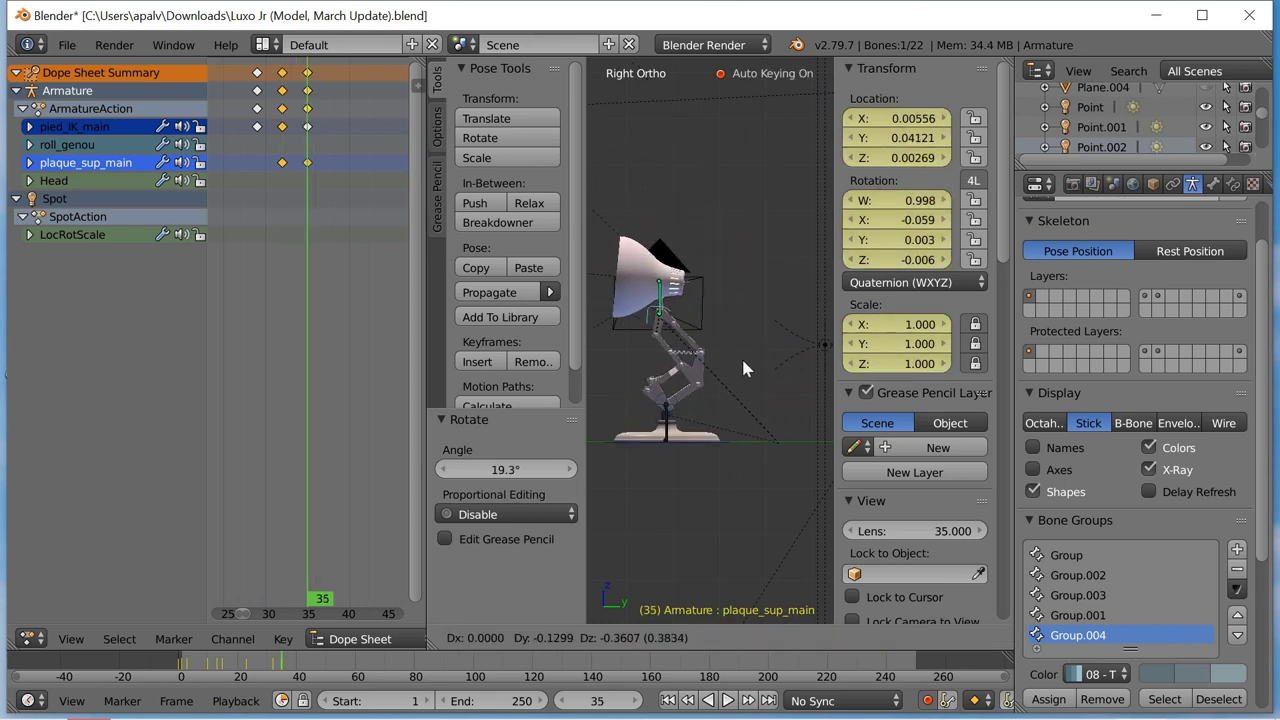
pyautogui.press('r')
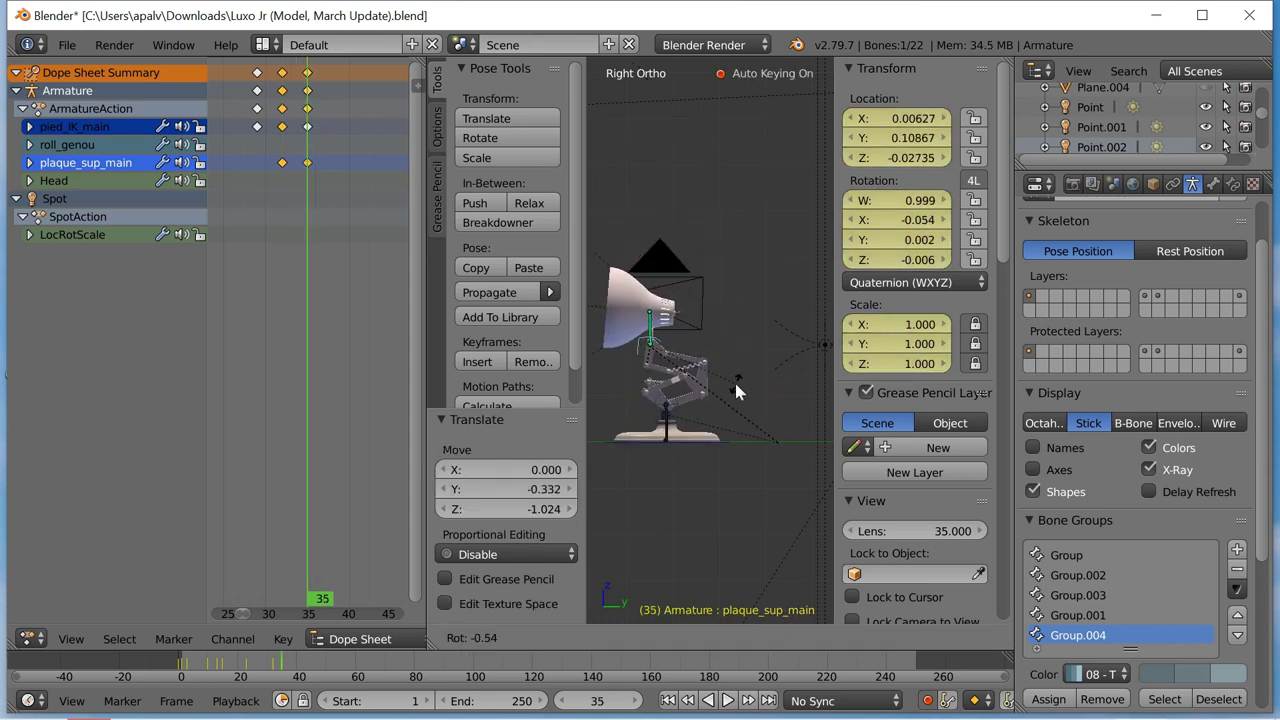
pyautogui.click(734, 375)
pyautogui.press('g')
pyautogui.click(732, 380)
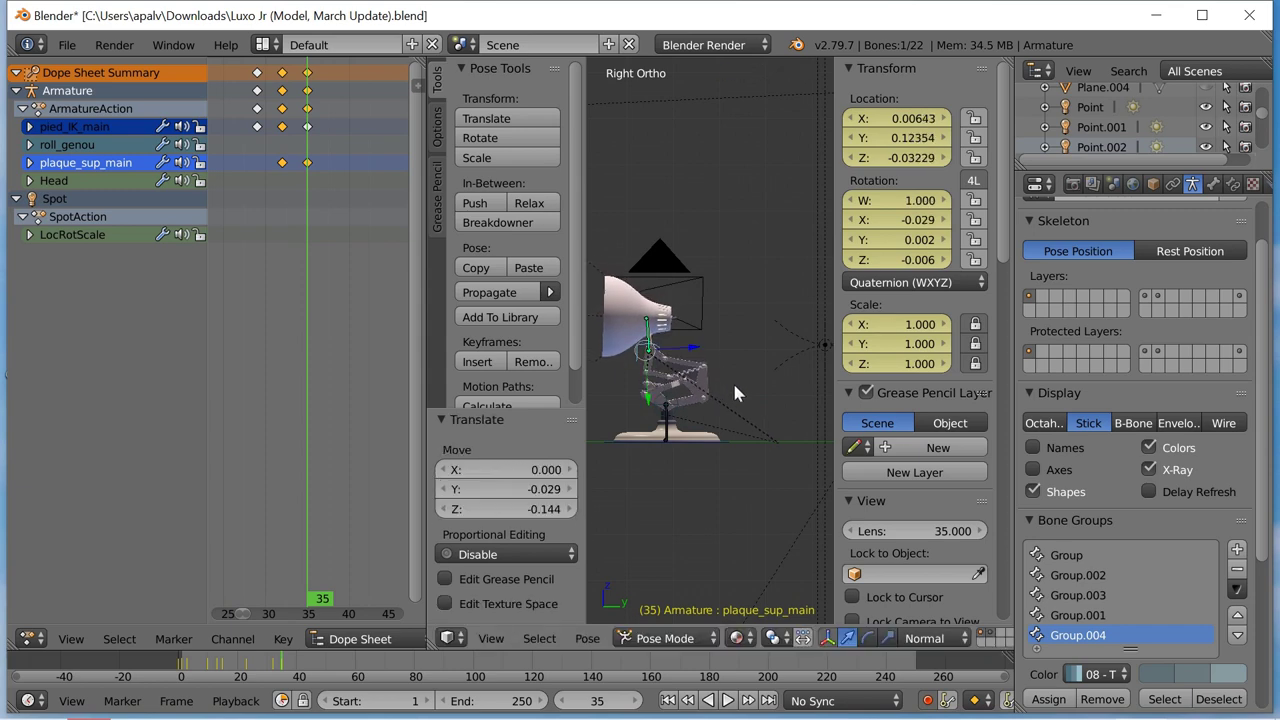
# Review frames 23 through 32, then select the Head bone.
pyautogui.press('Down')
pyautogui.press('Down')
pyautogui.press('Down')
pyautogui.press('Right')
pyautogui.press('Right')
pyautogui.press('Right')
pyautogui.press('Right')
pyautogui.press('Right')
pyautogui.press('Right')
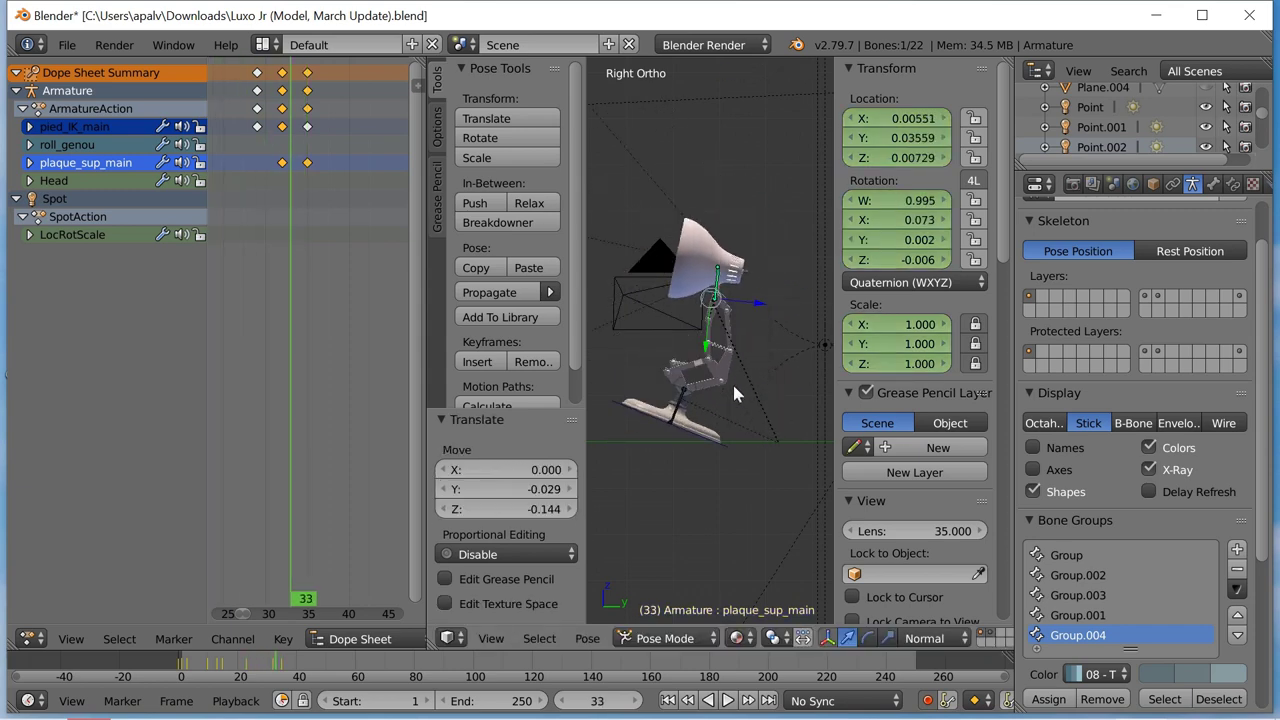
pyautogui.press('Right')
pyautogui.press('Right')
pyautogui.rightClick(757, 268)
# Rotate the Head bone at frame 15 and tilt it about -20° at frame 23.
pyautogui.scroll(-2, 740, 265)
pyautogui.press('Left')
pyautogui.press('Left')
pyautogui.press('Left')
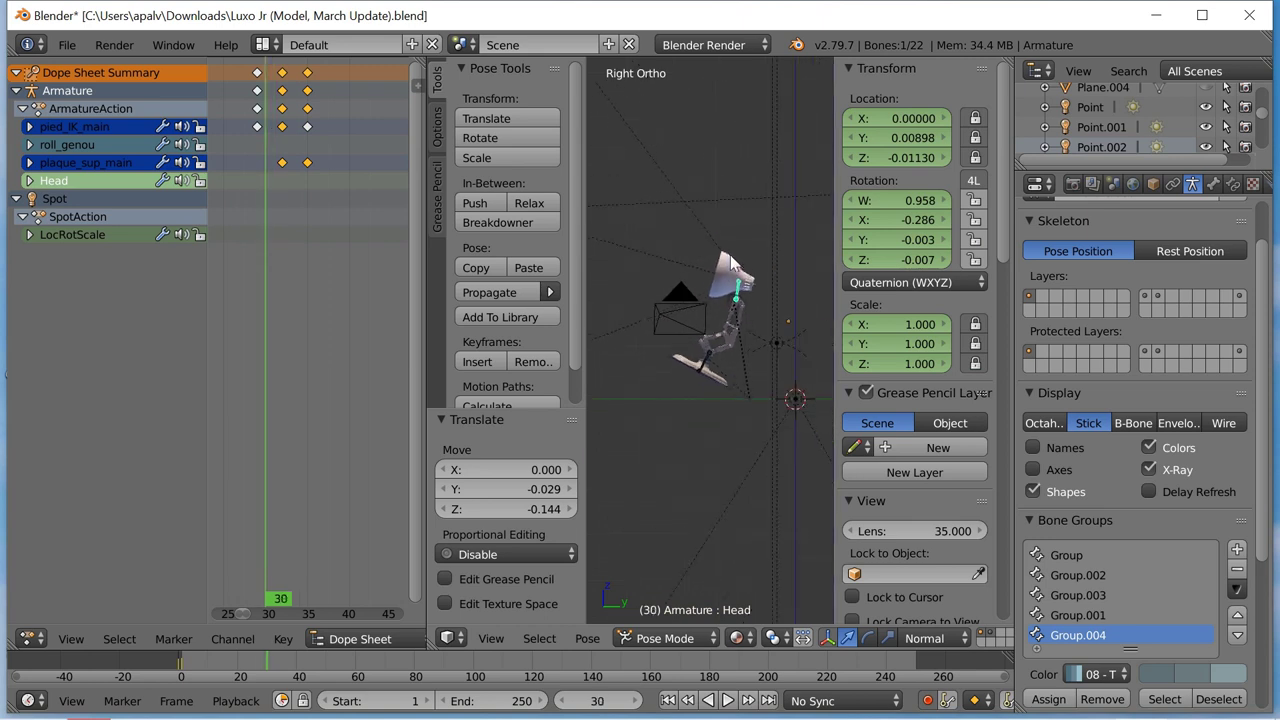
pyautogui.press('Left')
pyautogui.press('Left')
pyautogui.press('Left')
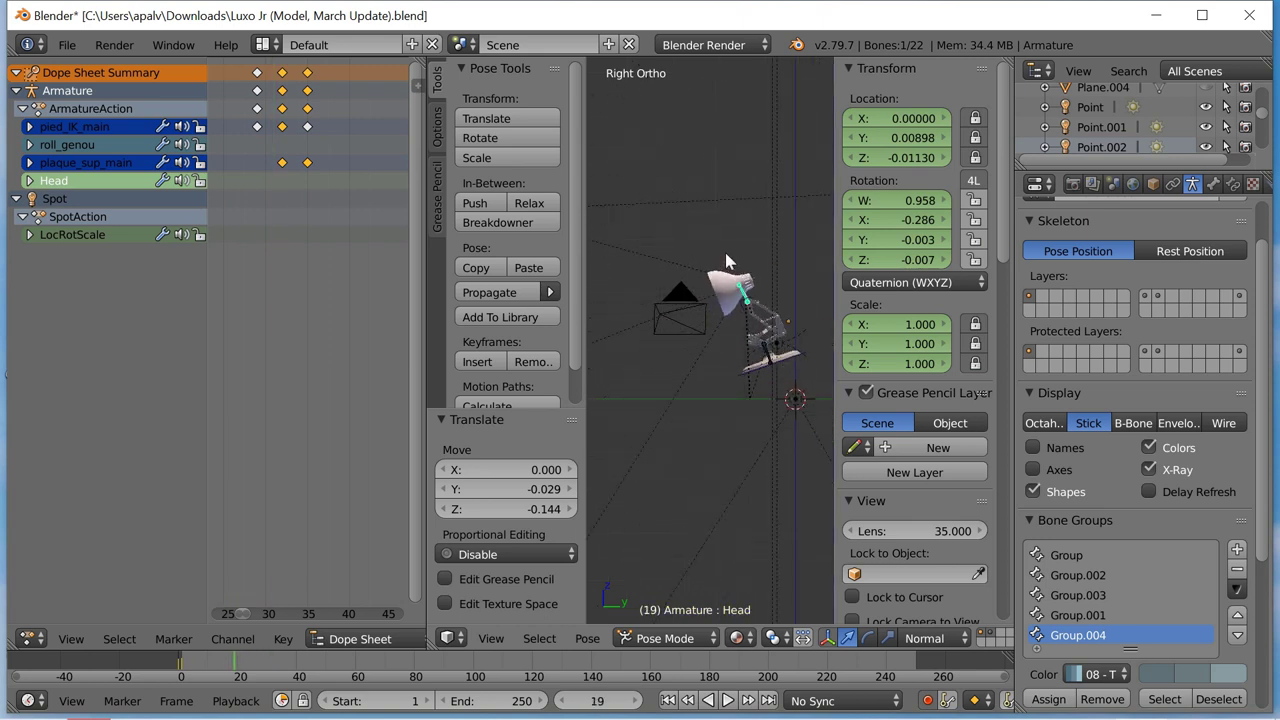
pyautogui.press('Left')
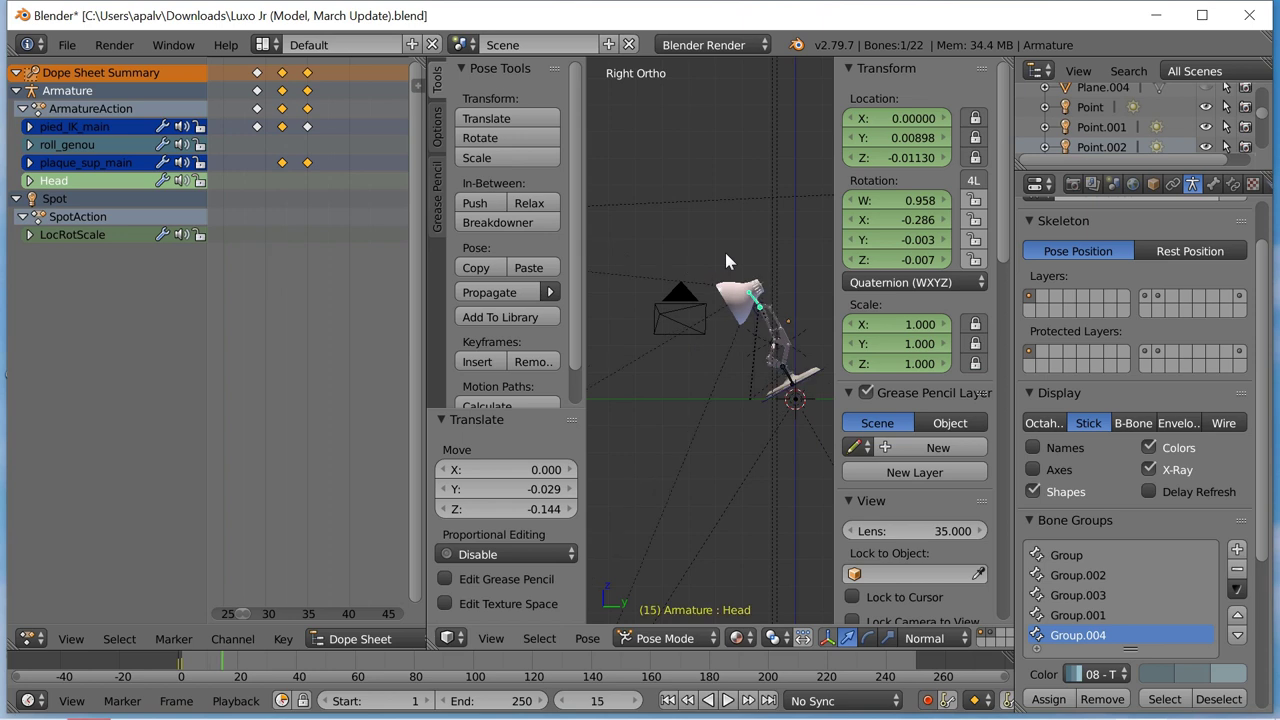
pyautogui.press('r')
pyautogui.click(727, 260)
pyautogui.press('Right')
pyautogui.press('Right')
pyautogui.press('Right')
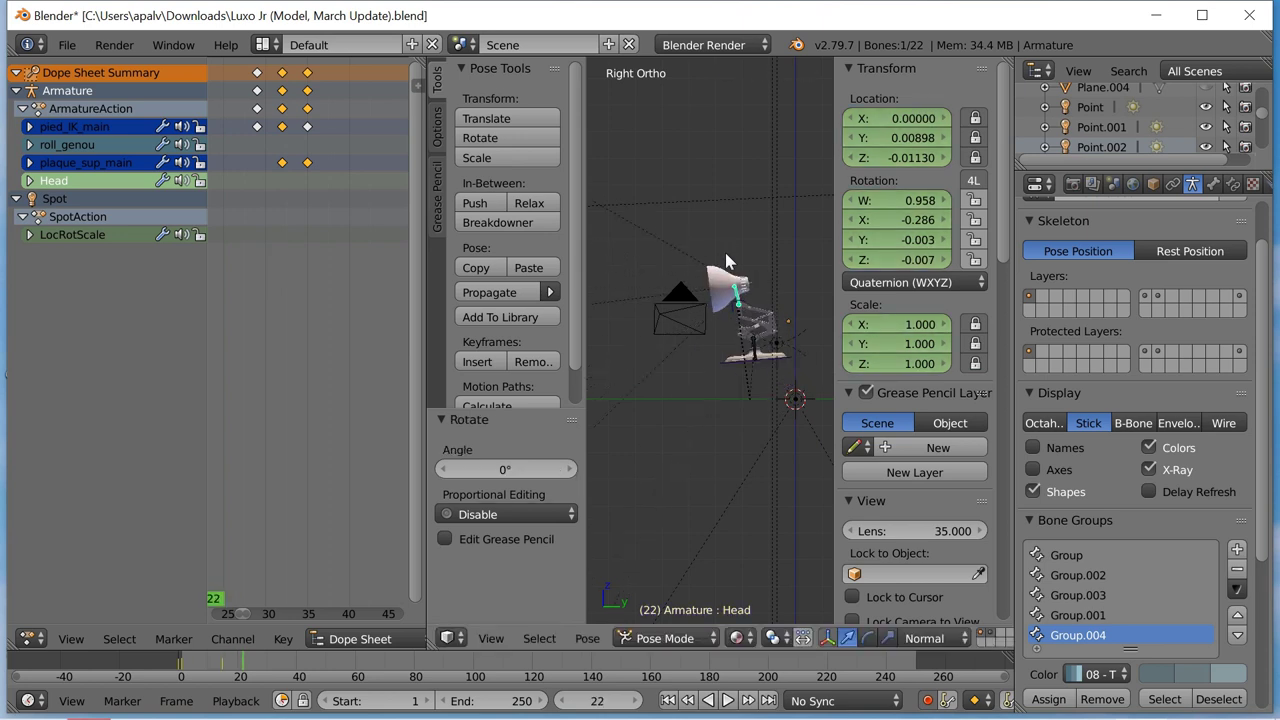
pyautogui.press('Right')
pyautogui.press('r')
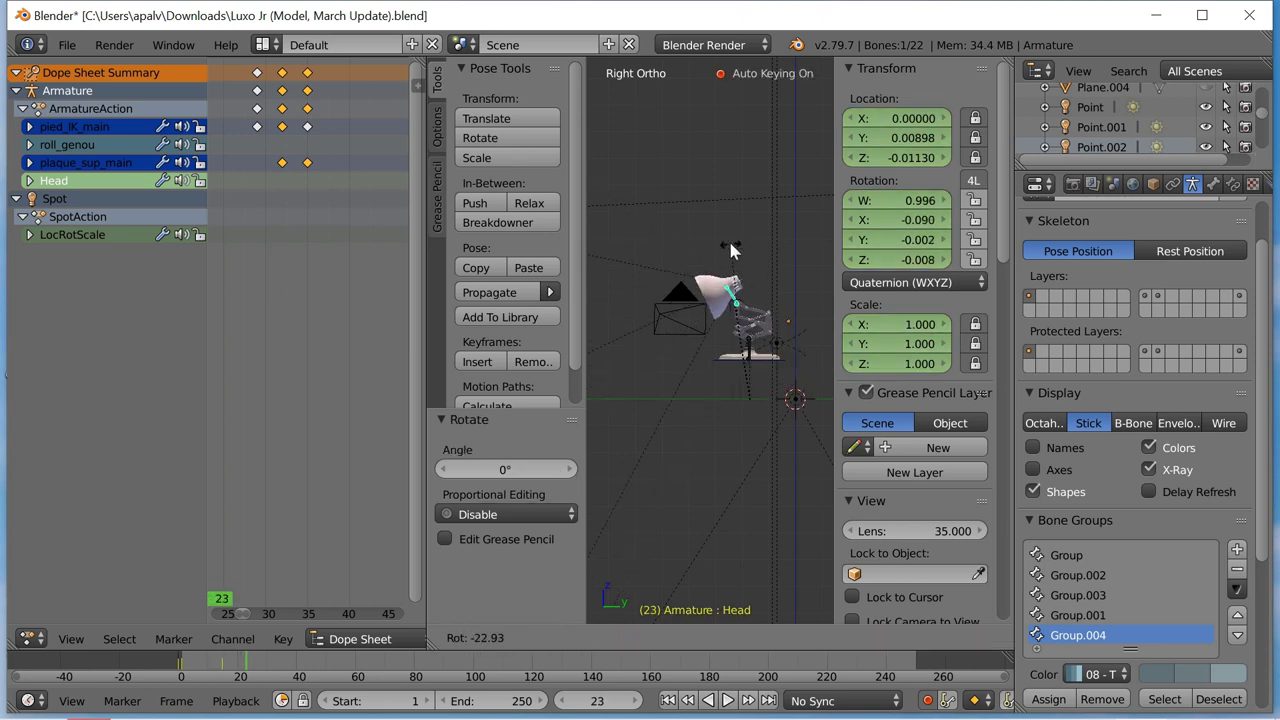
pyautogui.click(731, 238)
# Step between frames 16 and 35 to review the hop, ending near frame 34.
pyautogui.press('Left')
pyautogui.press('Left')
pyautogui.press('Left')
pyautogui.press('Left')
pyautogui.press('Left')
pyautogui.press('Left')
pyautogui.press('Left')
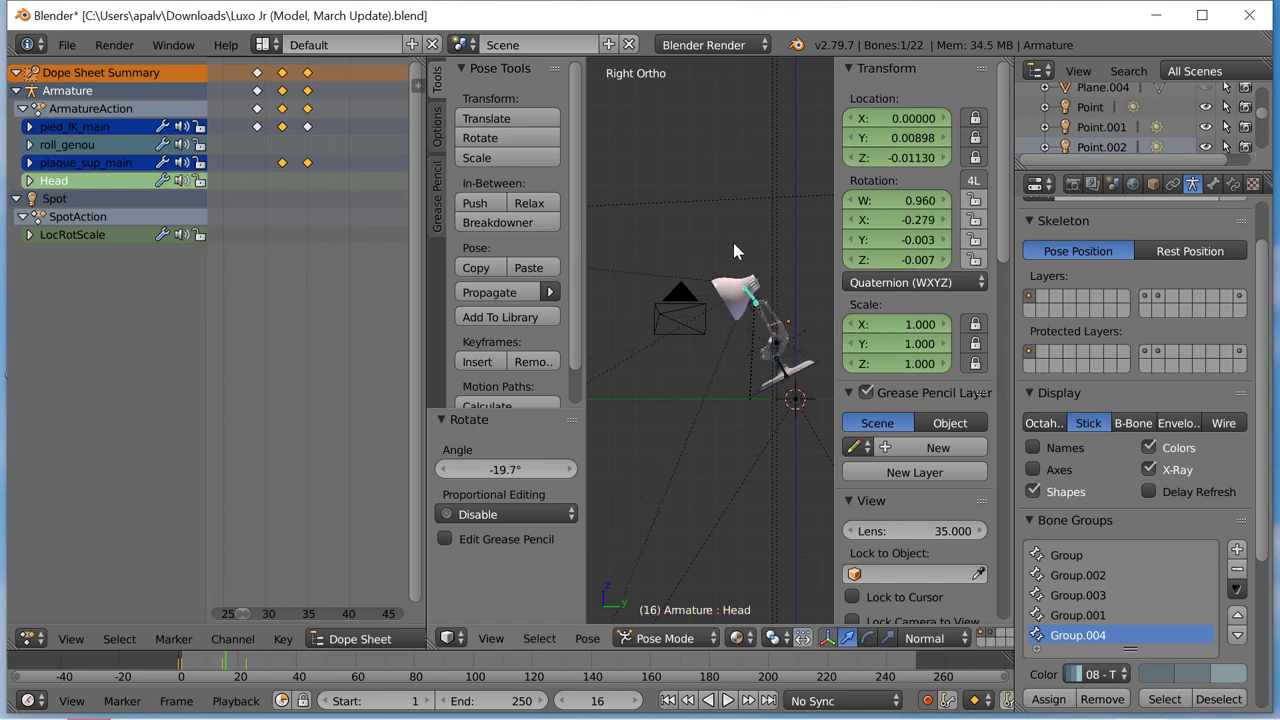
pyautogui.press('Right')
pyautogui.press('Right')
pyautogui.press('Right')
pyautogui.press('Right')
pyautogui.press('Right')
pyautogui.press('Right')
pyautogui.press('Right')
pyautogui.press('Right')
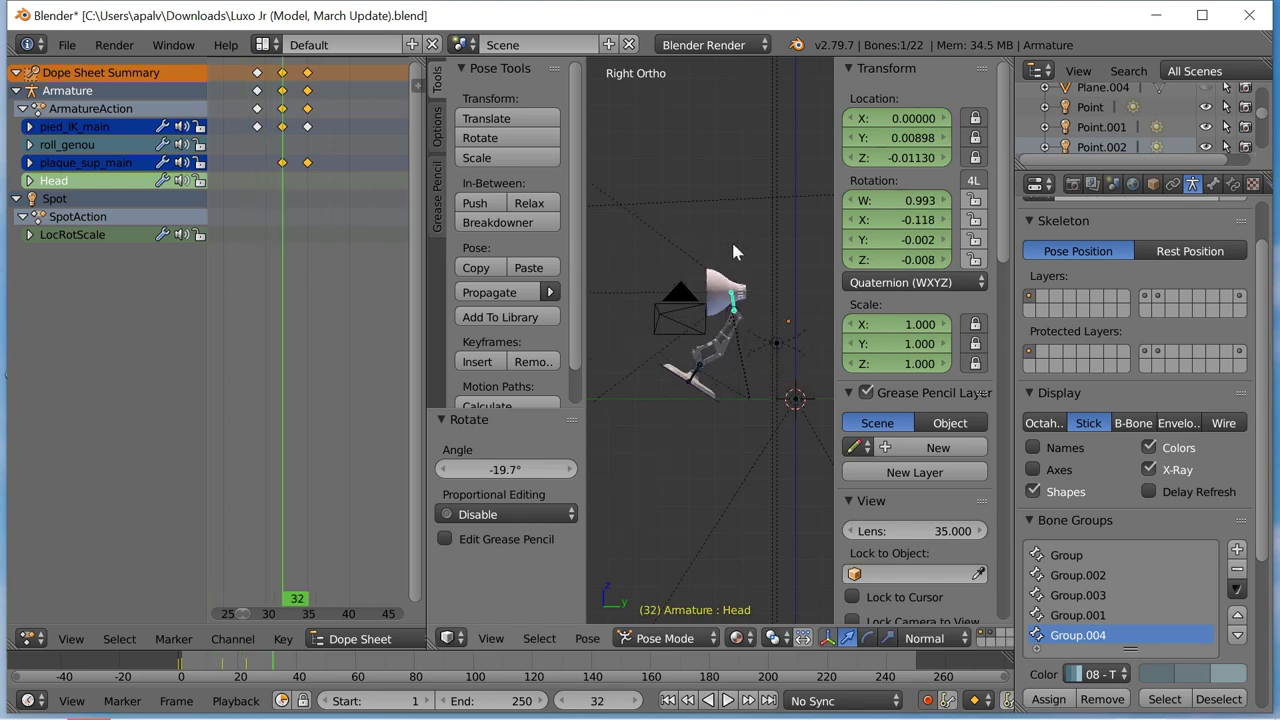
pyautogui.press('Right')
pyautogui.press('Right')
pyautogui.press('Right')
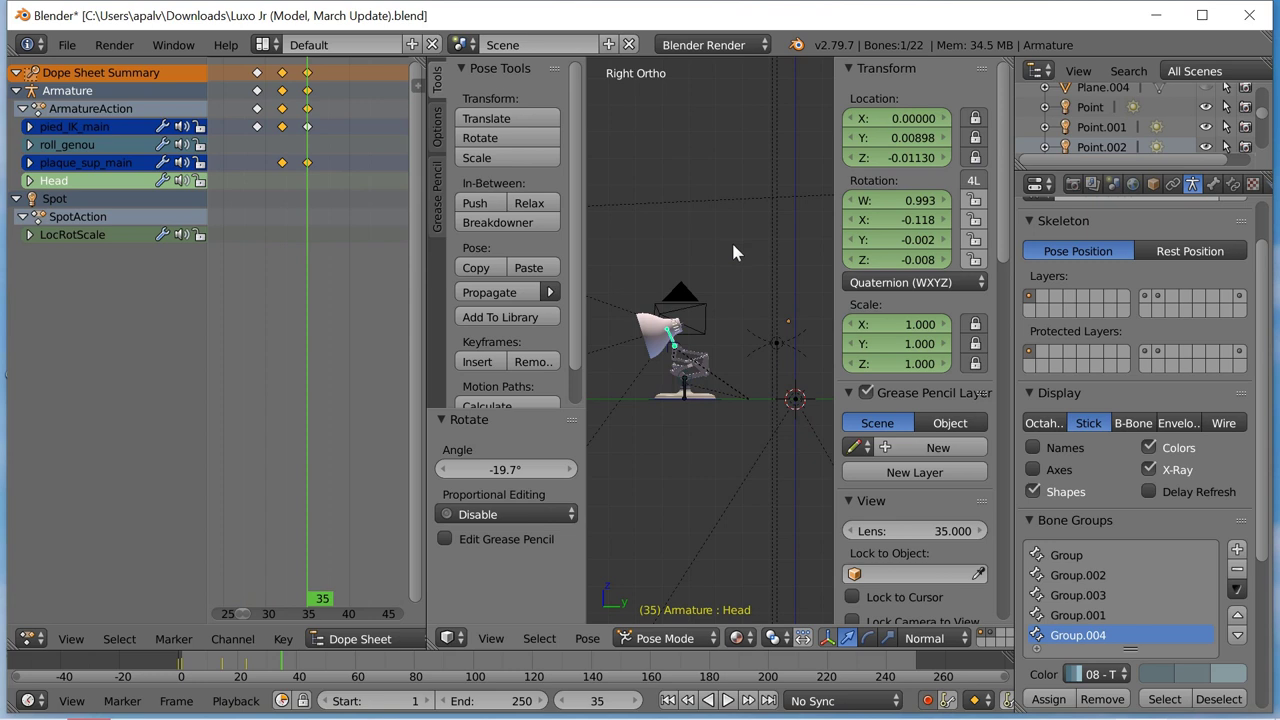
pyautogui.press('Left')
pyautogui.press('Left')
pyautogui.press('Left')
pyautogui.press('Left')
pyautogui.press('Left')
pyautogui.press('Right')
pyautogui.press('Right')
pyautogui.press('Right')
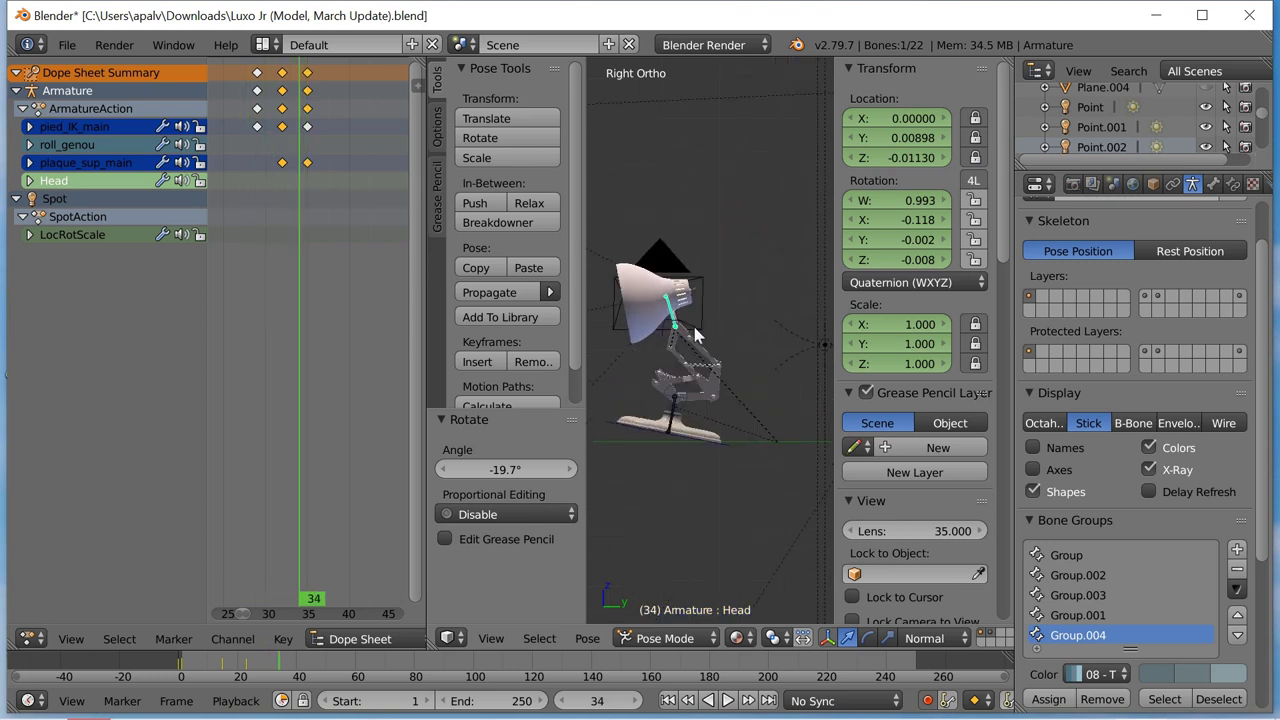
pyautogui.press('Right')
pyautogui.press('Right')
pyautogui.press('Right')
# Raise plaque_sup_main at frame 41 to key the lifted lamp body (Y 0.245, Z 0.996).
pyautogui.rightClick(660, 346)
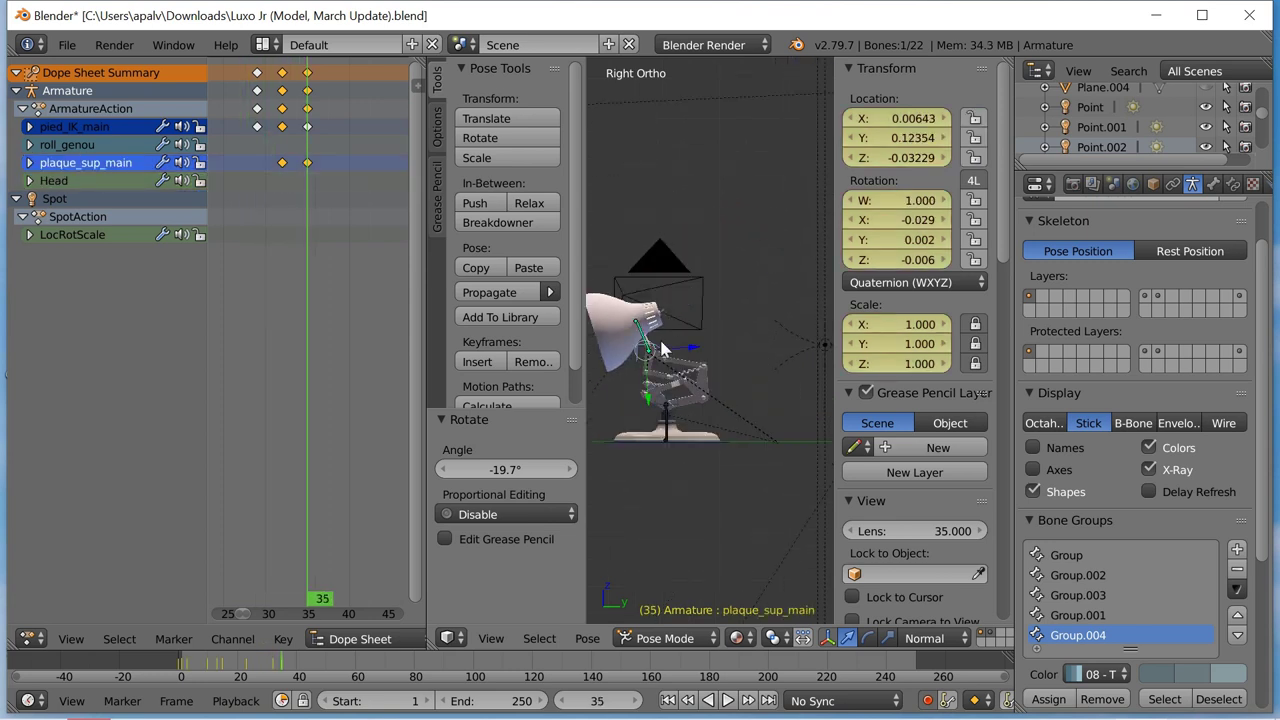
pyautogui.press('Right')
pyautogui.press('Right')
pyautogui.press('Right')
pyautogui.press('Right')
pyautogui.press('Right')
pyautogui.press('Right')
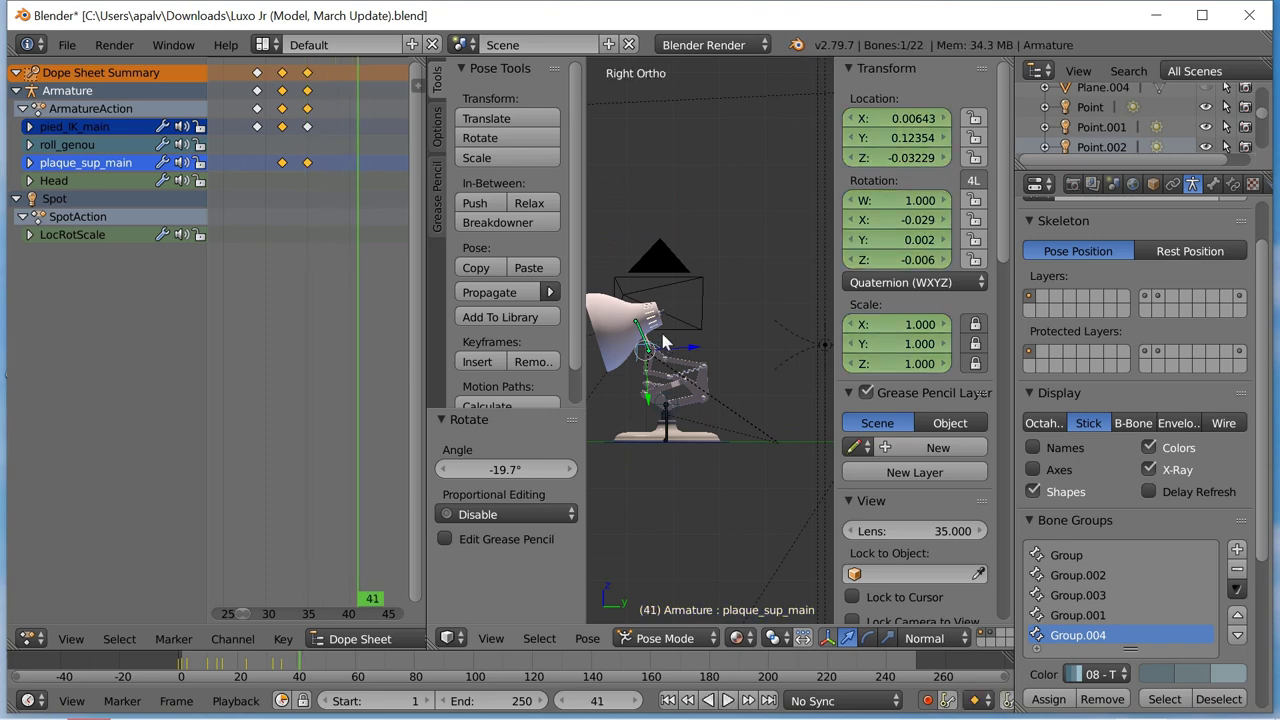
pyautogui.press('g')
pyautogui.click(674, 284)
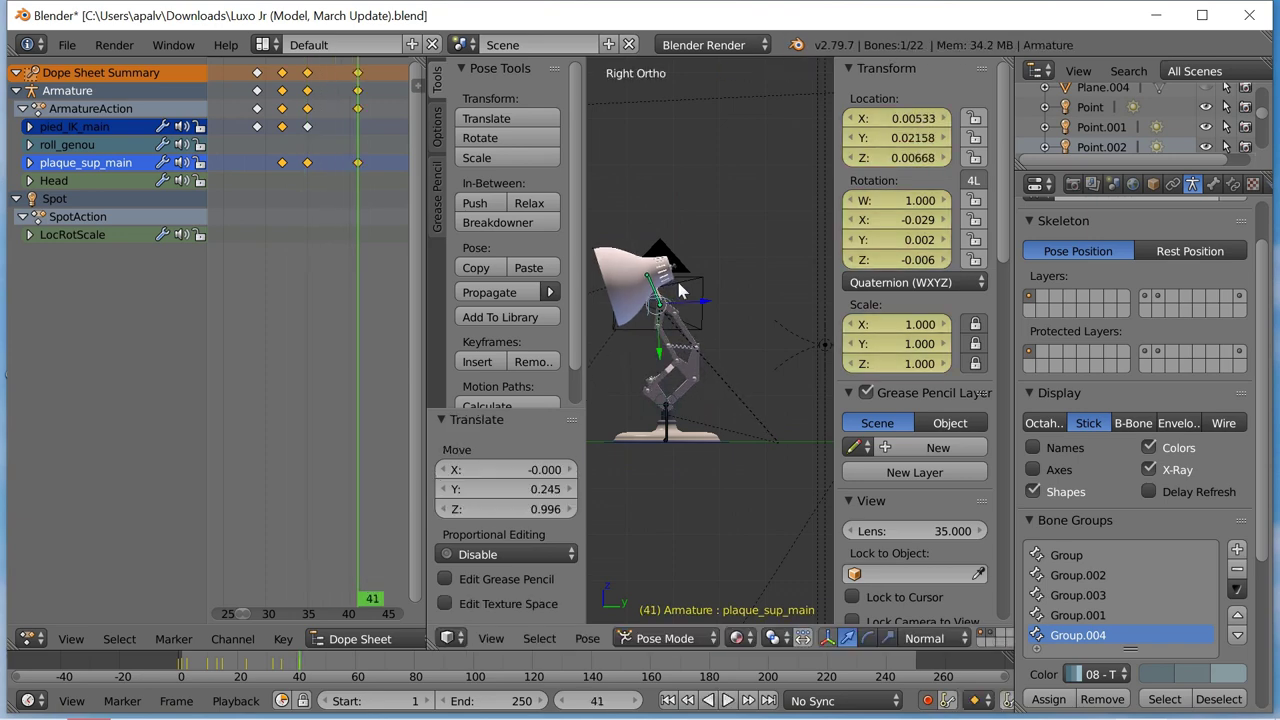
# Scrub frames 41–47 to review the pose and widen the 3D view.
pyautogui.press('Left')
pyautogui.press('Left')
pyautogui.press('Left')
pyautogui.press('Right')
pyautogui.press('Right')
pyautogui.press('Right')
pyautogui.press('Right')
pyautogui.press('Right')
pyautogui.press('Right')
pyautogui.press('Right')
pyautogui.press('Right')
pyautogui.press('Right')
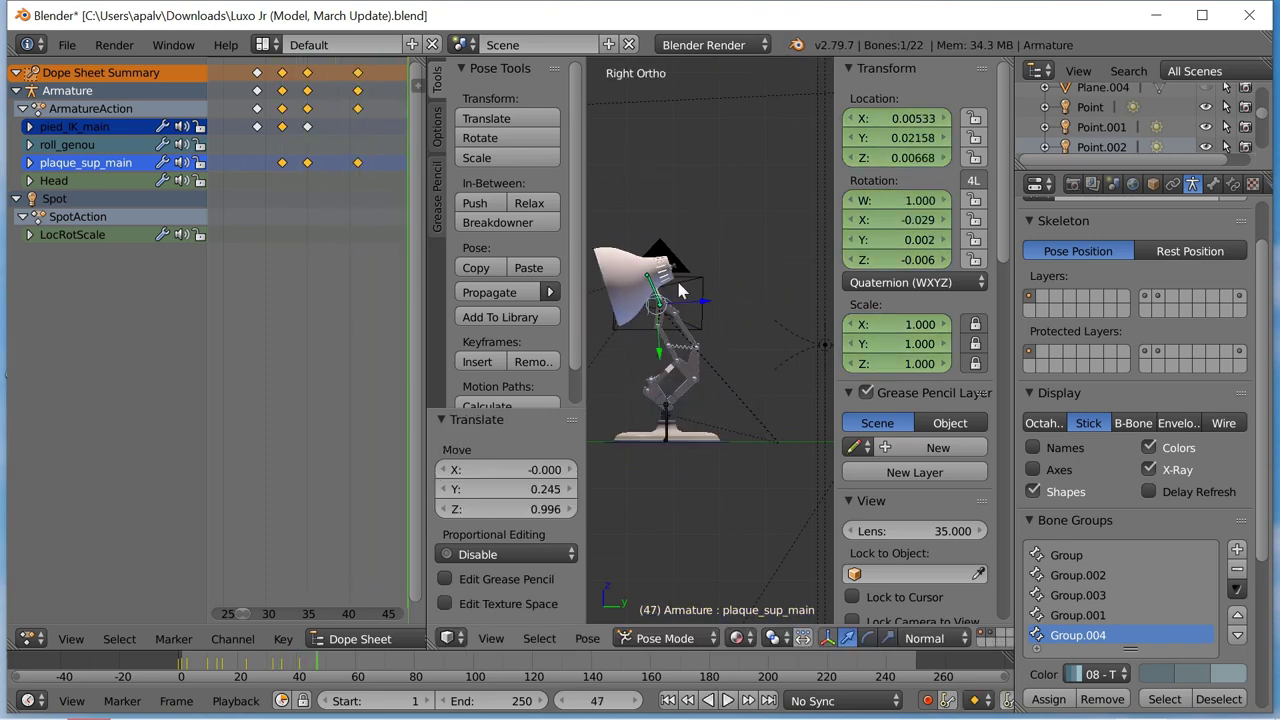
pyautogui.press('Left')
pyautogui.press('Left')
pyautogui.press('Left')
pyautogui.press('Left')
pyautogui.press('Left')
pyautogui.press('Left')
pyautogui.press('Left')
pyautogui.press('Left')
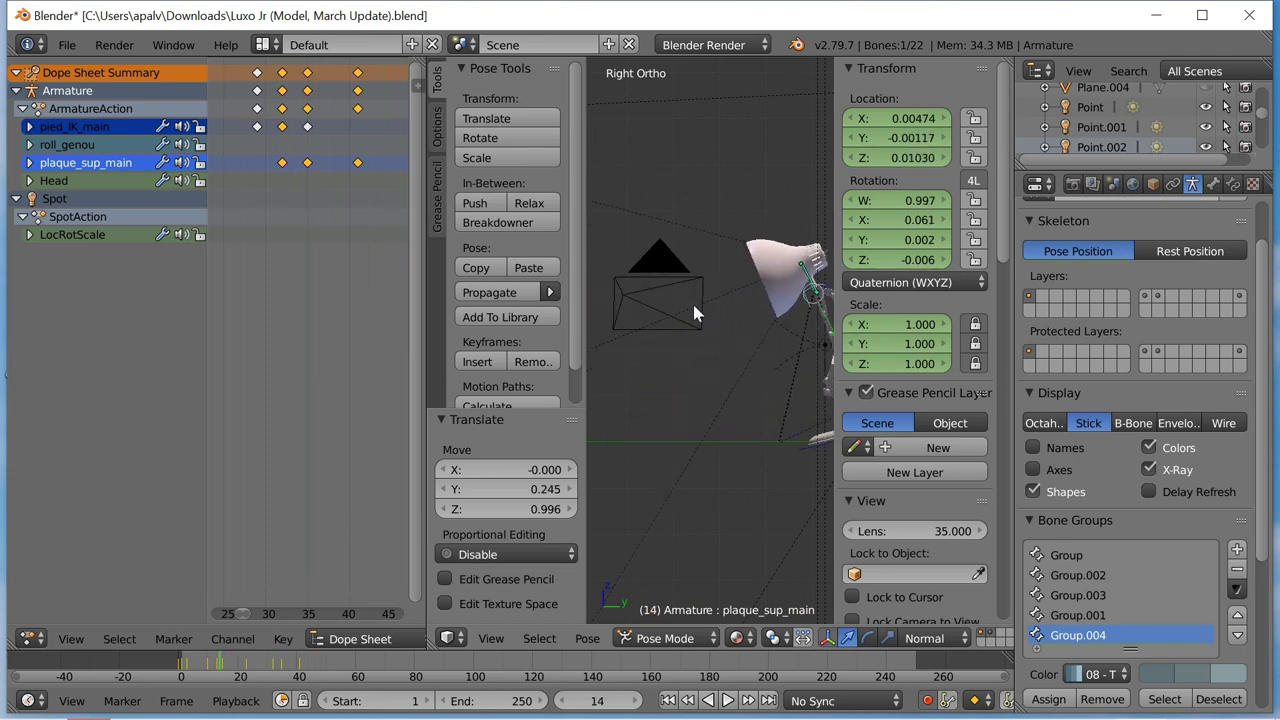
pyautogui.press('Left')
pyautogui.press('Left')
pyautogui.press('Left')
pyautogui.moveTo(581, 392); pyautogui.dragTo(293, 418)
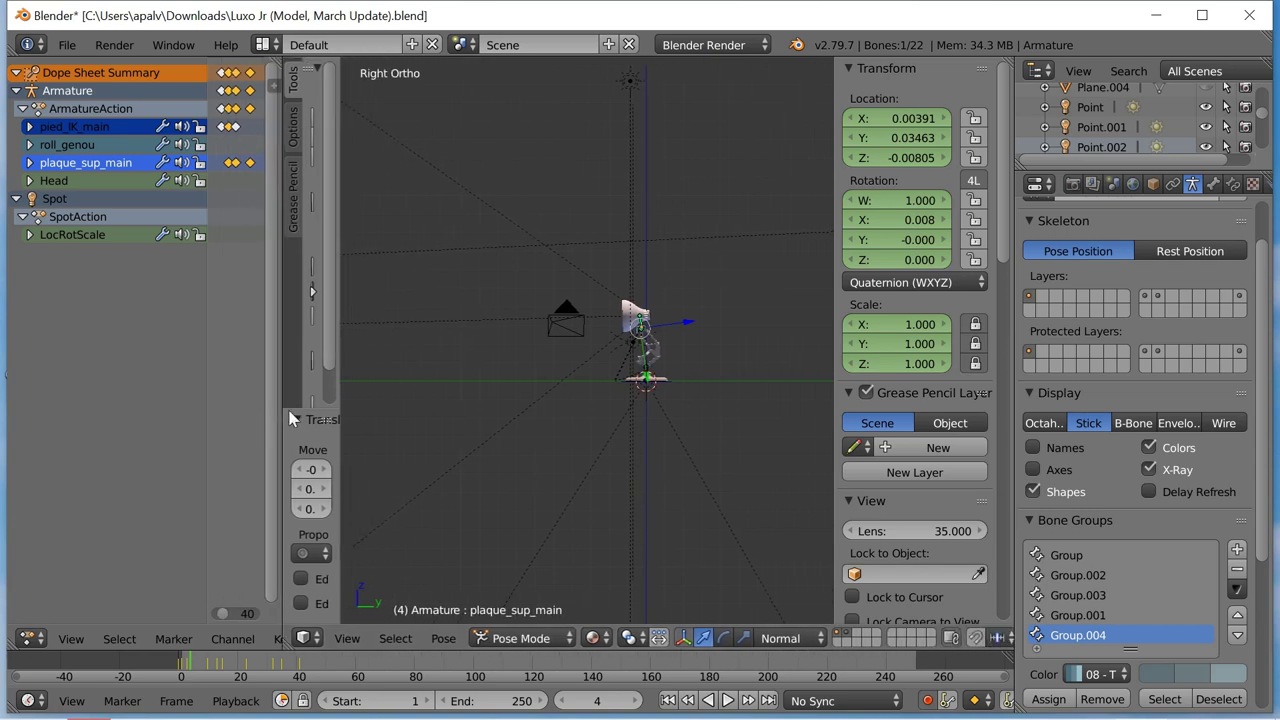
# Enable Only Render in the side panel's Display settings.
pyautogui.scroll(1, 614, 338)
pyautogui.scroll(1, 640, 360)
pyautogui.scroll(1, 636, 368)
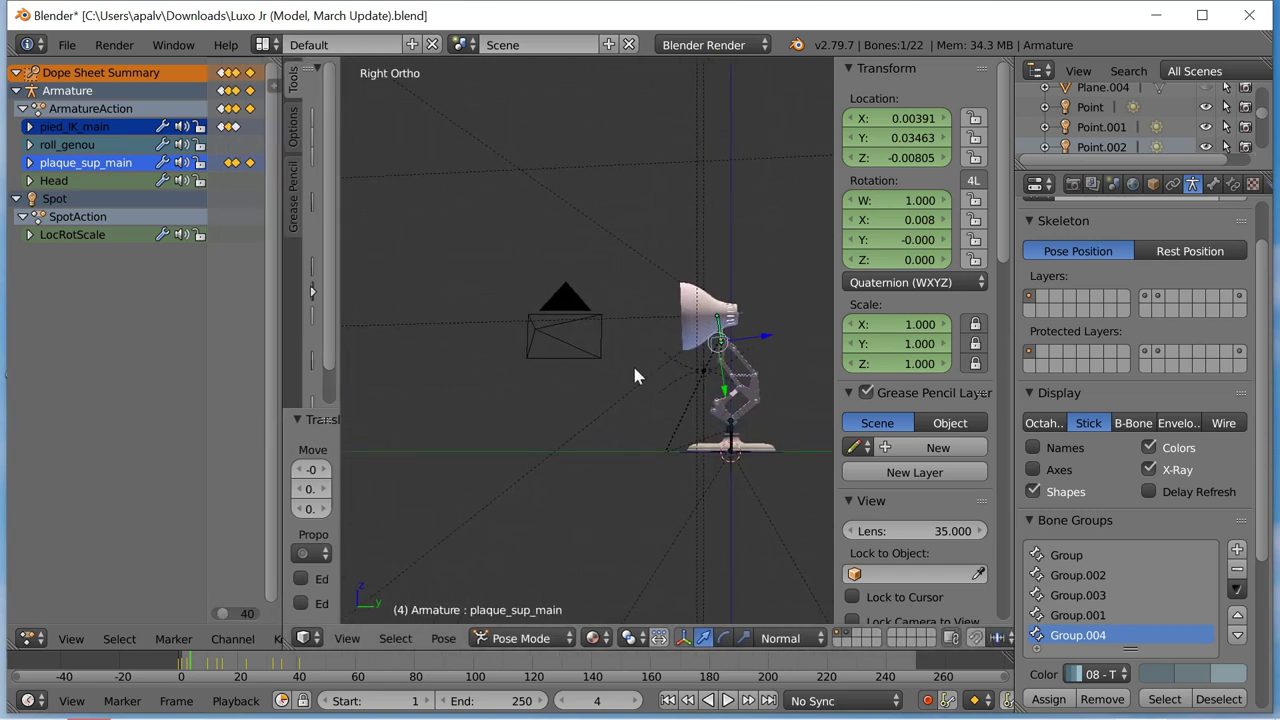
pyautogui.scroll(-5, 950, 487)
pyautogui.scroll(-4, 920, 530)
pyautogui.scroll(-5, 880, 585)
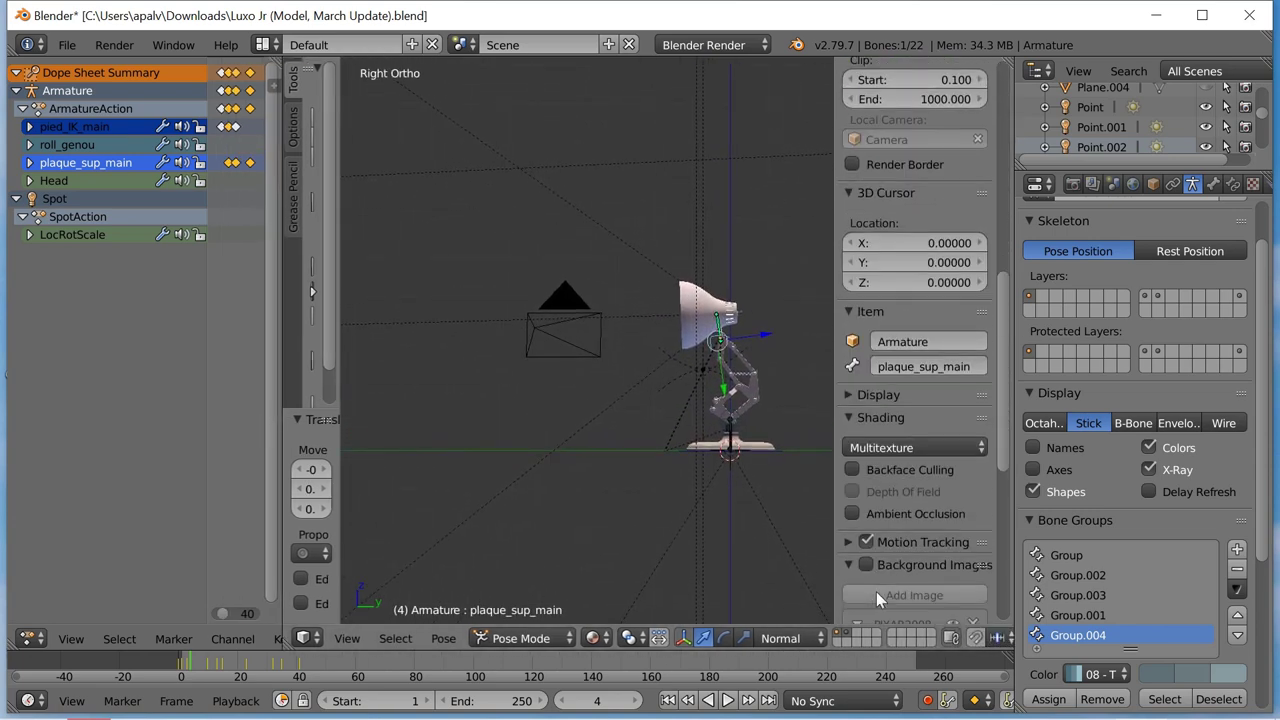
pyautogui.scroll(-2, 876, 580)
pyautogui.scroll(-8, 876, 567)
pyautogui.scroll(-2, 871, 582)
pyautogui.scroll(10, 871, 582)
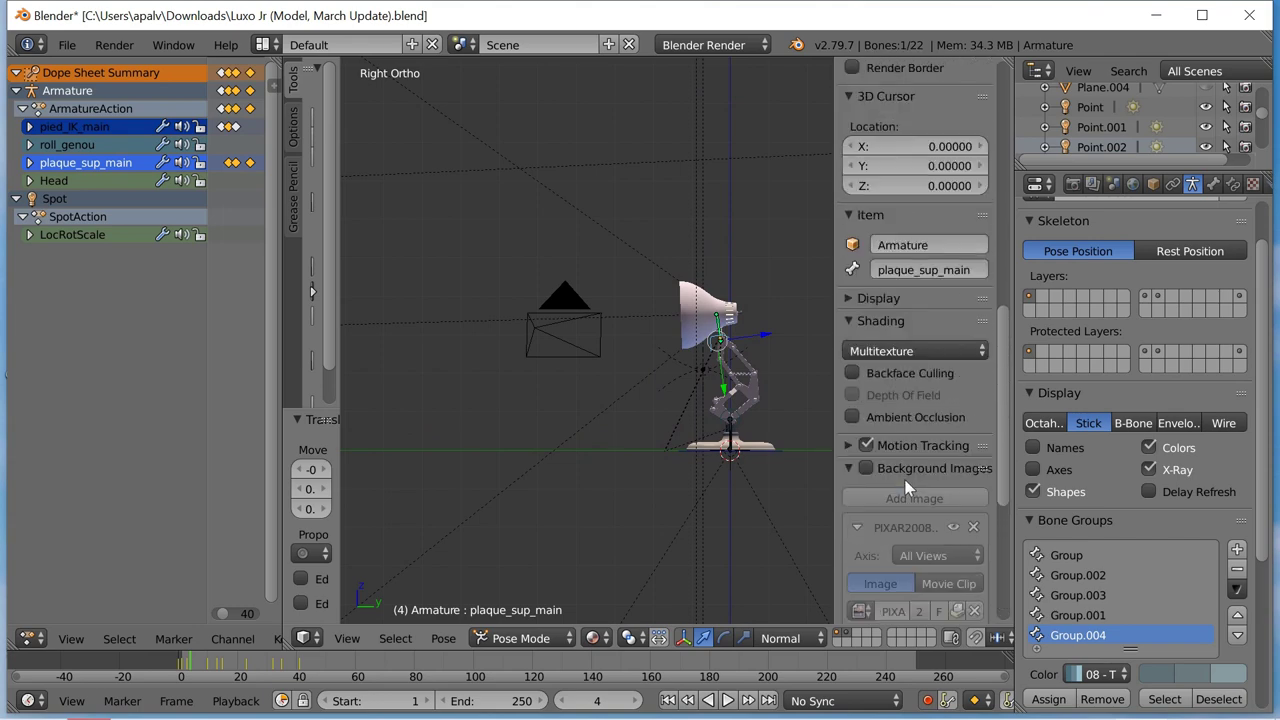
pyautogui.scroll(3, 873, 446)
pyautogui.click(873, 438)
pyautogui.click(851, 461)
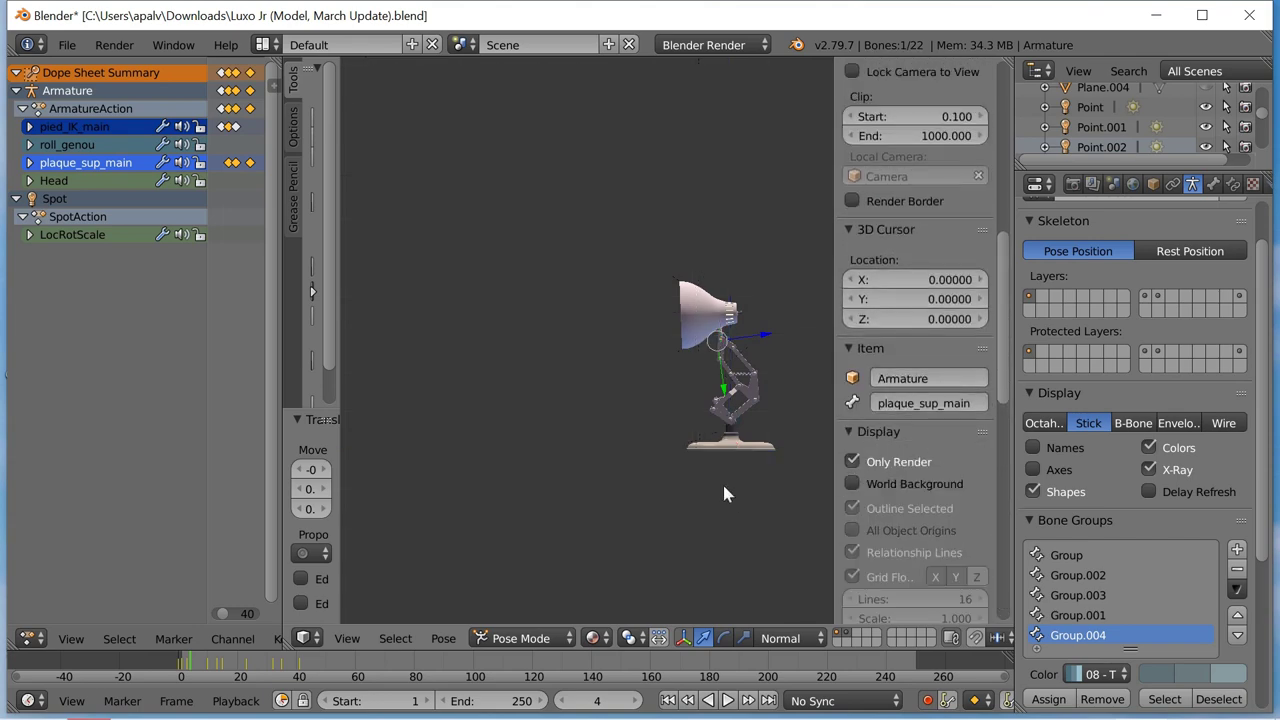
# Select the lamp base, play the hop from frame 24, then turn Only Render back off.
pyautogui.rightClick(760, 446)
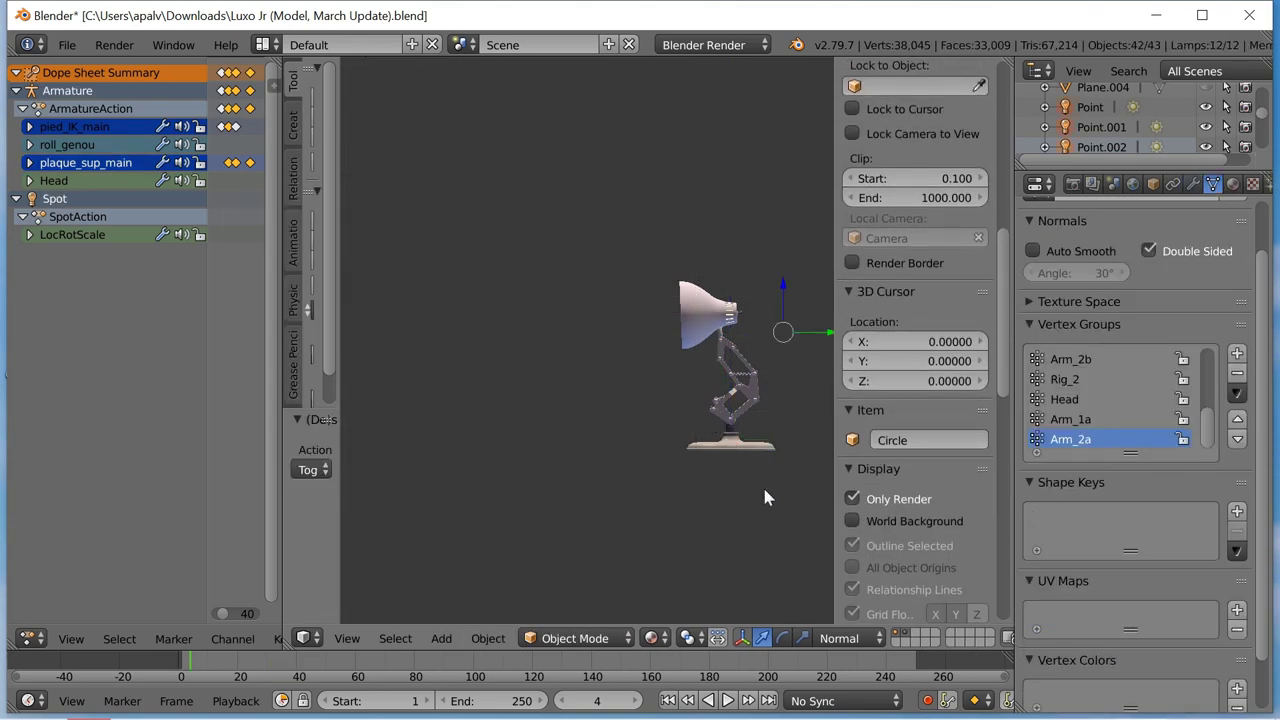
pyautogui.hotkey('alt', 'a')
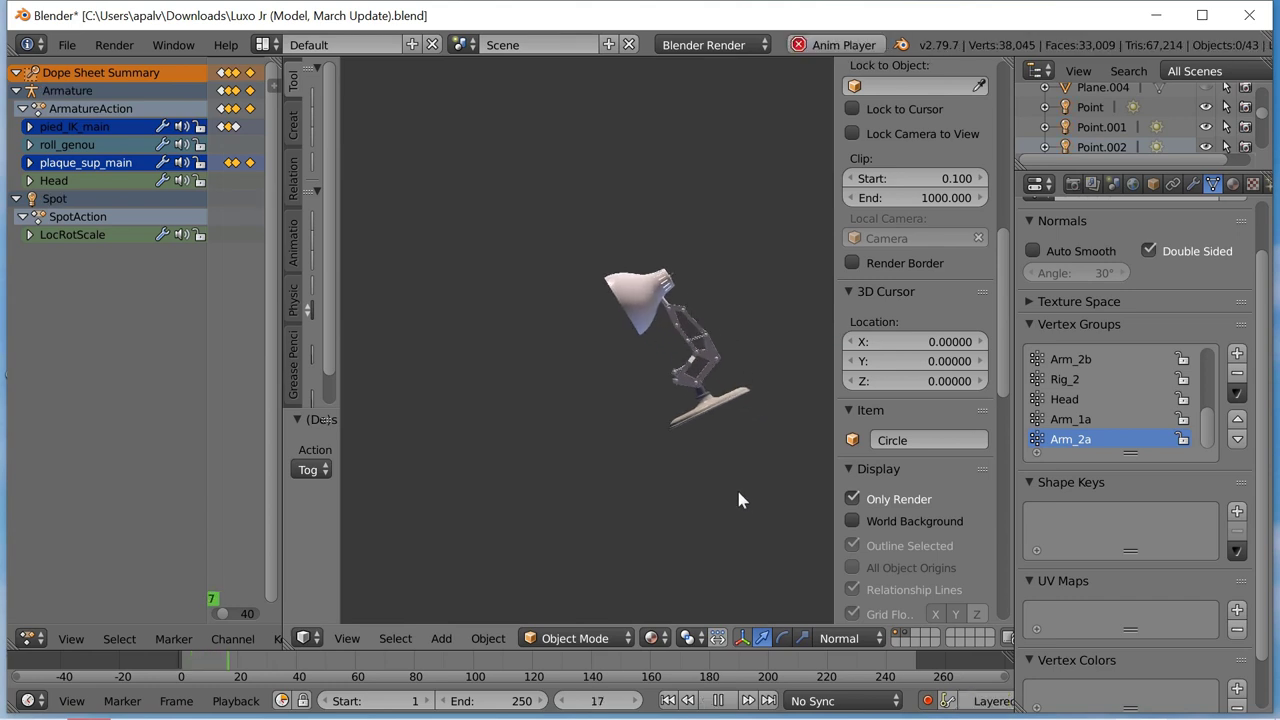
pyautogui.click(205, 670)
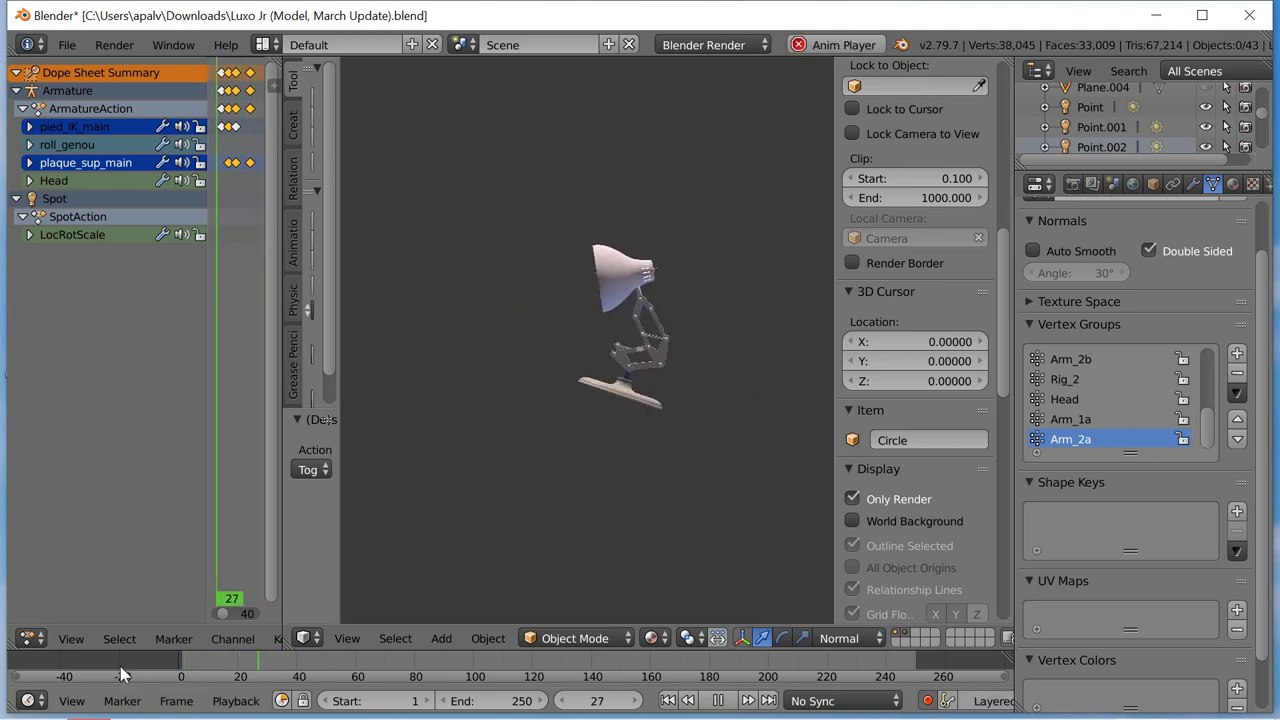
pyautogui.hotkey('alt', 'a')
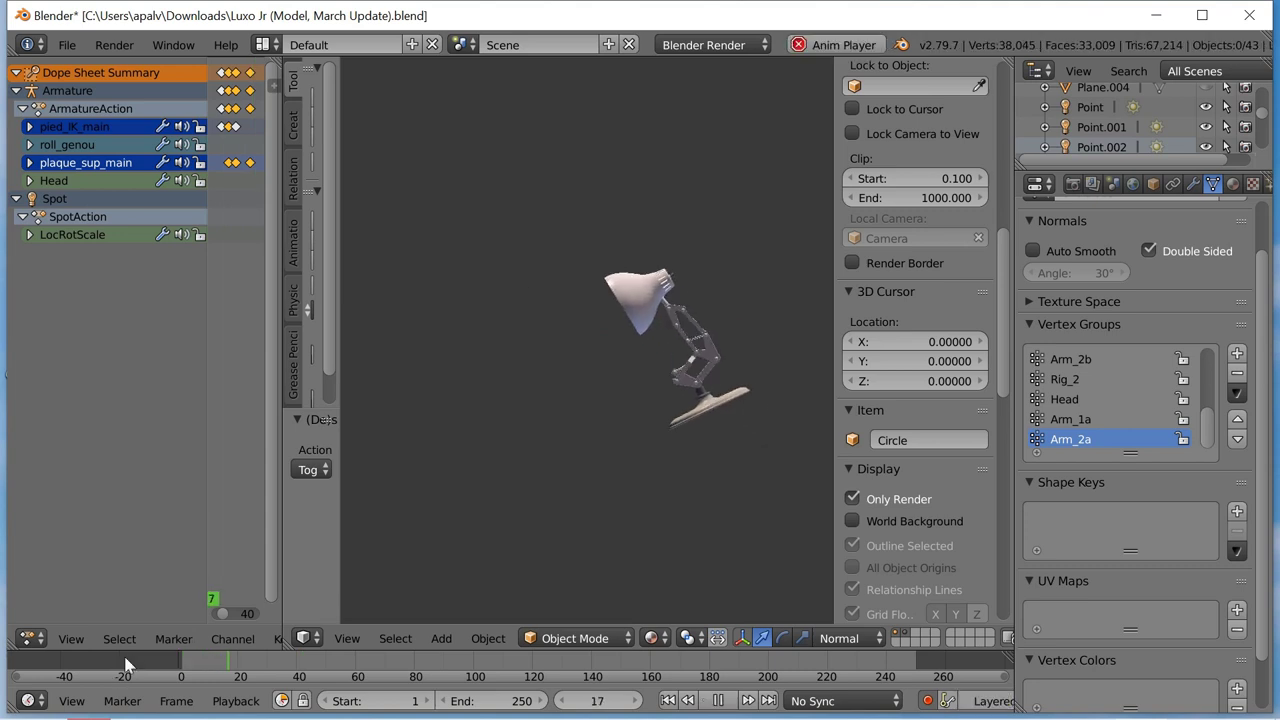
pyautogui.press('Escape')
pyautogui.hotkey('alt', 'a')
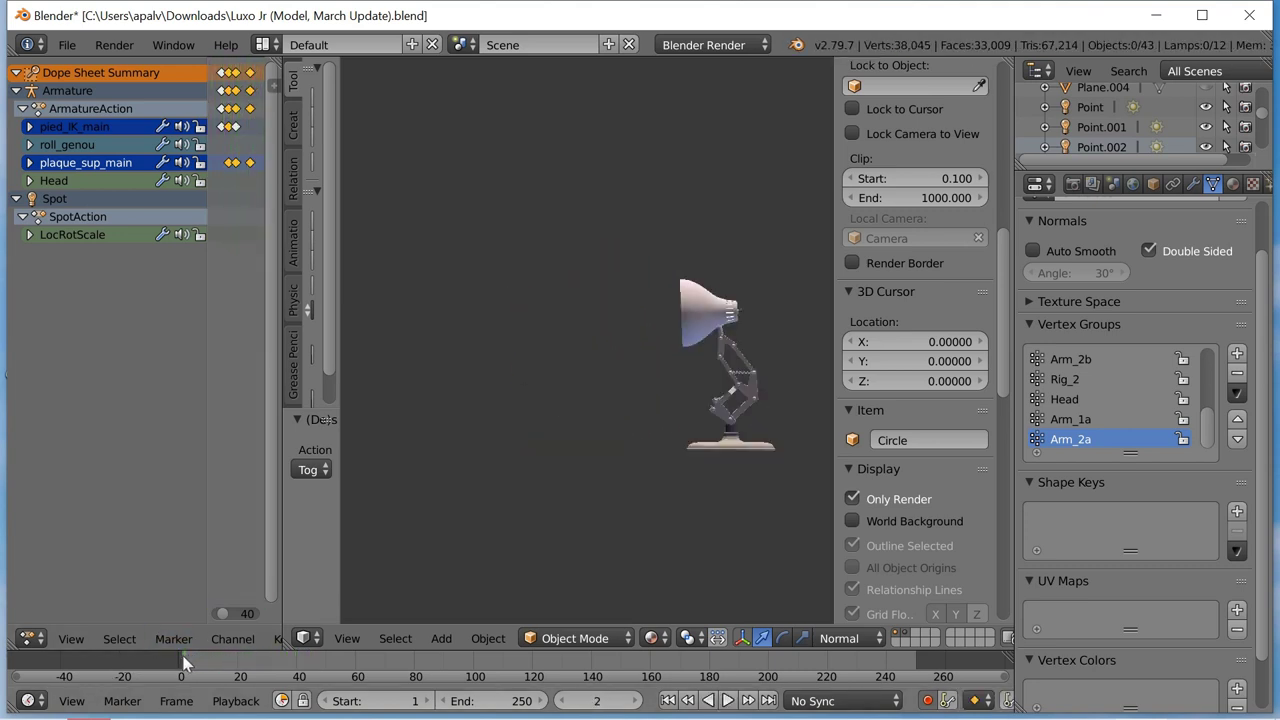
pyautogui.hotkey('alt', 'a')
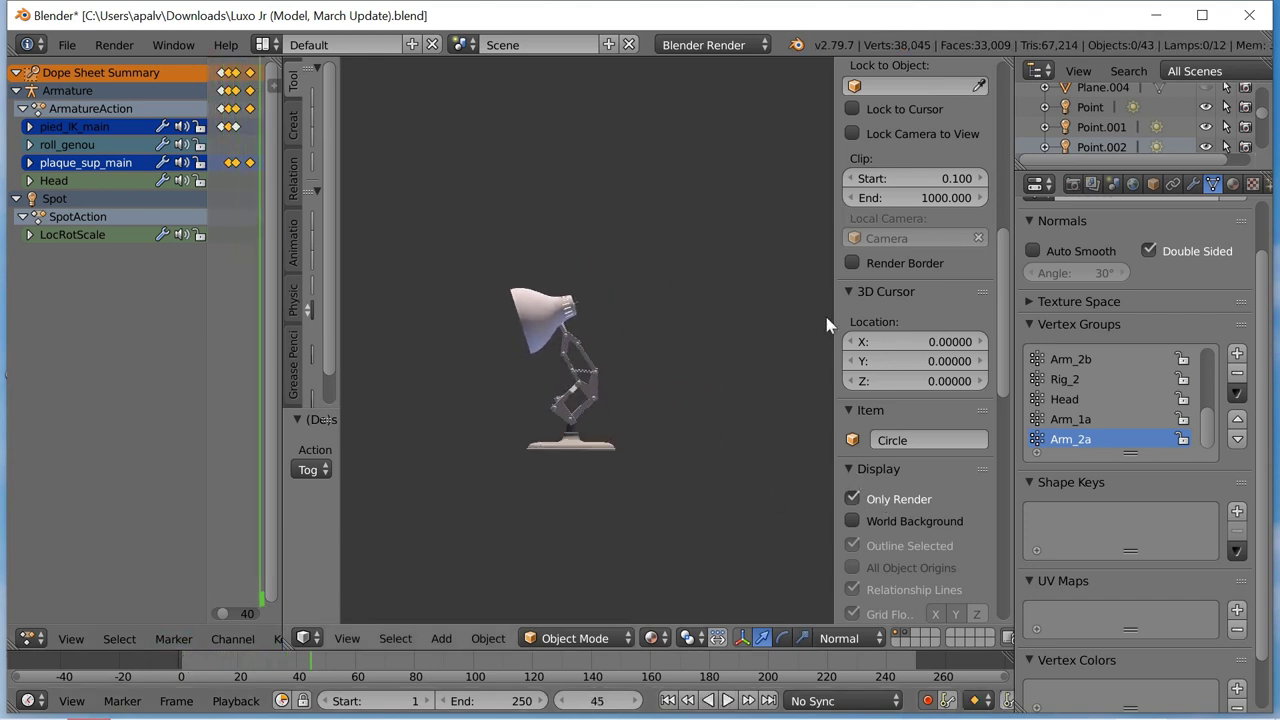
pyautogui.click(853, 499)
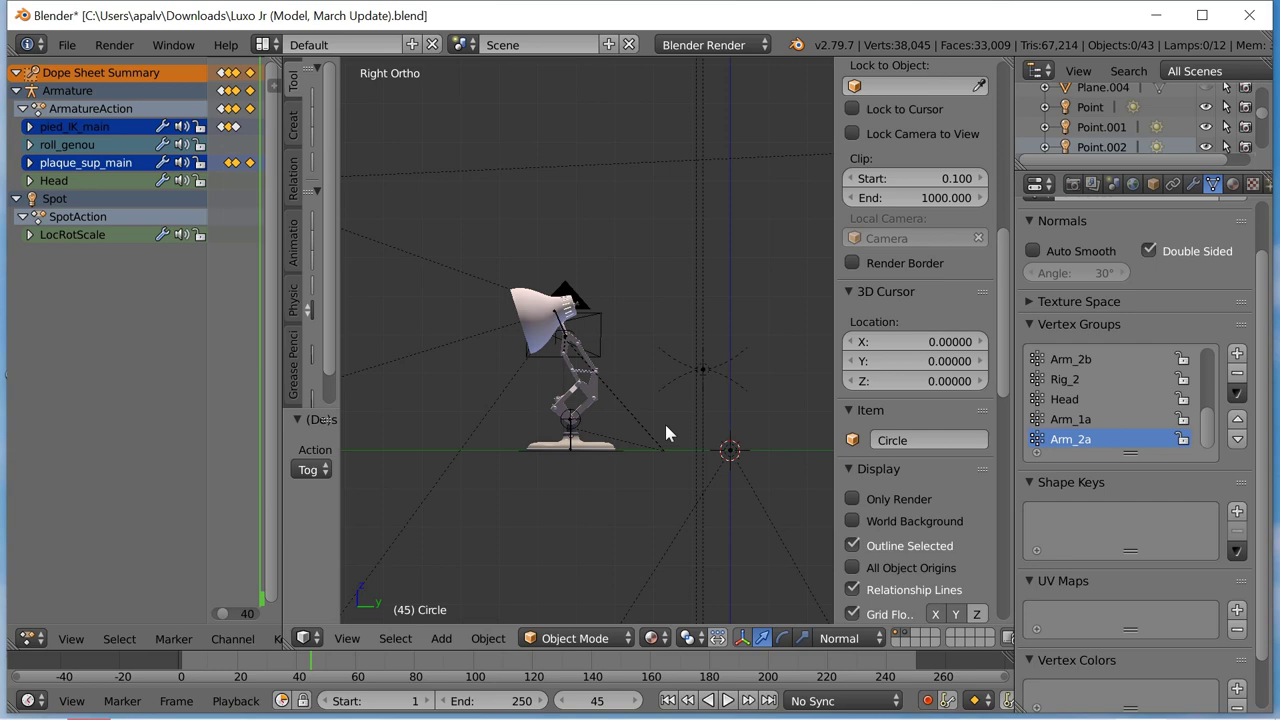
# Reposition plaque_sup_main and key its new pose at frame 56 in the right side view.
pyautogui.rightClick(560, 340)
pyautogui.press('g')
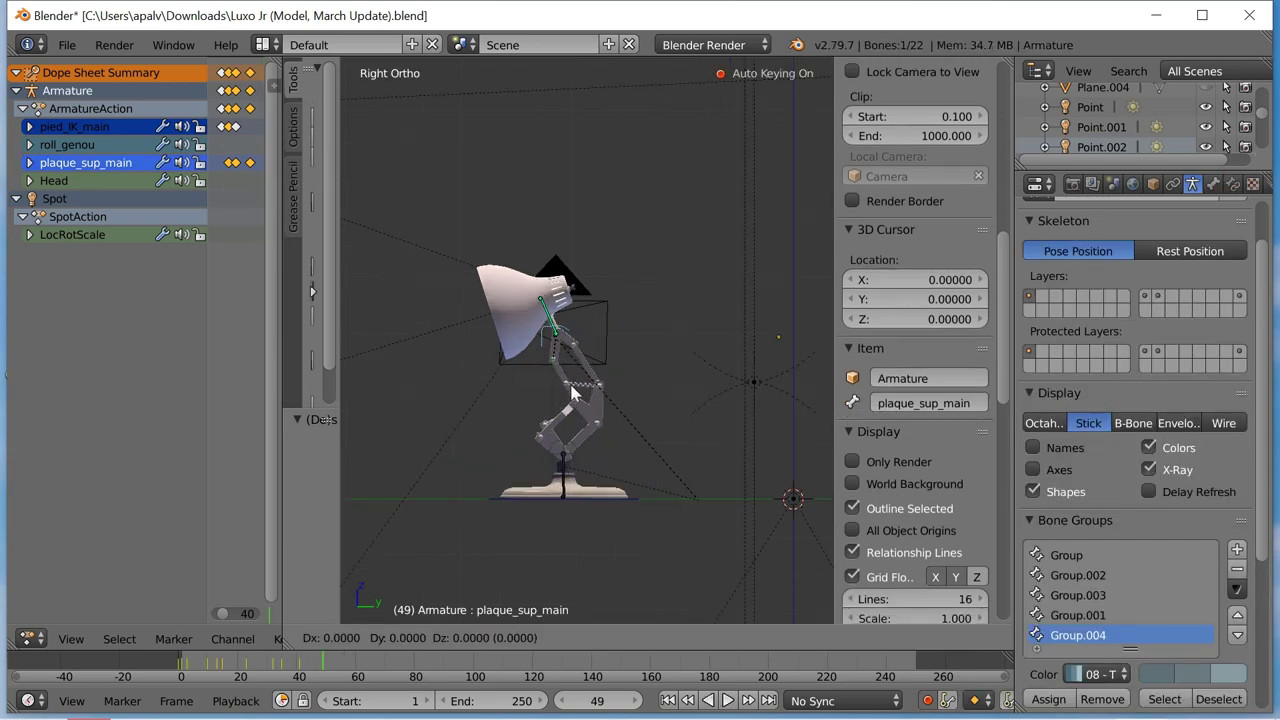
pyautogui.click(572, 393)
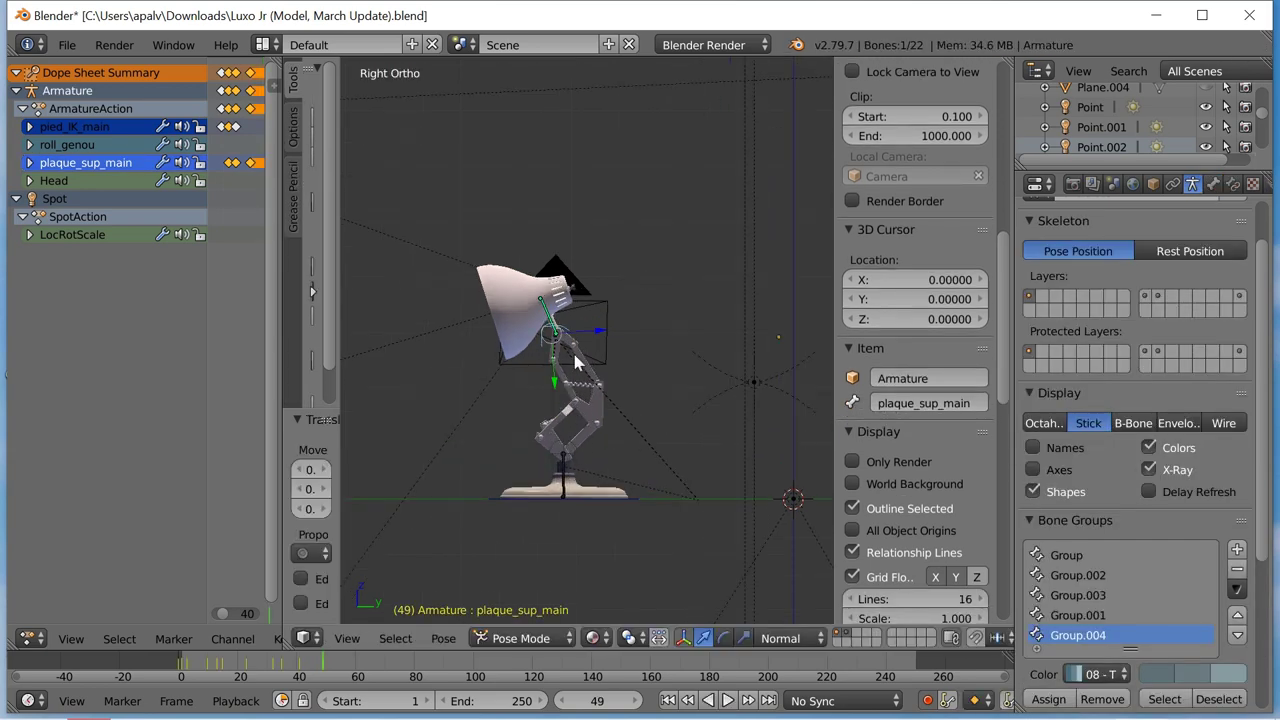
pyautogui.moveTo(575, 363); pyautogui.dragTo(684, 348, button='middle')
pyautogui.press('g')
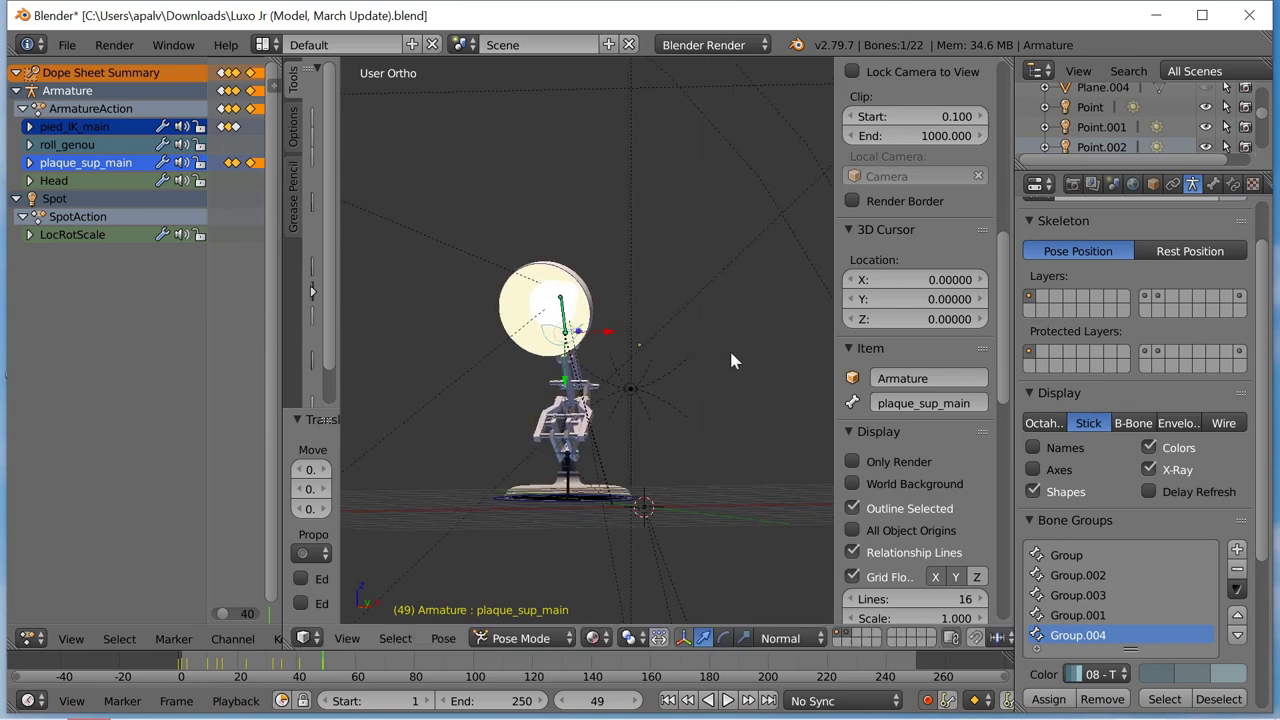
pyautogui.click(672, 382)
pyautogui.press('KP_3')
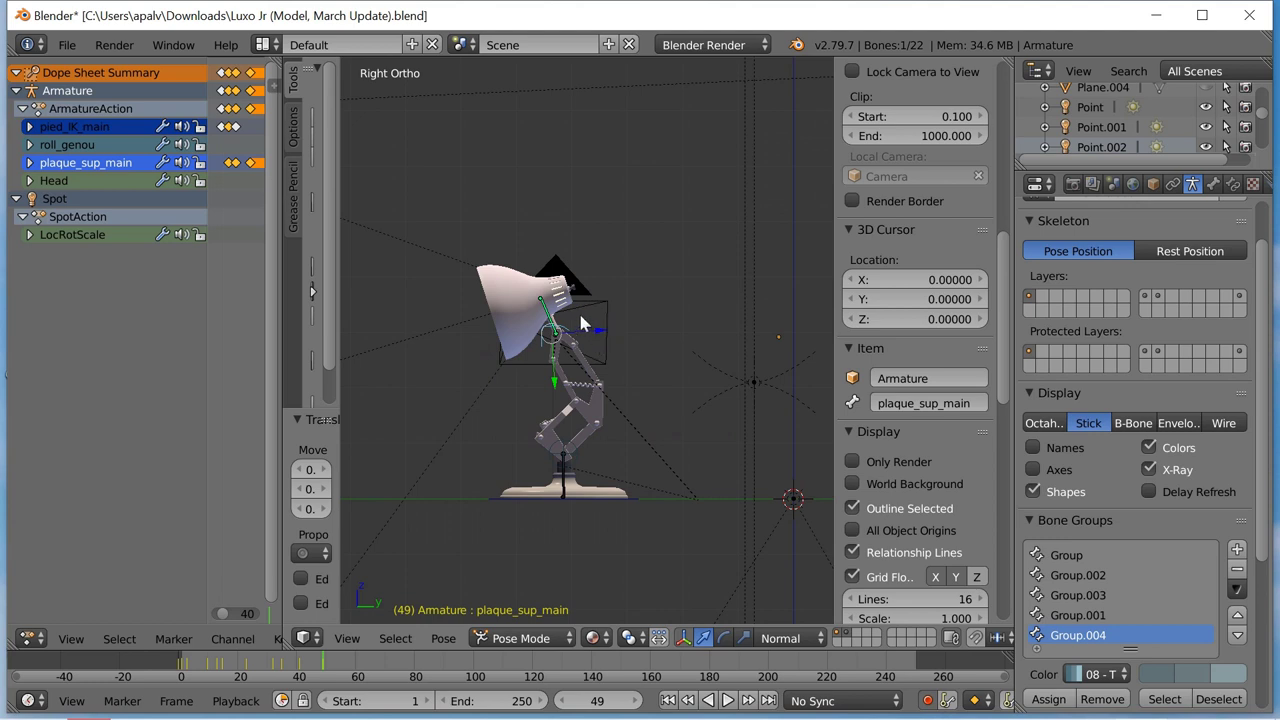
pyautogui.press('Up')
pyautogui.press('g')
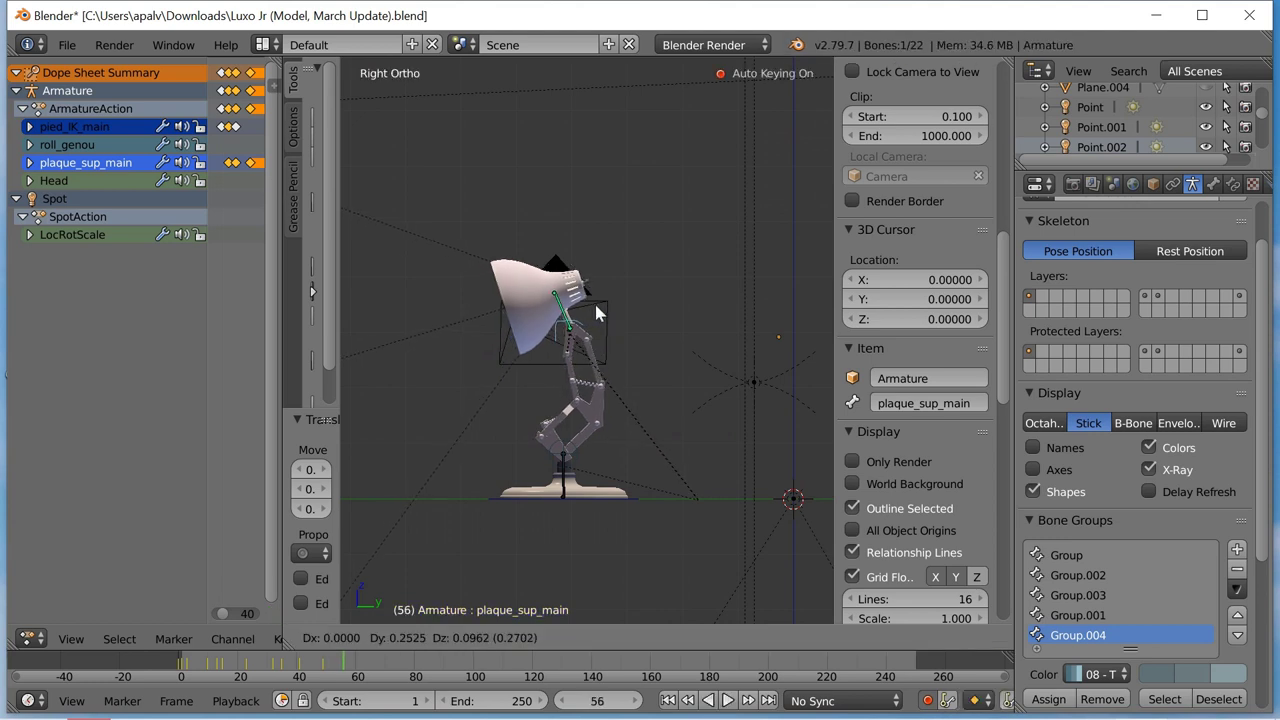
pyautogui.click(596, 313)
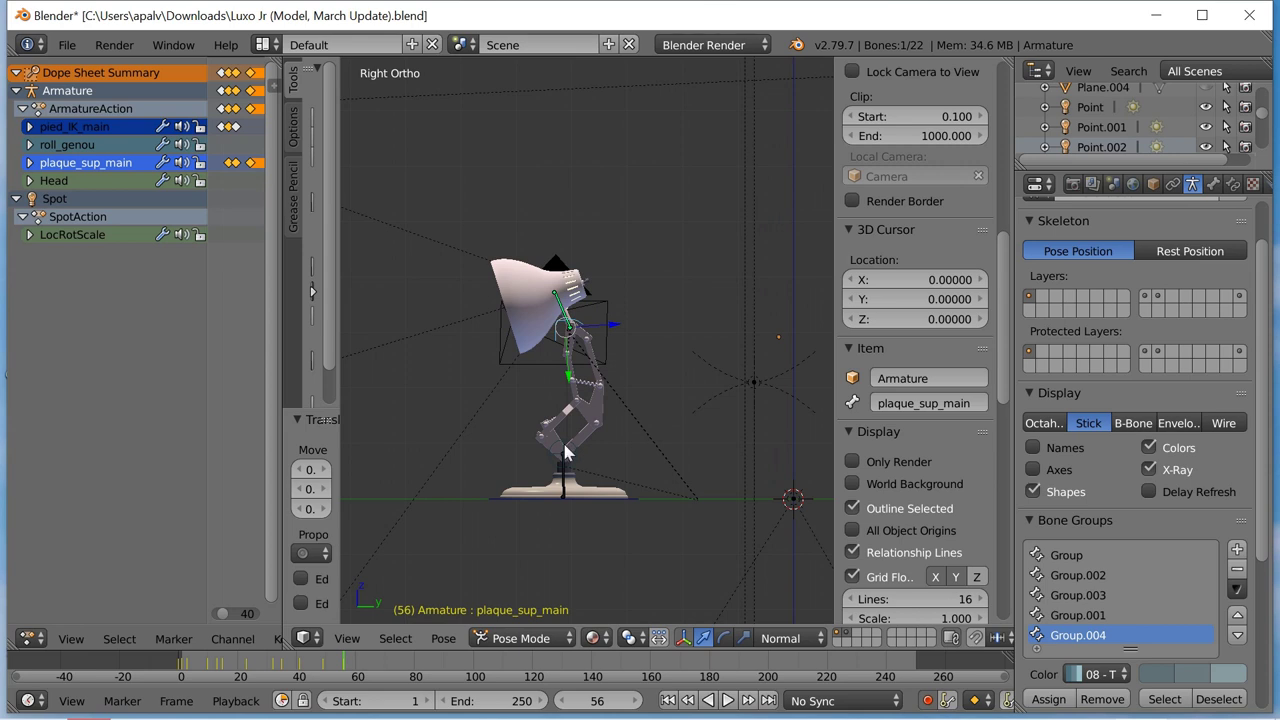
pyautogui.press('Down')
# Key the Head bone at frames 49 and 58, and tilt it outward at frame 56.
pyautogui.rightClick(547, 315)
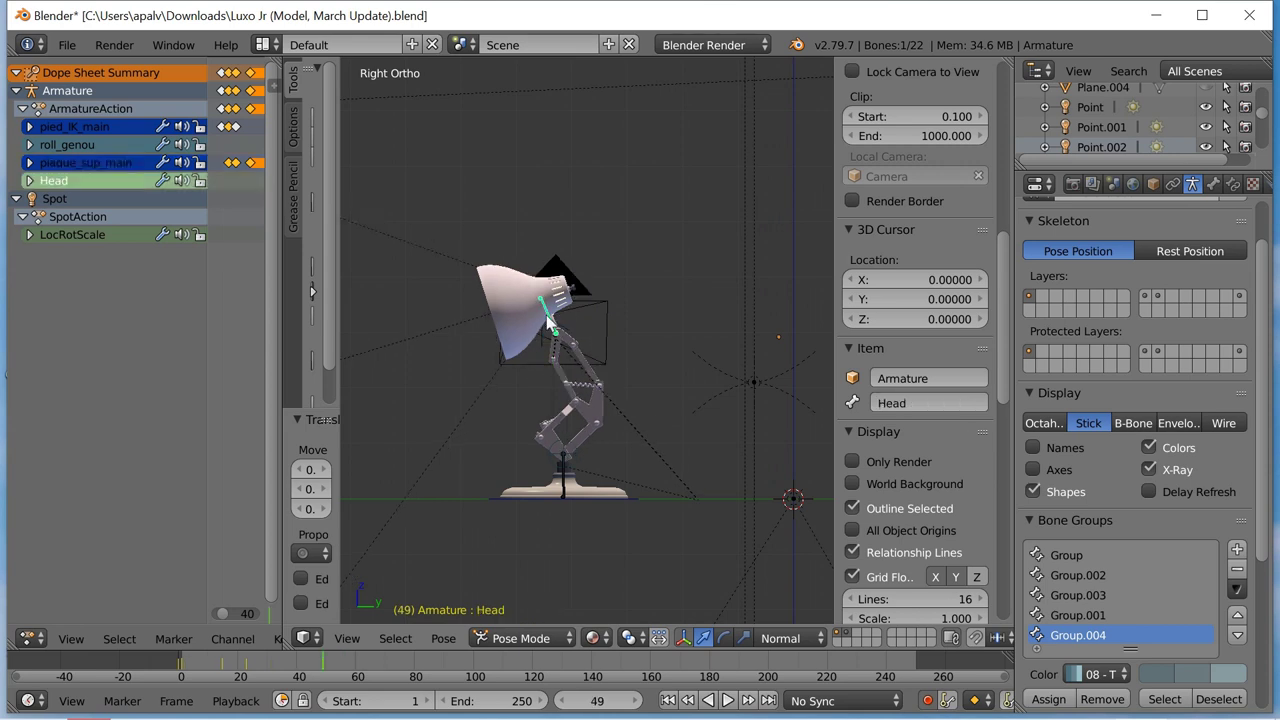
pyautogui.press('g')
pyautogui.click(658, 306)
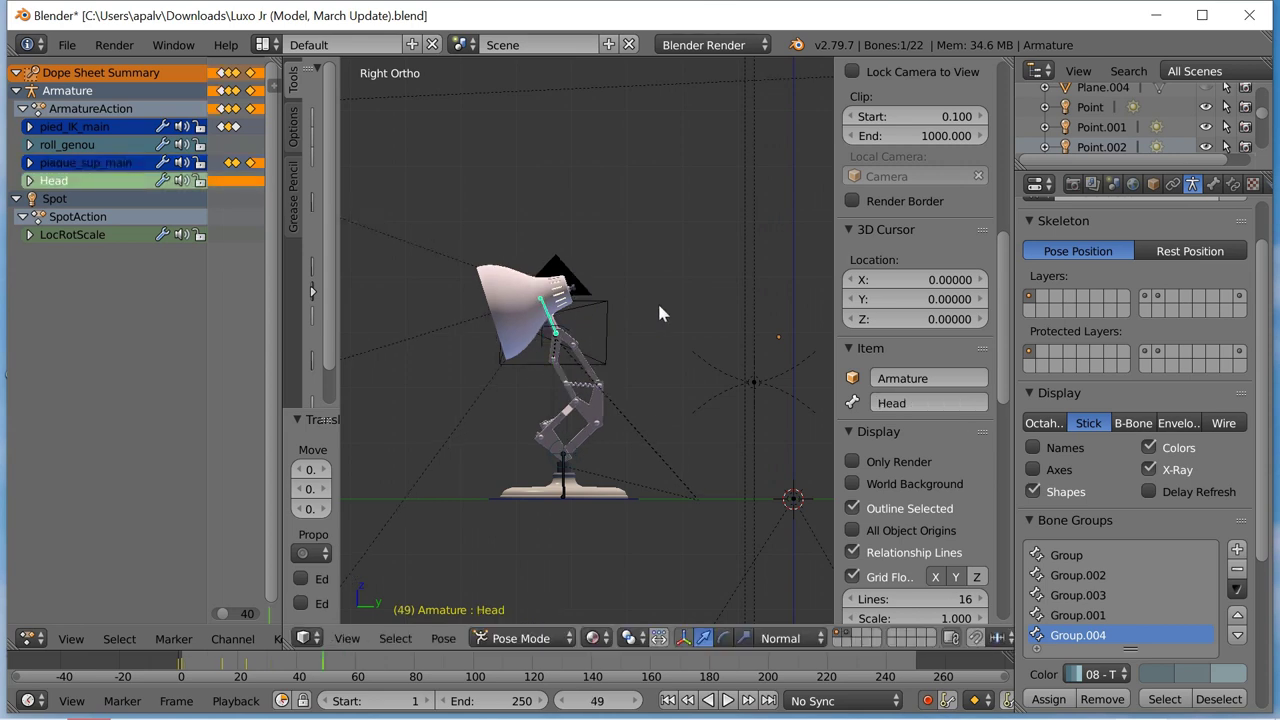
pyautogui.press('Up')
pyautogui.press('g')
pyautogui.click(597, 323)
pyautogui.press('Left')
pyautogui.press('Left')
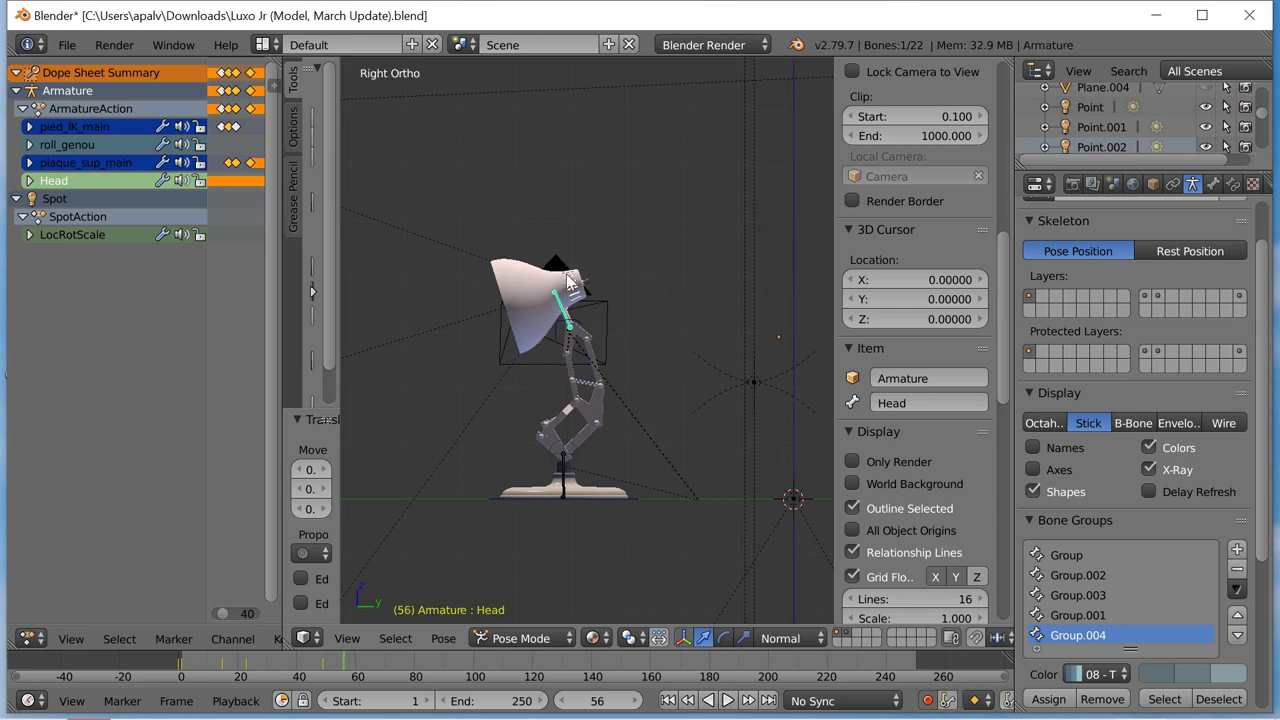
pyautogui.press('r')
pyautogui.press('r')
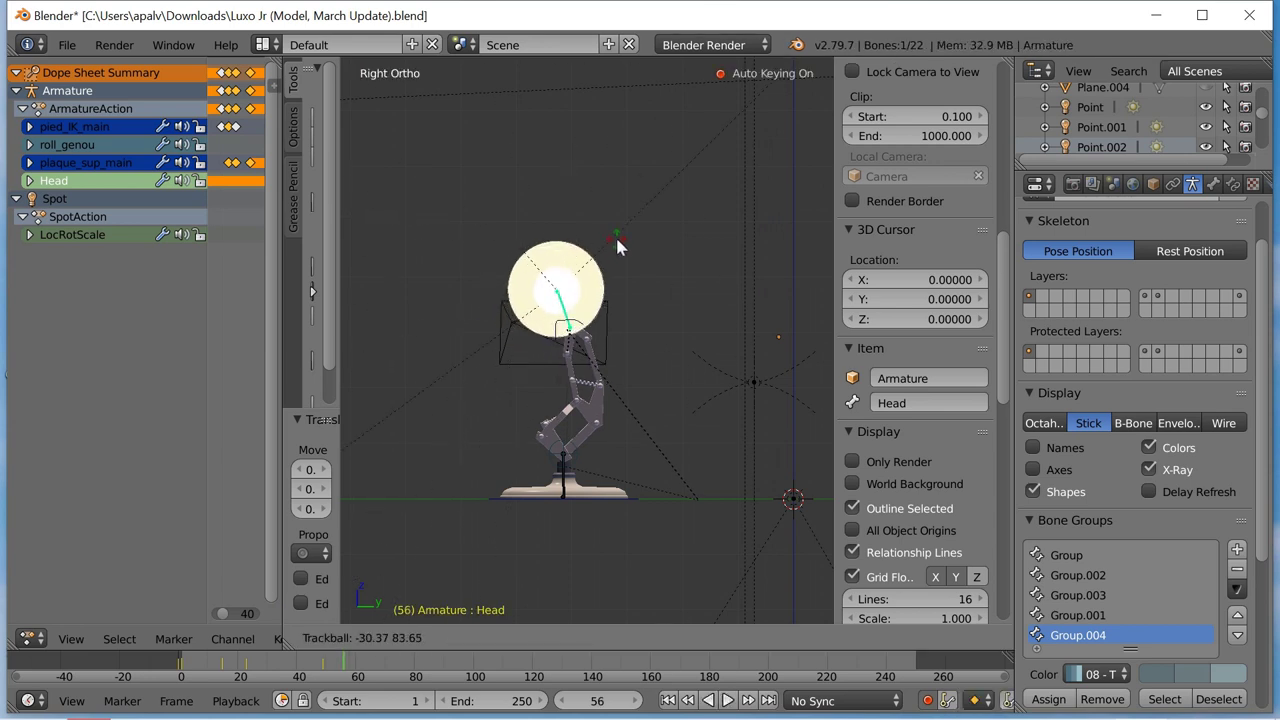
pyautogui.click(617, 241)
# Play back the hop animation and return to frame 49.
pyautogui.press('Down')
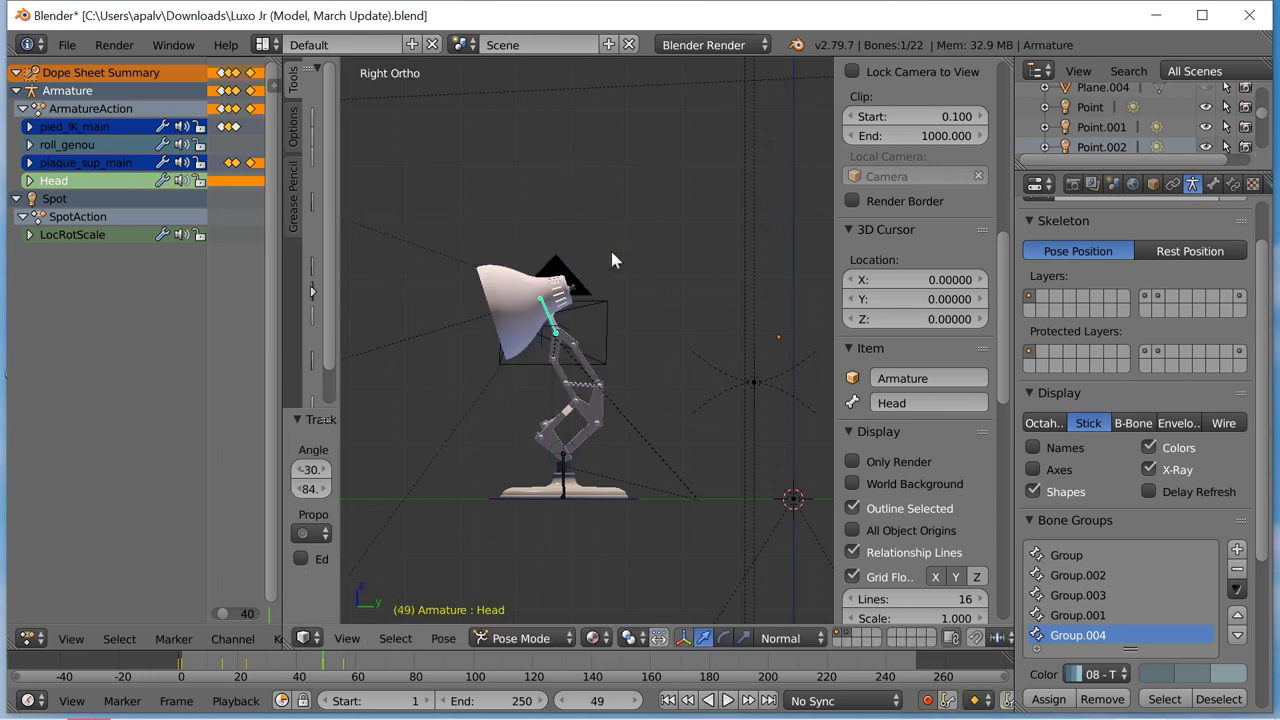
pyautogui.hotkey('alt', 'a')
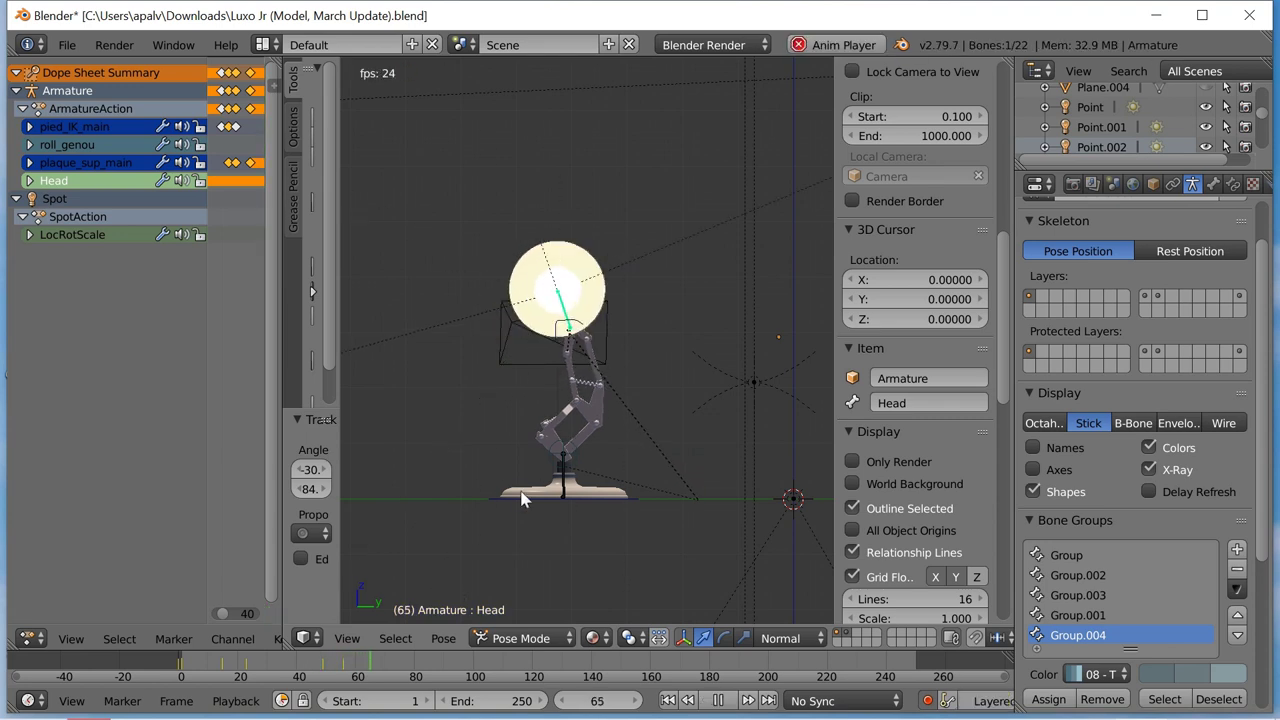
pyautogui.hotkey('alt', 'a')
pyautogui.press('Down')
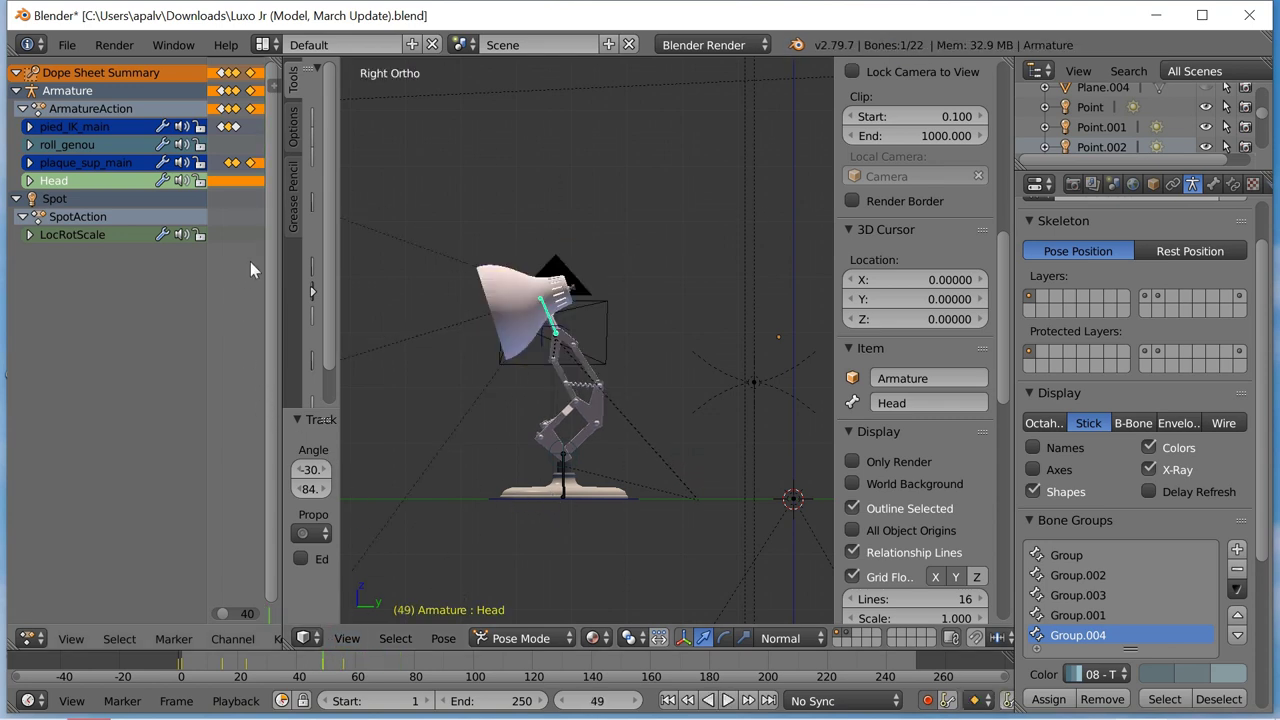
# Widen the Dope Sheet and slide the hop's frame-55 keys to about frame 62.
pyautogui.moveTo(277, 337); pyautogui.dragTo(594, 331)
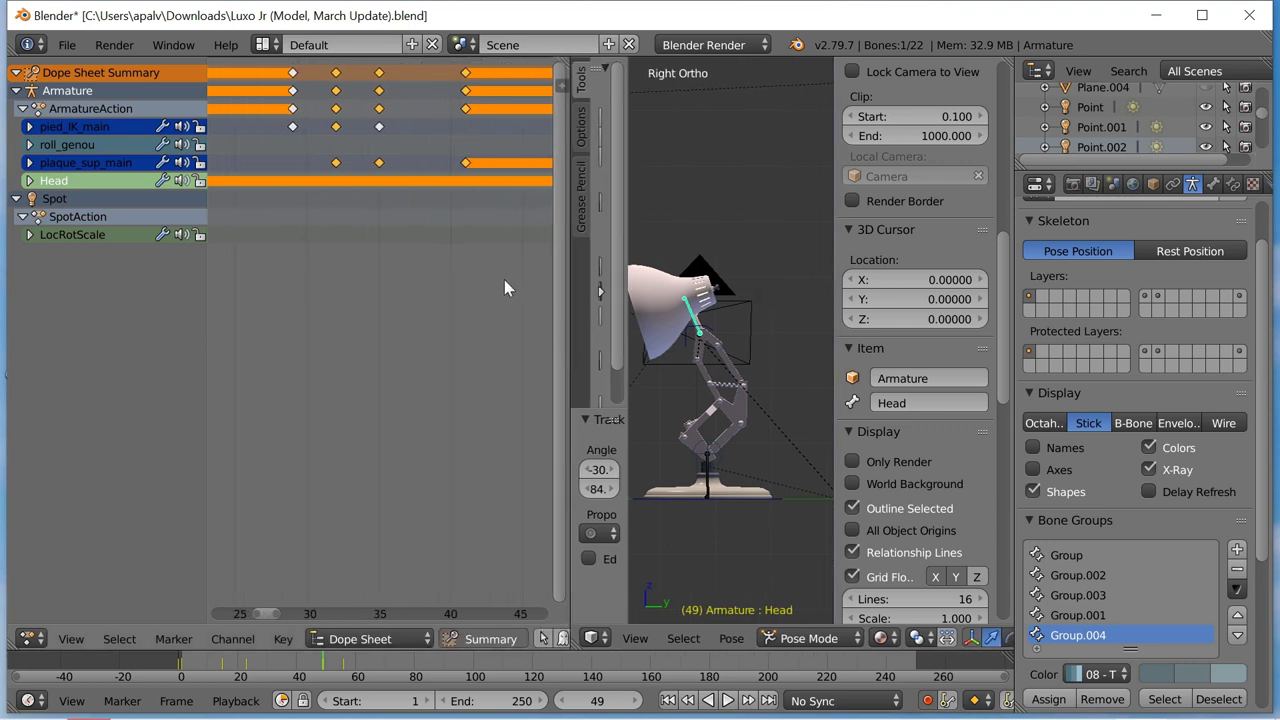
pyautogui.scroll(4, 506, 283)
pyautogui.click(377, 163)
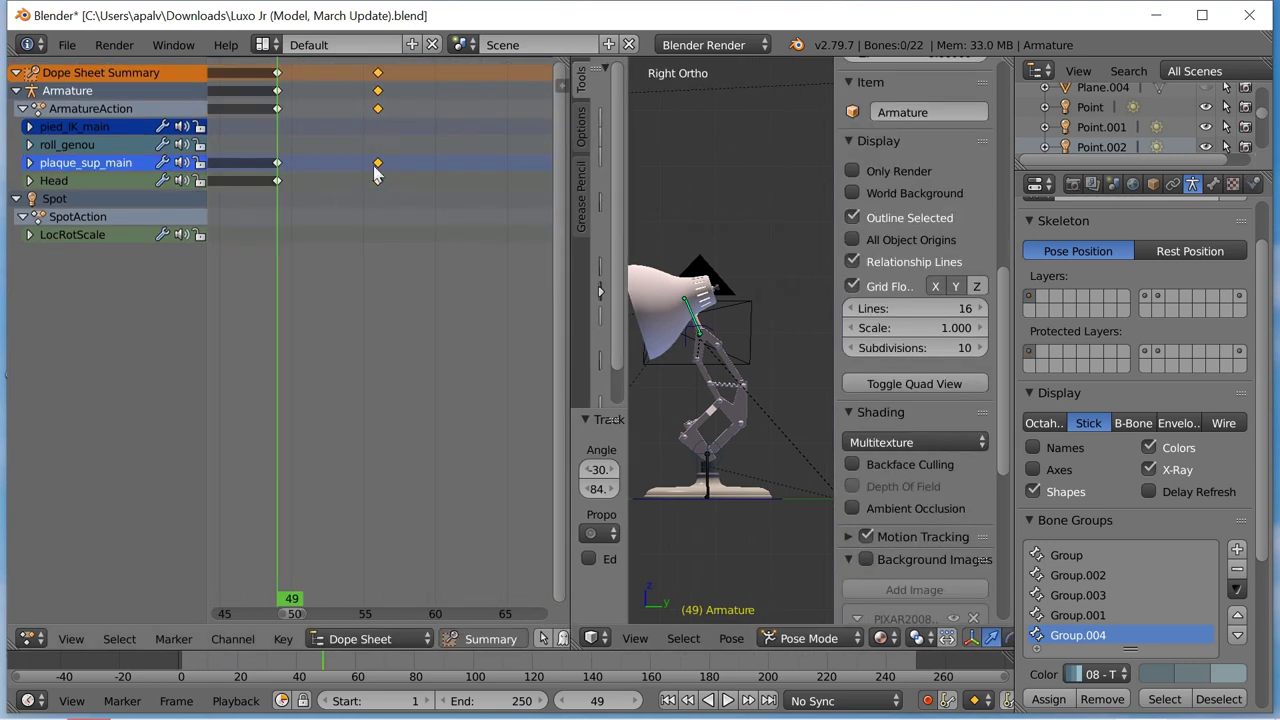
pyautogui.press('g')
pyautogui.click(522, 180)
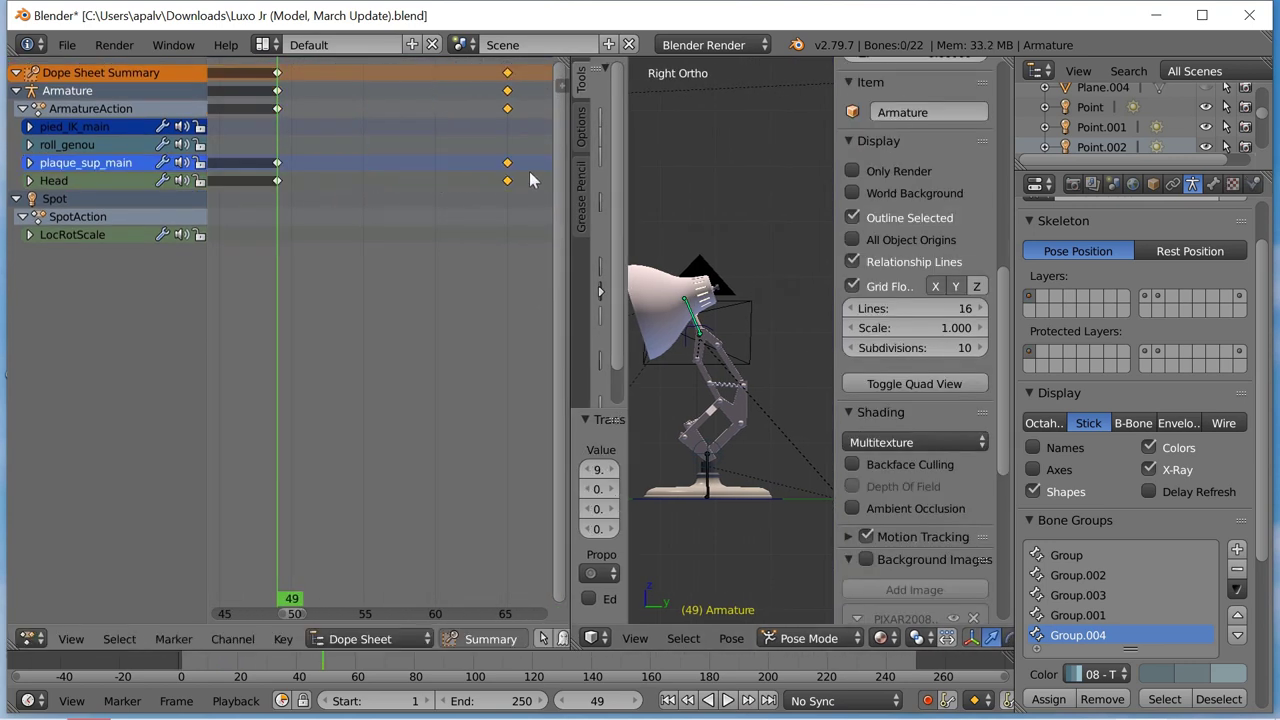
pyautogui.hotkey('alt', 'a')
pyautogui.press('g')
pyautogui.click(245, 172)
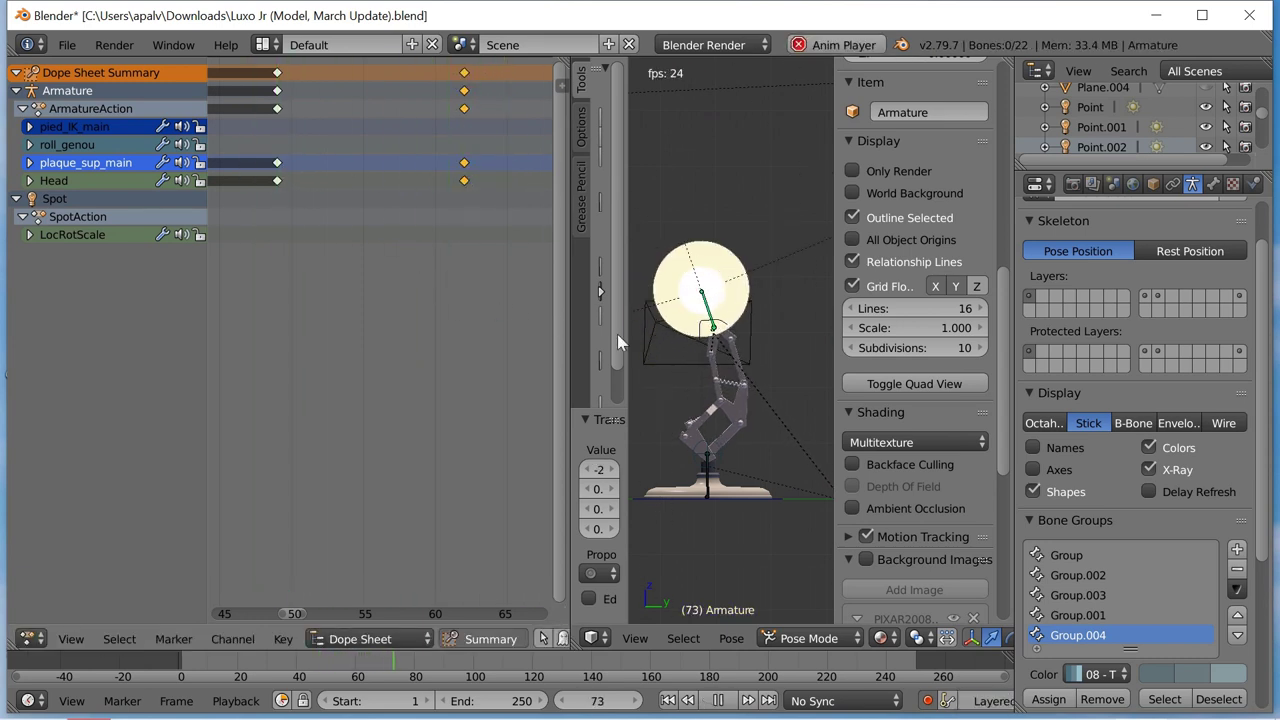
pyautogui.hotkey('alt', 'a')
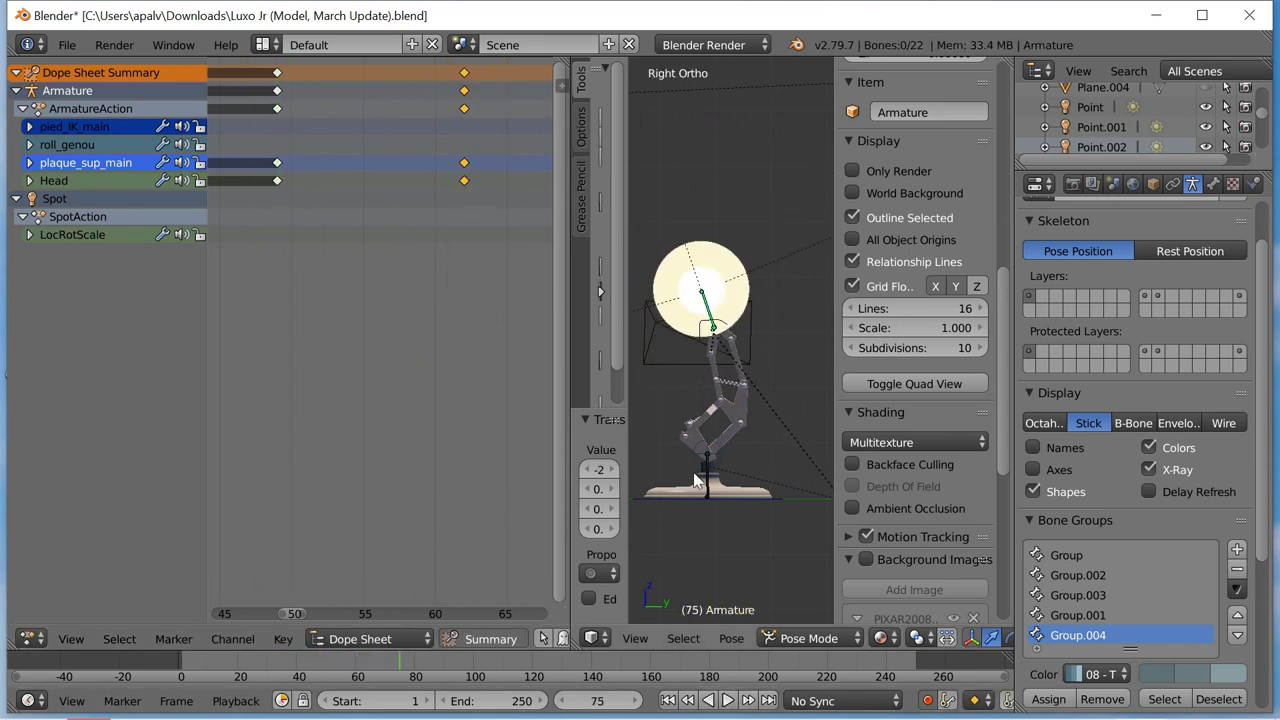
# At the new frame-62 keys, move the plaque_sup_main bone and preview the result.
pyautogui.rightClick(719, 443)
pyautogui.keyDown('alt'); pyautogui.scroll(1, 719, 443); pyautogui.keyUp('alt')
pyautogui.keyDown('alt'); pyautogui.scroll(8, 719, 443); pyautogui.keyUp('alt')
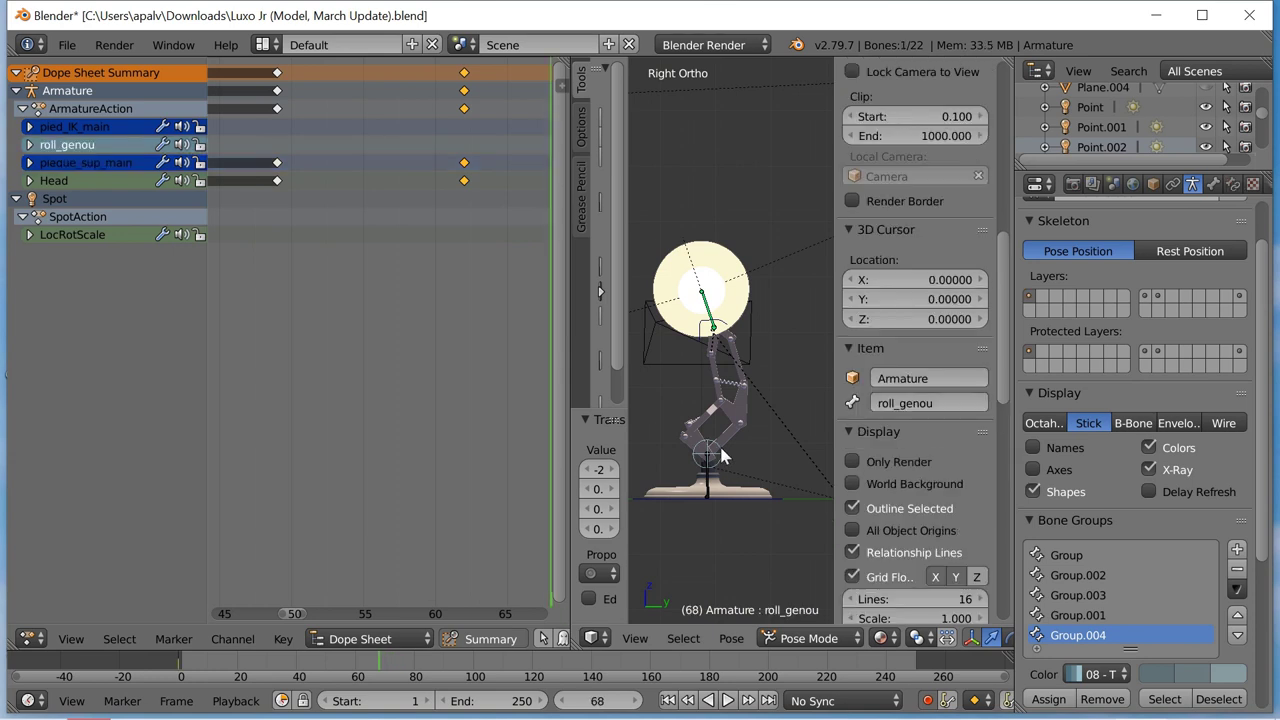
pyautogui.keyDown('alt'); pyautogui.scroll(20, 715, 400); pyautogui.keyUp('alt')
pyautogui.press('Up')
pyautogui.press('Up')
pyautogui.press('Up')
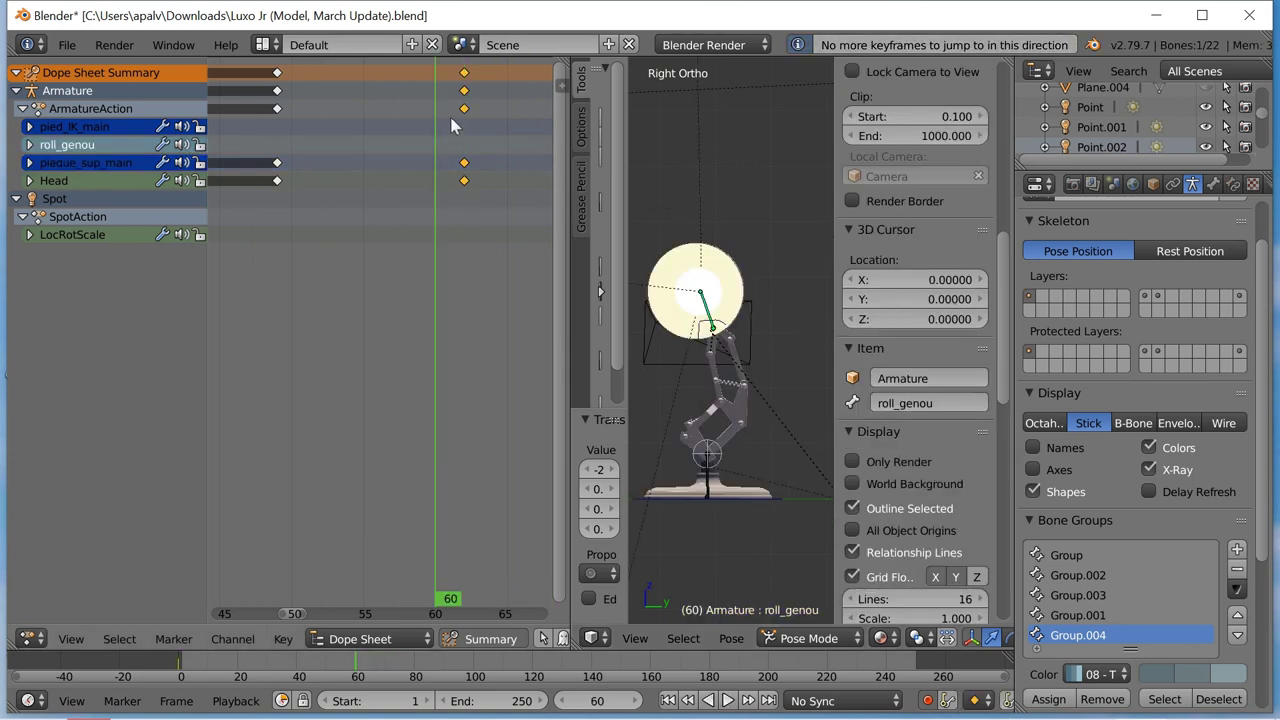
pyautogui.press('Right')
pyautogui.press('Right')
pyautogui.rightClick(719, 323)
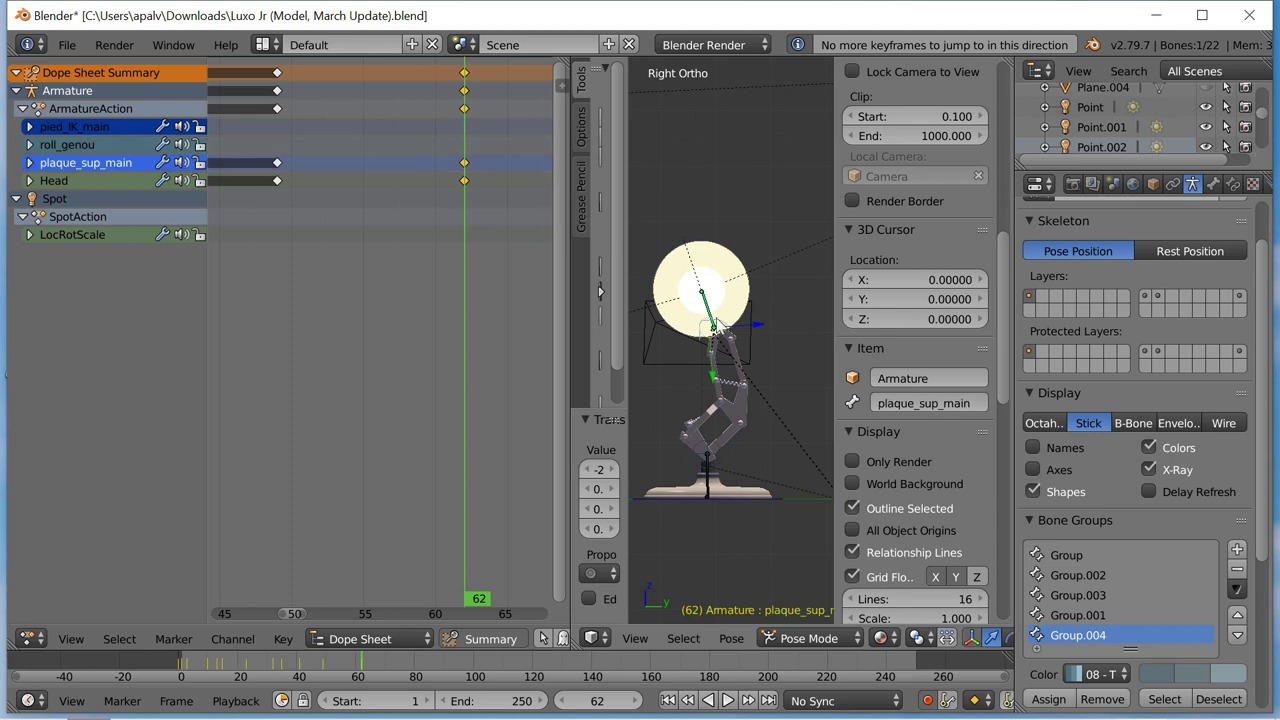
pyautogui.press('g')
pyautogui.click(708, 325)
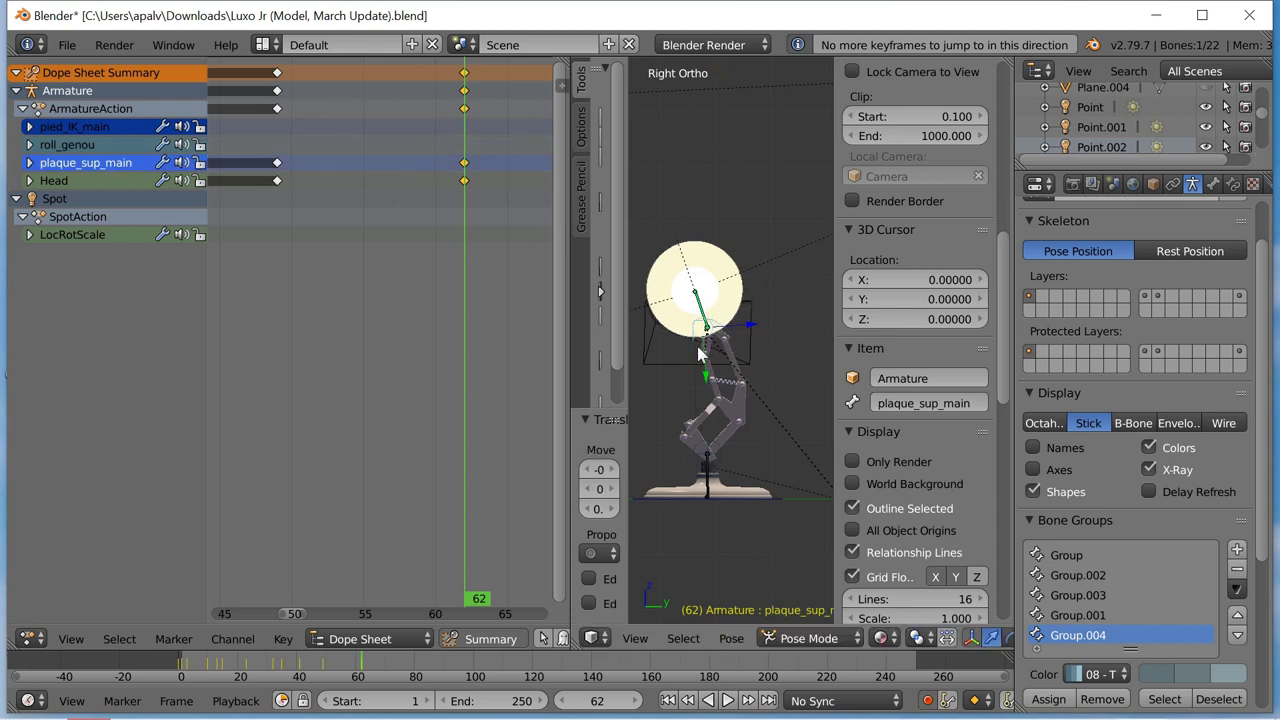
pyautogui.press('Left')
pyautogui.press('Left')
pyautogui.press('Left')
pyautogui.press('Left')
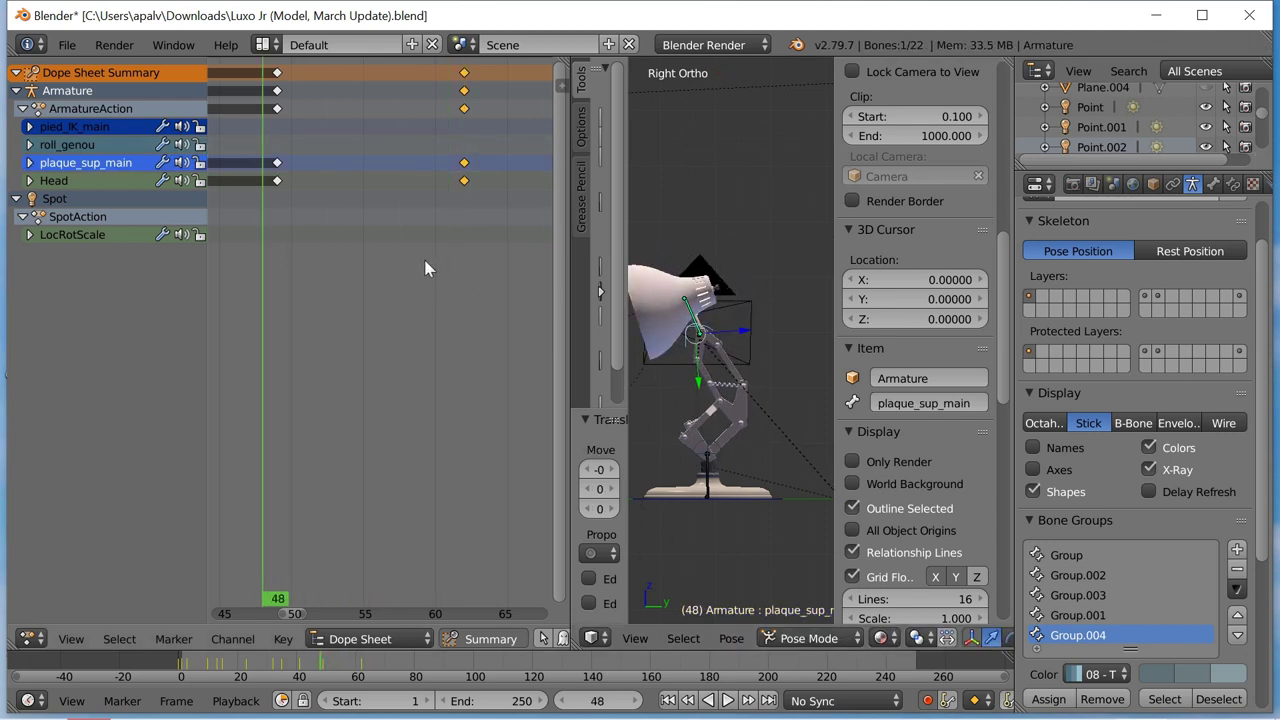
pyautogui.hotkey('alt', 'a')
pyautogui.hotkey('alt', 'a')
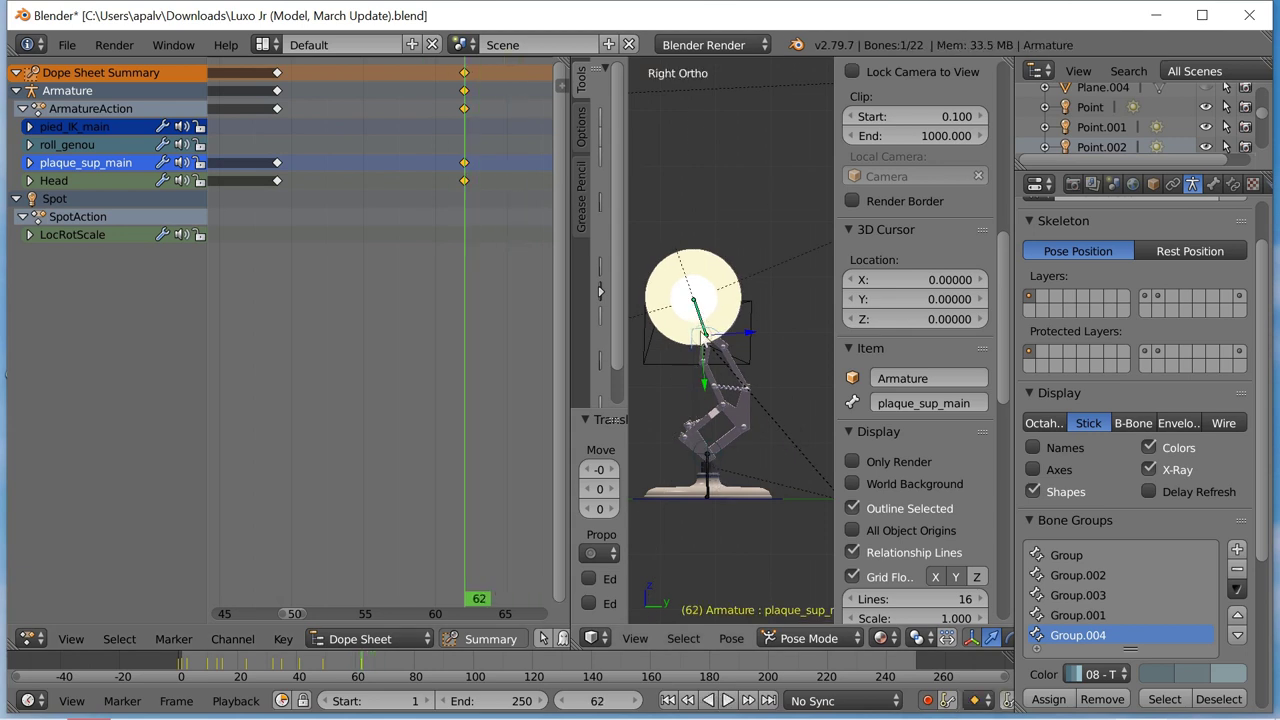
# Rotate the Head bone, then key roll_genou's unchanged pose at the earlier keyframe.
pyautogui.rightClick(690, 320)
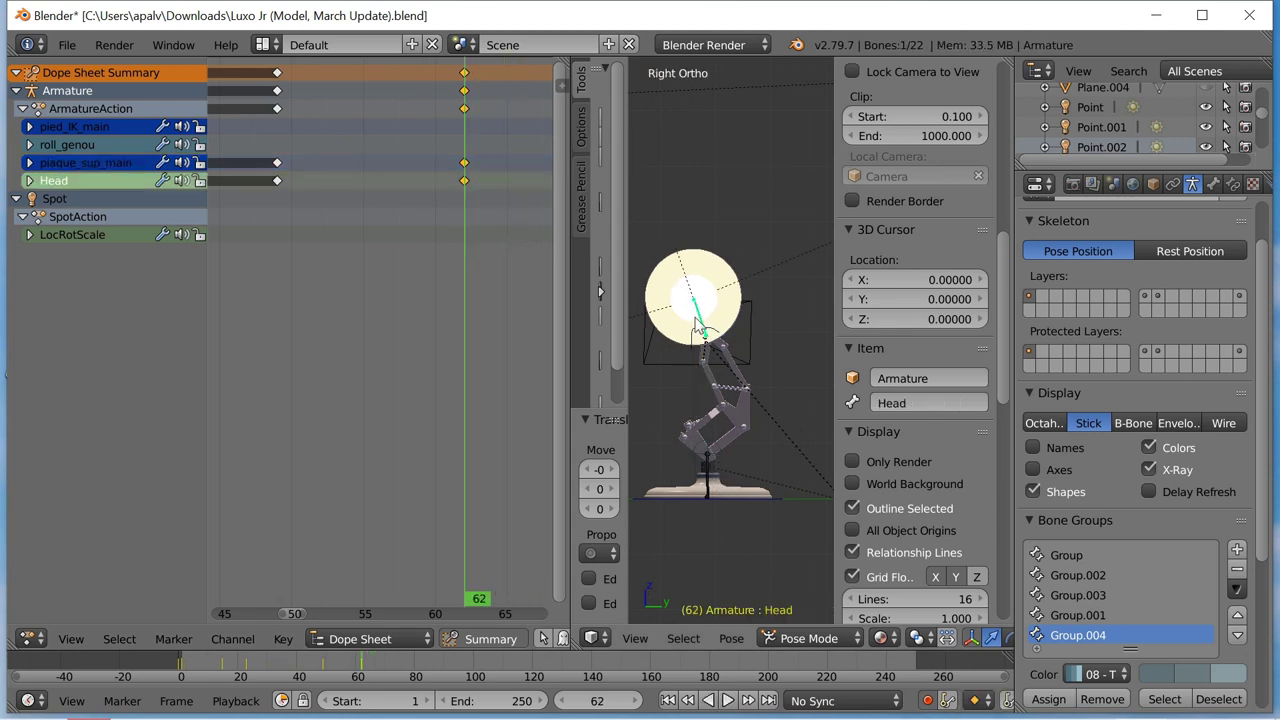
pyautogui.press('r')
pyautogui.press('r')
pyautogui.click(670, 312)
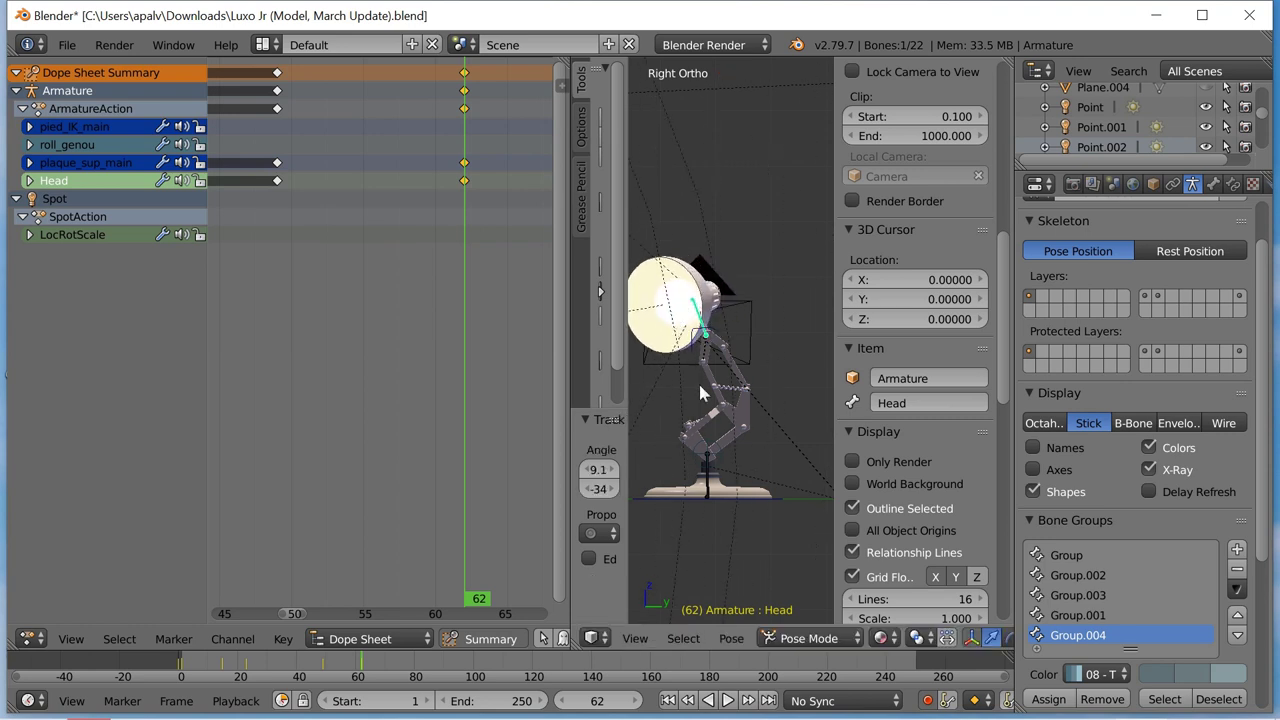
pyautogui.press('Down')
pyautogui.rightClick(746, 420)
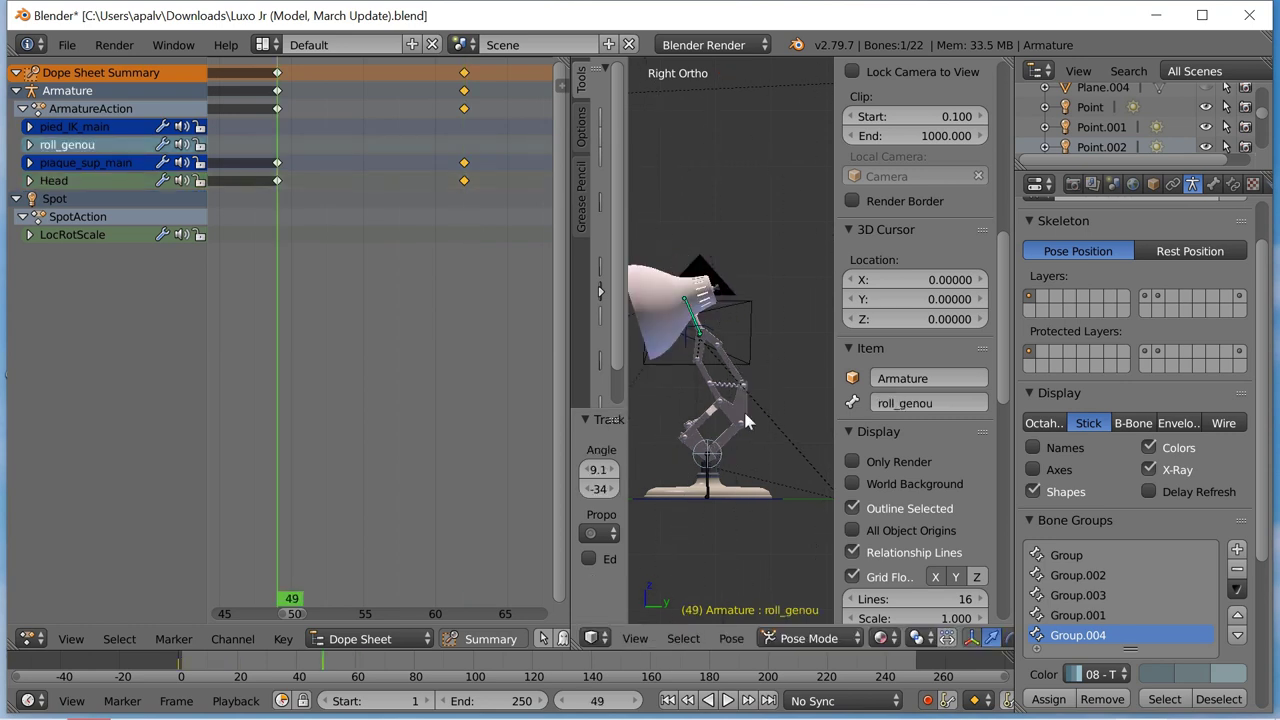
pyautogui.press('r')
pyautogui.click(763, 397)
pyautogui.hotkey('alt', 'a')
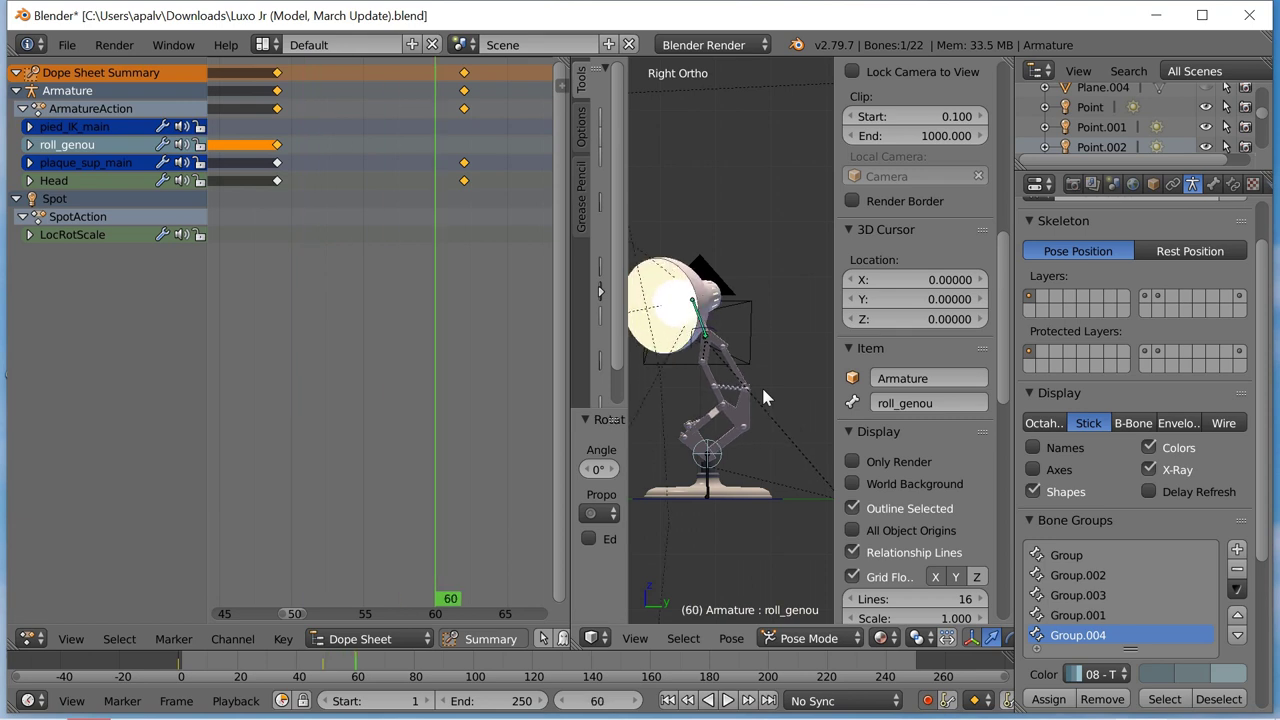
# At frame 62, swivel roll_genou 38.55° about global Z and re-rotate the Head, then replay.
pyautogui.press('r')
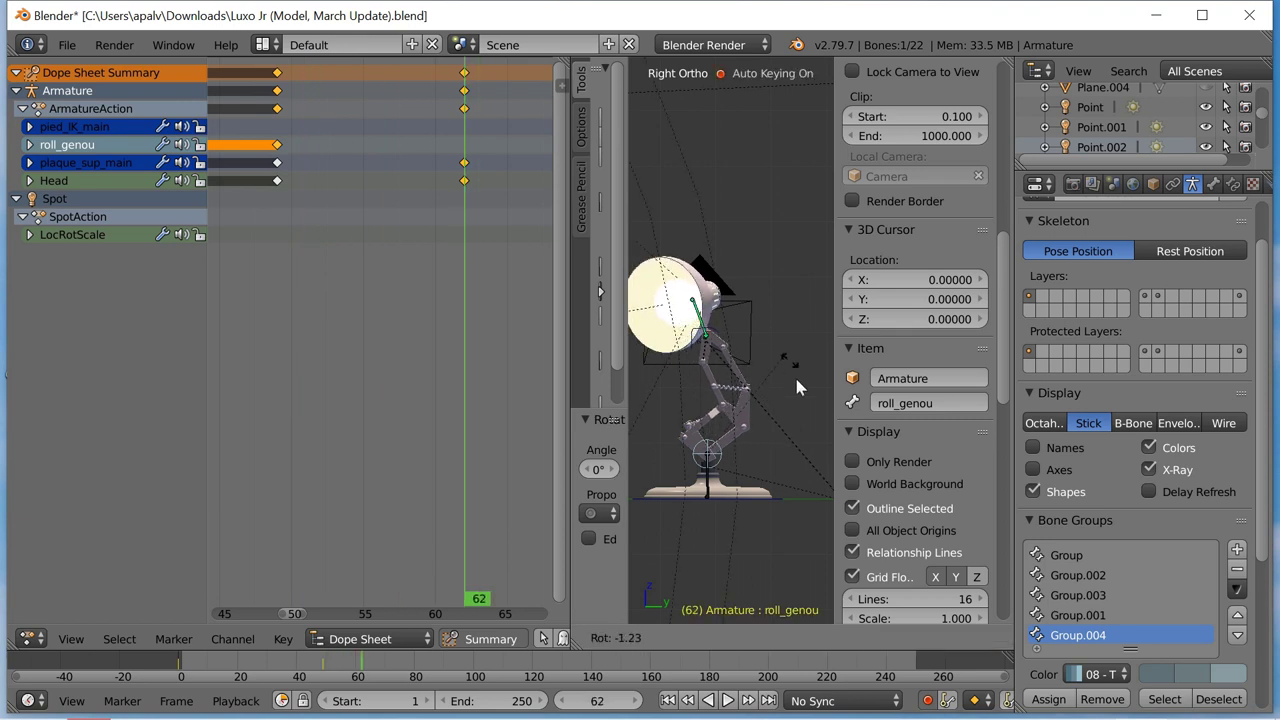
pyautogui.rightClick(755, 391)
pyautogui.press('r')
pyautogui.press('z')
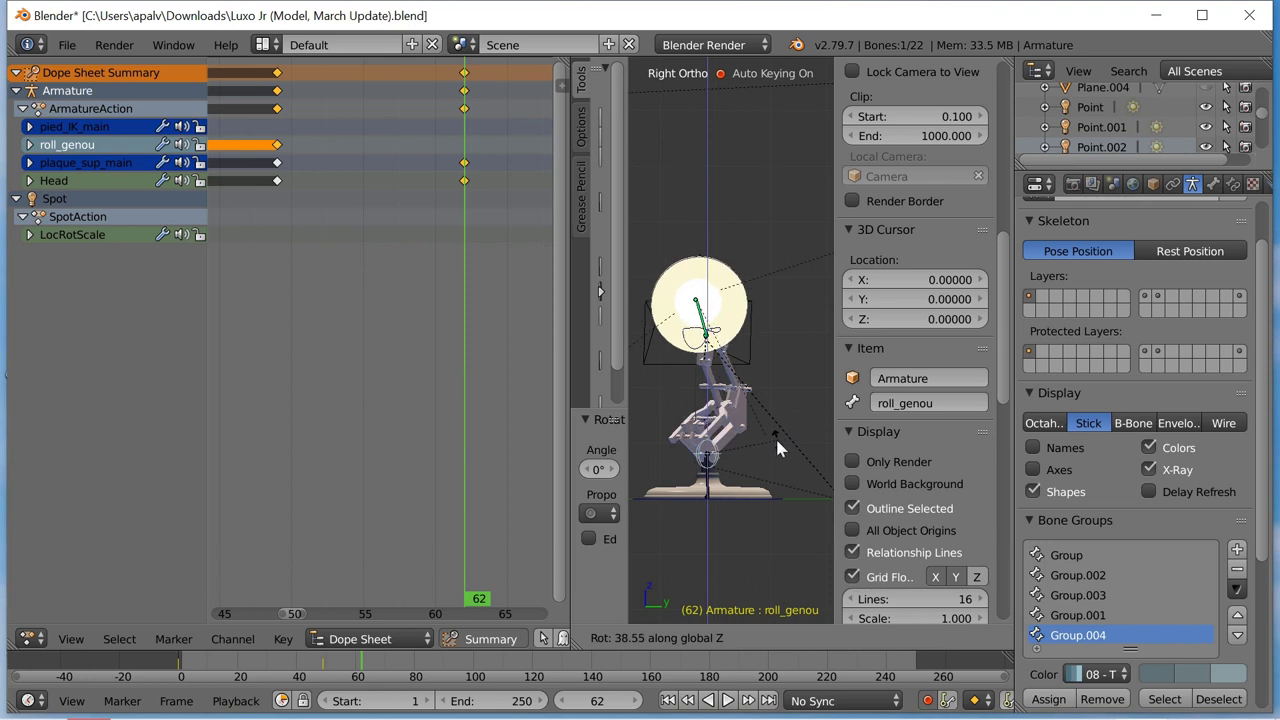
pyautogui.click(775, 436)
pyautogui.rightClick(735, 305)
pyautogui.press('r')
pyautogui.press('r')
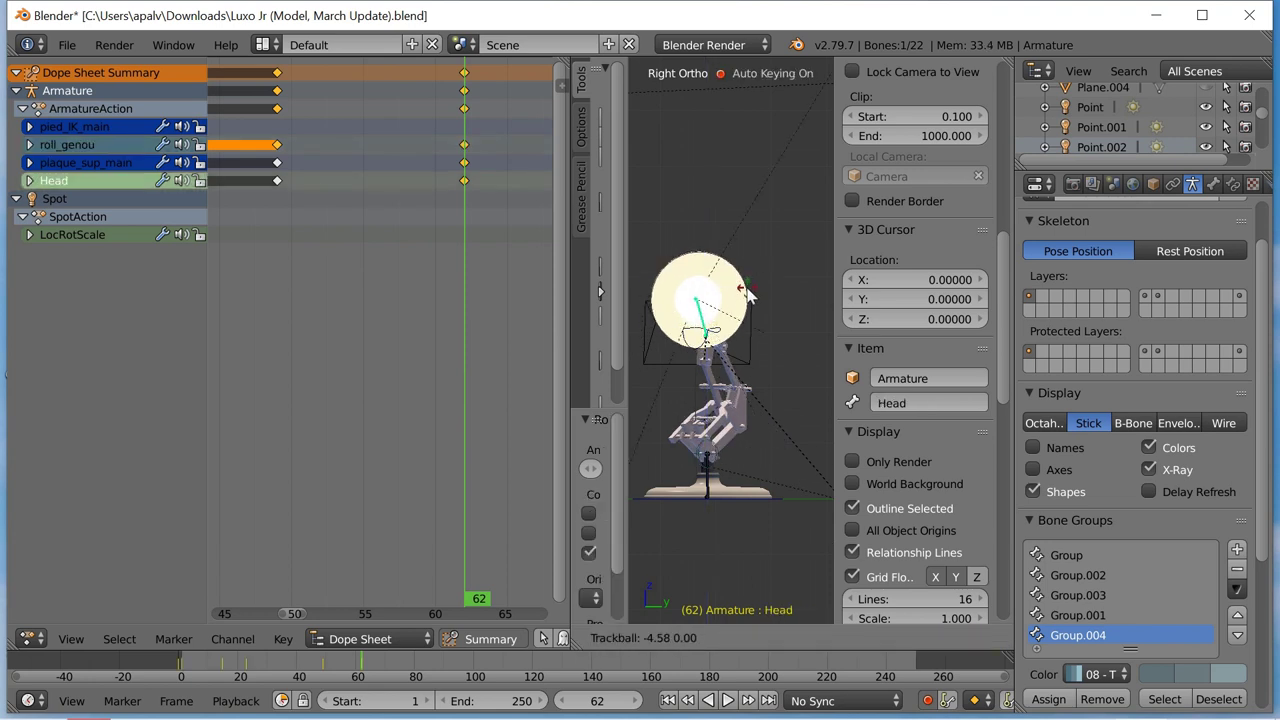
pyautogui.click(748, 290)
pyautogui.hotkey('alt', 'a')
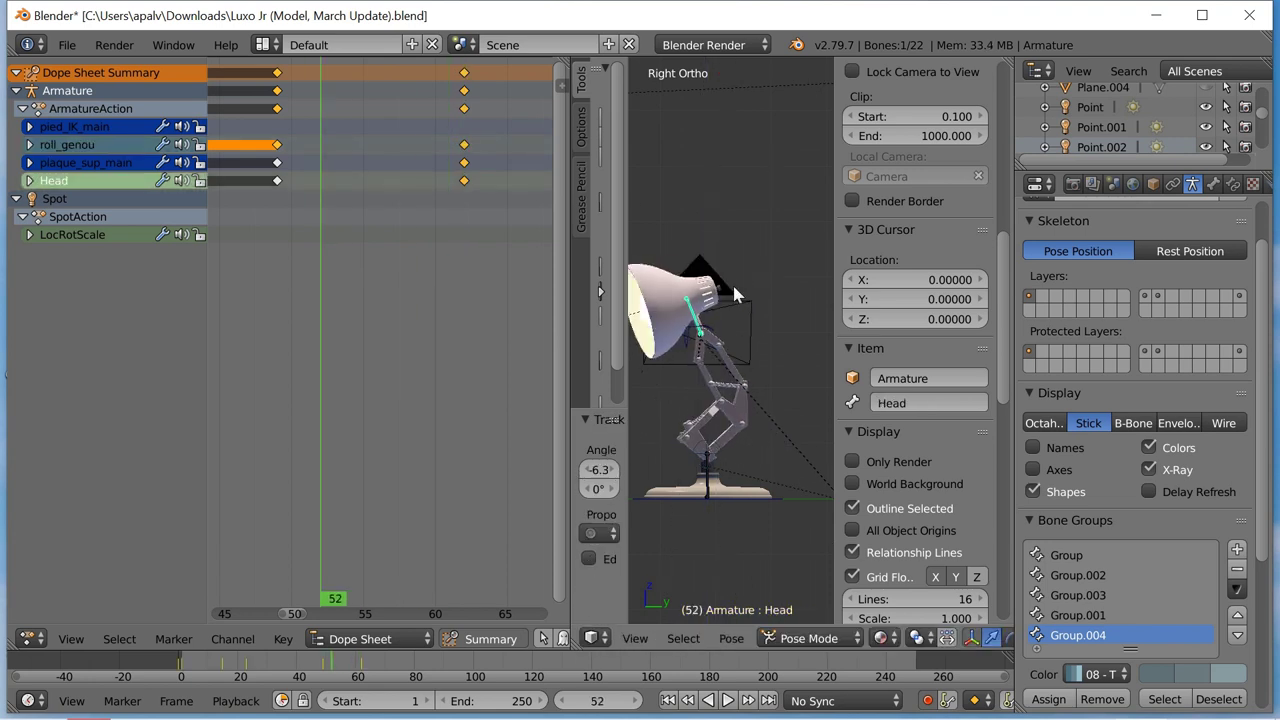
pyautogui.hotkey('alt', 'a')
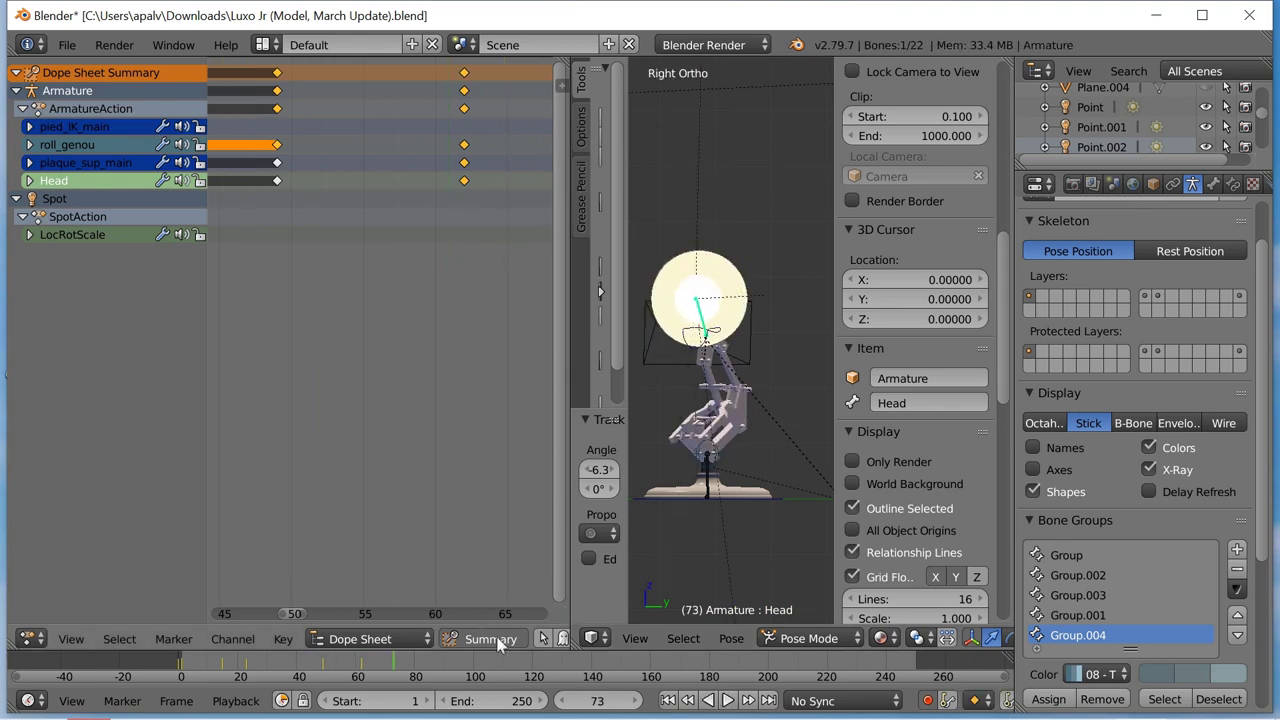
pyautogui.click(690, 701)
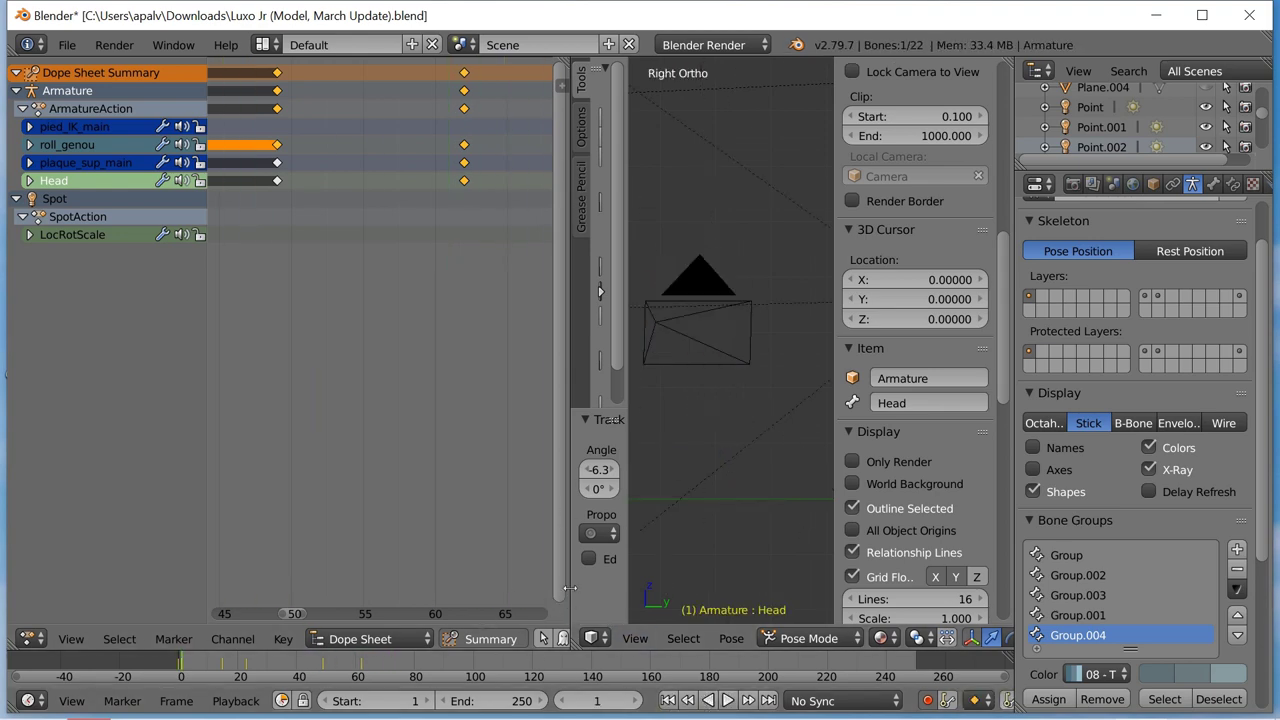
# Enlarge the 3D view, switch to zoomed-out front perspective and play the hop to frame 89.
pyautogui.moveTo(570, 588); pyautogui.dragTo(142, 556)
pyautogui.moveTo(400, 450)
pyautogui.mouseDown(button='middle')
pyautogui.moveTo(498, 484)
pyautogui.moveTo(353, 488)
pyautogui.mouseUp(button='middle')
pyautogui.press('KP_1')
pyautogui.press('KP_5')
pyautogui.scroll(-2, 364, 471)
pyautogui.scroll(-2, 424, 460)
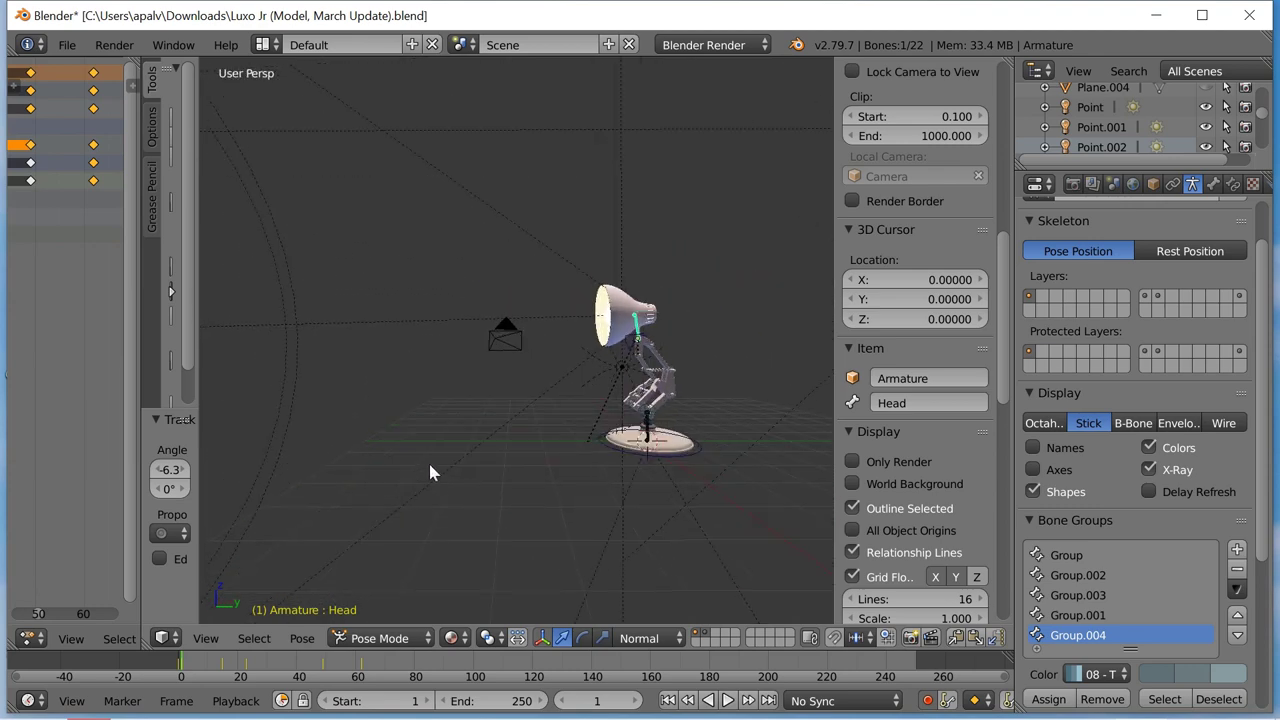
pyautogui.hotkey('alt', 'a')
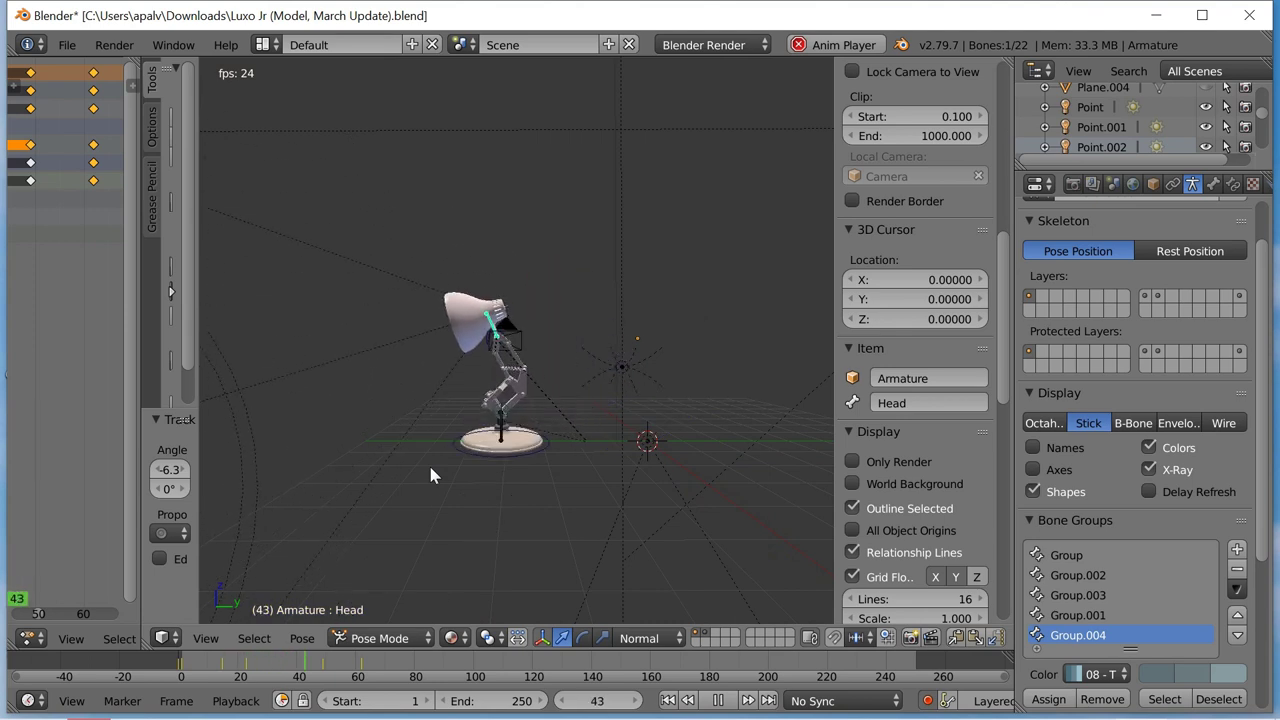
pyautogui.hotkey('alt', 'a')
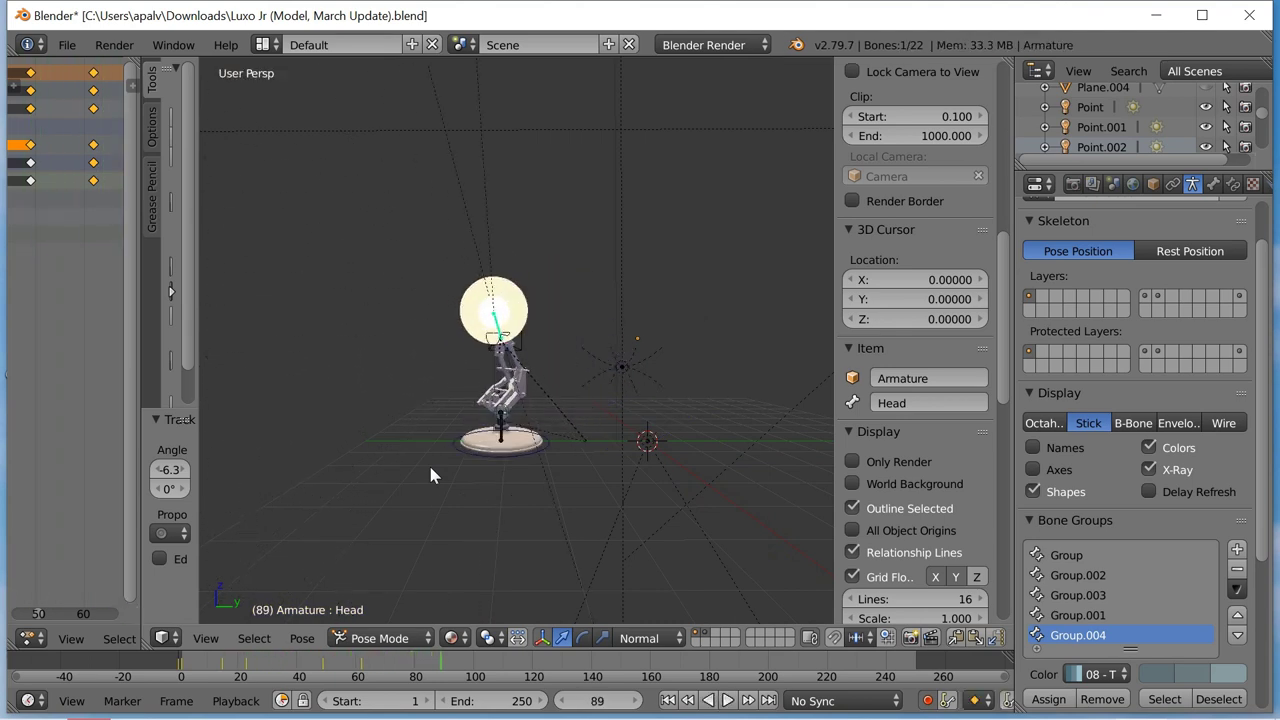